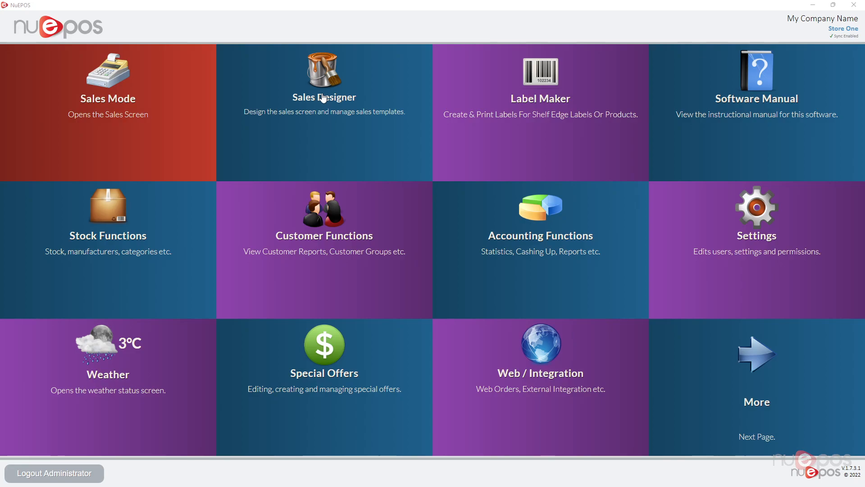
Open the sales screen designer and start a new template named Widescreen Template
left_click(323, 97)
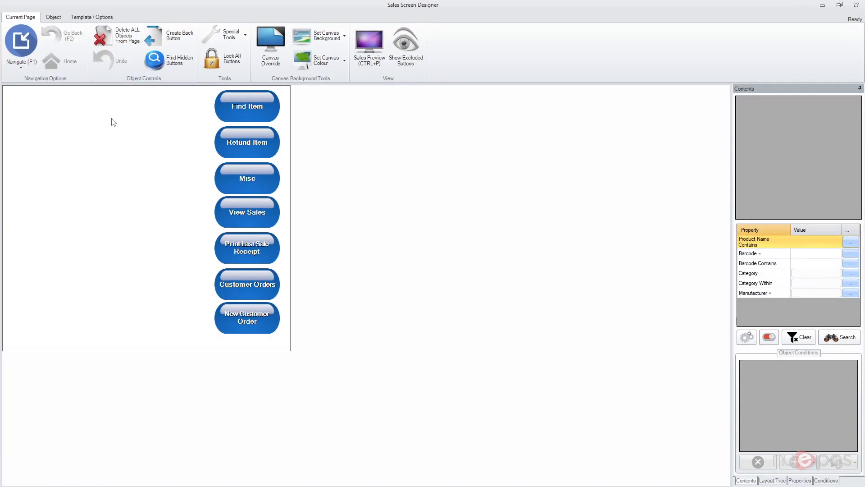
left_click(86, 18)
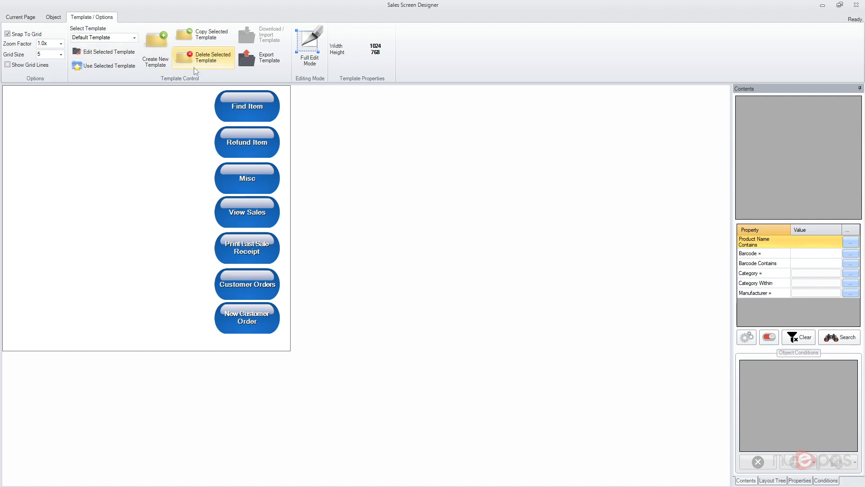
left_click(159, 62)
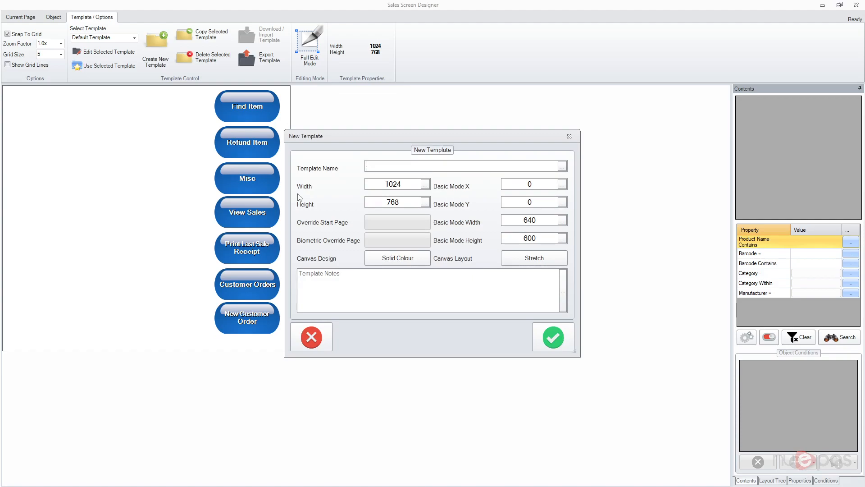
type("Widescreen Template")
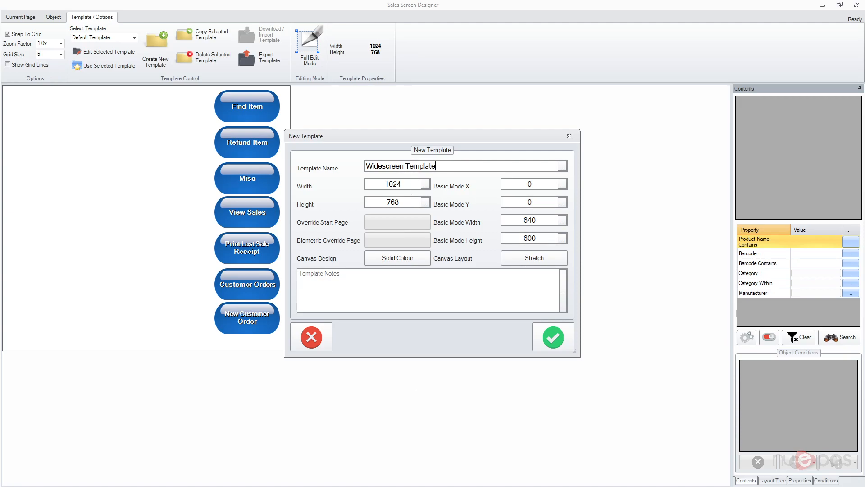
Set the new template's width to 1366, Basic Mode Width to 982 and Basic Mode X to 384, and create it
key("Tab")
type("1366")
double_click(539, 224)
type("982")
left_click(535, 183)
type("384")
left_click(553, 337)
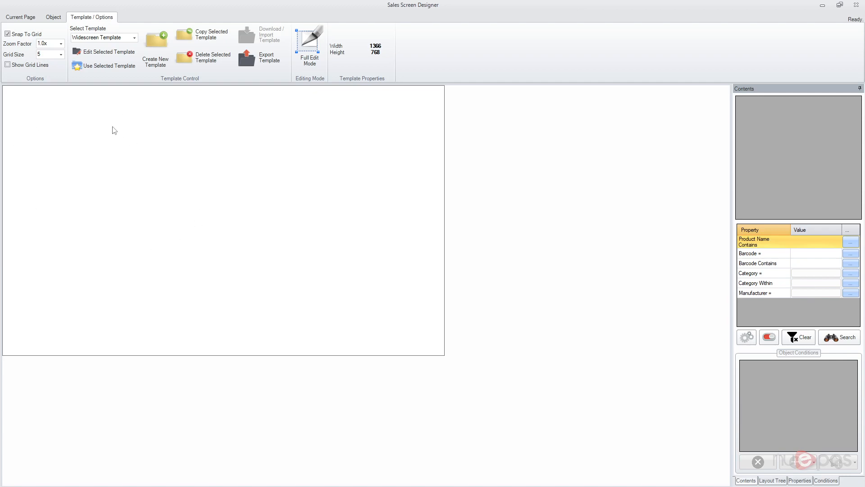
With Full Edit Mode off, draw a solid green object filling the whole basic-mode canvas
left_click(304, 50)
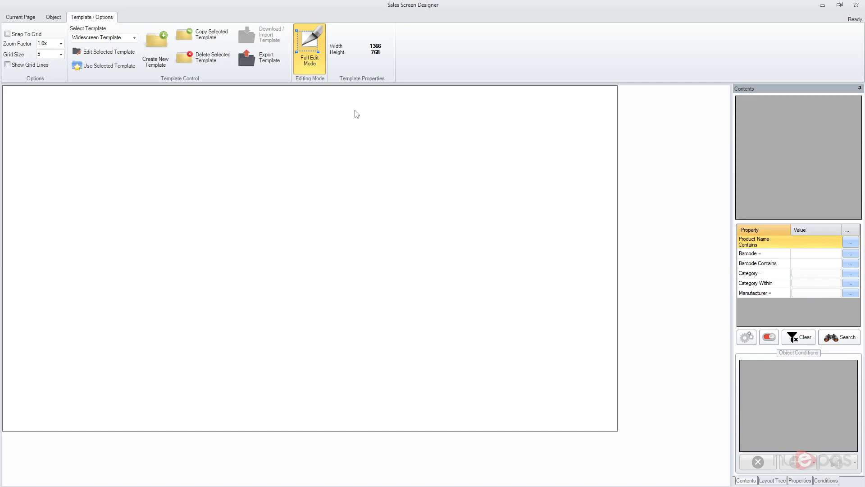
left_click(309, 47)
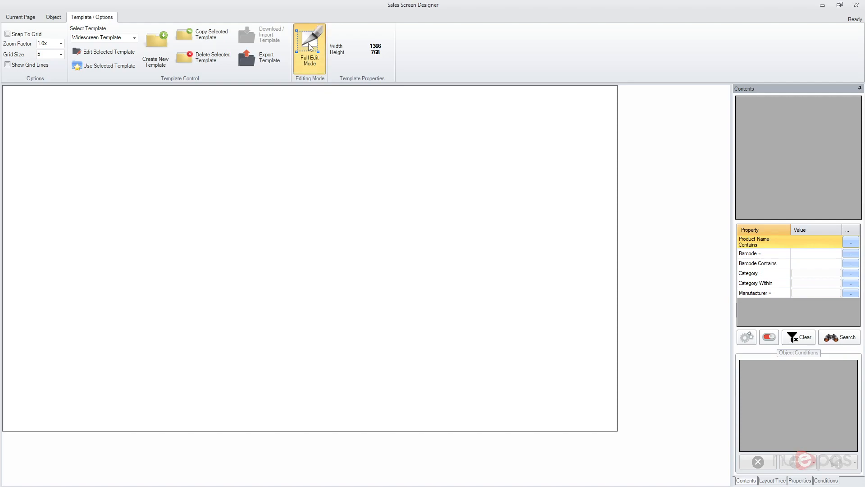
left_click(52, 19)
left_click(67, 34)
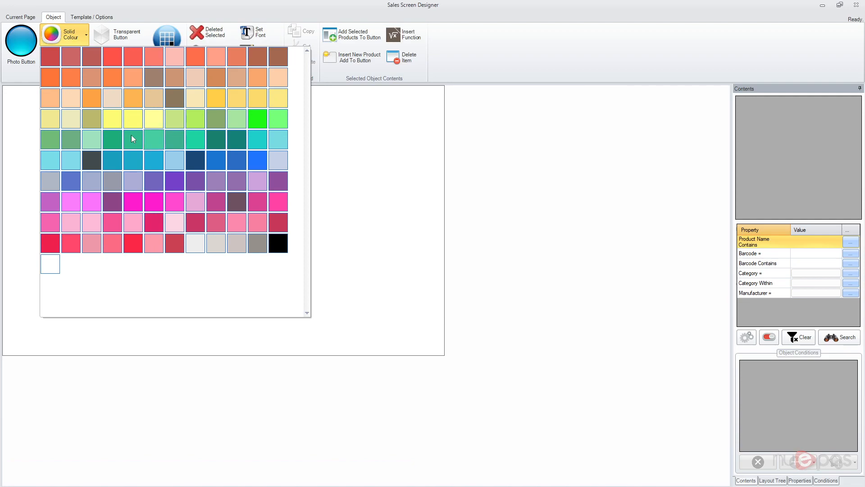
left_click(111, 141)
left_click_drag(102, 149, 59, 109)
left_click_drag(97, 137, 441, 353)
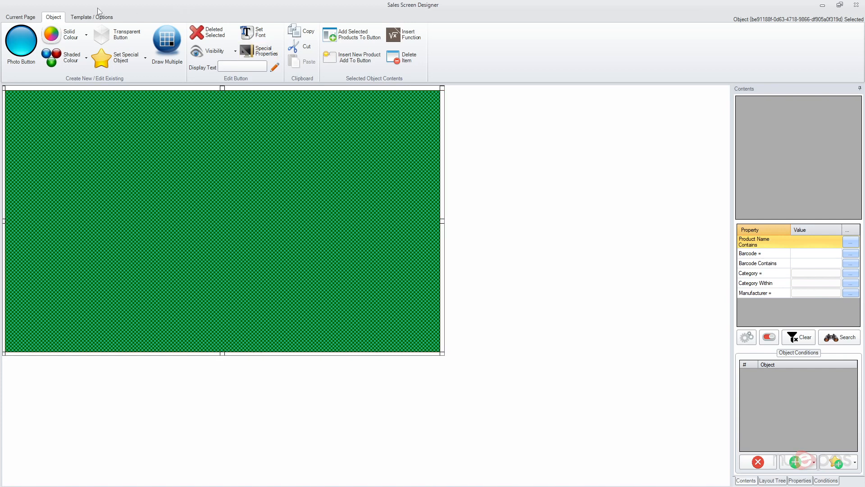
Turn on Full Edit Mode to show the full-width canvas and deselect the green object
left_click(81, 21)
left_click(310, 50)
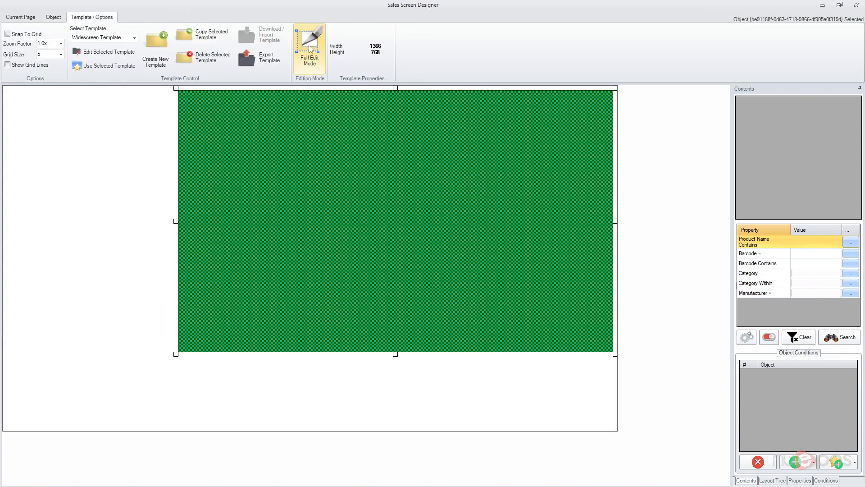
left_click(80, 226)
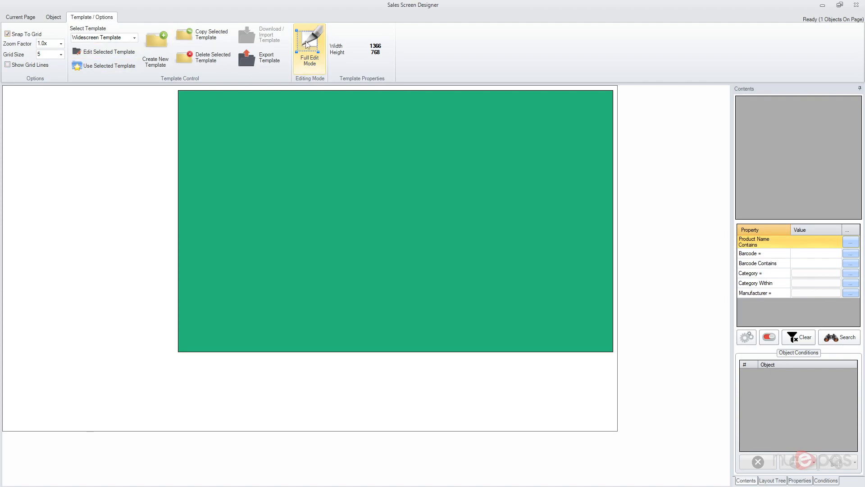
Switch to the Default Template and back to the Widescreen Template, turning Full Edit Mode on again
left_click(130, 38)
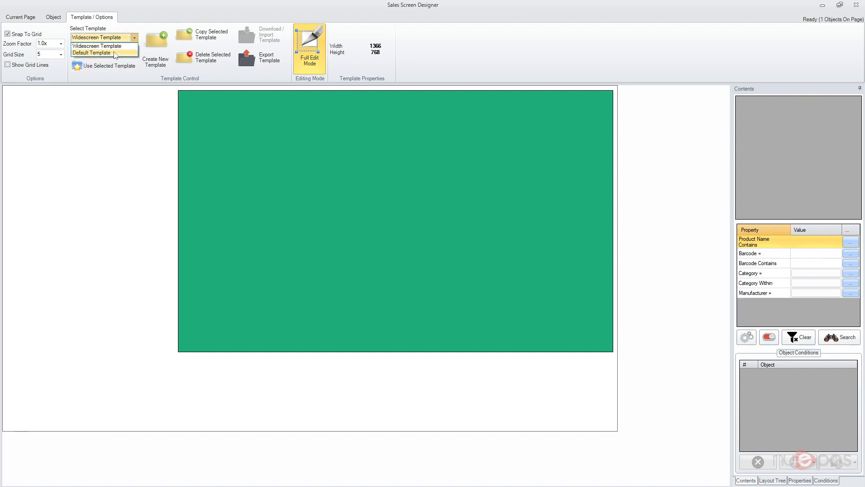
left_click(115, 53)
left_click(121, 38)
left_click(118, 46)
left_click(310, 47)
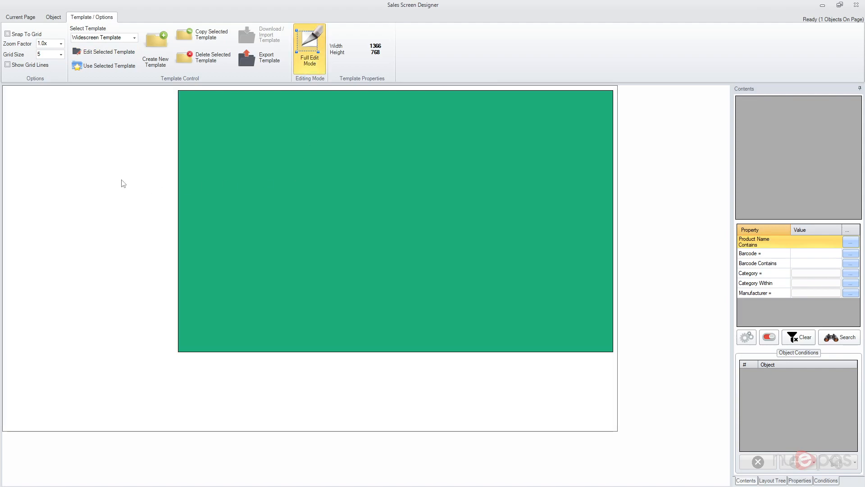
Draw a tall solid blue object in the empty area beside the green object
left_click(56, 19)
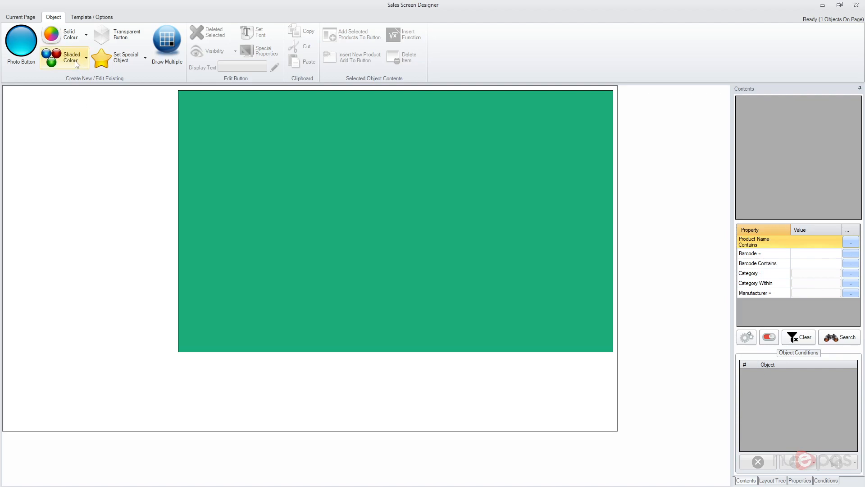
left_click(70, 37)
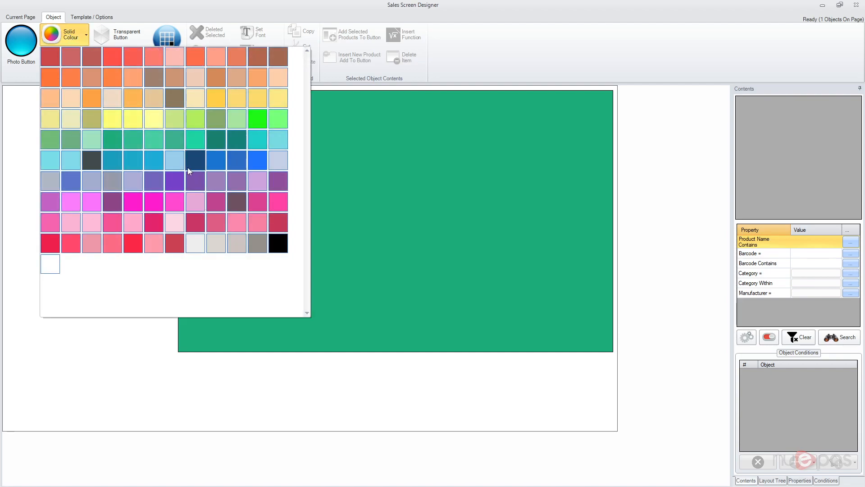
left_click(246, 161)
left_click_drag(245, 160, 45, 137)
left_click_drag(100, 163, 176, 329)
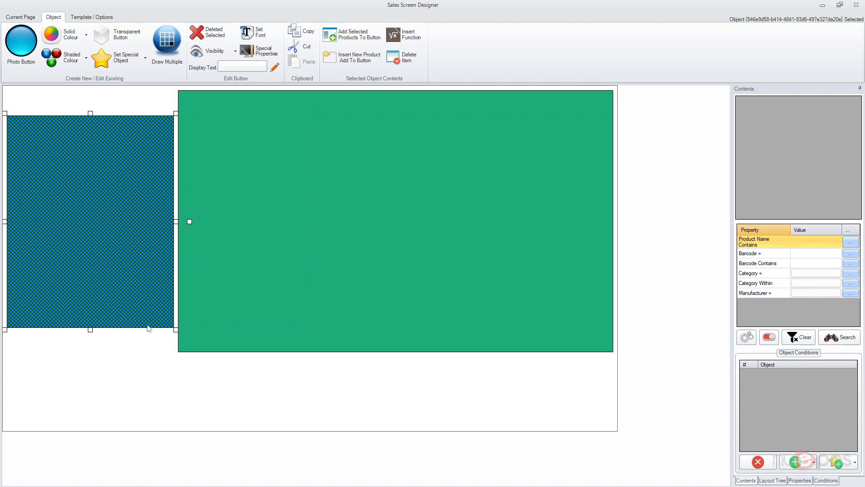
left_click(96, 351)
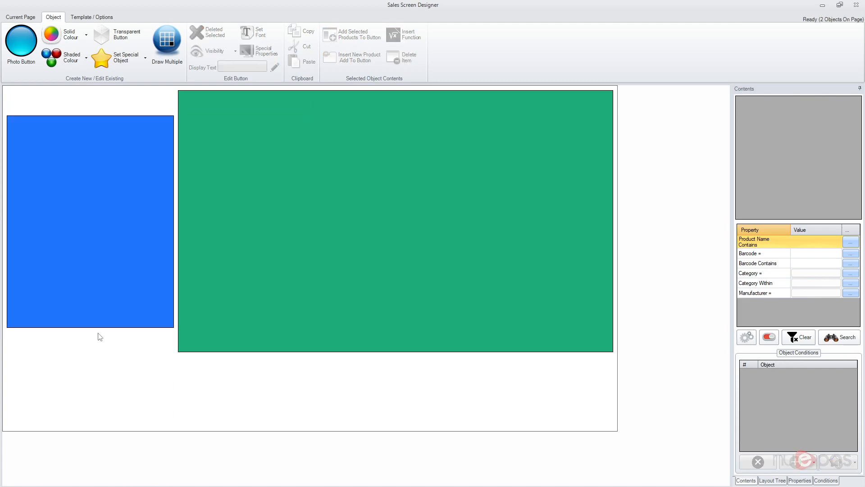
Set the blue object as the Sales Cart special object
left_click(107, 216)
left_click(126, 61)
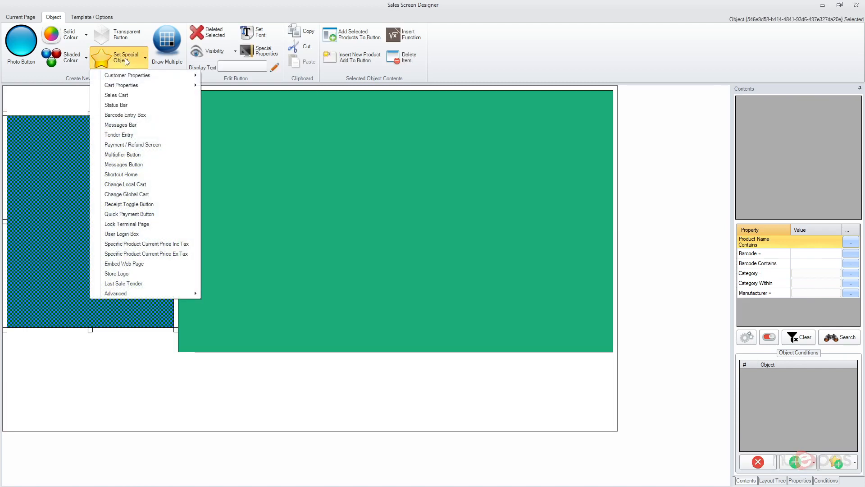
left_click(120, 96)
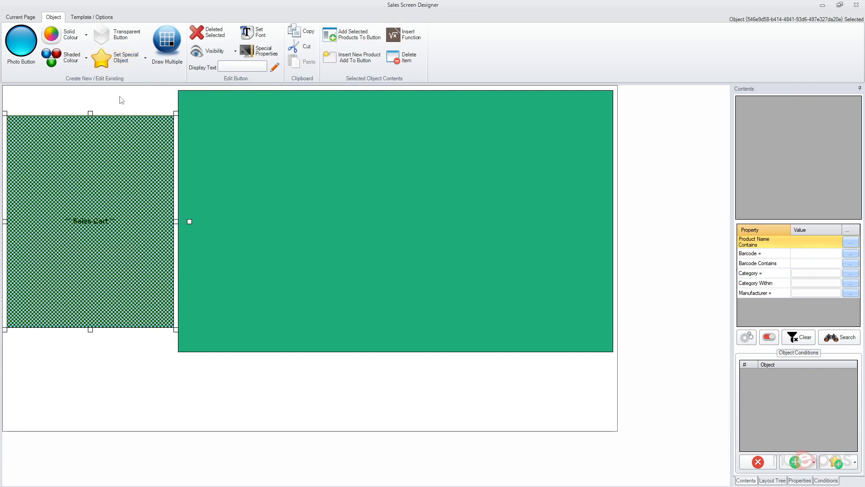
left_click(131, 374)
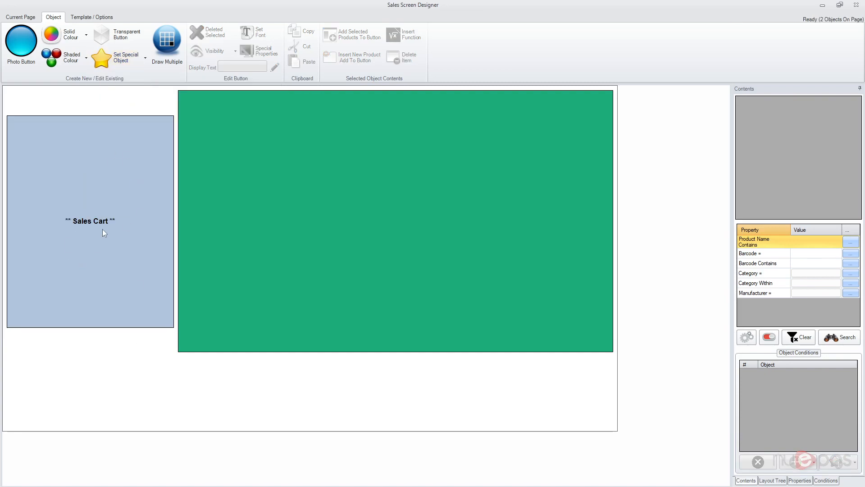
Add a transparent button, shrink it to label size and place it just below the green object's lower-left corner
left_click(113, 38)
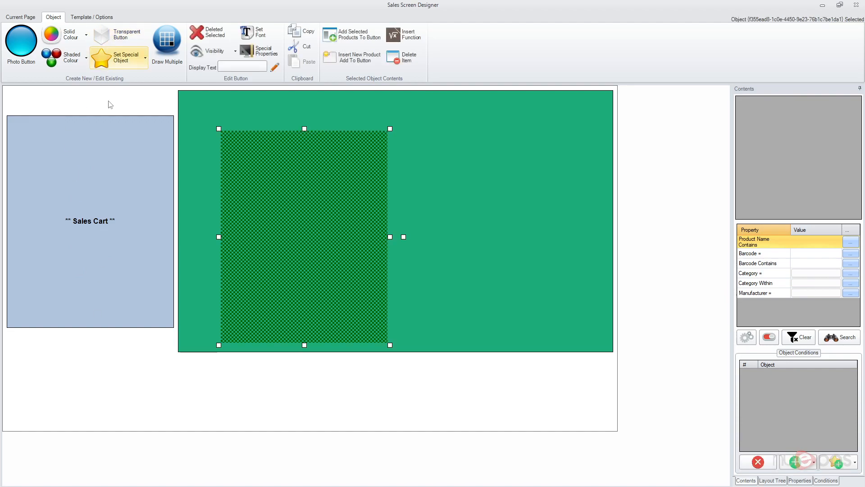
left_click_drag(285, 213, 247, 251)
left_click_drag(347, 167, 239, 362)
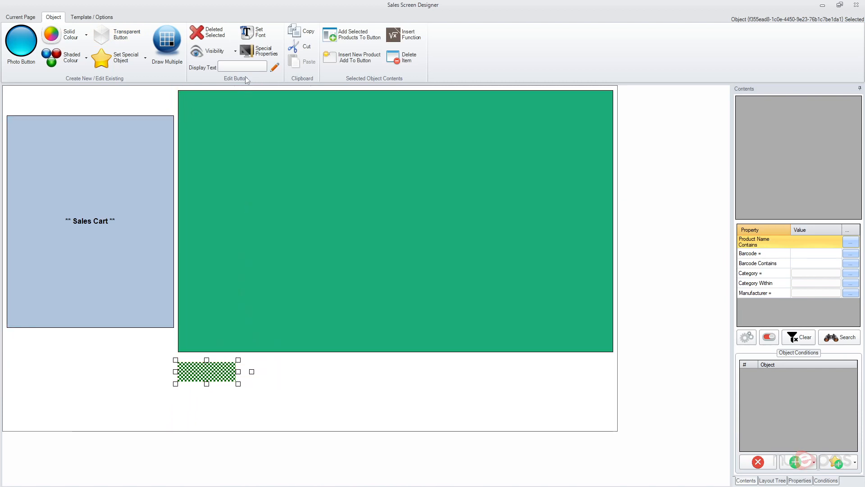
left_click(237, 395)
left_click_drag(208, 371, 390, 371)
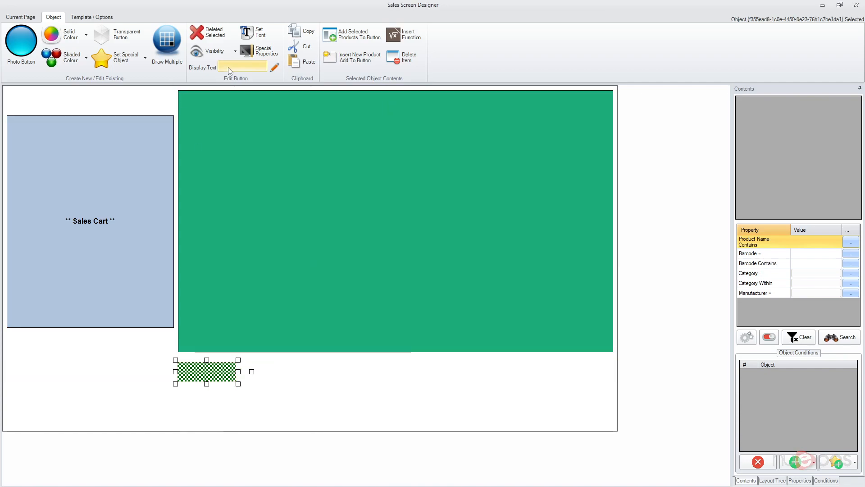
Set the small transparent button's display text to "Scan Barcode"
left_click(230, 67)
type("Scan Barcode")
key("Return")
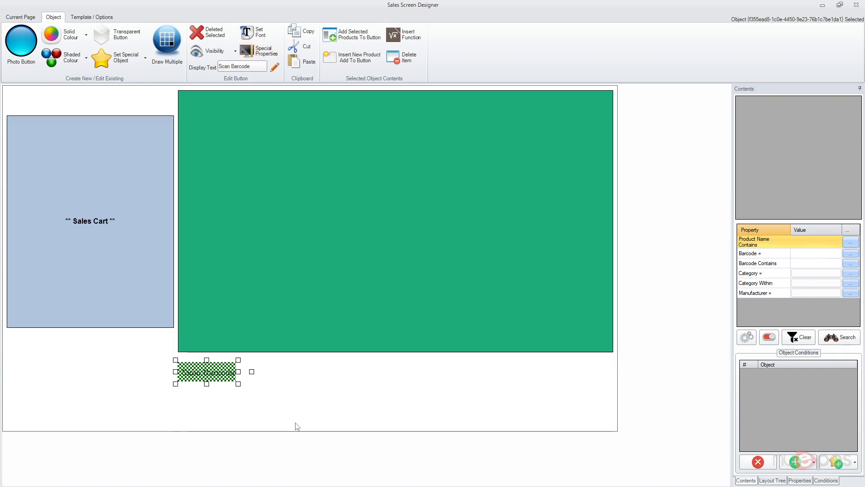
left_click(344, 394)
Turn off Auto Size Font for the Scan Barcode label and put the label back below the green object
left_click(201, 373)
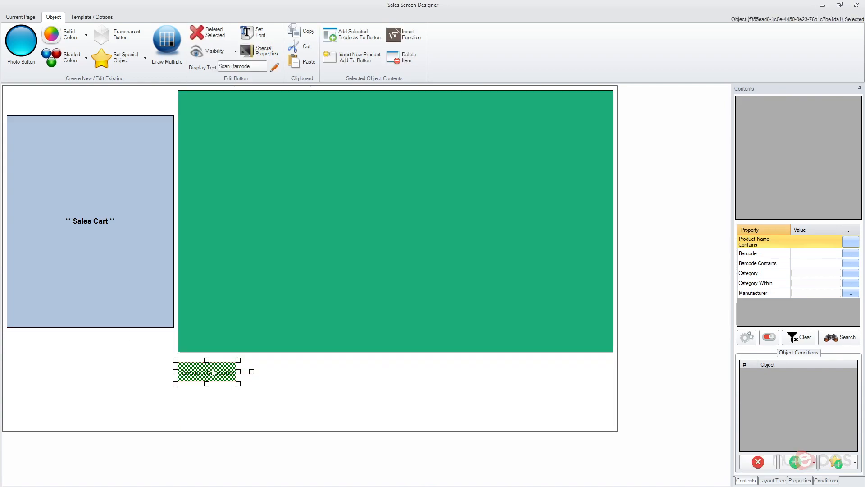
left_click_drag(215, 373, 182, 285)
right_click(182, 285)
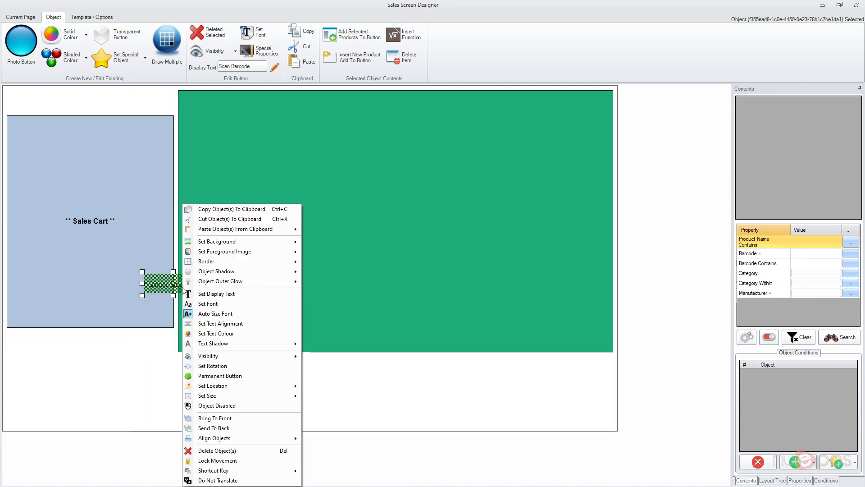
left_click(207, 314)
left_click_drag(162, 282, 187, 368)
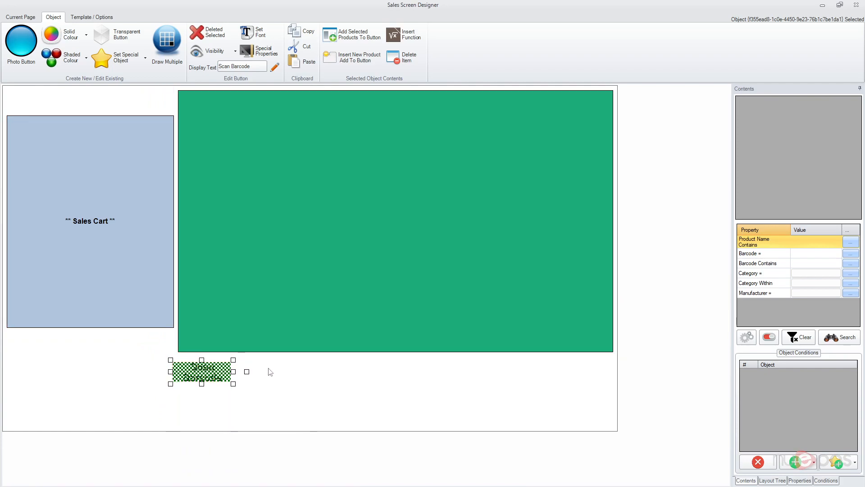
Place a second, wider transparent object directly beside the Scan Barcode label, and reduce the label's text to fit on one line
left_click(271, 372)
mouse_move(271, 373)
left_mouse_down()
mouse_move(272, 300)
mouse_move(257, 377)
mouse_move(255, 366)
left_mouse_up()
right_click(271, 305)
left_click(269, 314)
left_click(255, 378)
left_click(252, 373)
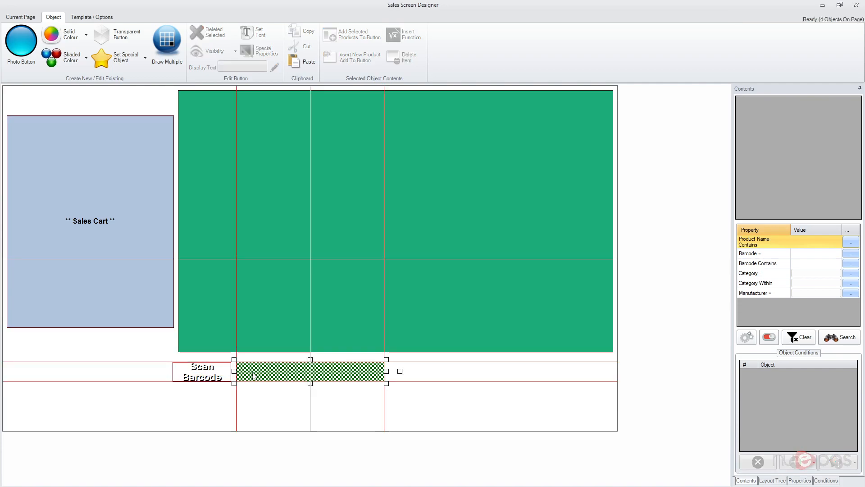
left_click(200, 372)
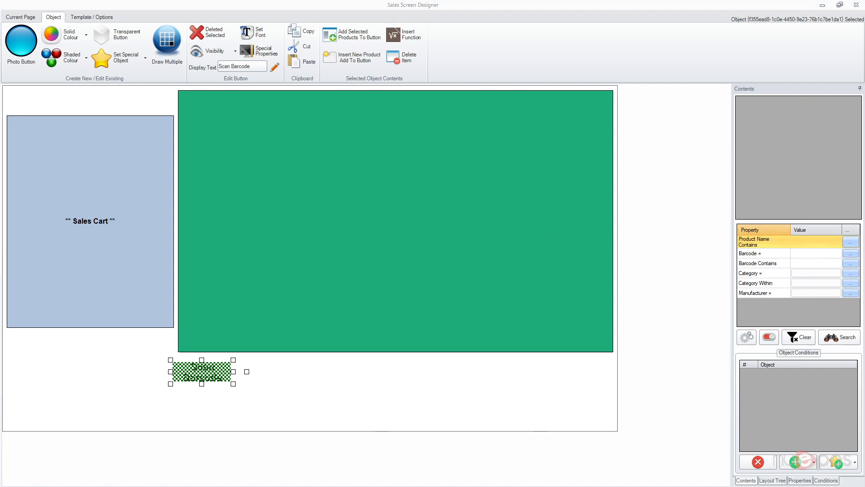
Move the wide transparent object up onto the green object and give it a solid white fill
left_click(285, 372)
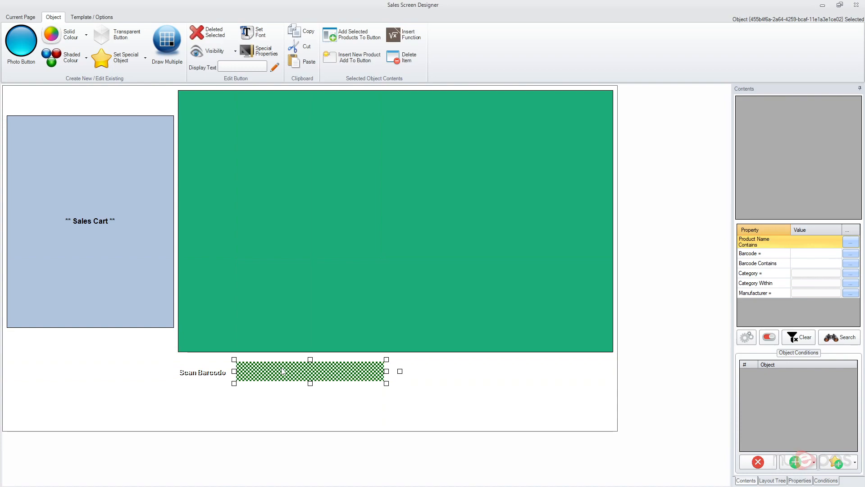
left_click_drag(282, 371, 282, 279)
right_click(282, 278)
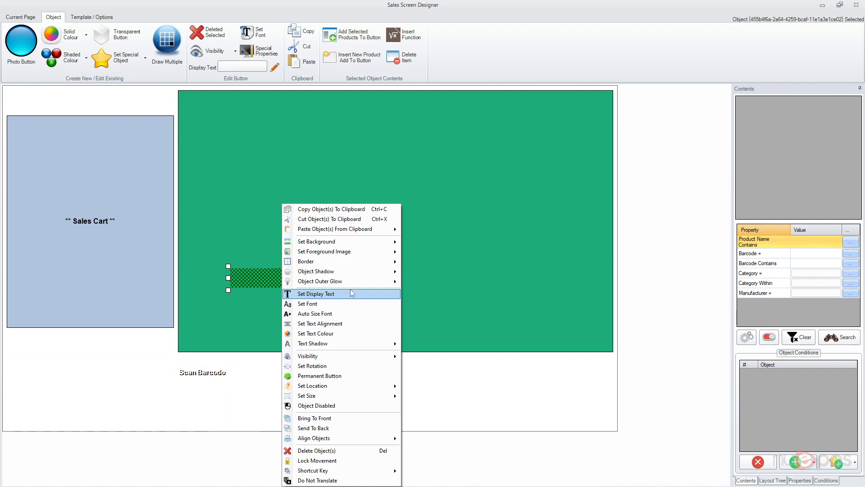
mouse_move(348, 343)
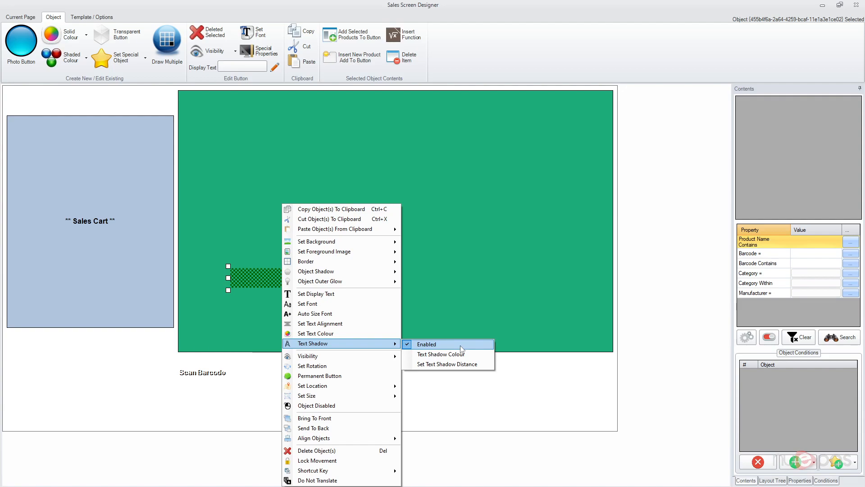
left_click(284, 291)
right_click(293, 291)
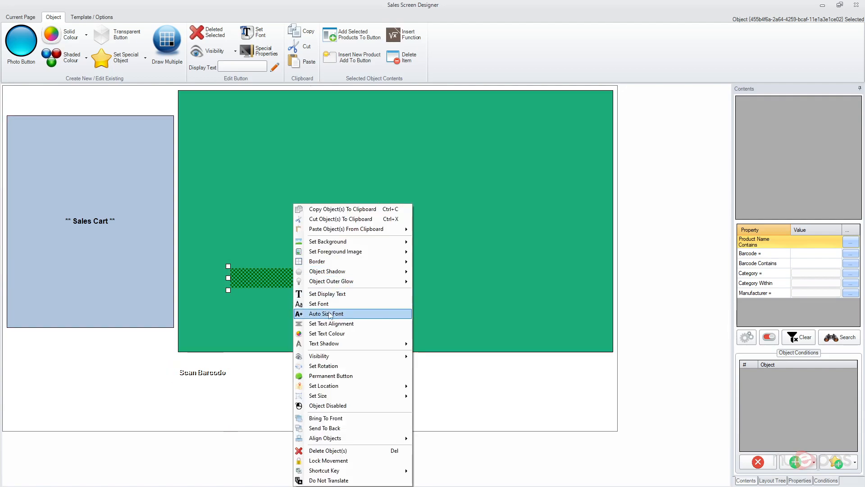
left_click(76, 36)
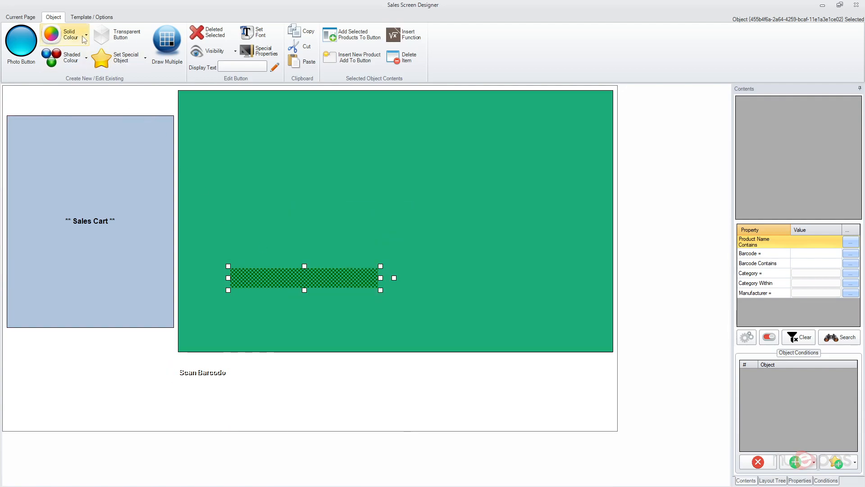
left_click(76, 36)
left_click(54, 265)
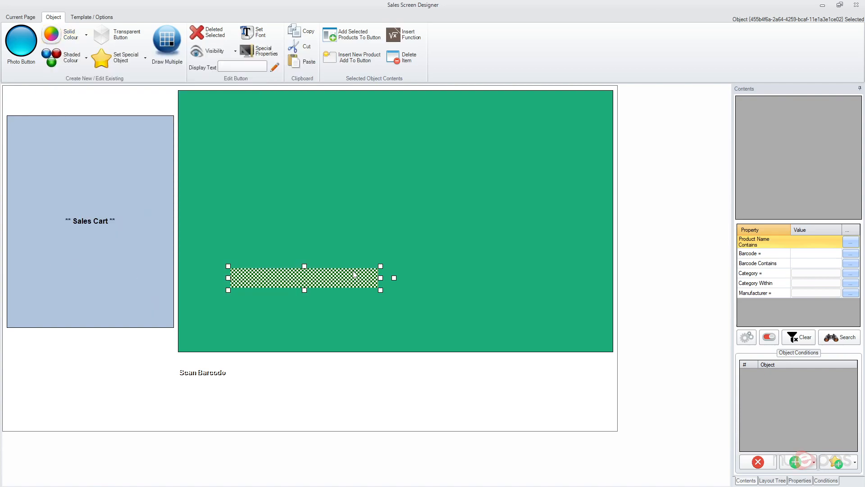
Set the text colour of the wide white object on the green area to black
right_click(354, 273)
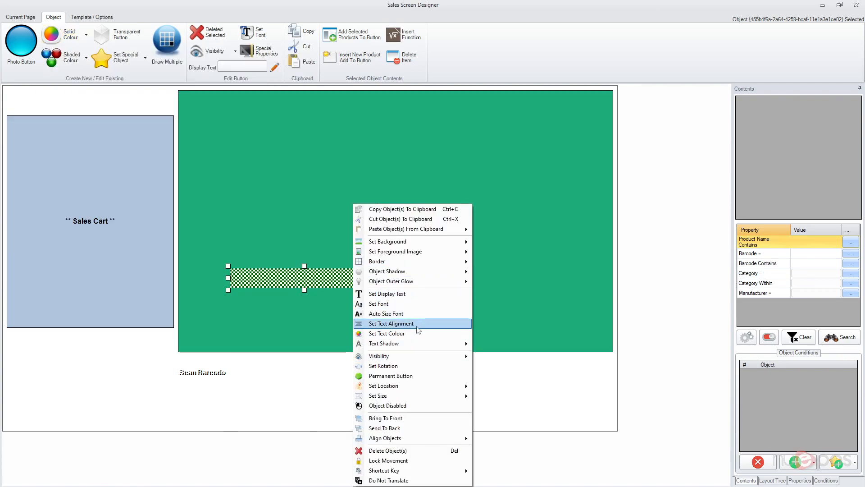
left_click(396, 333)
left_click(340, 190)
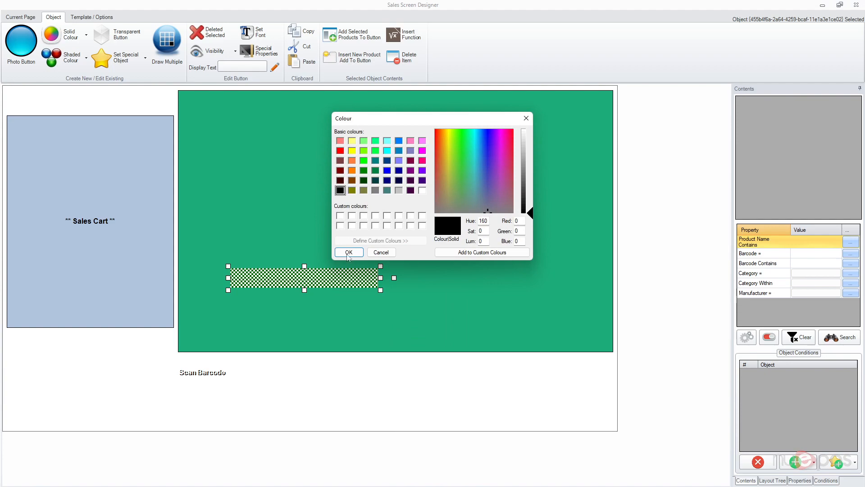
left_click(349, 252)
Move the white object below the green area beside the Scan Barcode label, and bring both up close beneath the green edge
left_click_drag(258, 281, 269, 374)
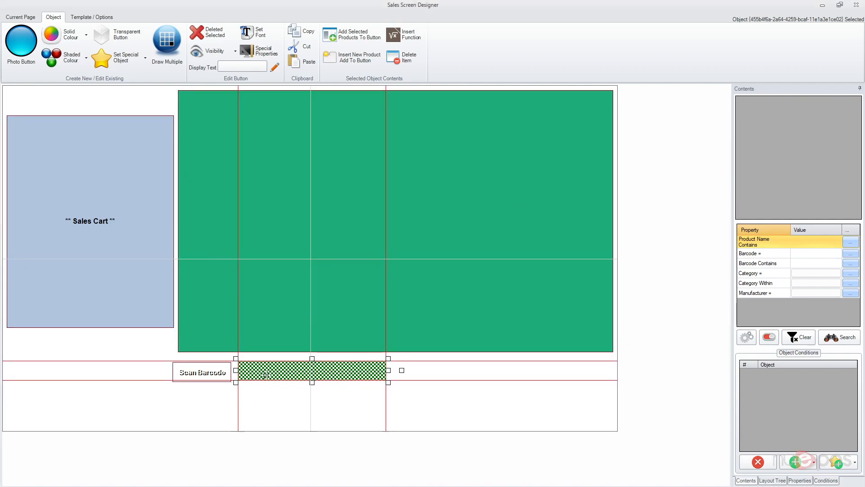
left_click(344, 404)
left_click_drag(364, 401, 197, 366)
left_click_drag(304, 367, 306, 362)
left_click(311, 379)
left_click(314, 367)
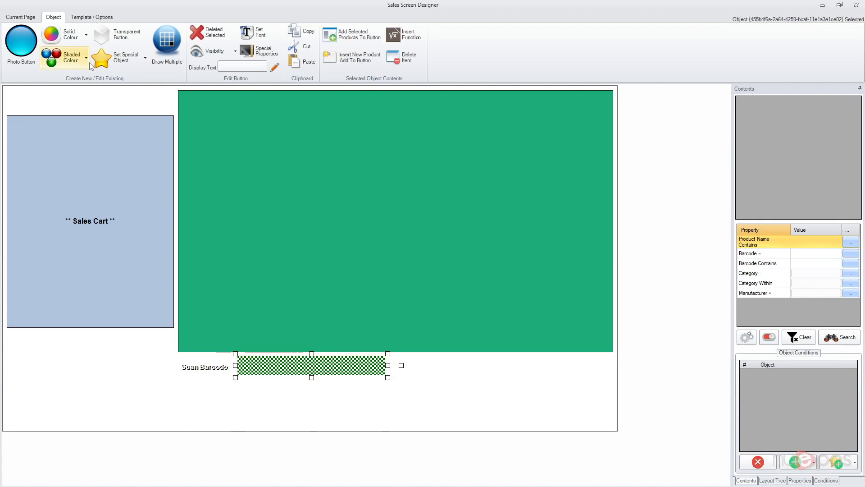
Turn the white object beside the Scan Barcode label into a Barcode Entry Box special object
left_click(119, 64)
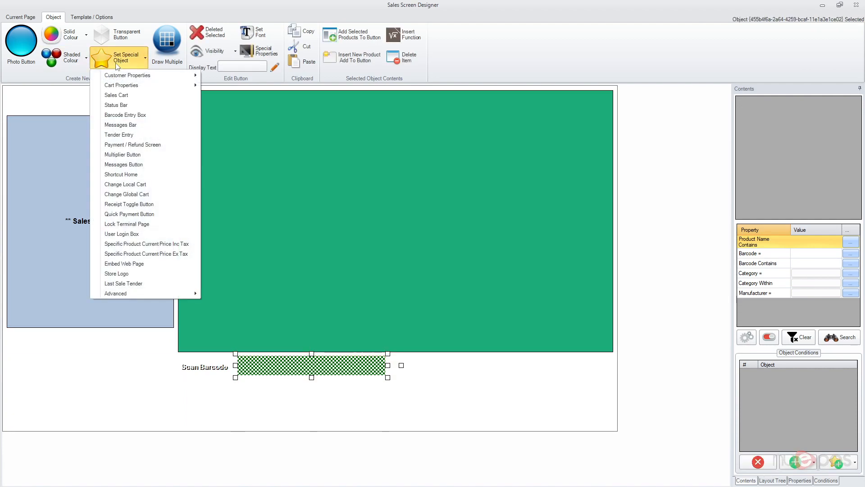
left_click(143, 116)
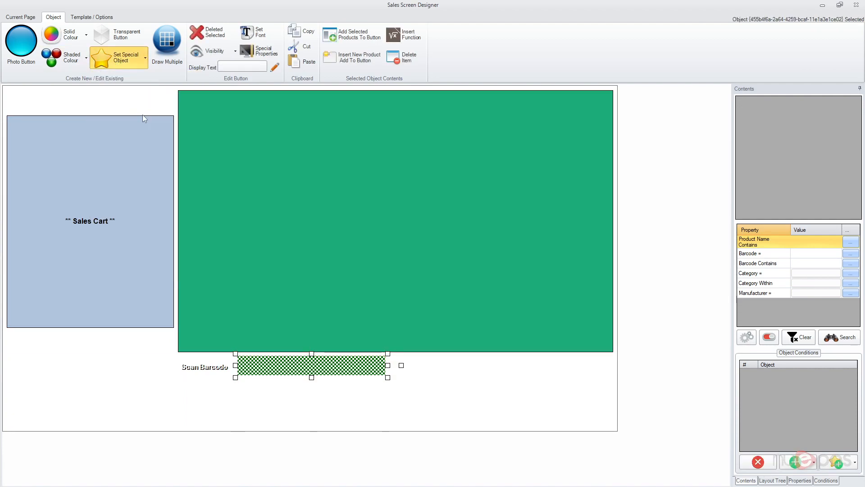
left_click(289, 368)
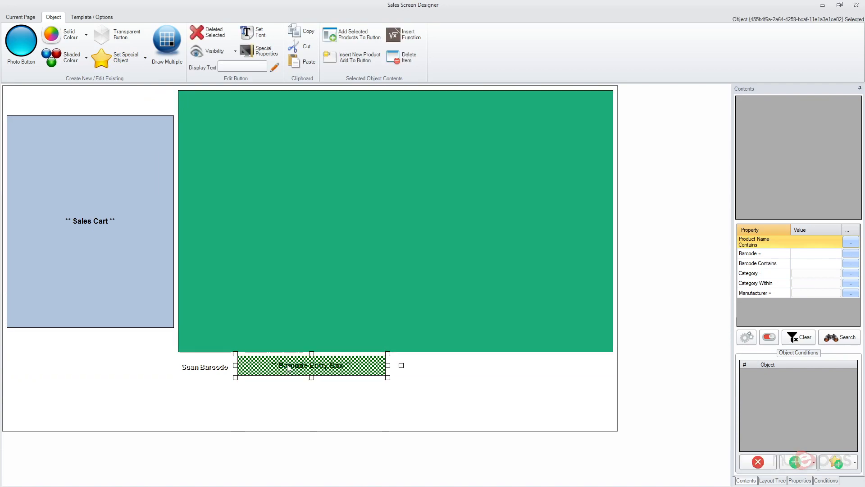
left_click(241, 385)
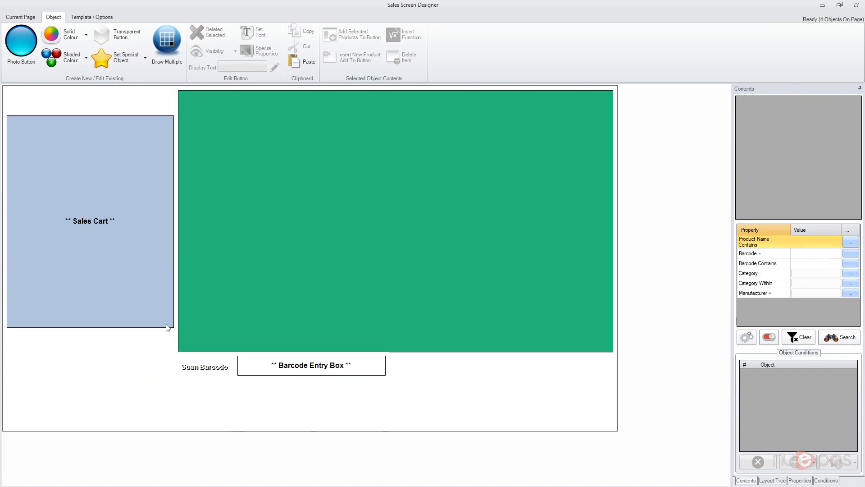
Set the Scan Barcode label's text alignment to Center - Left, keeping the label beside the Barcode Entry Box
left_click(206, 372)
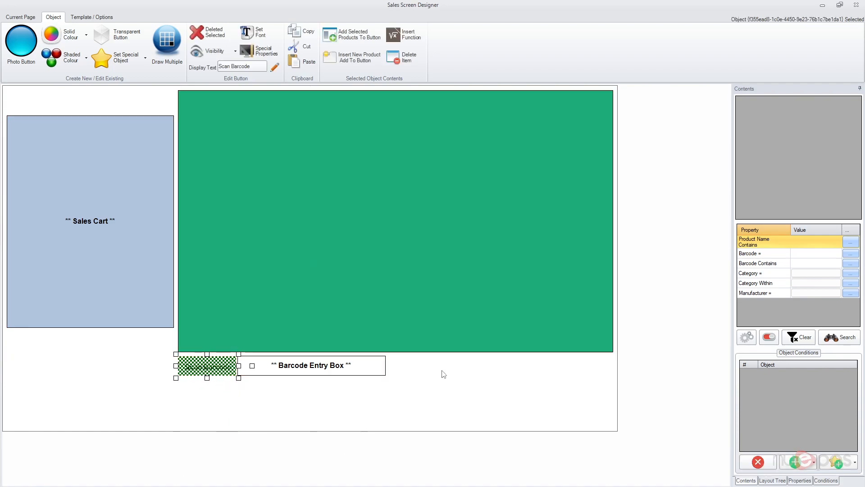
left_click_drag(218, 364, 224, 264)
right_click(224, 264)
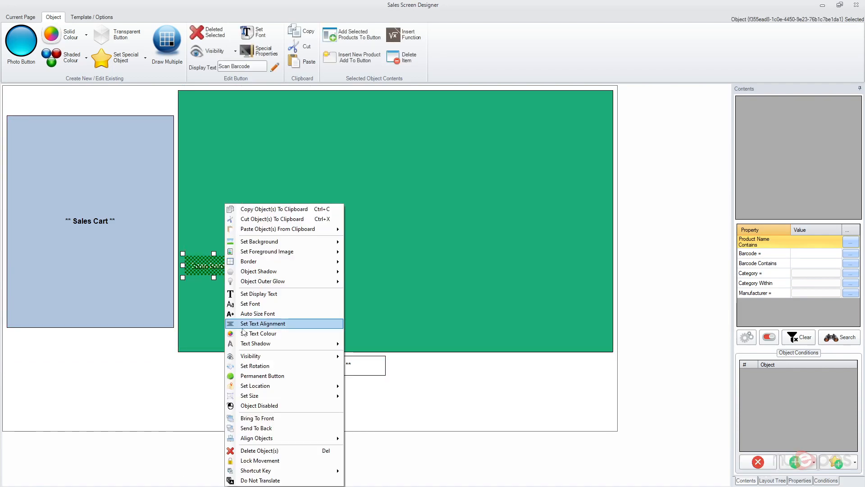
left_click(275, 324)
left_click(385, 190)
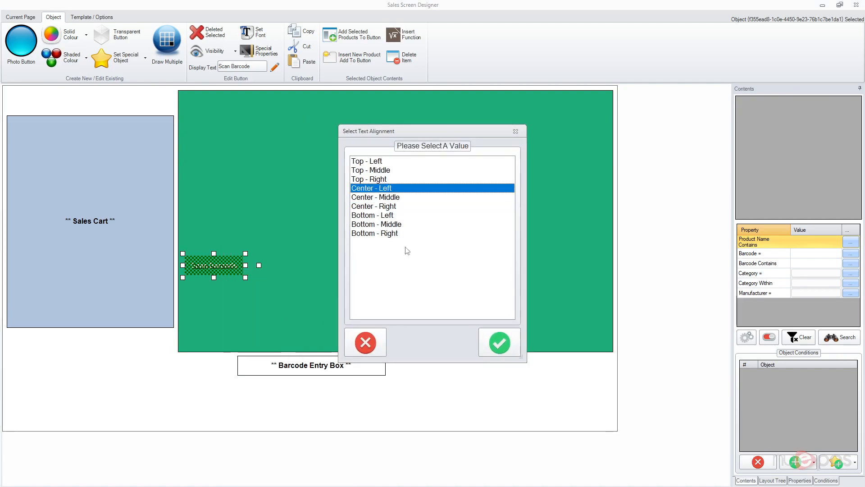
left_click(500, 343)
left_click_drag(224, 264, 217, 364)
left_click(242, 394)
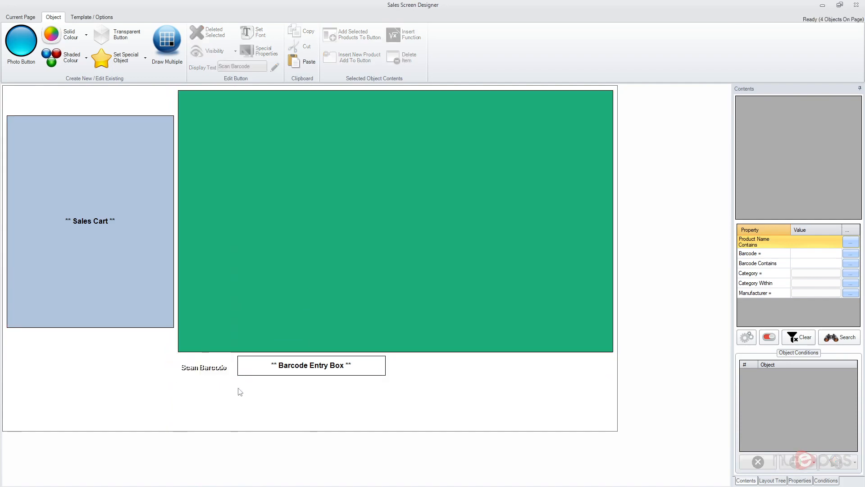
Add a solid red bar above the sales cart at the cart's width, and shade it with dark red as its first colour
left_click(66, 36)
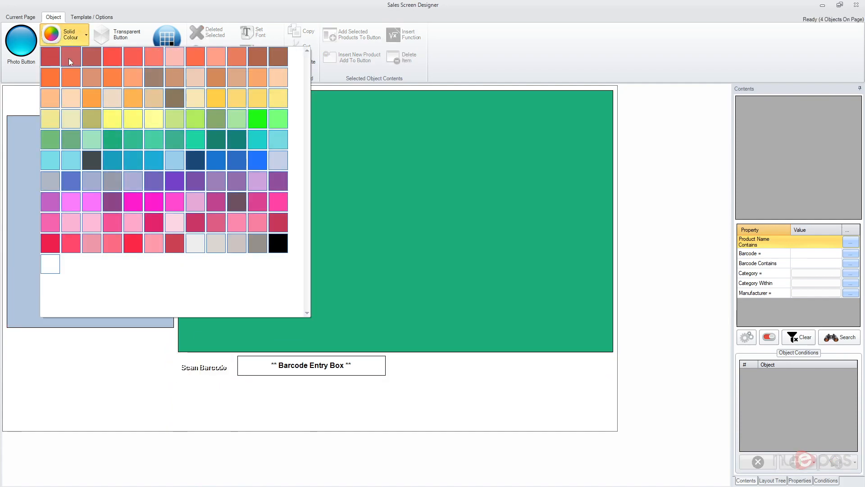
left_click(53, 56)
left_click_drag(251, 138, 178, 116)
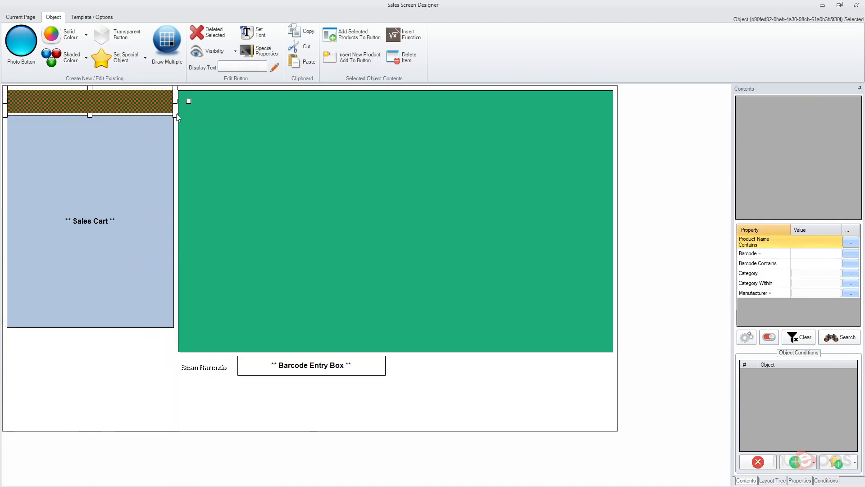
left_click(68, 57)
mouse_move(100, 120)
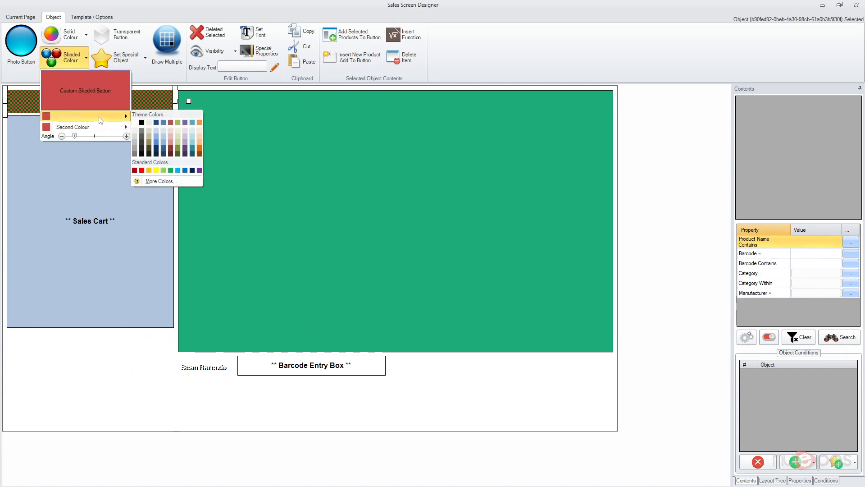
left_click(171, 154)
left_click(78, 93)
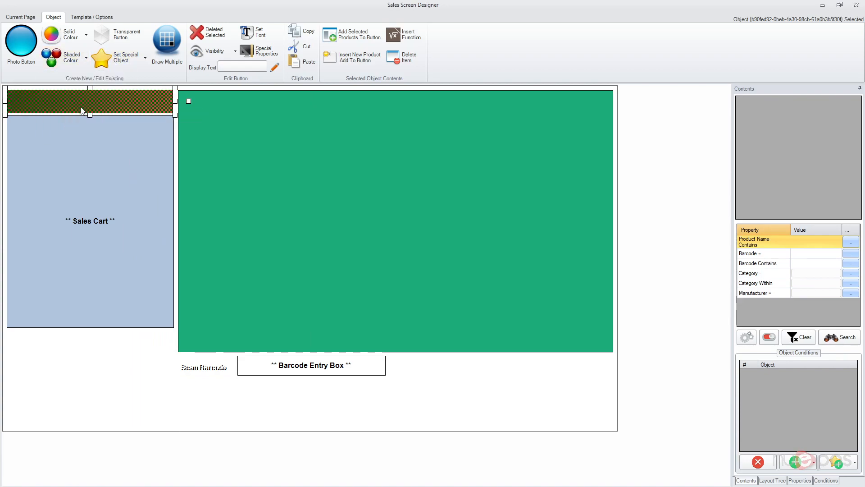
Set the red bar to the Cart Total To Pay special object and fine-tune its side edges to match the sales cart
left_click(125, 66)
mouse_move(145, 90)
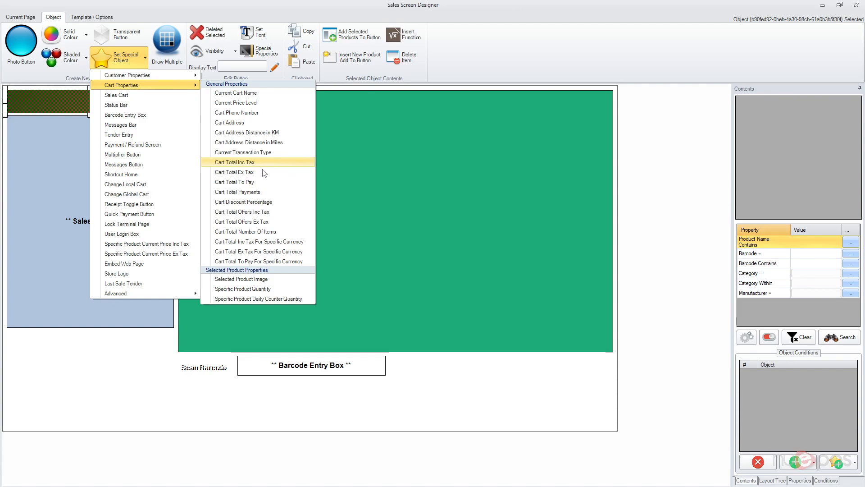
left_click(252, 186)
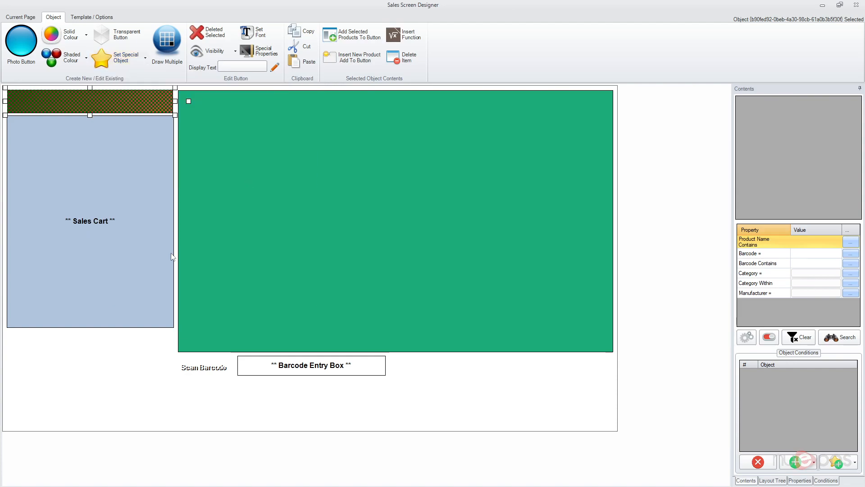
left_click(161, 103)
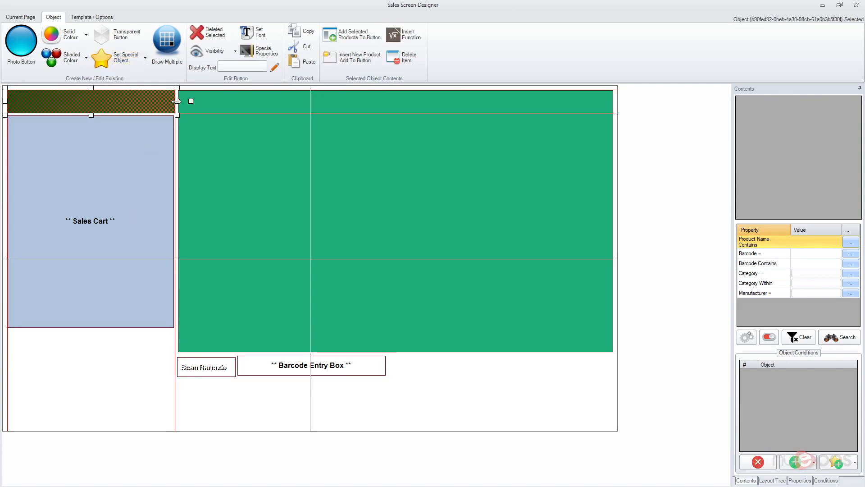
left_click(131, 351)
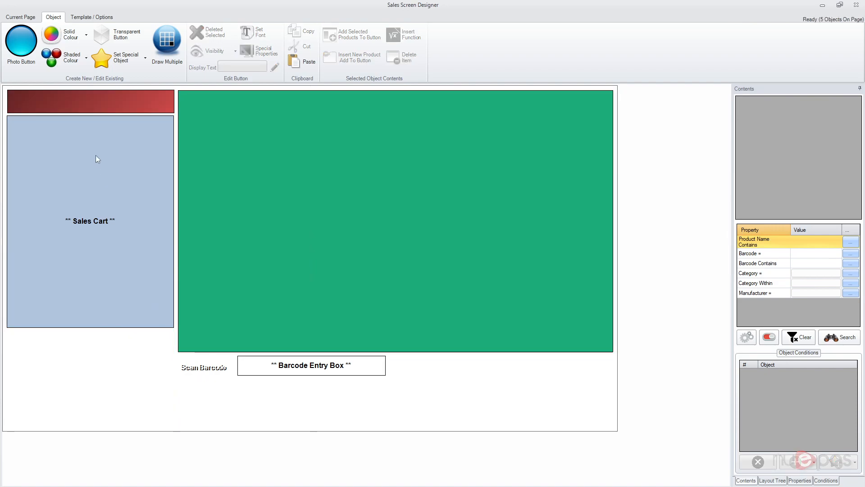
left_click(14, 104)
left_click_drag(4, 101, 4, 102)
Move the sales cart slightly down and make the red bar taller to use the extra space
left_click_drag(95, 303, 103, 284)
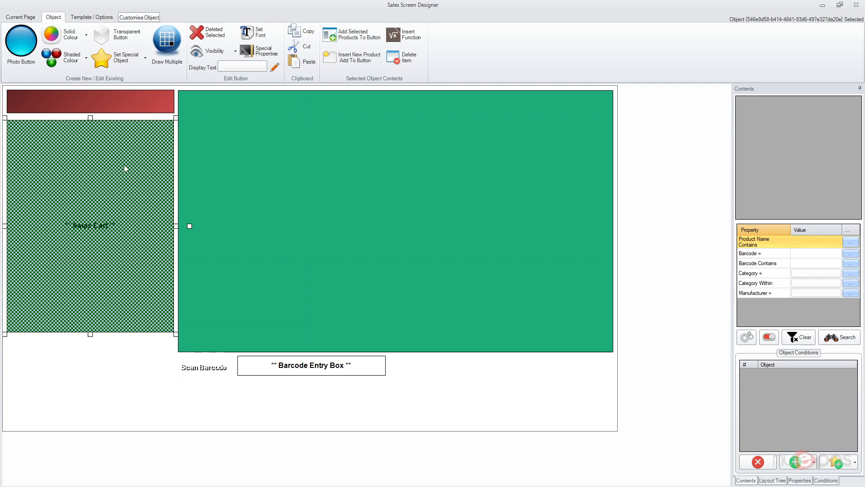
left_click(114, 99)
left_click_drag(92, 116, 91, 120)
left_click(140, 337)
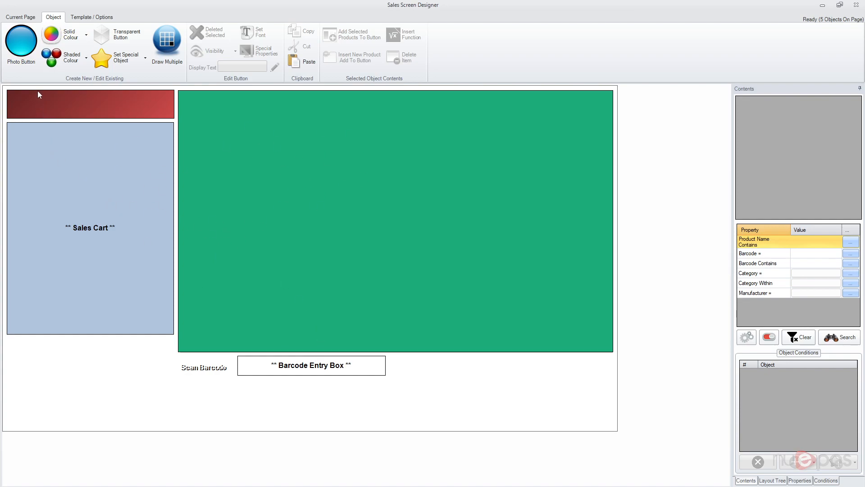
Add a solid white object directly below the sales cart and narrow it to about a quarter of the cart's width
left_click(68, 35)
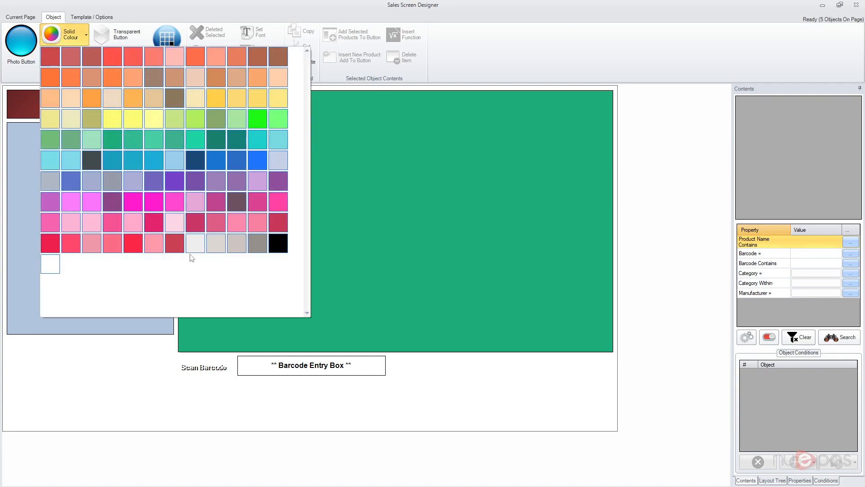
left_click(55, 269)
left_click_drag(218, 131, 392, 151)
mouse_move(283, 133)
left_mouse_down()
mouse_move(111, 358)
mouse_move(72, 340)
left_mouse_up()
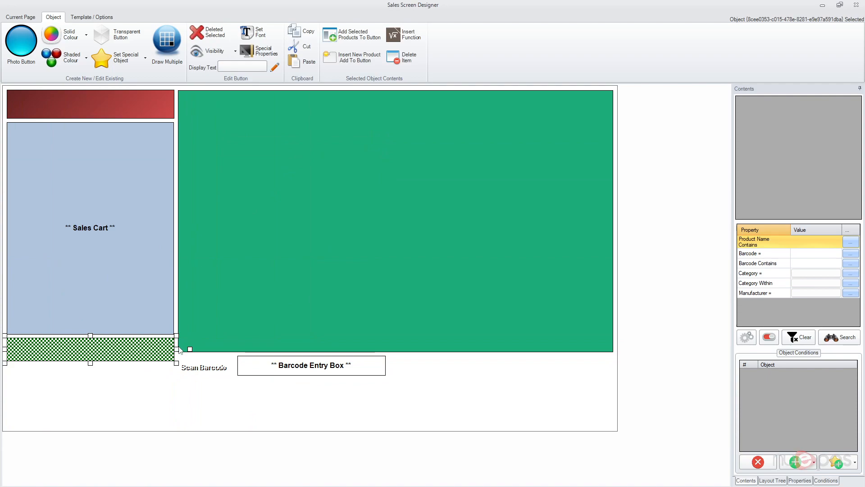
mouse_move(176, 349)
left_mouse_down()
mouse_move(56, 348)
mouse_move(51, 359)
left_mouse_up()
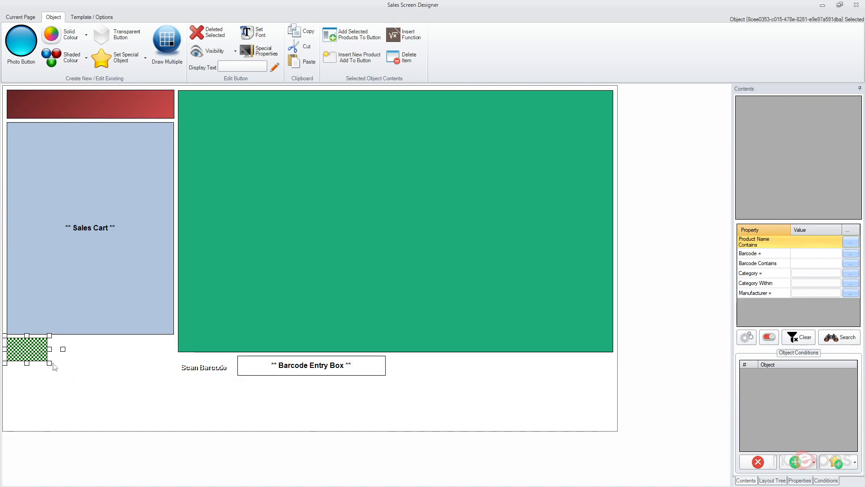
Duplicate the small white button twice to form an evenly spaced row of three below the sales cart
left_click_drag(28, 349, 71, 351)
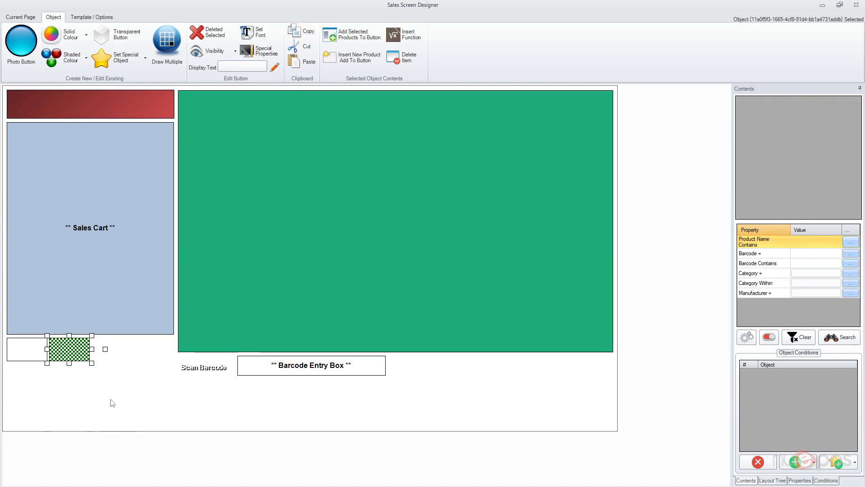
left_click(98, 383)
left_click_drag(27, 355, 27, 354)
mouse_move(79, 379)
left_mouse_down()
mouse_move(67, 354)
mouse_move(116, 349)
left_mouse_up()
key("ctrl+c")
key("ctrl+v")
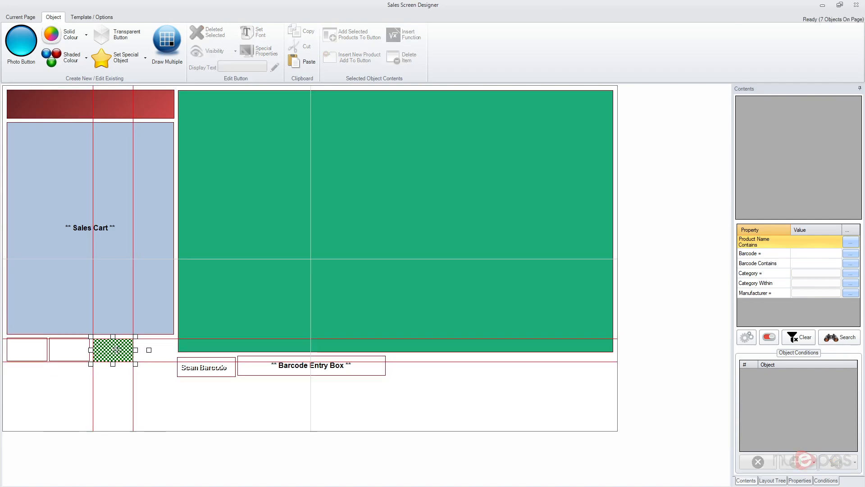
left_click(116, 385)
left_click(116, 357)
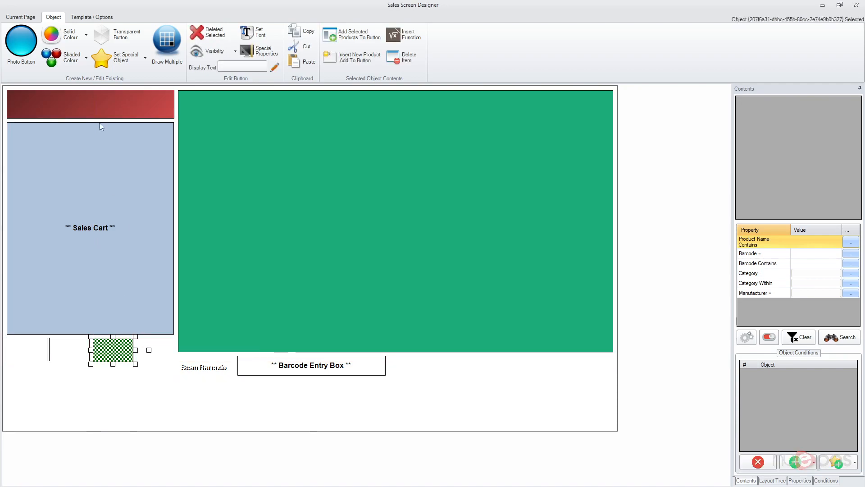
Line up the three white buttons and place a copy of the row directly beneath it
left_click(88, 17)
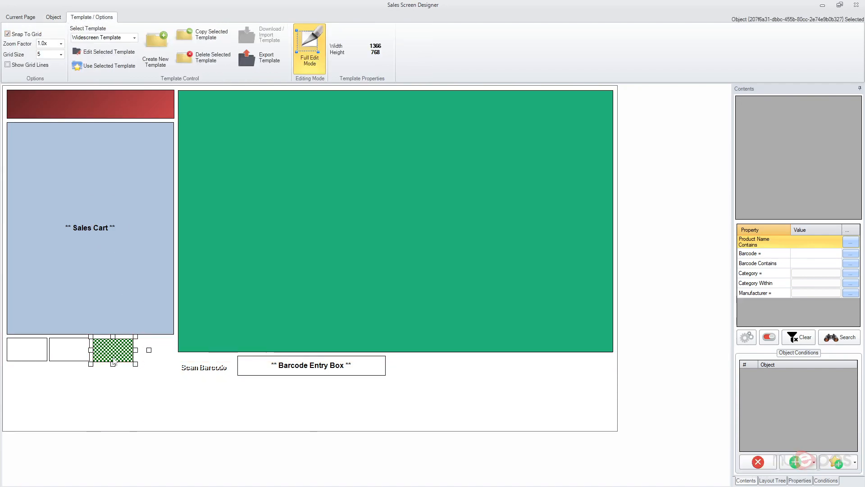
left_click_drag(115, 361, 29, 356)
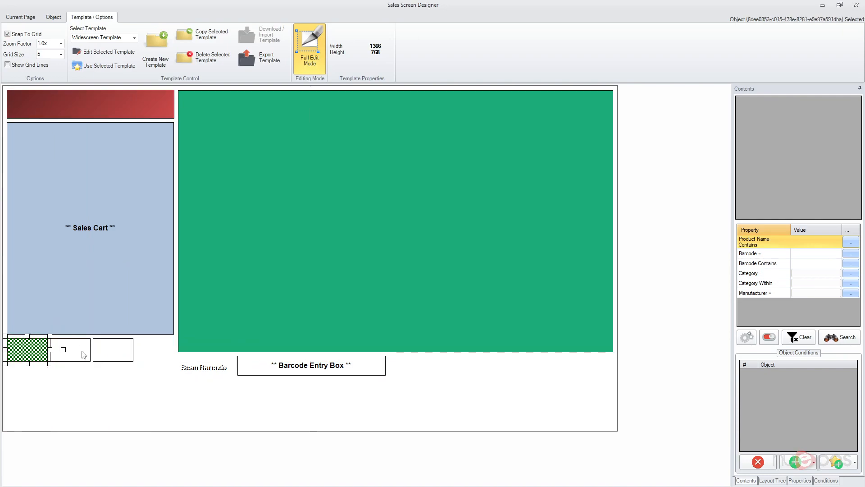
left_click(111, 377)
left_click_drag(128, 377, 25, 351)
left_click_drag(76, 343, 74, 368)
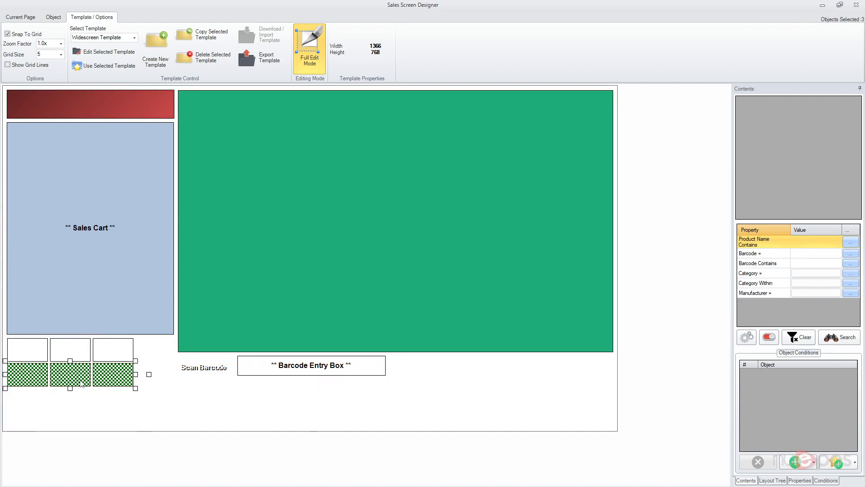
Paste another copy of the three-button row as the third row of the grid
left_click(145, 406)
mouse_move(129, 401)
left_mouse_down()
mouse_move(29, 356)
mouse_move(125, 397)
mouse_move(35, 378)
mouse_move(74, 400)
left_mouse_up()
key("ctrl+c")
key("ctrl+v")
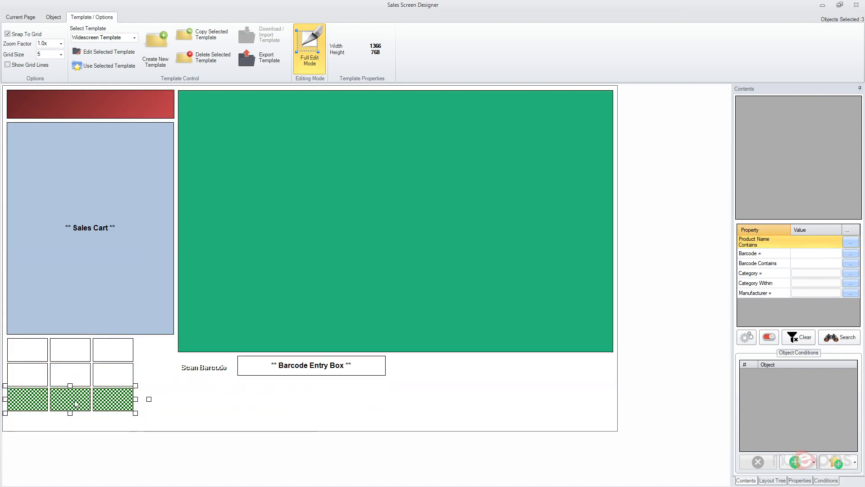
left_click(94, 426)
Shorten the sales cart from its lower edge to free space above the white button grid
left_click(151, 317)
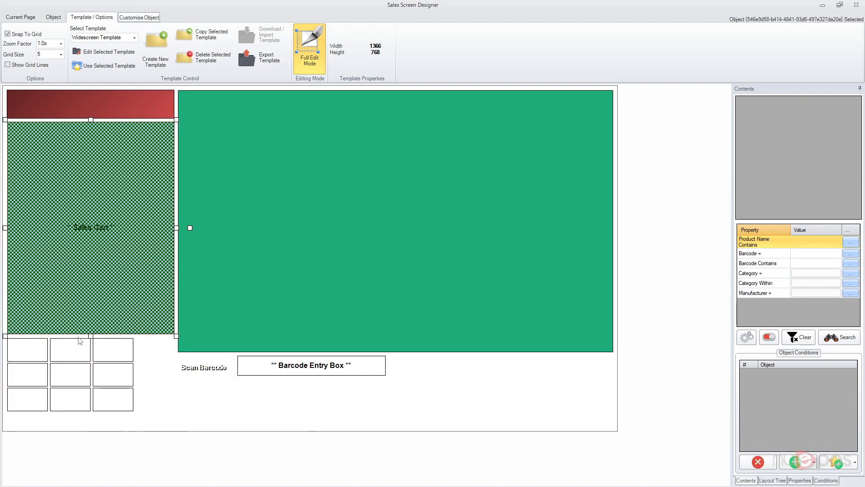
left_click_drag(91, 340, 89, 298)
left_click(141, 383)
Add a fourth row of three white buttons to the grid and shift the grid up so it fits the page
left_click_drag(143, 341, 30, 411)
left_click_drag(126, 408, 78, 405)
key("Up")
key("Up")
key("Up")
key("Up")
key("ctrl+c")
key("ctrl+v")
left_click(169, 399)
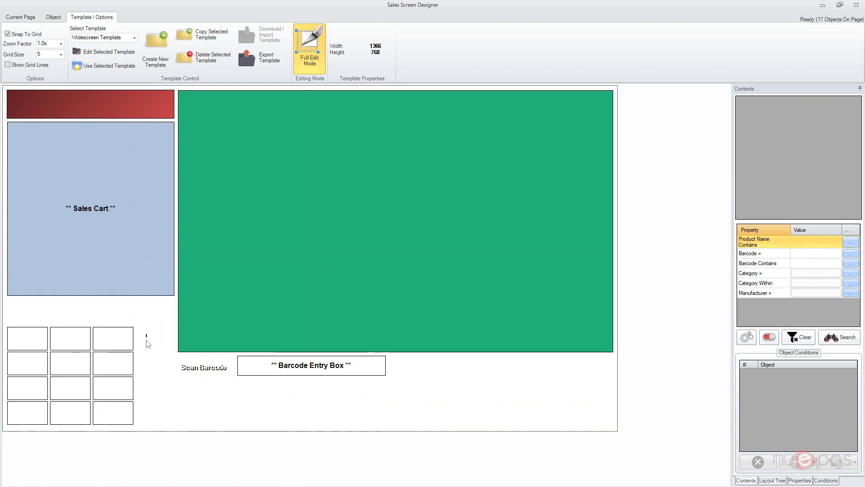
Copy the third column of four white buttons and place it alongside as the grid's fourth column
left_click_drag(146, 336, 116, 425)
key("ctrl+c")
key("ctrl+v")
mouse_move(111, 335)
left_mouse_down()
mouse_move(152, 328)
mouse_move(151, 404)
left_mouse_up()
left_click(212, 406)
key("Down")
left_click(220, 421)
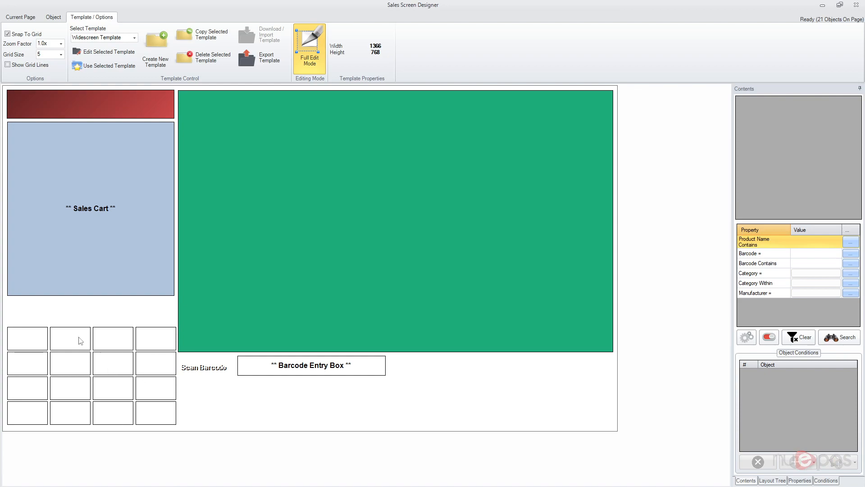
Label the first three buttons in the grid's top row 9, 8 and 7
left_click_drag(54, 354, 4, 322)
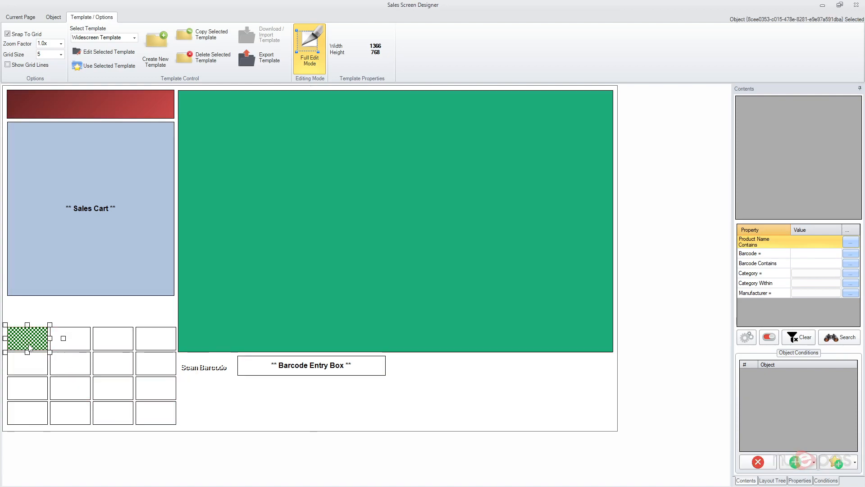
left_click(53, 17)
left_click(232, 69)
type("9")
key("Return")
left_click(82, 346)
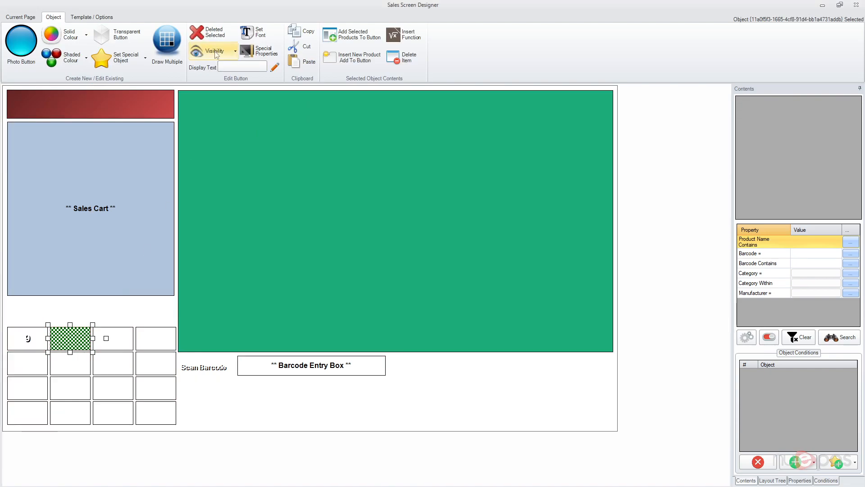
left_click(237, 68)
type("8")
key("Return")
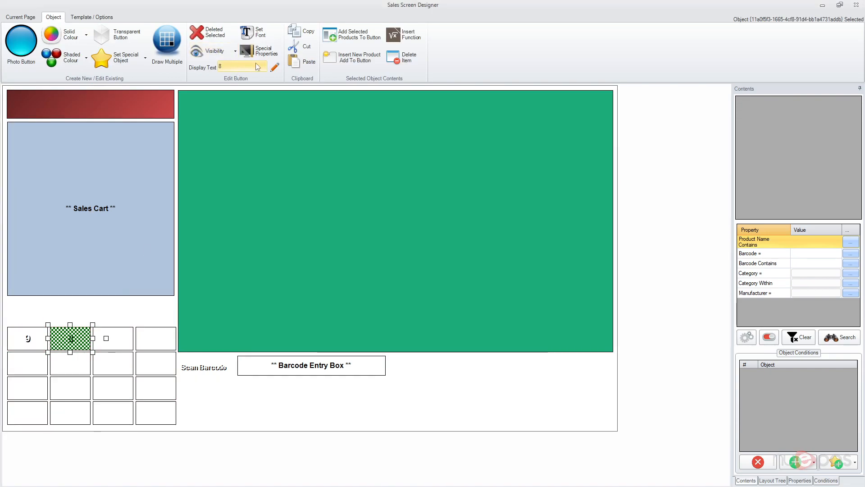
left_click(120, 346)
left_click(225, 69)
type("7")
key("Return")
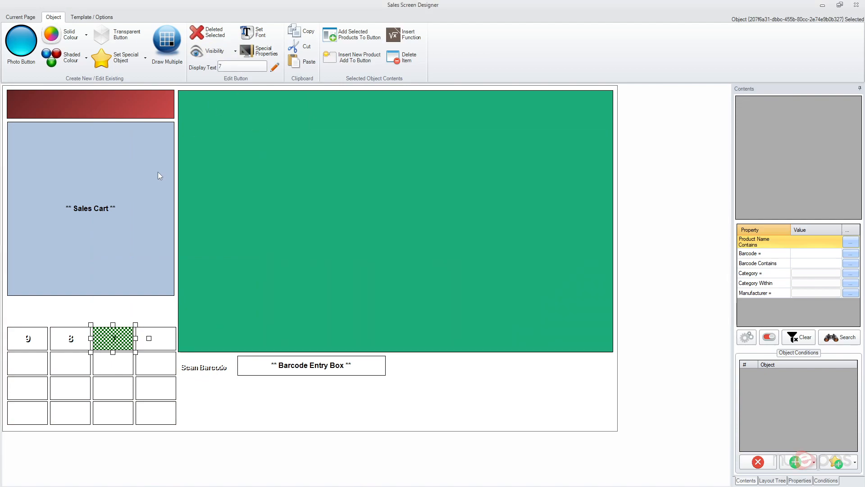
Label the first three buttons in the grid's second row 6, 5 and 4
left_click(43, 363)
left_click(232, 68)
type("6")
key("Return")
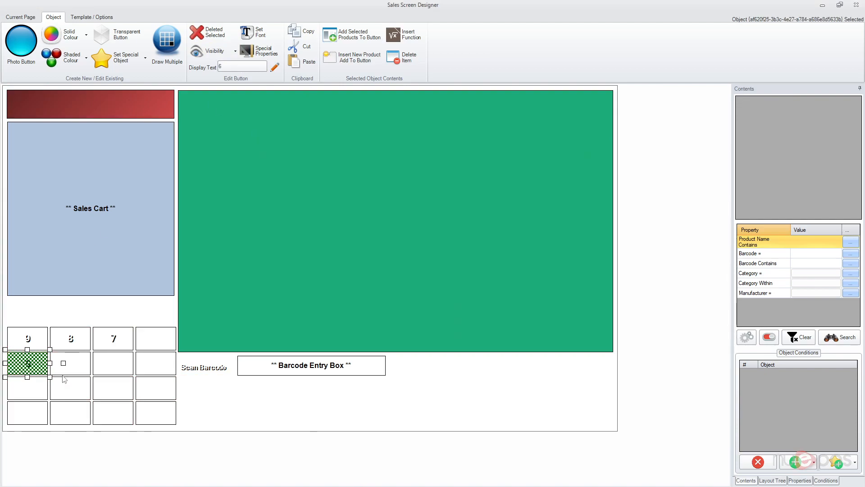
left_click(72, 367)
left_click(242, 66)
type("5")
key("Return")
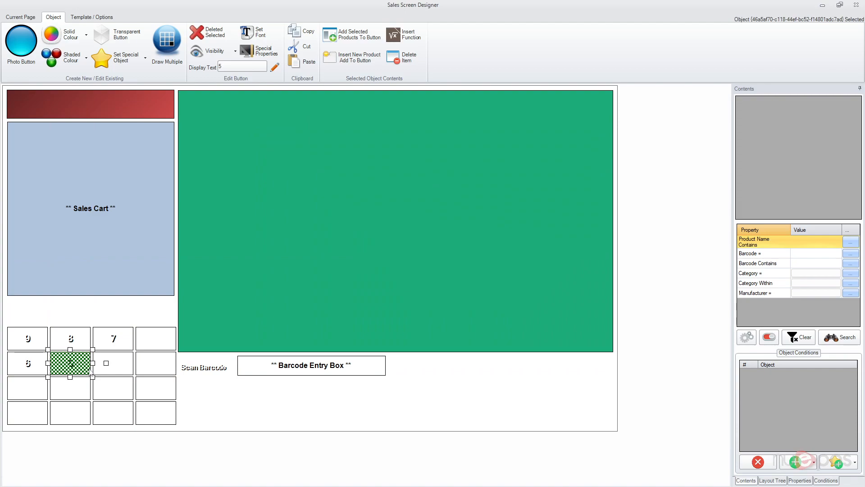
left_click(122, 370)
double_click(120, 368)
type("4")
key("Return")
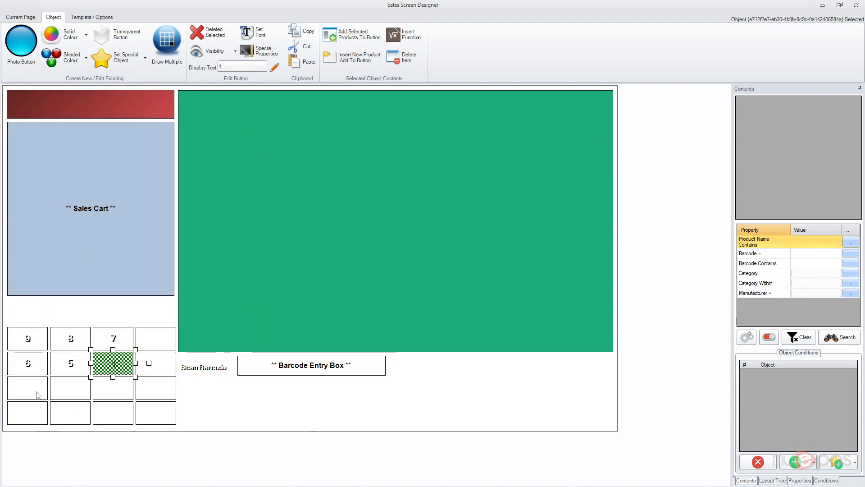
Label the first three buttons in the grid's third row 3, 2 and 1
double_click(37, 392)
type("3")
key("Return")
double_click(72, 391)
type("2")
key("Return")
left_click(122, 392)
double_click(121, 393)
type("1")
key("Return")
Label the first three buttons in the grid's bottom row 00, 0 and C
double_click(72, 416)
type("0")
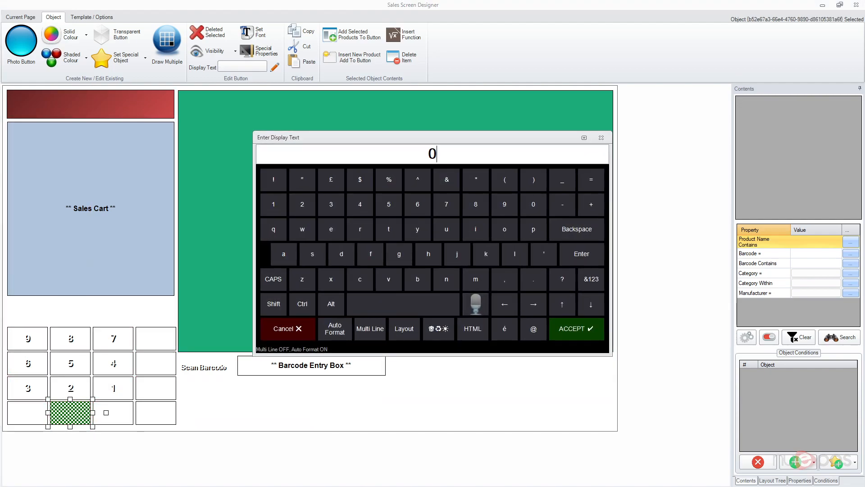
key("Return")
left_click(42, 422)
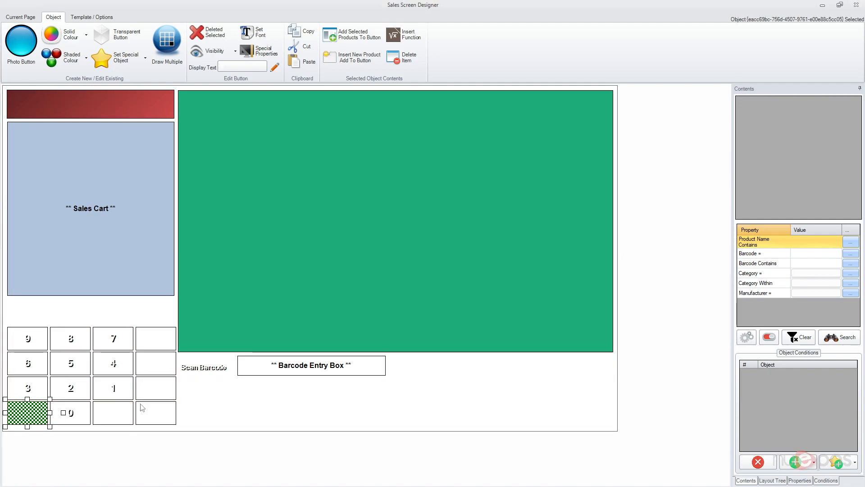
type("C")
key("Return")
type("00")
key("Return")
left_click(126, 405)
left_click(247, 70)
type("C")
key("Return")
left_click(245, 415)
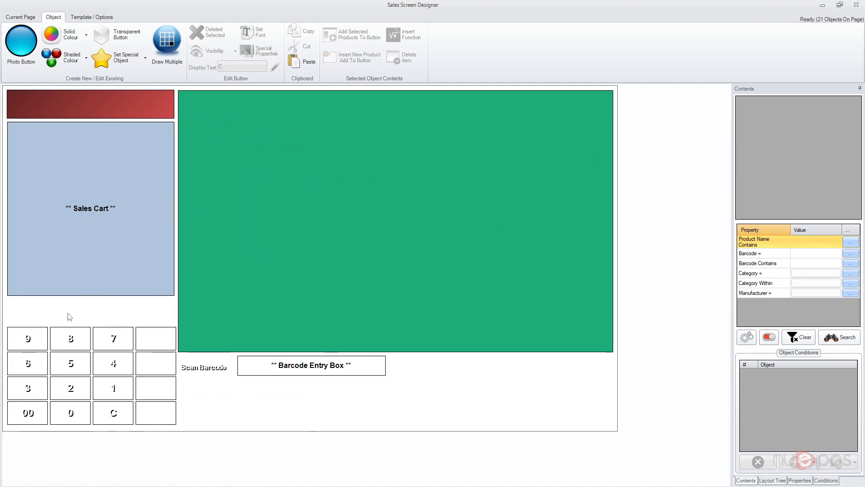
Draw a solid black button as a full-width bar between the sales cart and the keypad
left_click(72, 38)
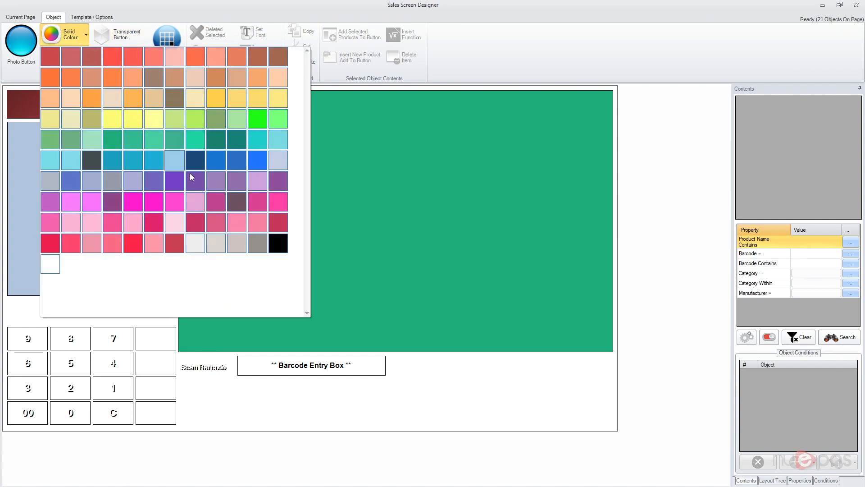
left_click(278, 243)
left_click_drag(234, 137, 172, 315)
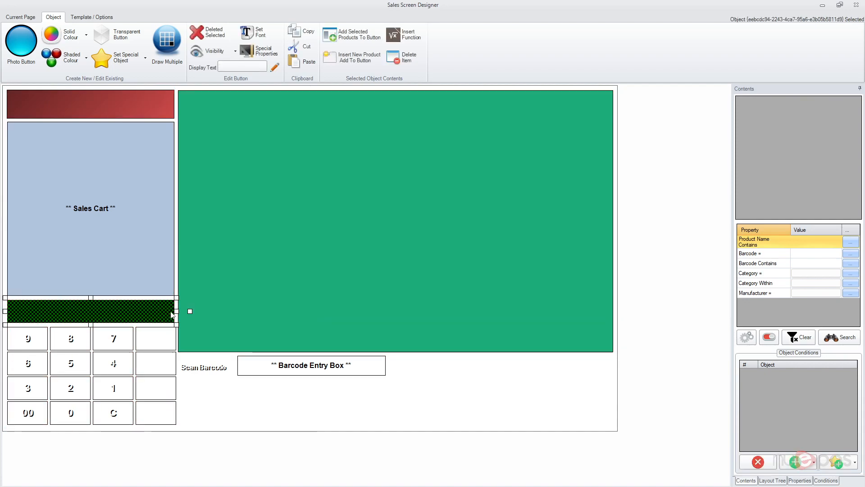
Narrow the four blank buttons of the fourth column so they line up with the edge of the black bar
left_click(208, 415)
left_click_drag(157, 346, 158, 346)
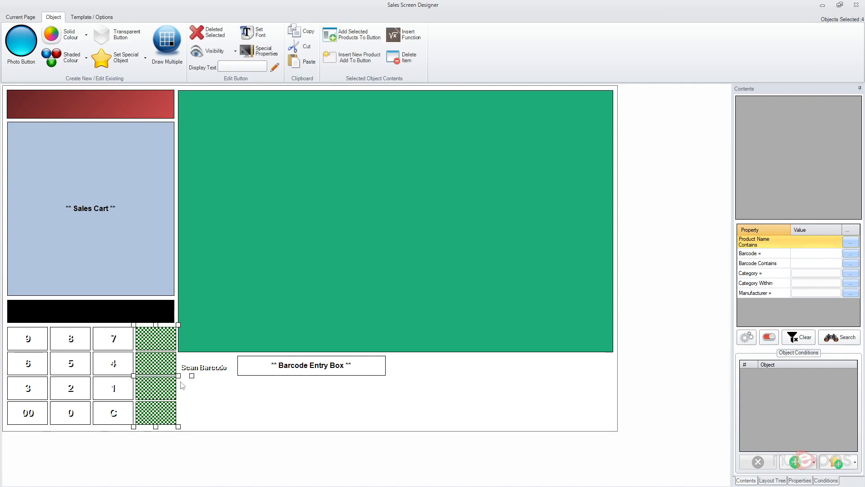
left_click(187, 419)
Set the black bar's text colour to white and its font size to 20
right_click(139, 311)
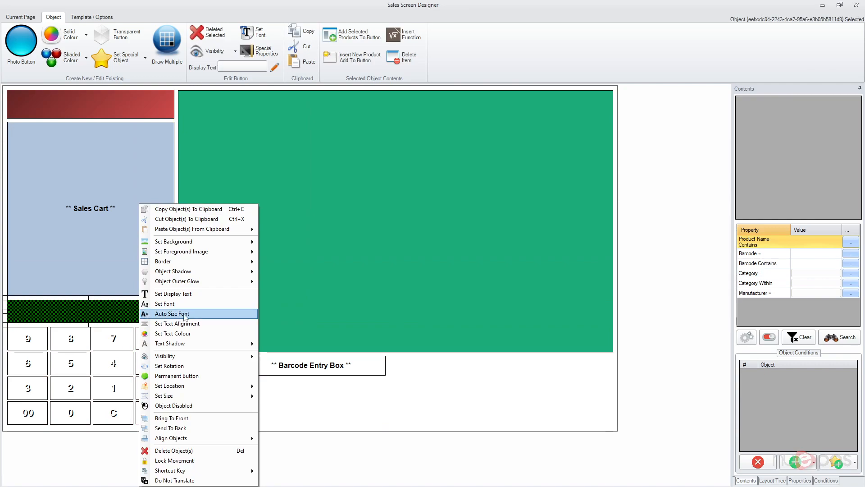
left_click(208, 334)
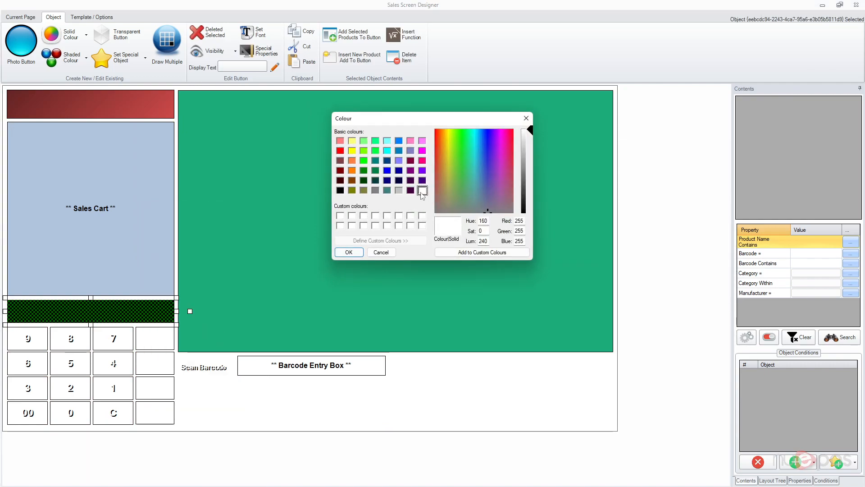
left_click(349, 252)
right_click(66, 309)
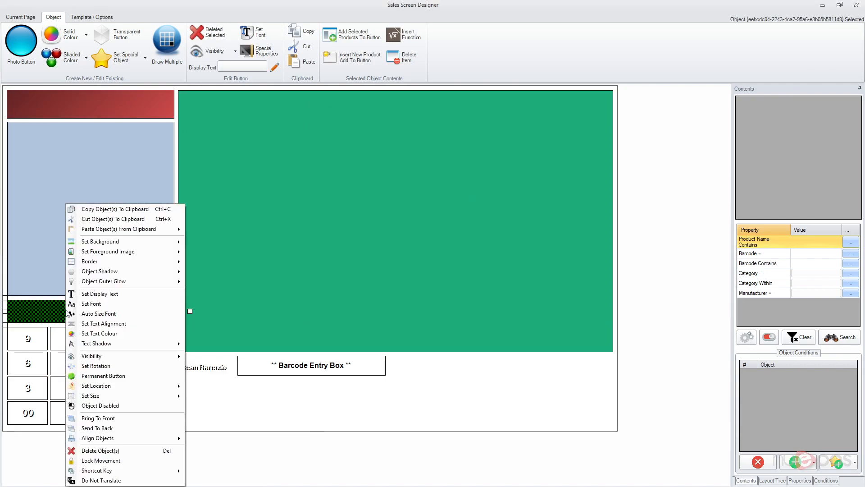
left_click(90, 303)
left_click(476, 167)
left_click(506, 139)
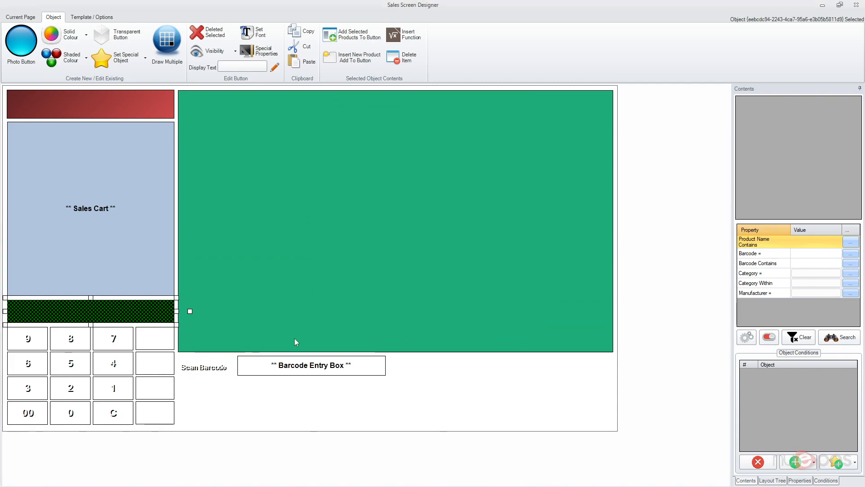
Give the black bar the display text $0.00 and assign it a special object type
left_click(250, 68)
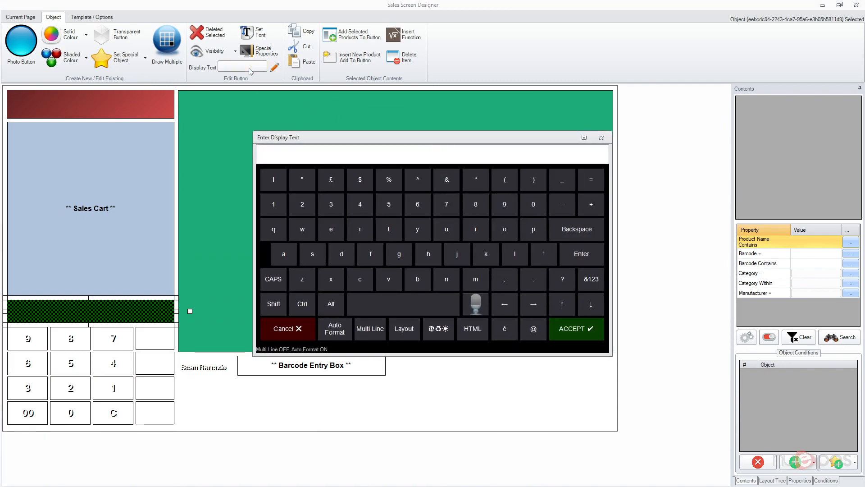
type("$0.00")
key("Return")
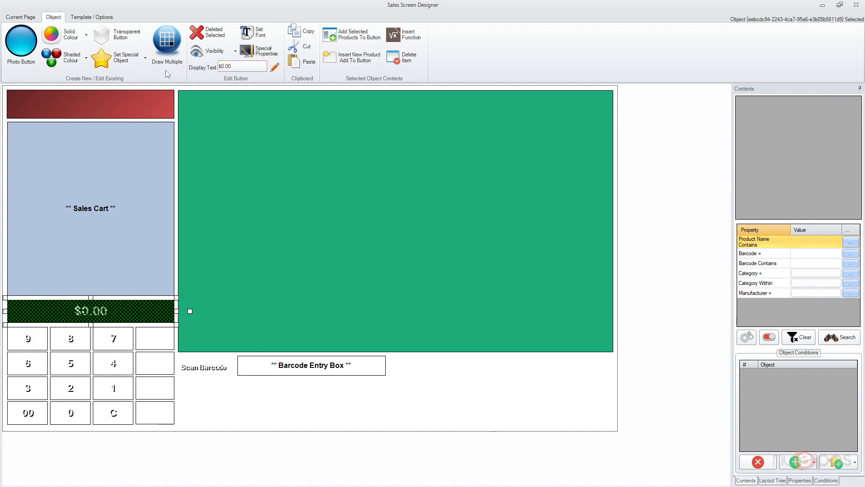
left_click(252, 407)
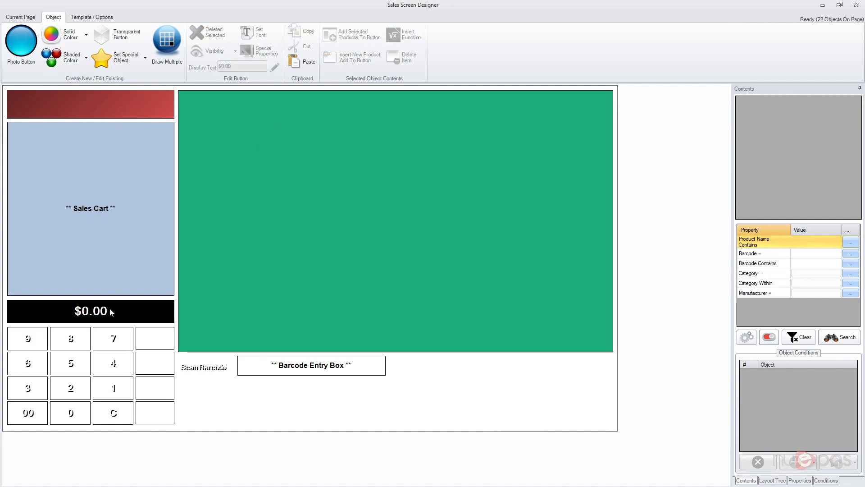
left_click(104, 315)
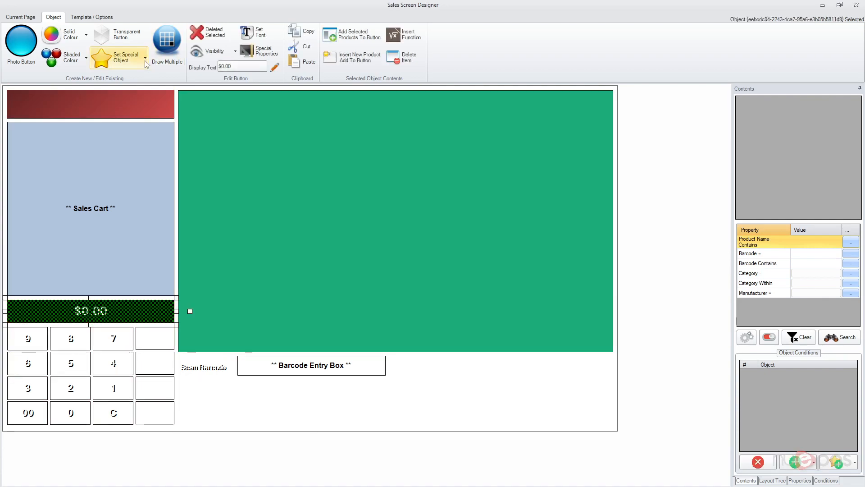
left_click(125, 57)
left_click(148, 145)
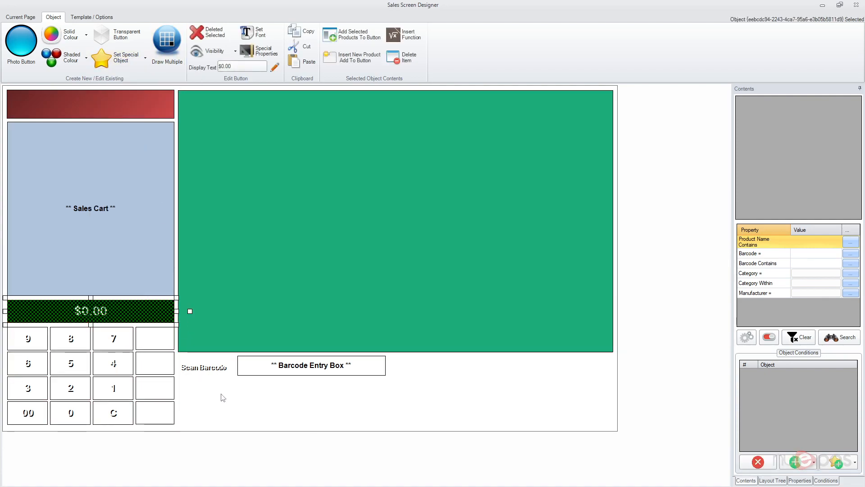
Set the font size of the black $0.00 bar to 24
right_click(131, 313)
left_click(213, 308)
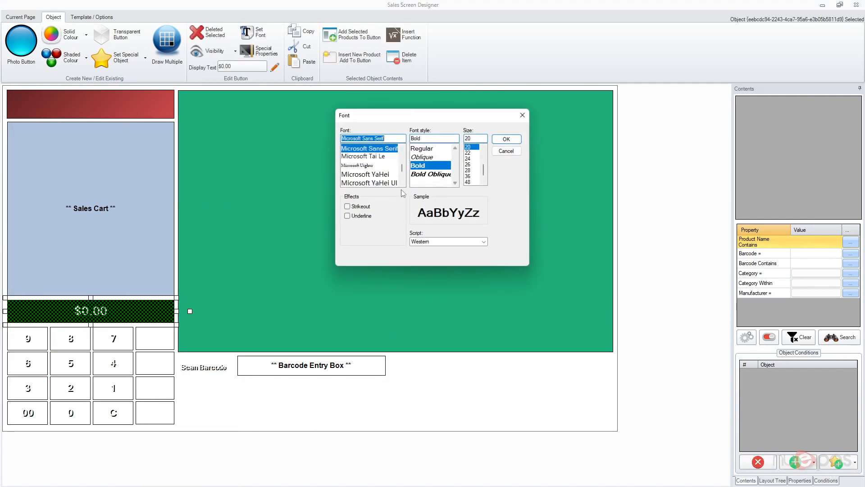
left_click(471, 158)
key("Return")
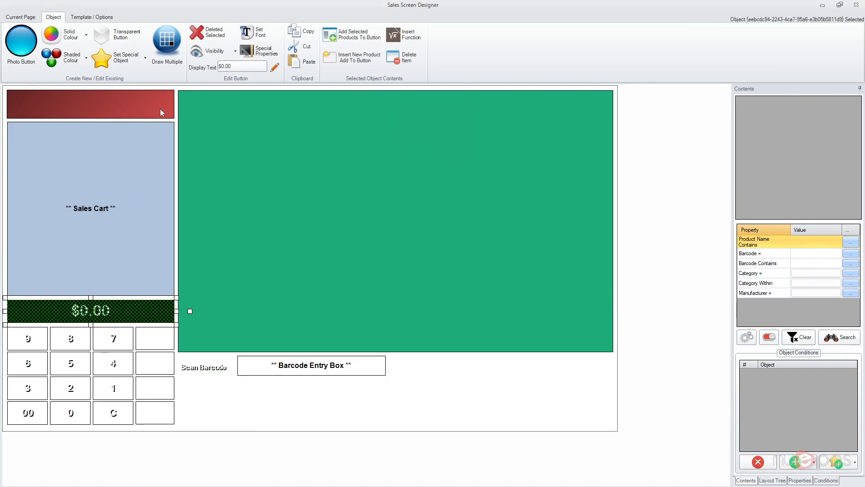
Set the red bar's font size to 26 and its display text to $123.45
left_click(146, 104)
right_click(146, 103)
left_click(189, 204)
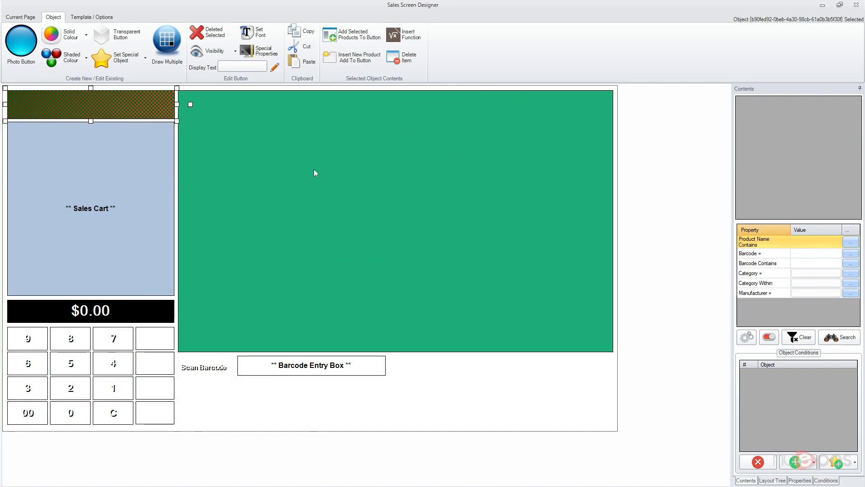
left_click(473, 176)
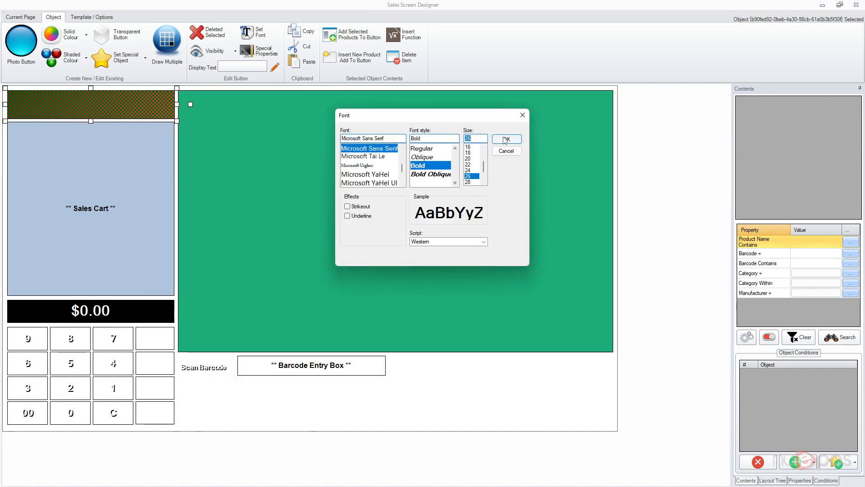
left_click(507, 139)
left_click(255, 66)
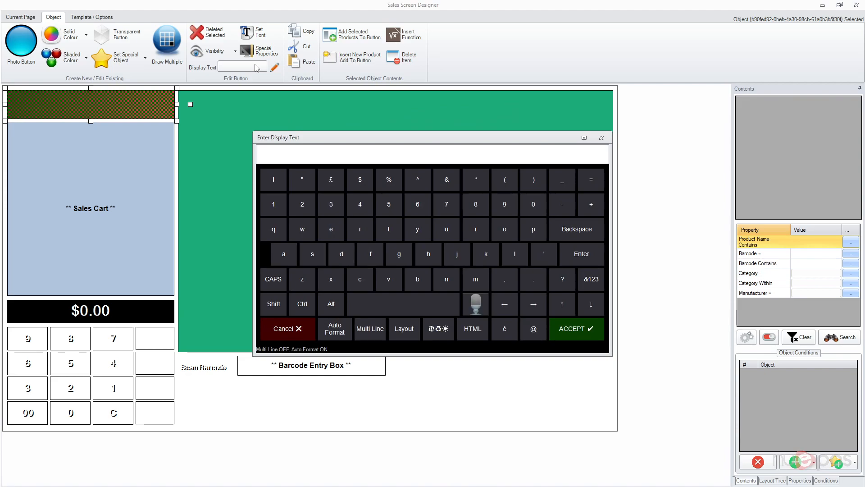
type("$123.45")
key("Return")
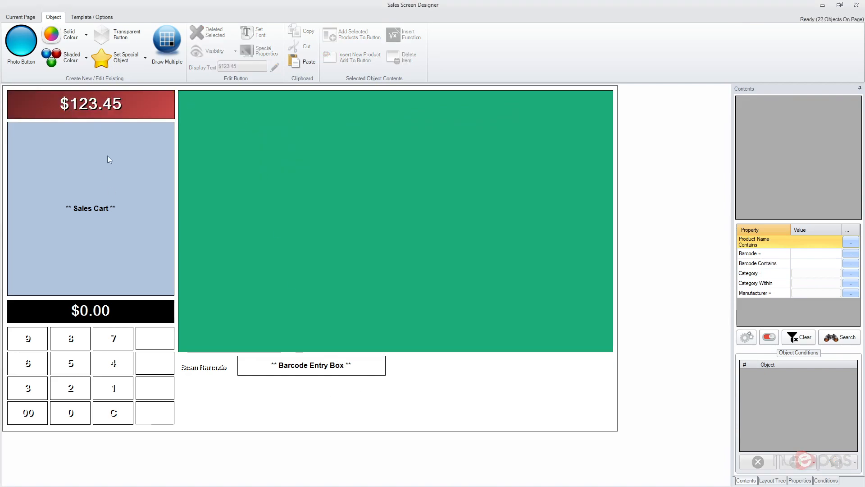
Enlarge the font of the red $123.45 bar so the amount fills the bar's height
right_click(115, 104)
left_click(182, 205)
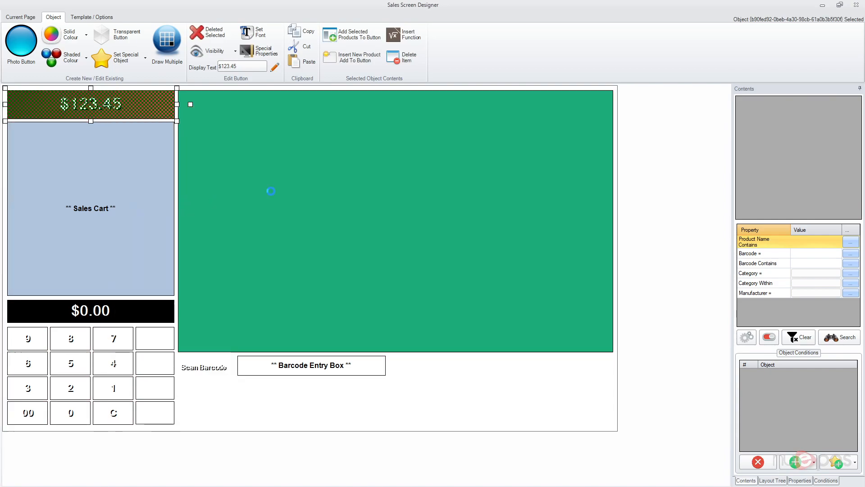
left_click(470, 171)
left_click(507, 138)
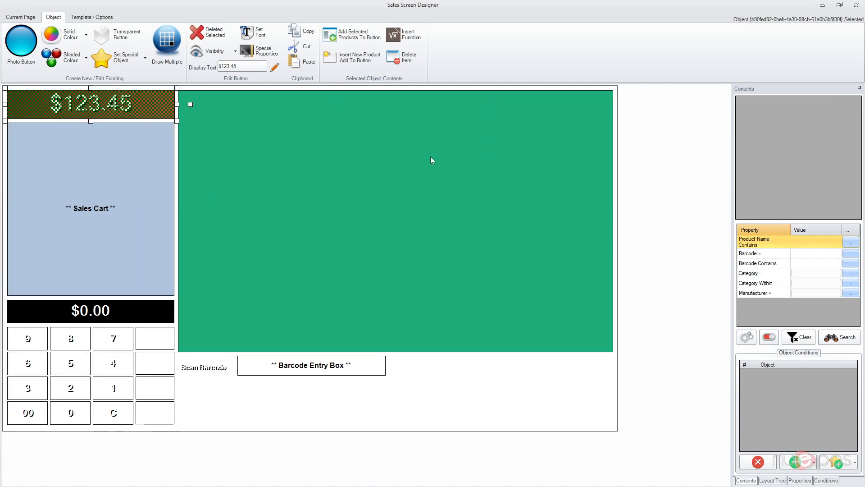
left_click(323, 400)
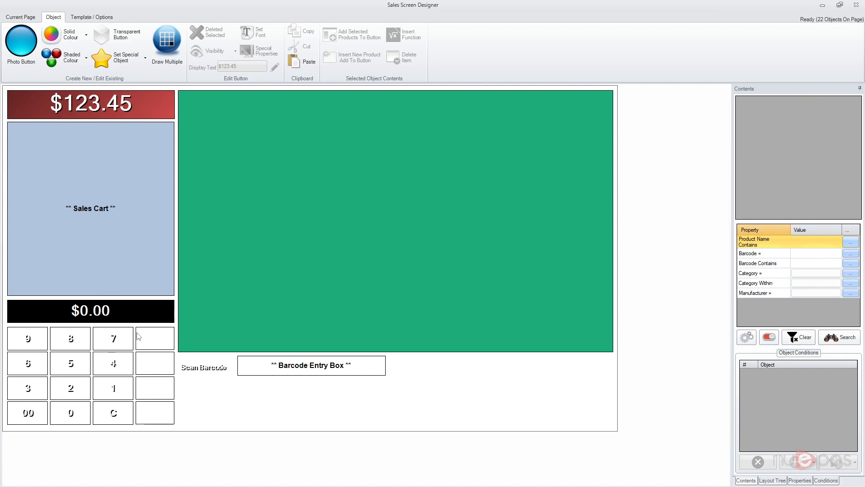
Open the function picker for the keypad's 9 button
left_click(17, 346)
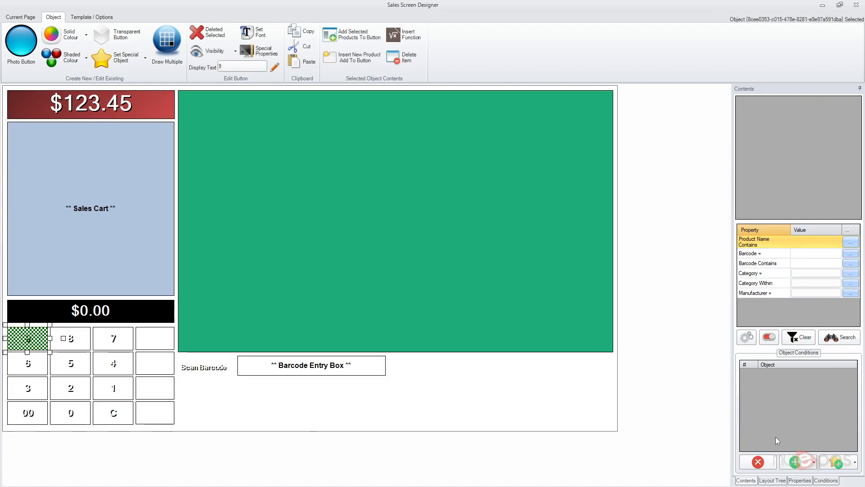
left_click(837, 463)
left_click(766, 394)
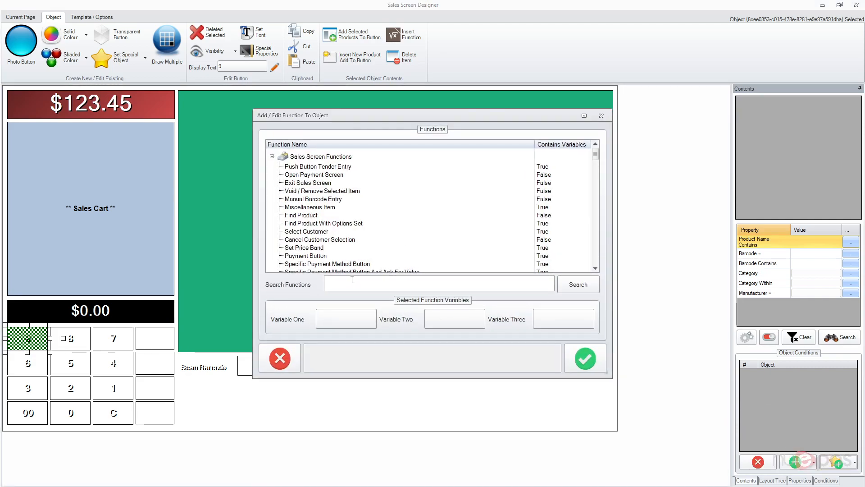
key("Return")
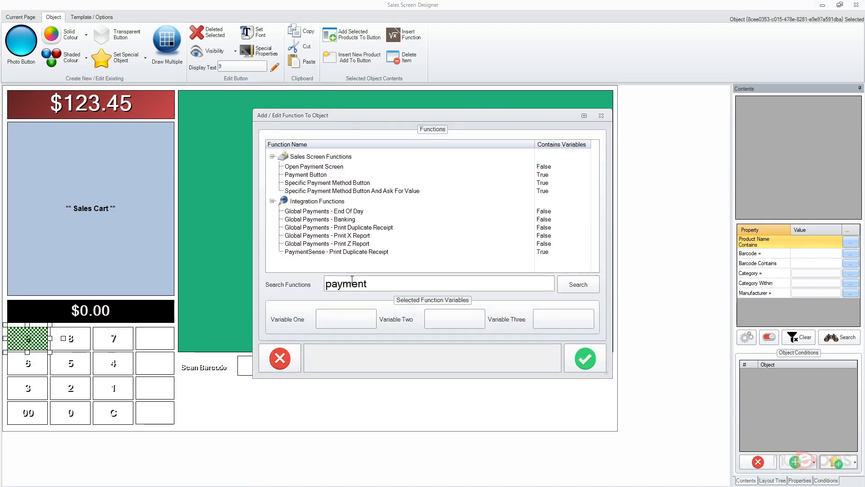
left_click(315, 175)
left_click(346, 321)
left_click(368, 342)
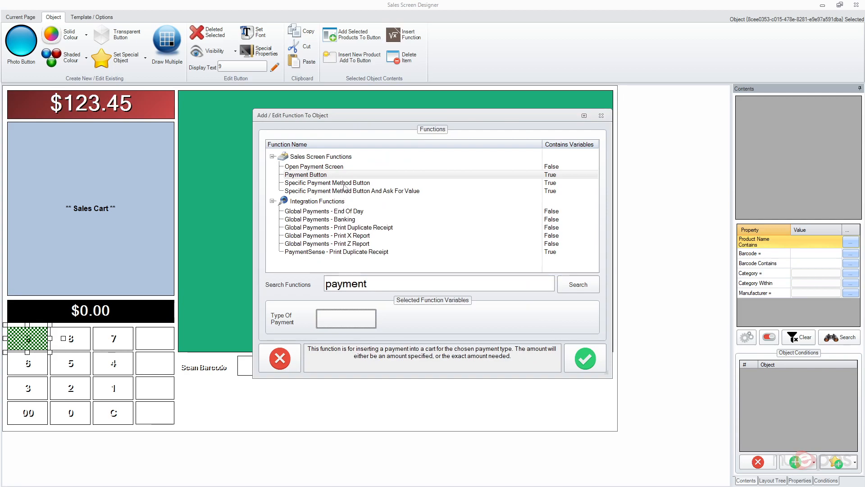
left_click(332, 175)
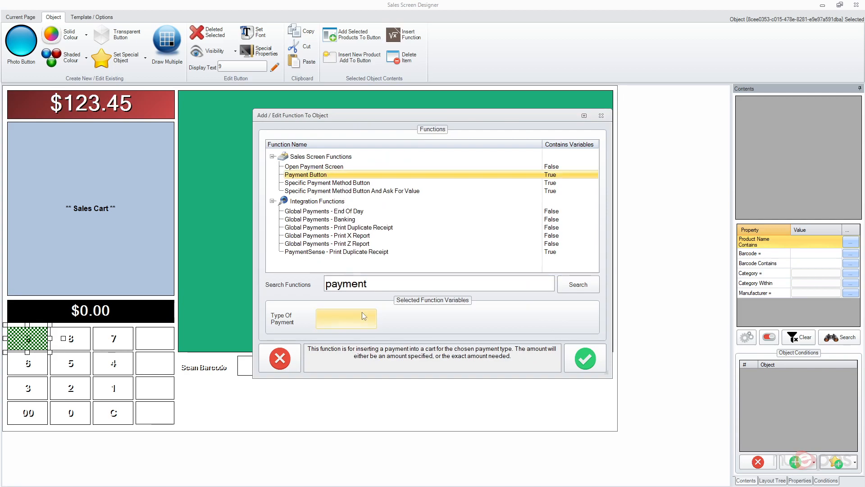
left_click(335, 183)
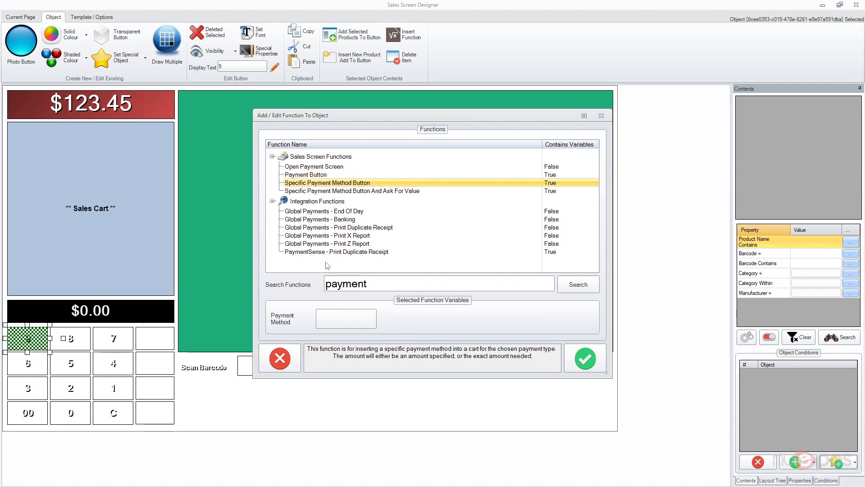
Search the functions for "tender" and add Push Button Tender Entry with button number 9 to the 9 key
left_click_drag(374, 284, 246, 288)
key("BackSpace")
type("tender")
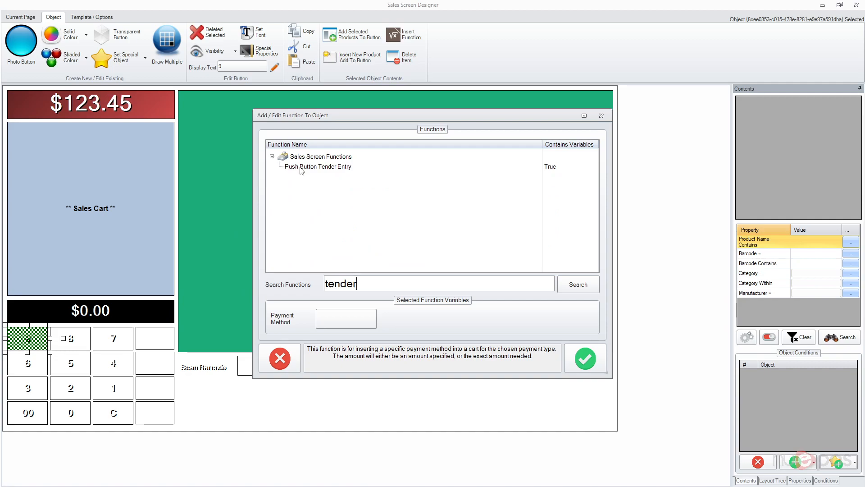
left_click(301, 169)
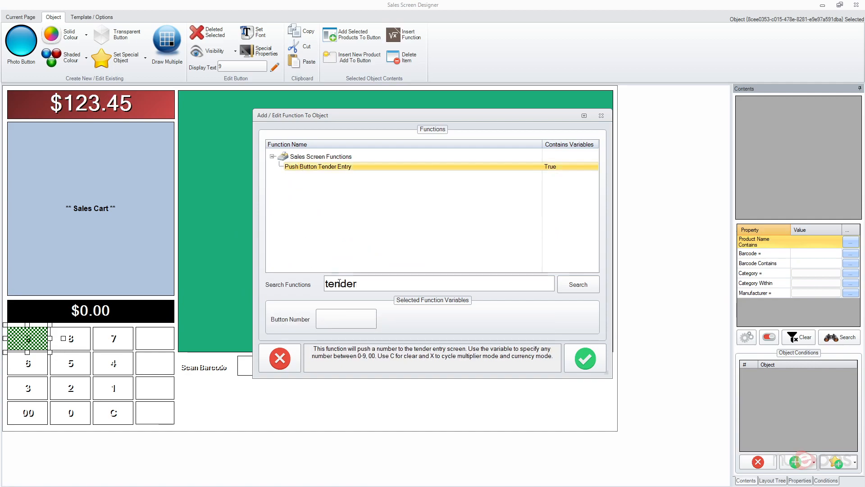
left_click(342, 318)
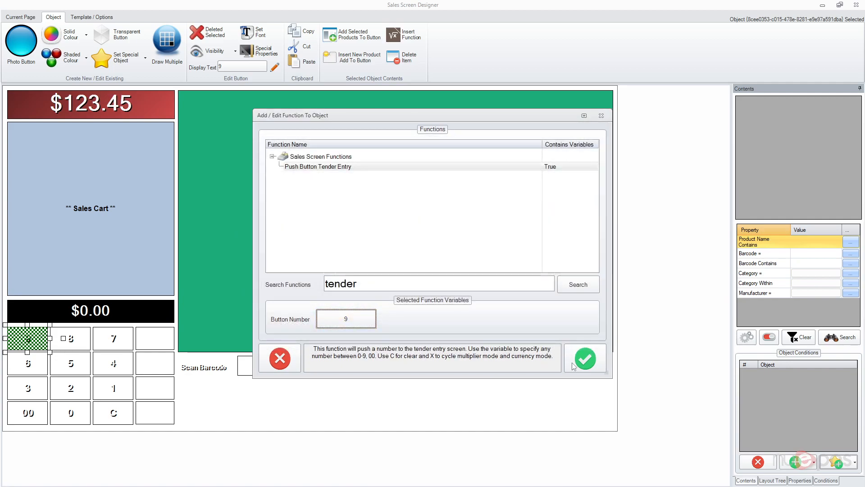
left_click(588, 359)
Add the Push Button Tender Entry function with button number 8 to the keypad's 8 button
left_click(82, 339)
left_click(838, 461)
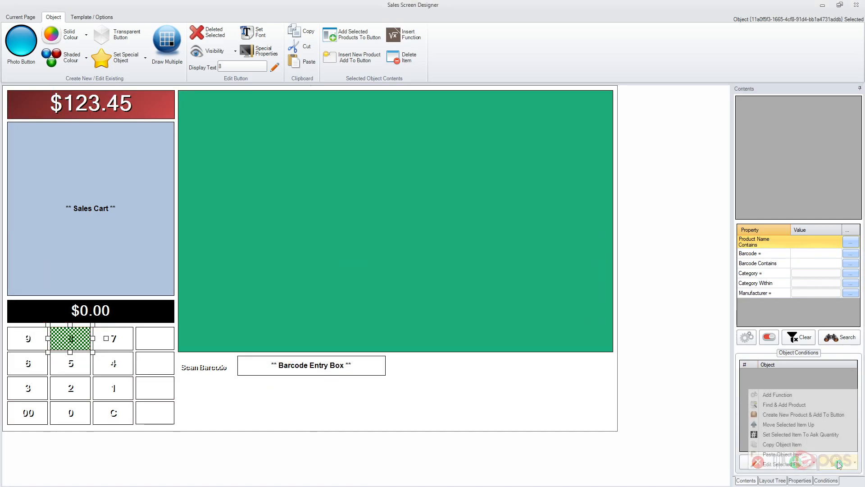
left_click(798, 393)
type("tender")
left_click(347, 169)
left_click(350, 317)
type("8")
key("Return")
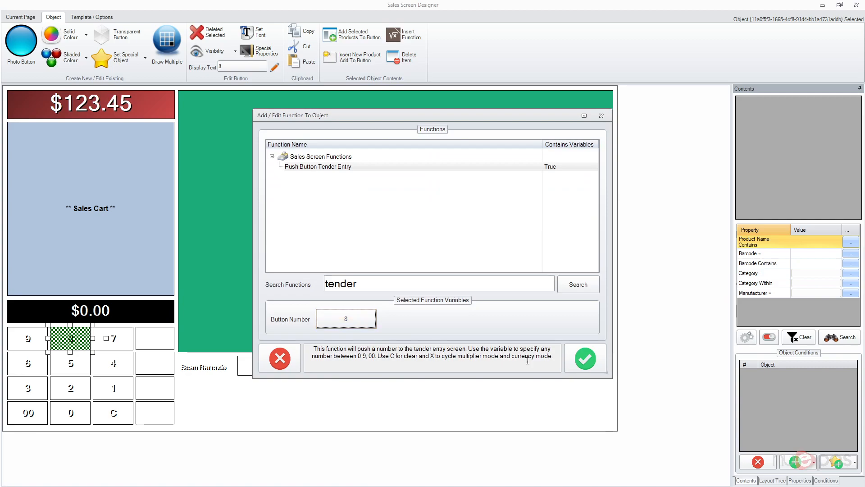
left_click(587, 361)
Add the Push Button Tender Entry function with button number 7 to the keypad's 7 button
left_click(109, 343)
left_click(832, 460)
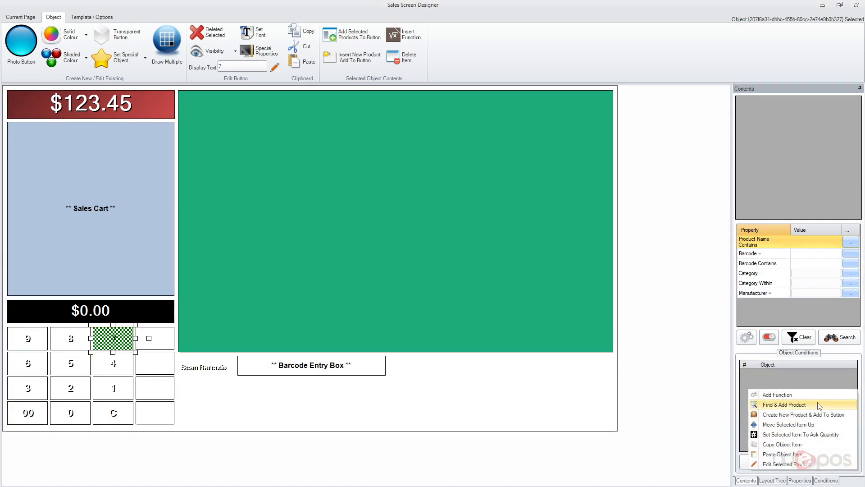
left_click(803, 394)
type("tende")
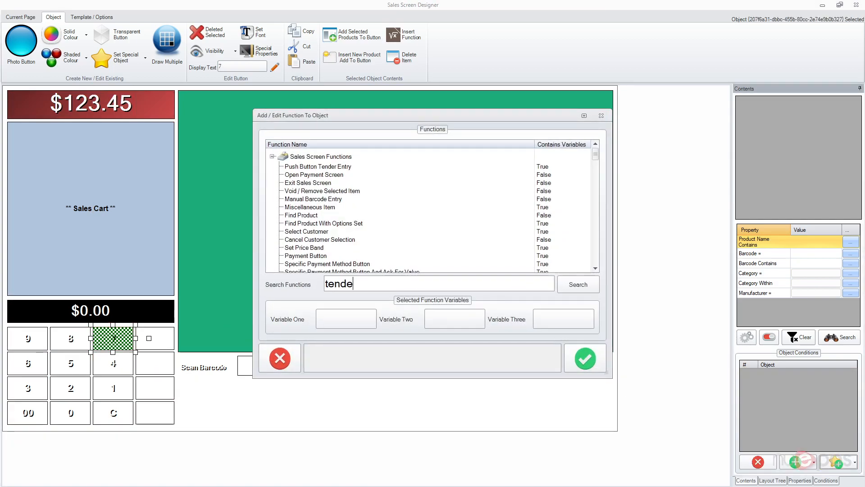
type("r")
left_click(321, 169)
left_click(338, 319)
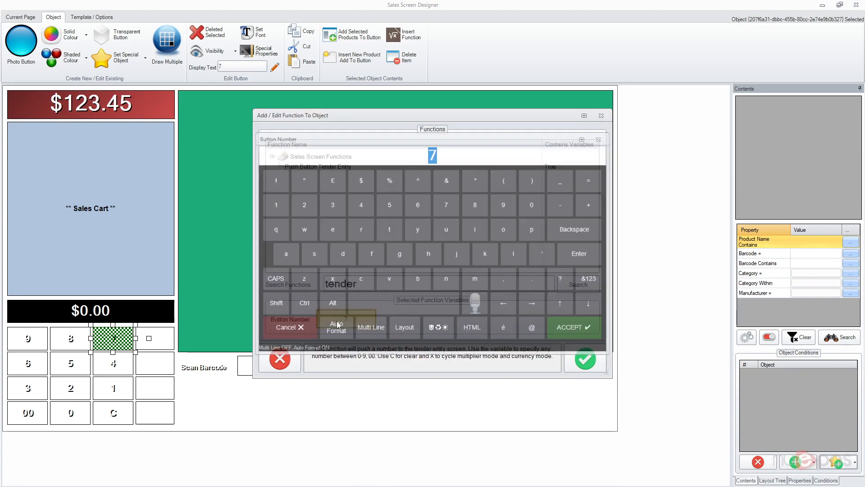
left_click(587, 360)
Add the Push Button Tender Entry function with button number 6 to the keypad's 6 button
left_click(26, 365)
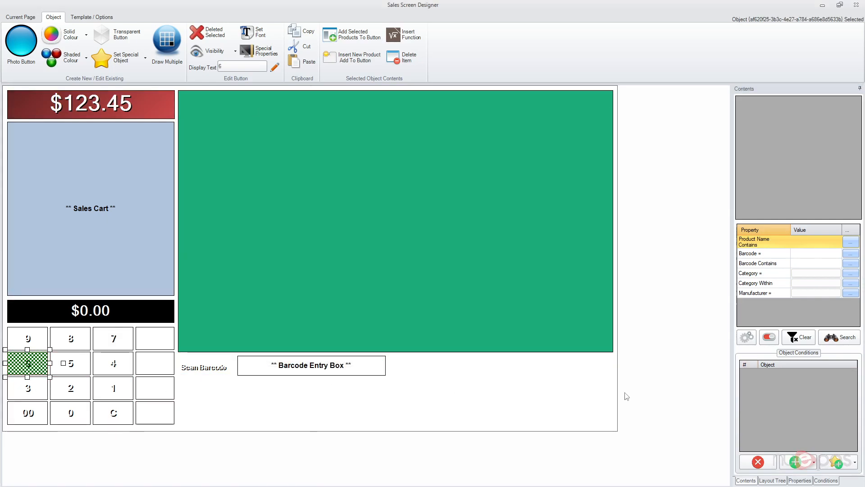
left_click(826, 457)
left_click(802, 394)
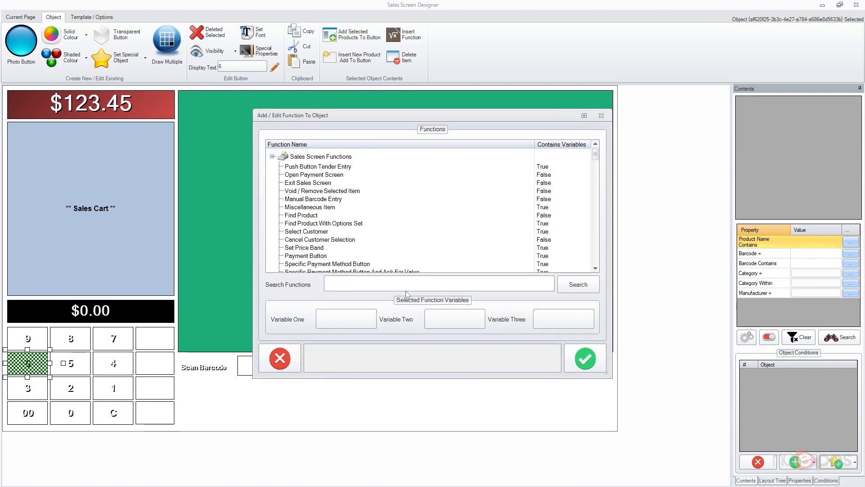
key("Return")
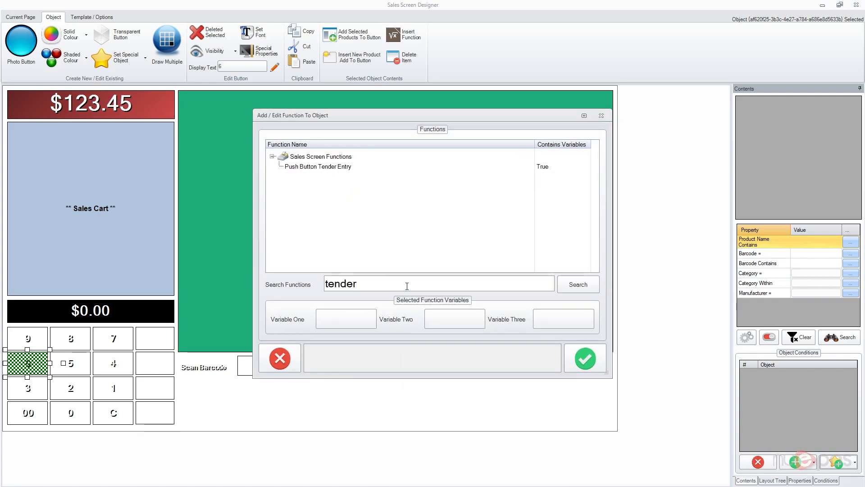
left_click(321, 166)
left_click(348, 321)
type("6")
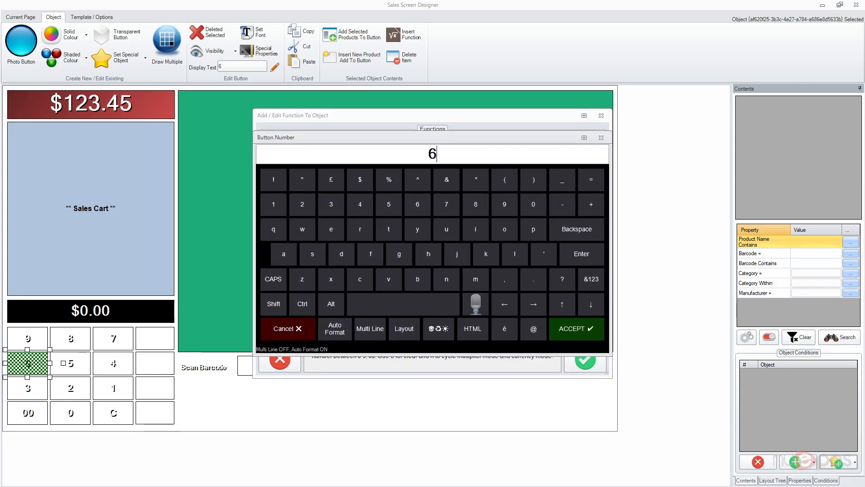
key("Return")
left_click(585, 360)
Add the Push Button Tender Entry function with button number 5 to the keypad's 5 button
left_click(71, 371)
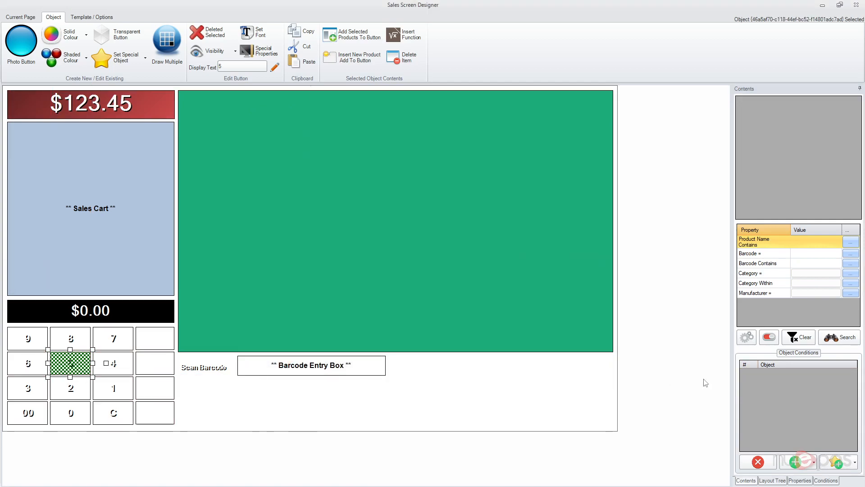
left_click(837, 459)
left_click(808, 396)
type("tender")
left_click(339, 167)
left_click(348, 317)
type("5")
key("Return")
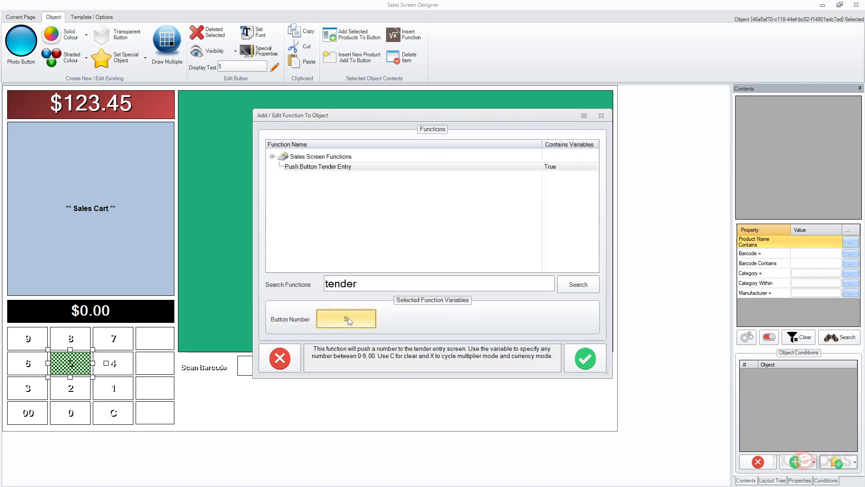
left_click(586, 359)
Add the Push Button Tender Entry function with button number 4 to the keypad's 4 button
left_click(113, 363)
left_click(836, 460)
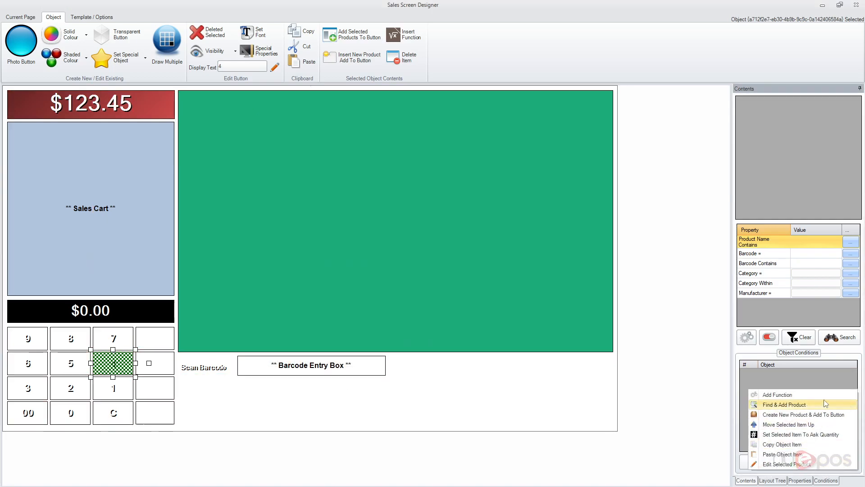
left_click(806, 394)
type("tender")
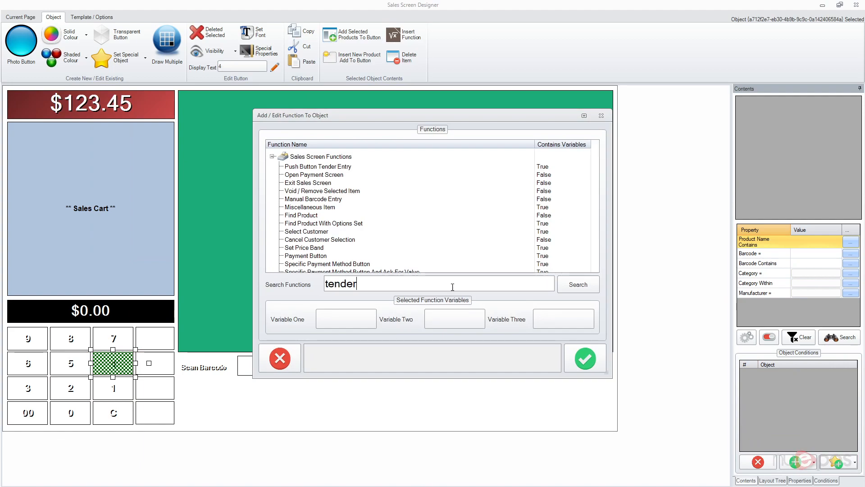
left_click(320, 167)
left_click(360, 319)
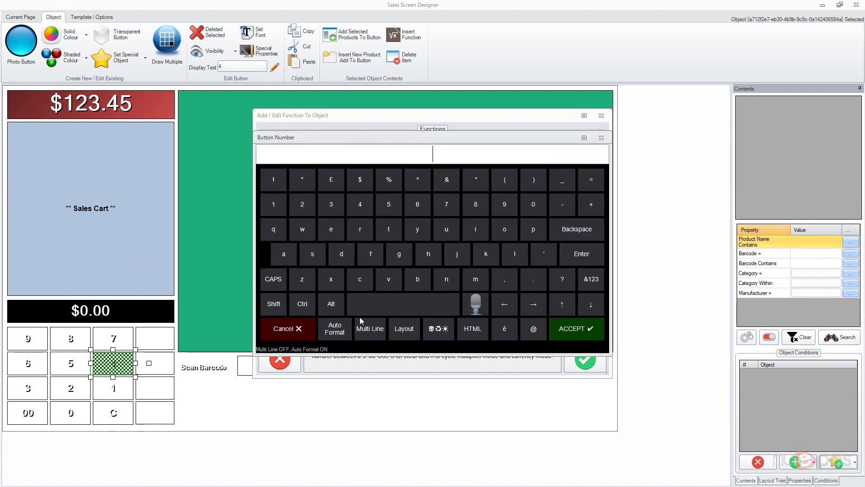
type("4")
key("Return")
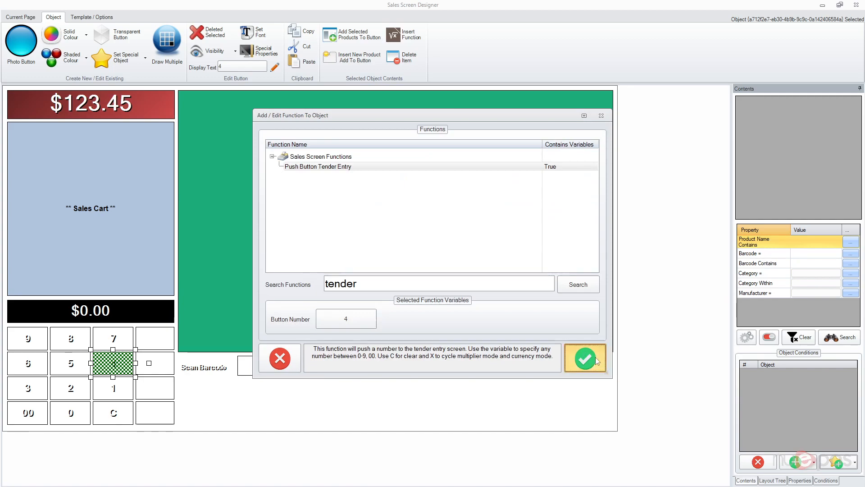
left_click(585, 359)
Add the Push Button Tender Entry function with button number 3 to the keypad's 3 button
left_click(838, 462)
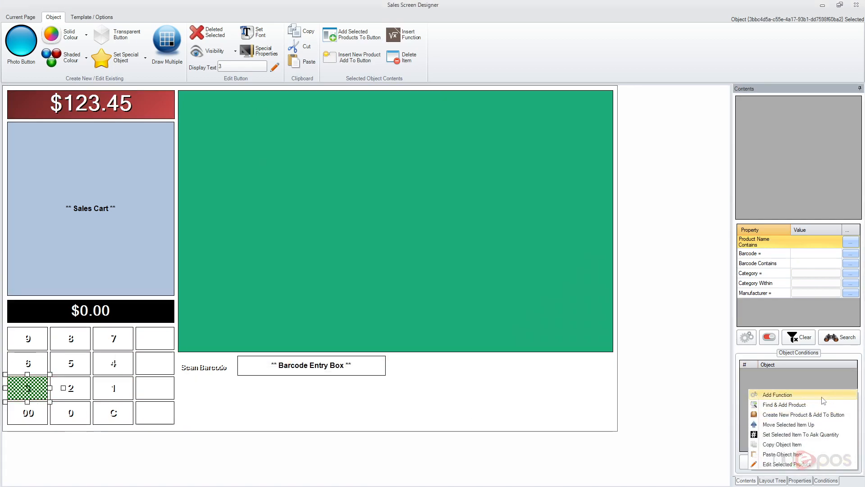
left_click(766, 395)
type("tend")
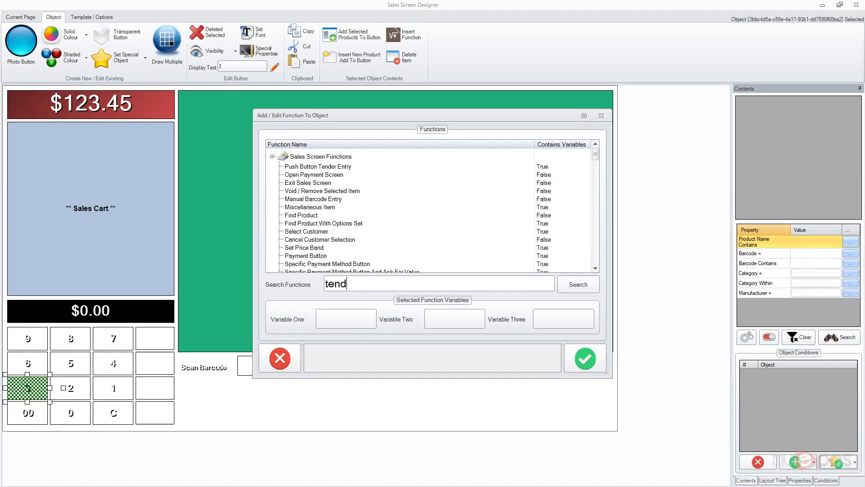
type("er")
left_click(304, 169)
left_click(346, 315)
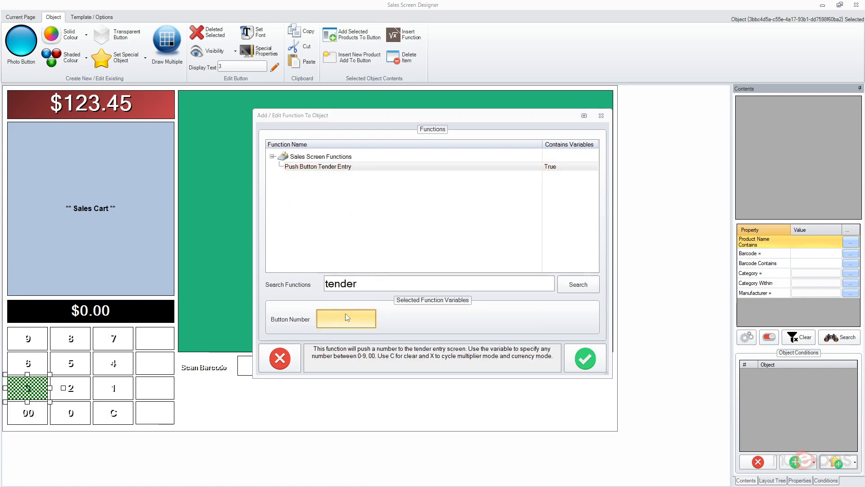
type("3")
key("Return")
left_click(585, 359)
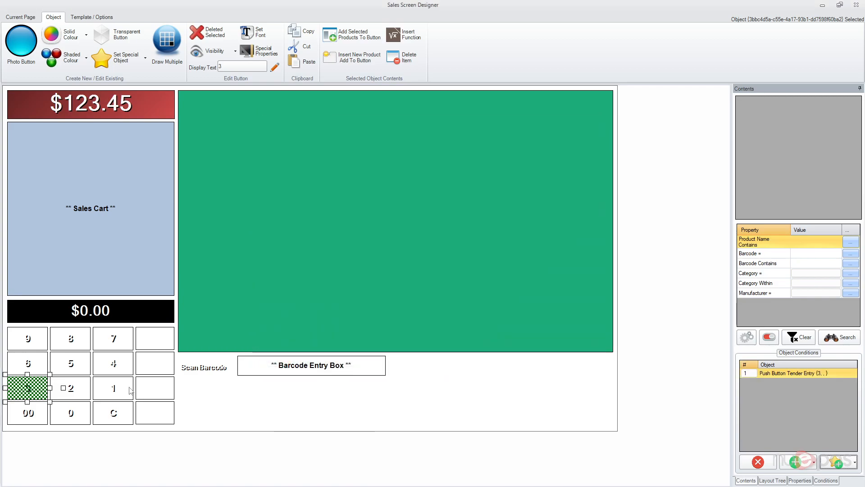
Add the Push Button Tender Entry function with button number 2 to the keypad's 2 button
left_click(71, 387)
left_click(836, 460)
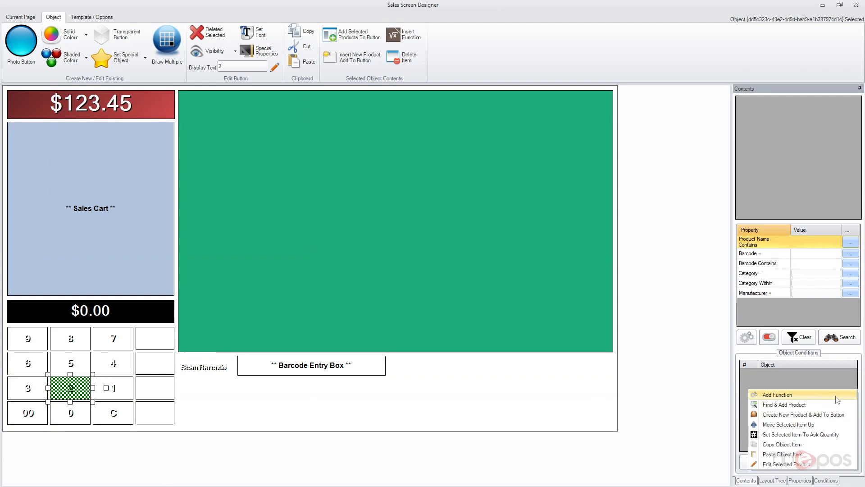
left_click(780, 392)
type("tender")
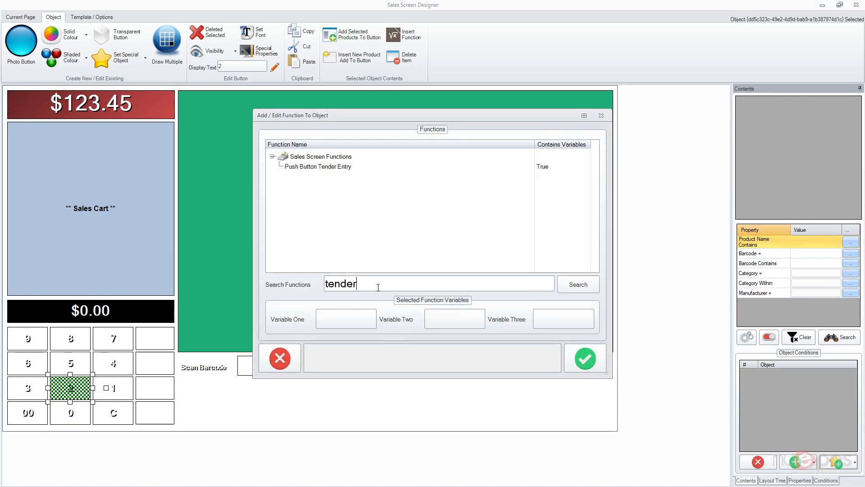
left_click(304, 166)
left_click(346, 319)
type("2")
key("Return")
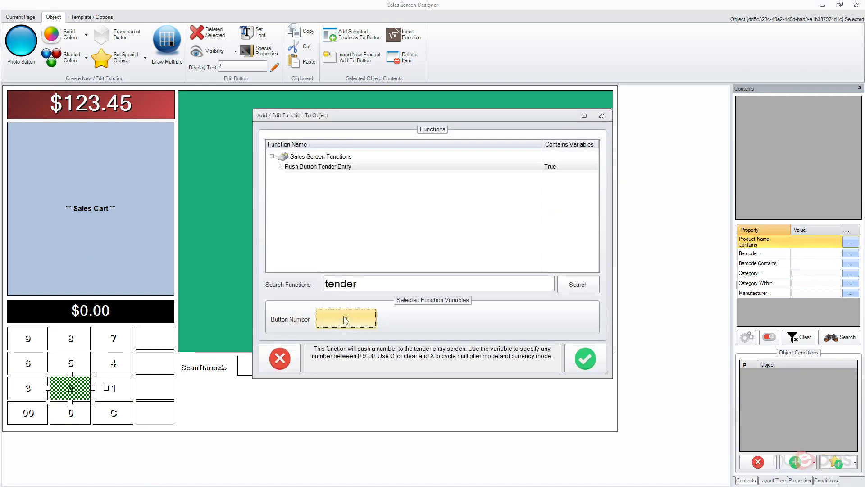
left_click(585, 358)
Add the Push Button Tender Entry function with button number 1 to the keypad's 1 button
left_click(116, 396)
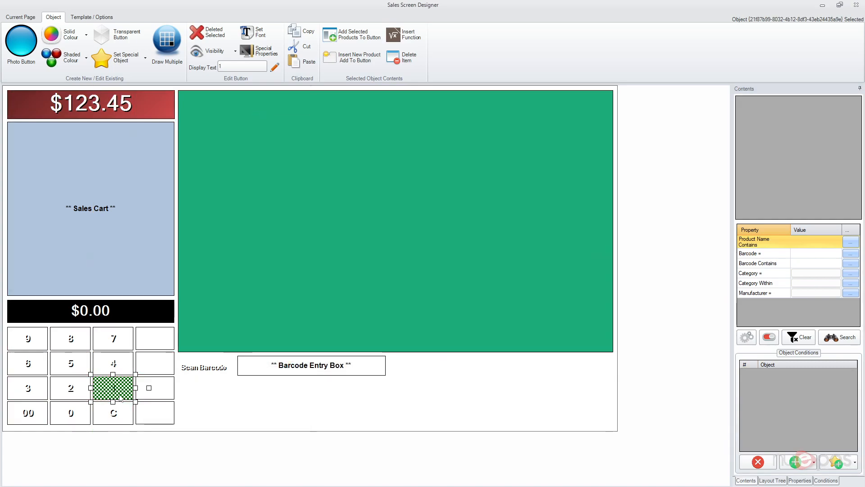
left_click(836, 461)
left_click(780, 392)
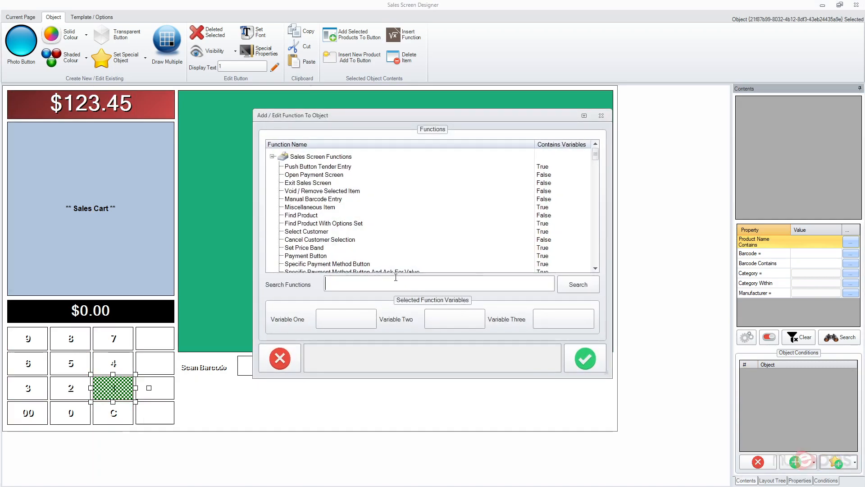
type("tender")
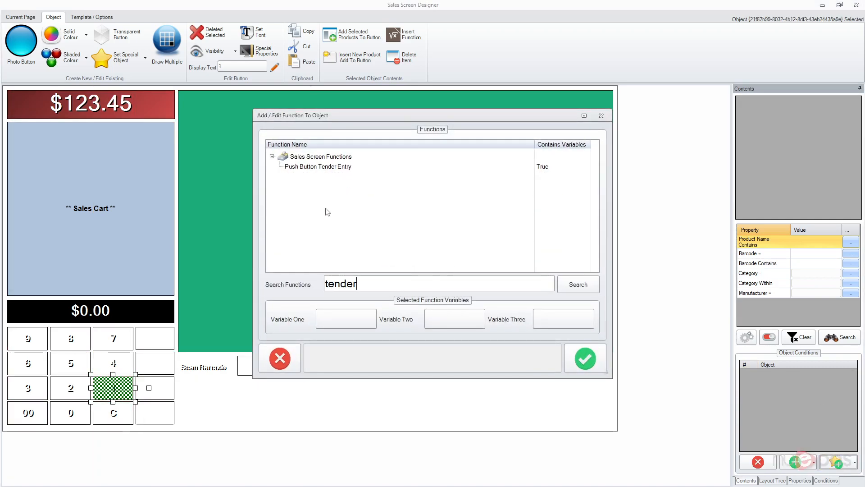
left_click(305, 166)
left_click(364, 316)
type("1")
key("Return")
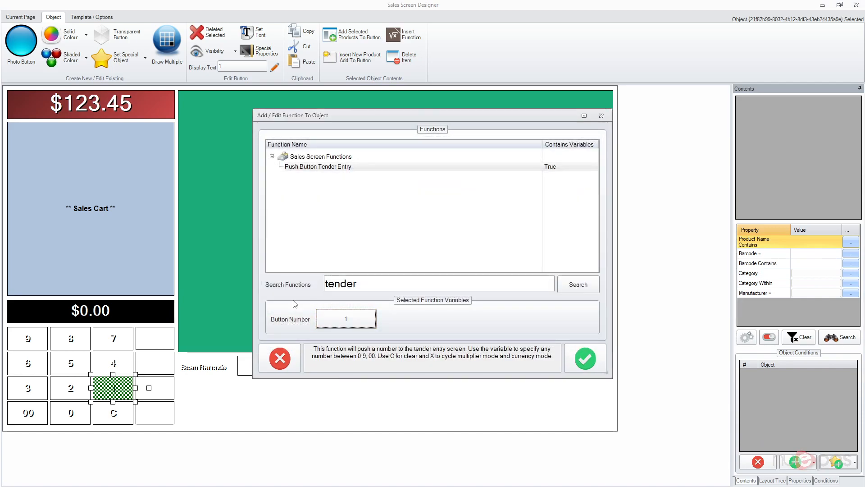
key("Return")
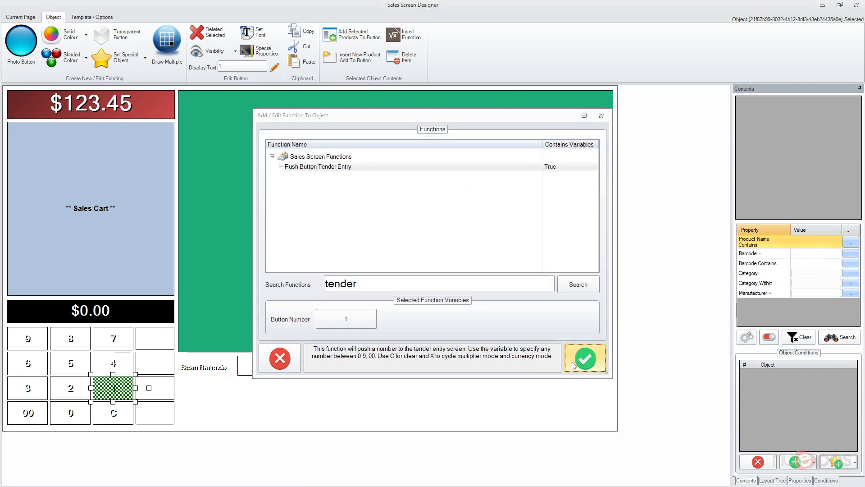
Add the Push Button Tender Entry function with button number 00 to the keypad's 00 button
left_click(22, 412)
left_click(838, 462)
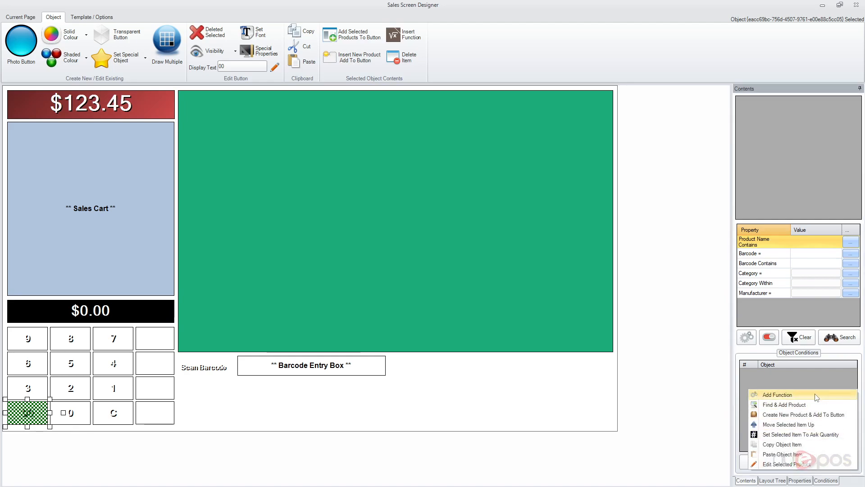
left_click(815, 397)
type("tender")
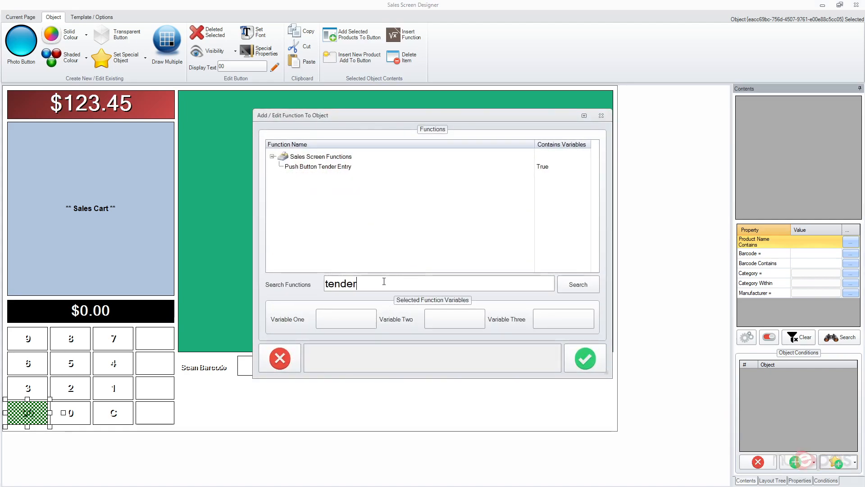
left_click(318, 167)
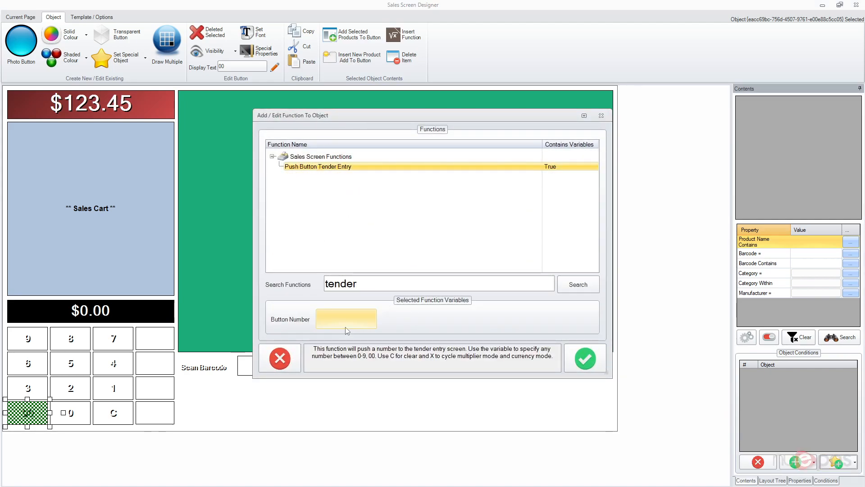
left_click(347, 321)
type("0")
key("Return")
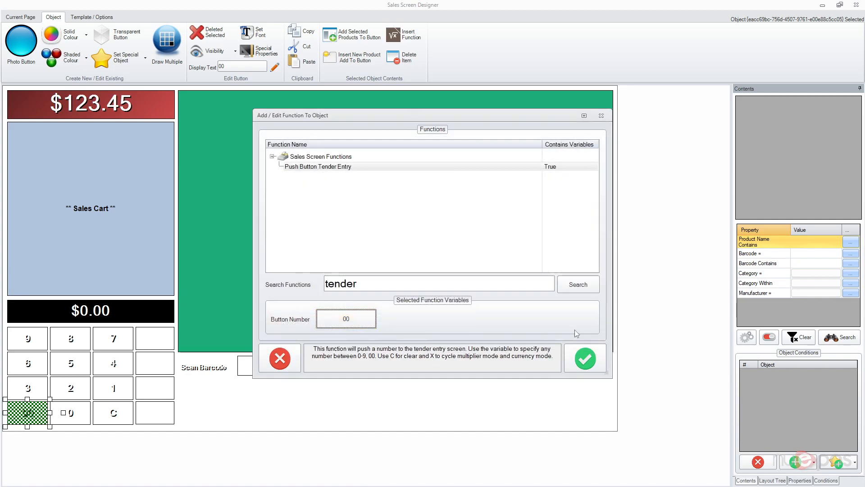
left_click(585, 360)
Add the Push Button Tender Entry function with button number 0 to the keypad's 0 button
left_click(75, 423)
left_click(839, 462)
left_click(826, 395)
left_click(367, 285)
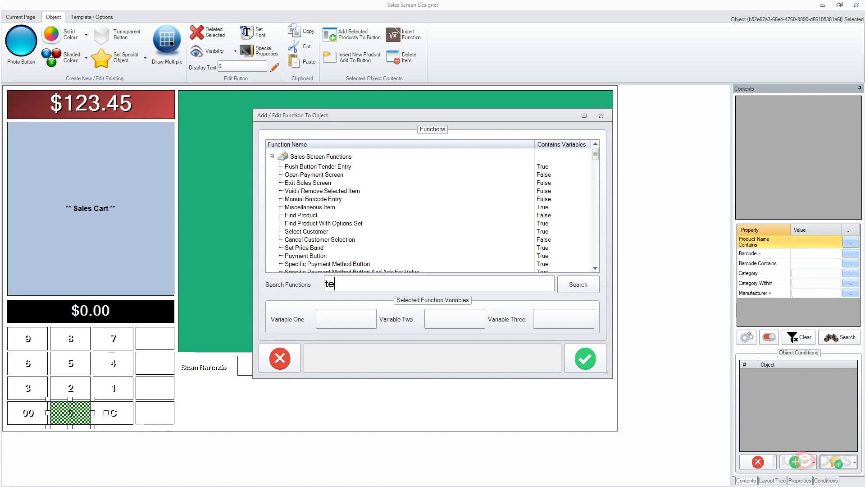
type("tender")
left_click(339, 166)
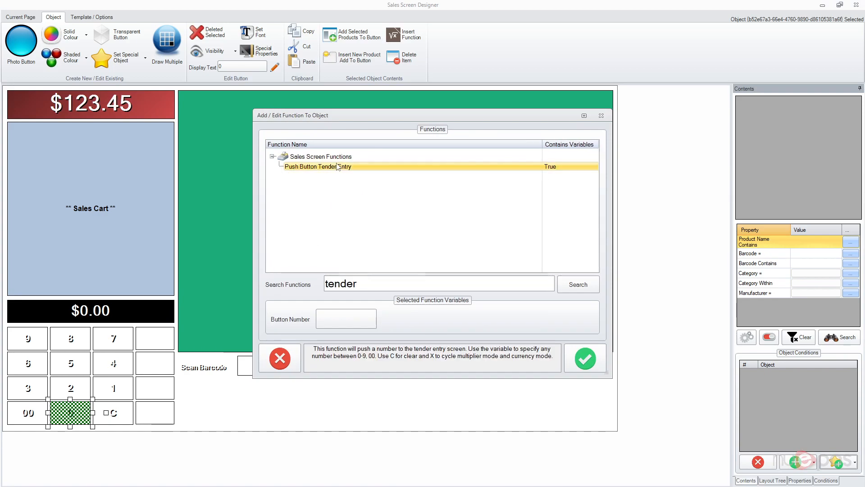
left_click(363, 321)
type("0")
key("Return")
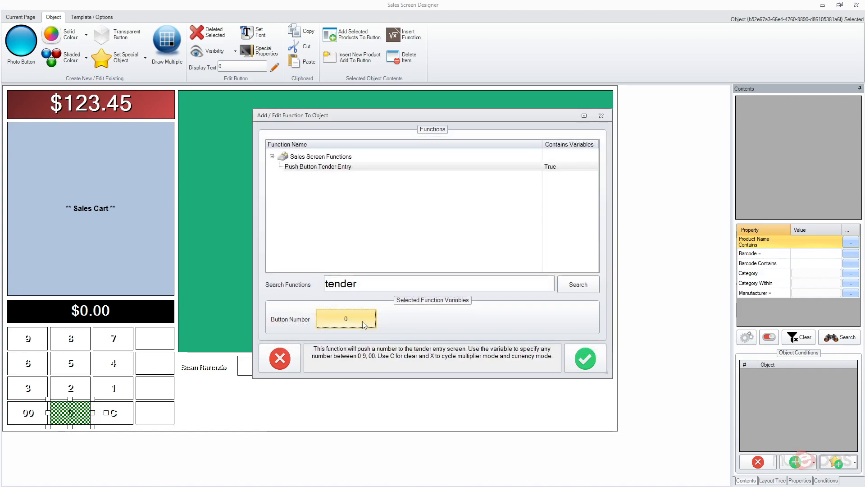
left_click(569, 356)
Add the Push Button Tender Entry function with button number C to the keypad's C button
left_click(130, 422)
left_click(836, 460)
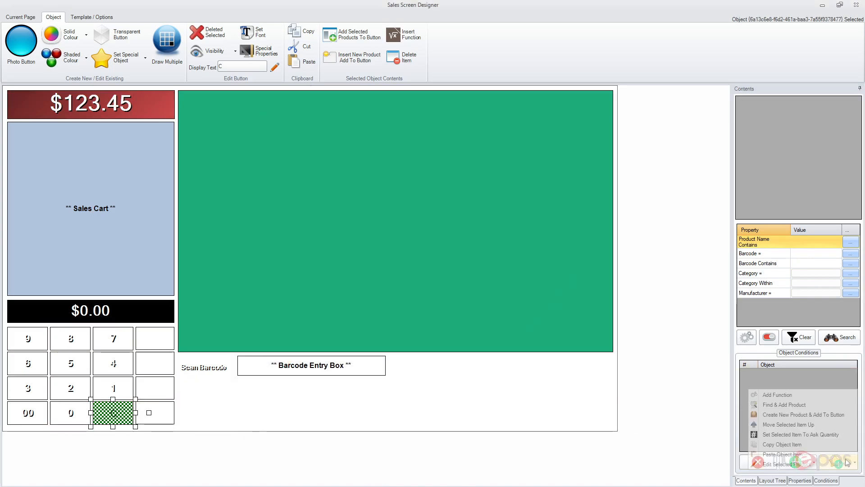
left_click(821, 396)
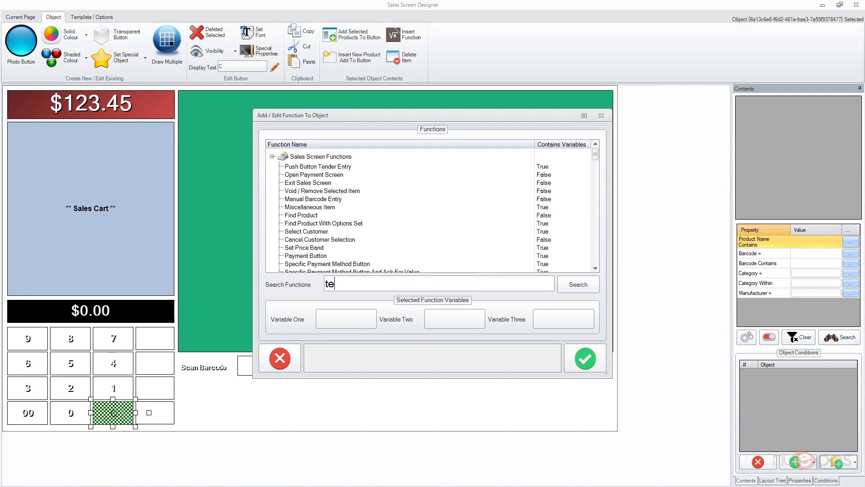
key("Return")
left_click(327, 168)
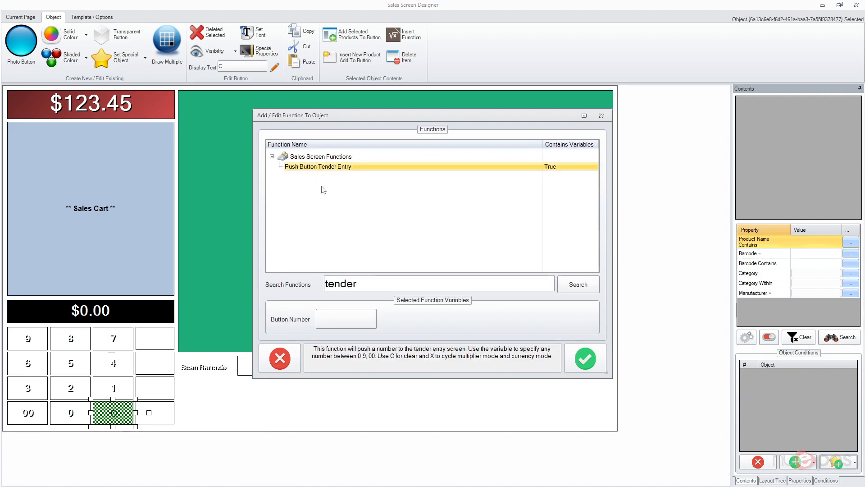
left_click(345, 324)
type("0")
key("Return")
left_click(346, 321)
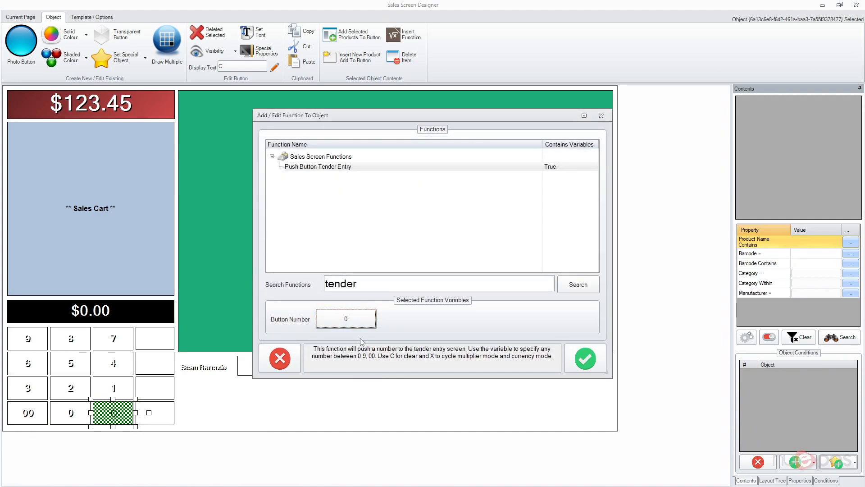
type("C")
key("Return")
left_click(578, 363)
Make the amount displays, sales cart and keypad buttons permanent, and select the Scan Barcode label together with the barcode entry box
left_click(392, 397)
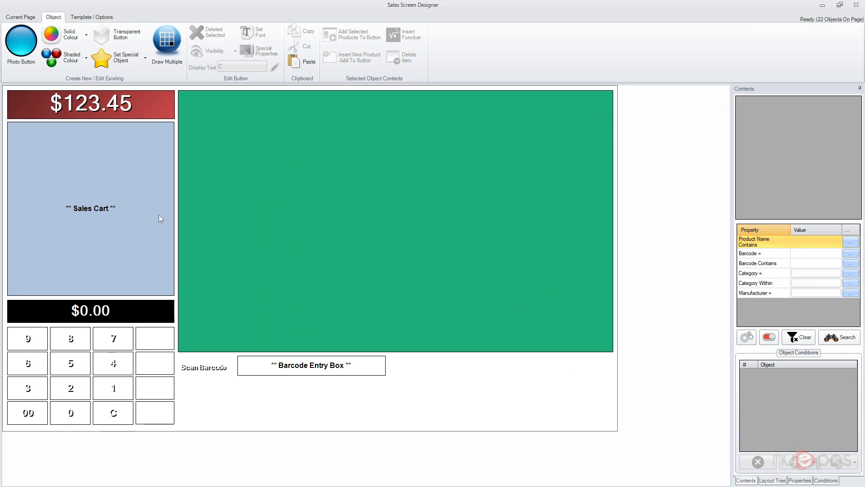
left_click_drag(6, 104, 178, 428)
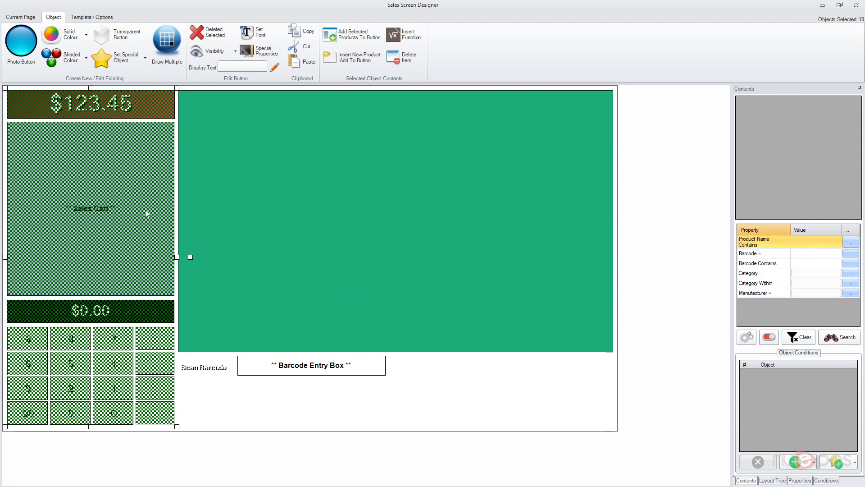
right_click(129, 133)
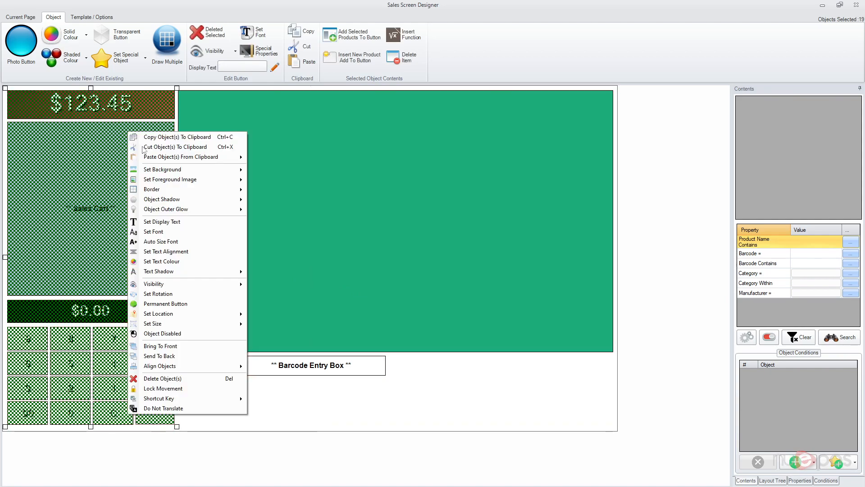
left_click(198, 301)
left_click_drag(353, 401, 217, 363)
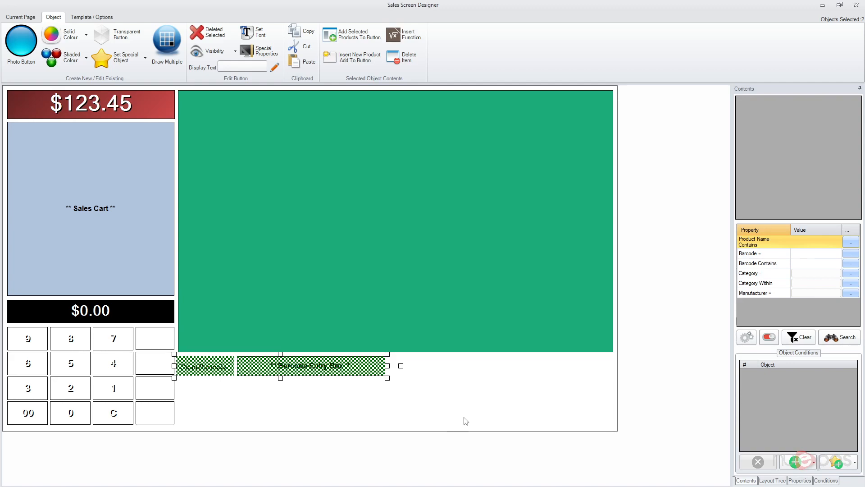
left_click(453, 398)
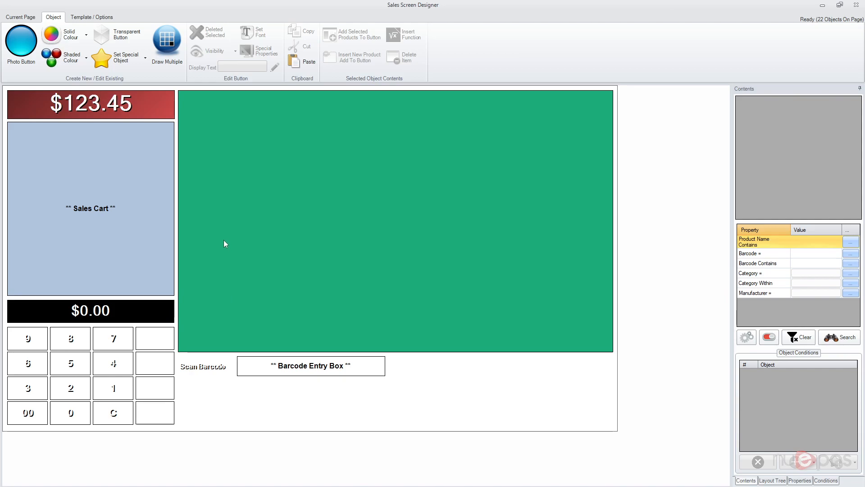
left_click(91, 17)
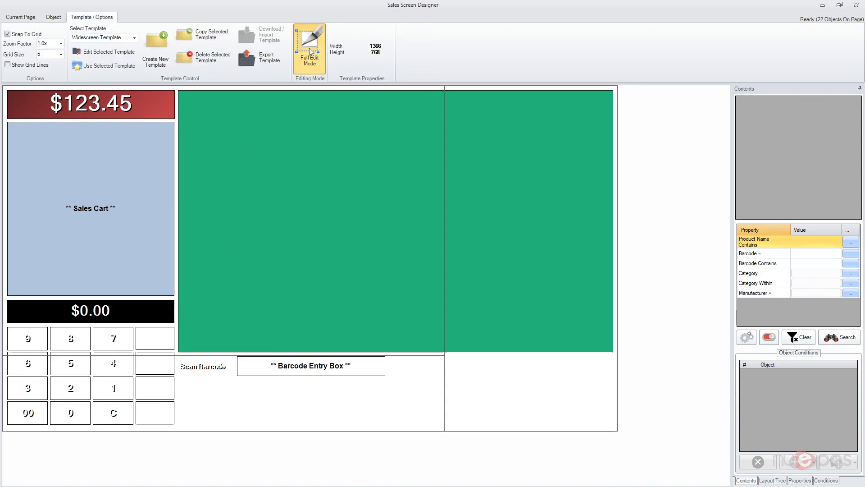
left_click(34, 36)
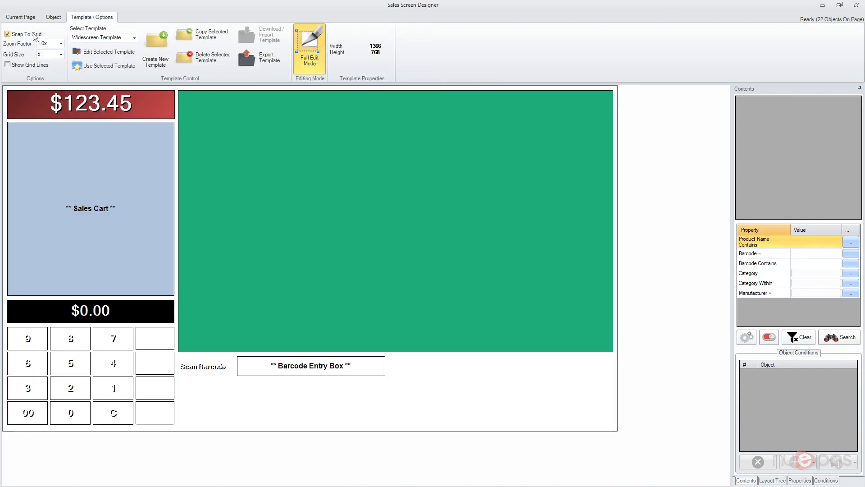
left_click(30, 19)
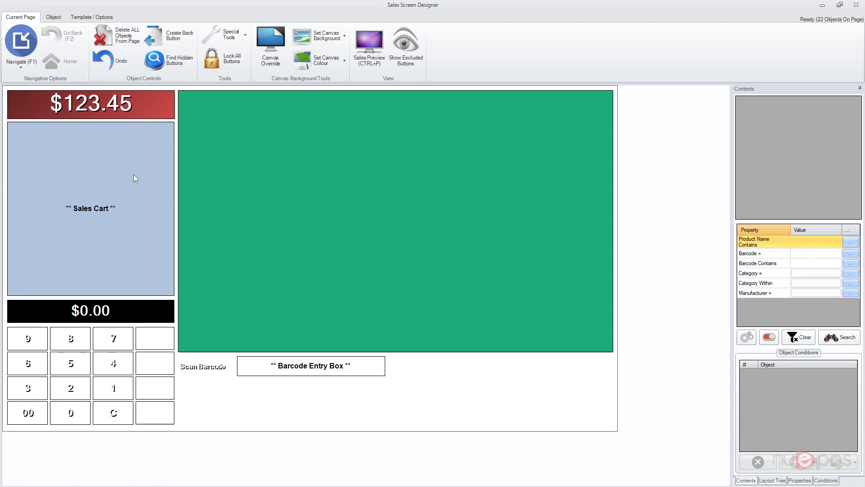
Customise the sales cart's appearance by adding a Quantity column with an entered width of 60
left_click(112, 177)
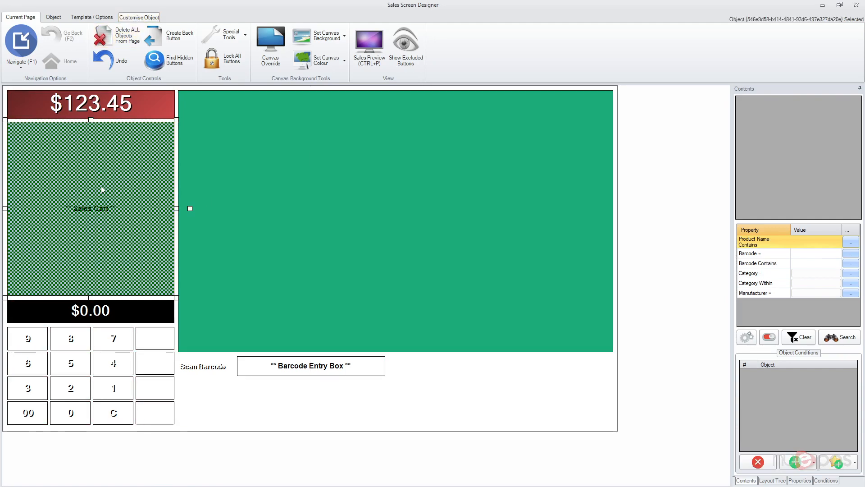
left_click(143, 18)
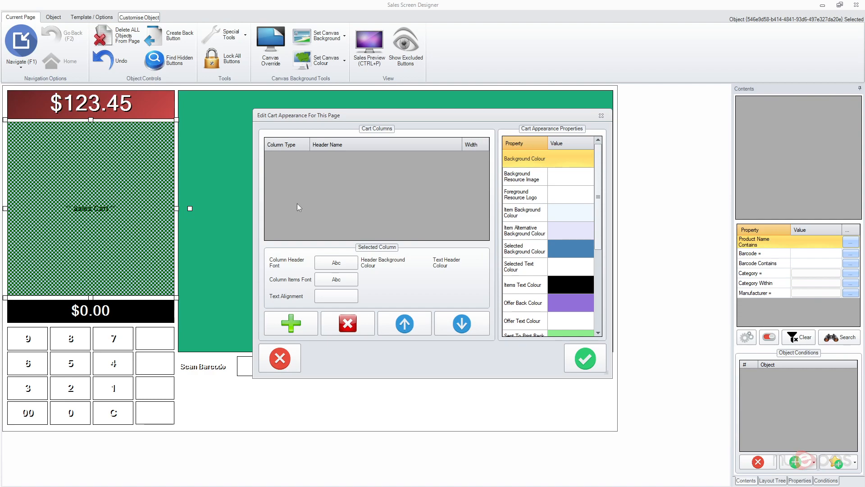
left_click(299, 319)
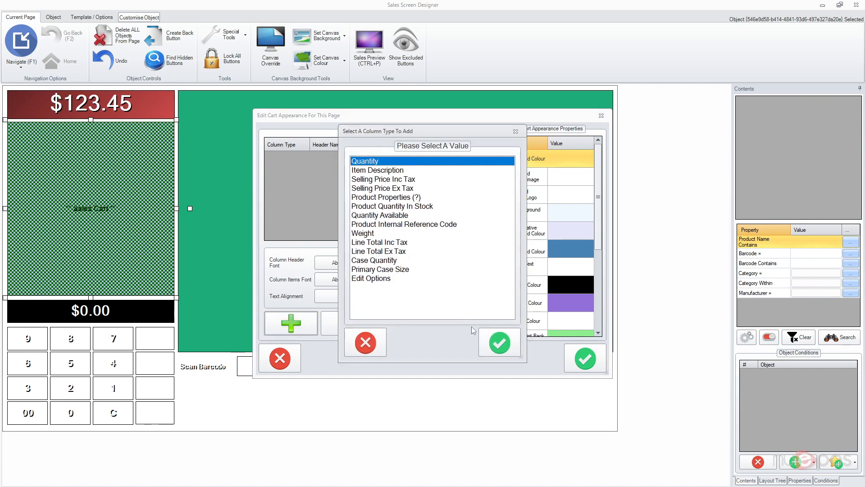
left_click(499, 347)
left_click(475, 161)
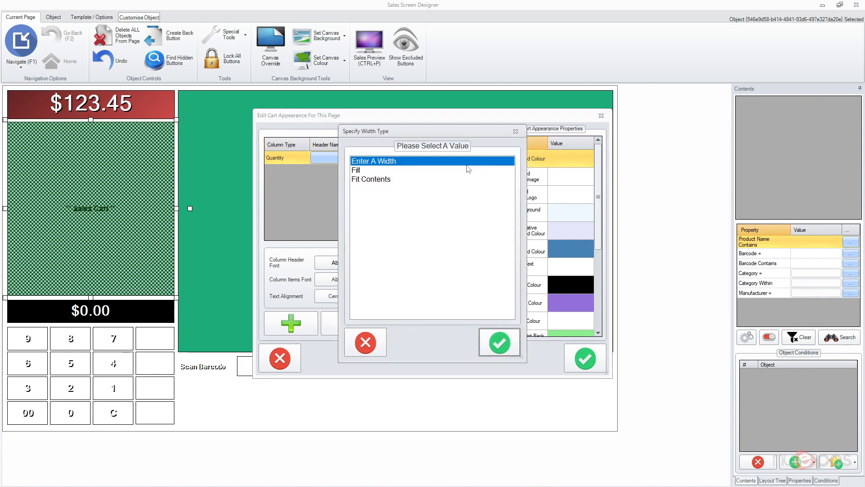
left_click(507, 351)
type("60")
left_click(502, 337)
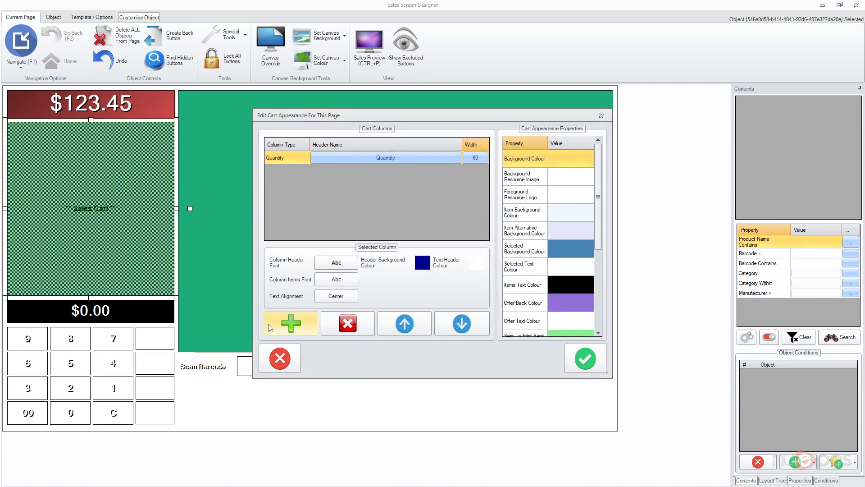
Add an Item Description column to the sales cart and set its width type to Fill
left_click(299, 323)
left_click(376, 172)
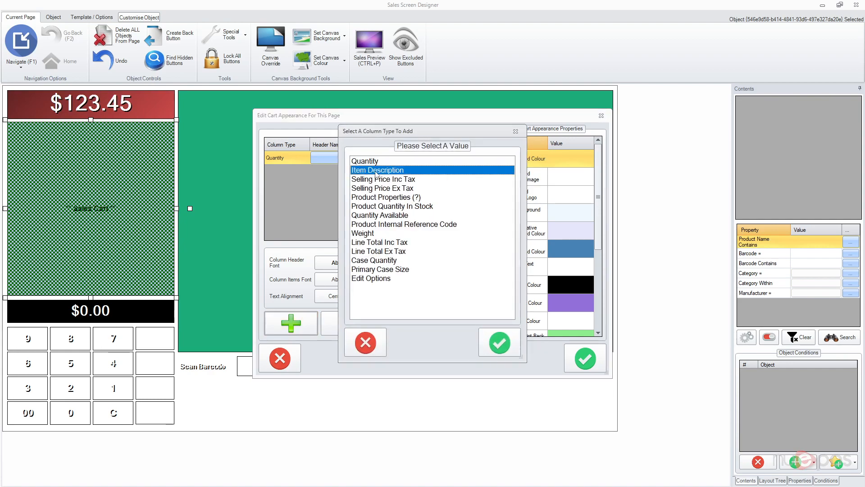
left_click(504, 351)
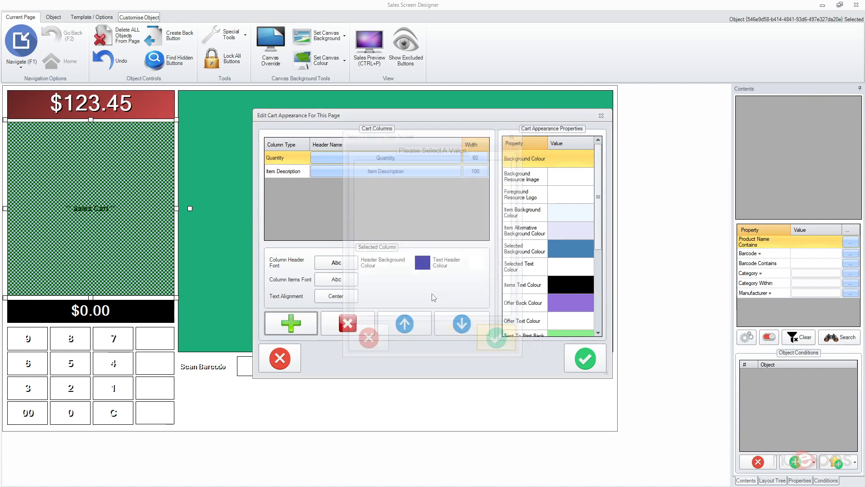
left_click(471, 174)
left_click(368, 172)
left_click(498, 342)
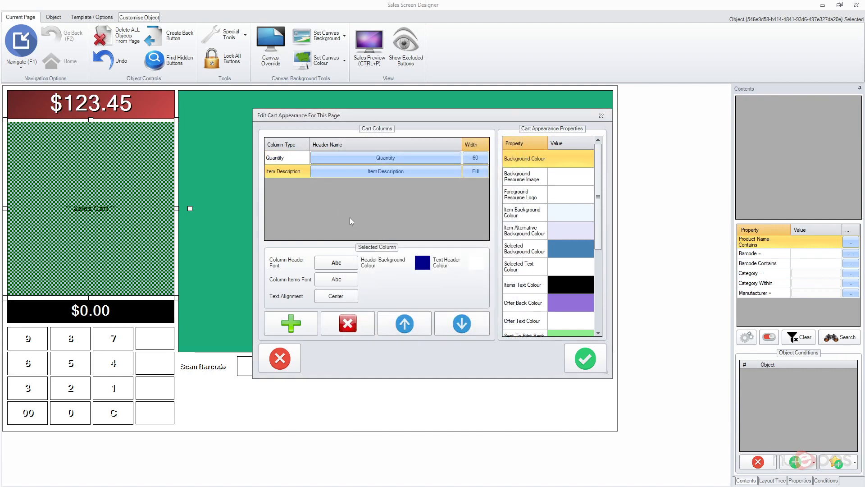
Add a Selling Price Inc Tax column to the sales cart with an entered width of 60
left_click(290, 323)
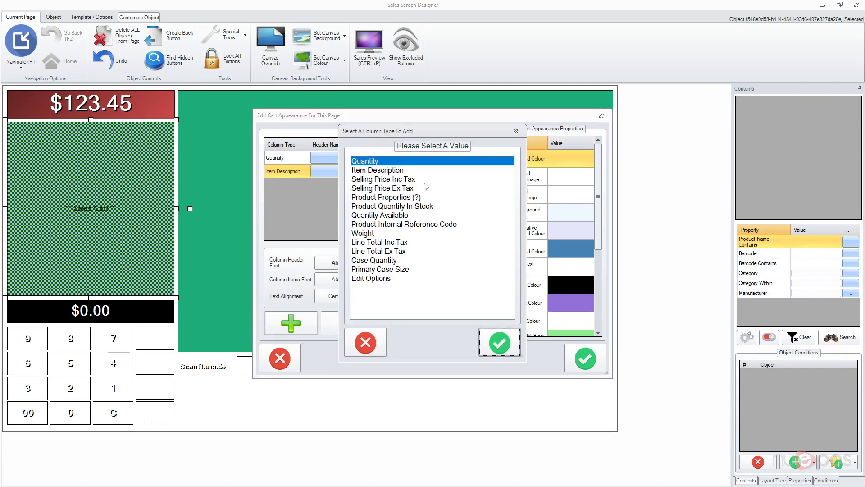
left_click(423, 180)
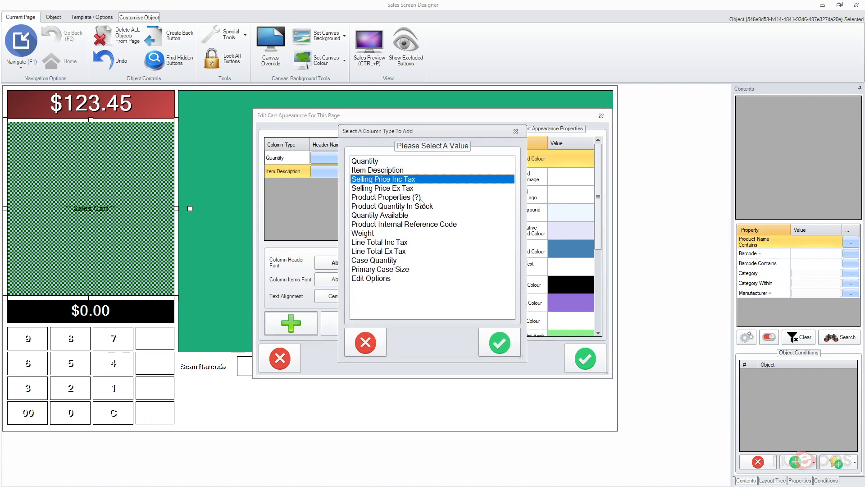
left_click(399, 243)
left_click(416, 187)
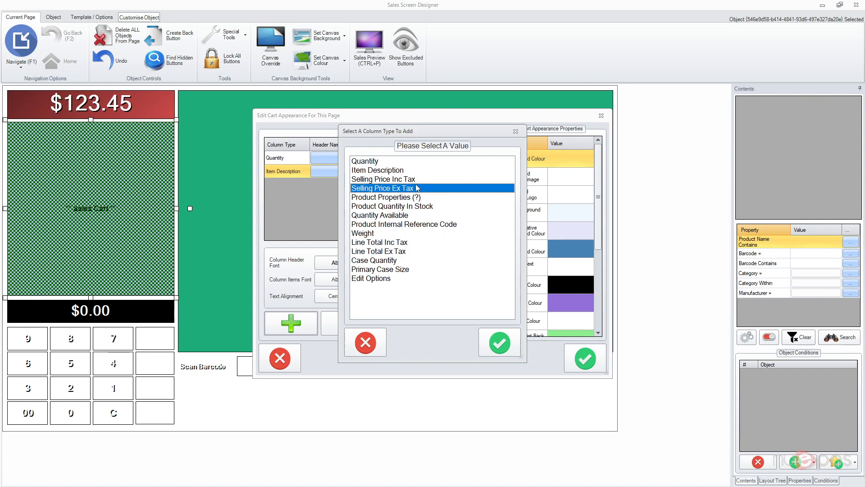
left_click(416, 180)
left_click(500, 343)
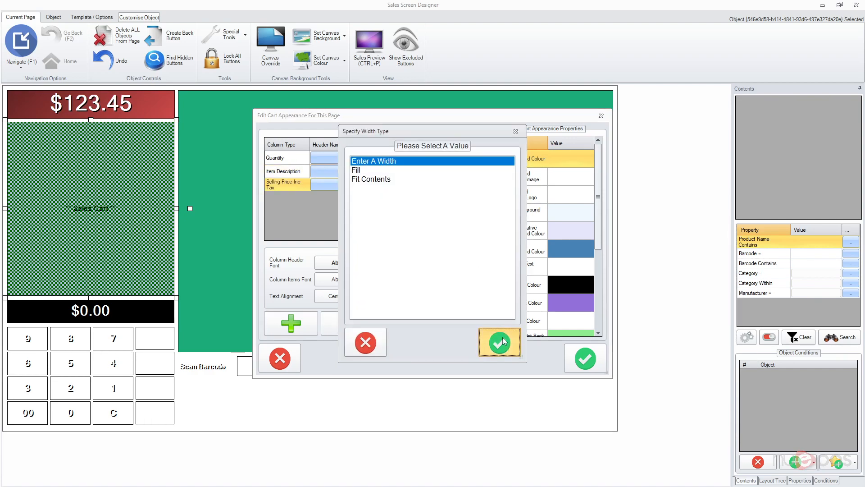
left_click(503, 337)
type("60")
left_click(502, 337)
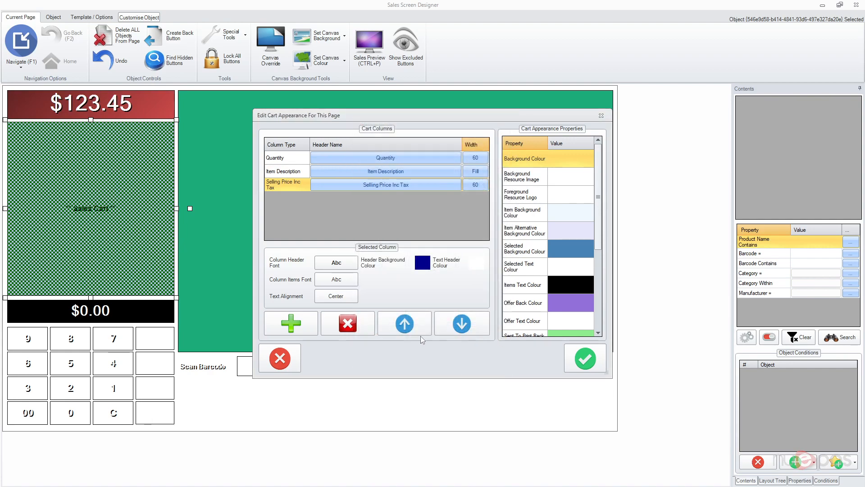
Add a Product Properties (?) column to the sales cart with an entered width of 40
left_click(286, 322)
left_click(389, 198)
left_click(500, 343)
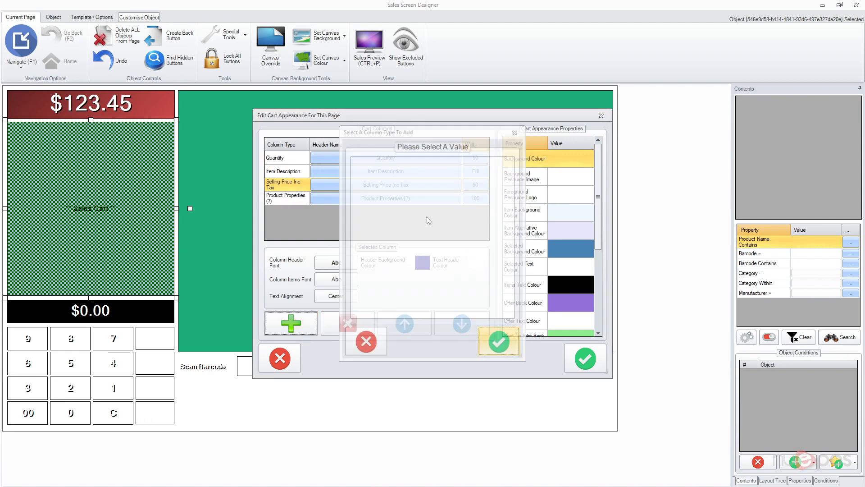
left_click(496, 338)
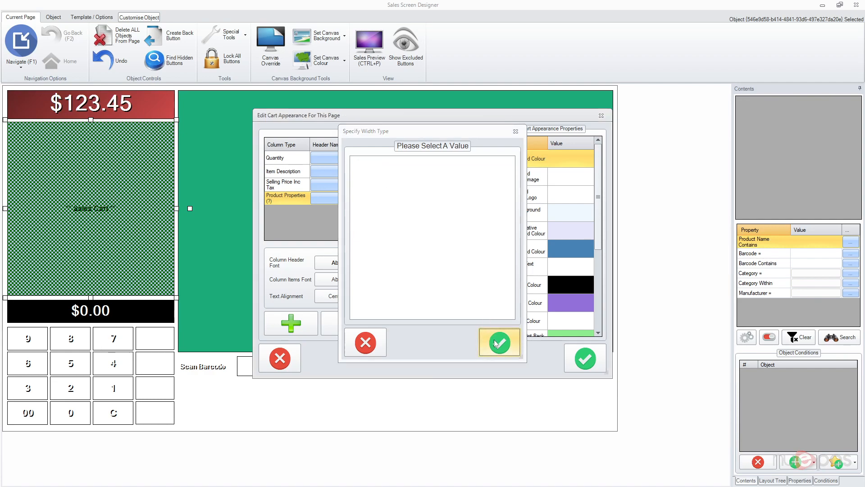
type("40")
left_click(494, 339)
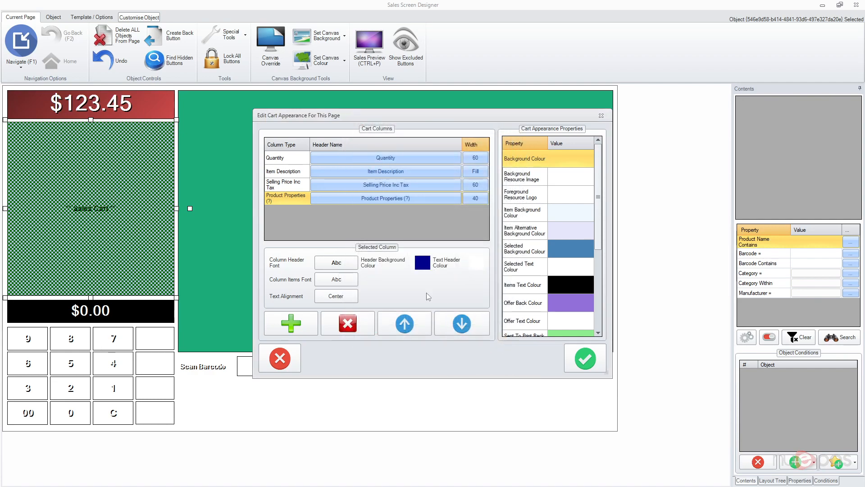
Change the Product Properties column's header text to "?" and the Selling Price Inc Tax column's header to "Inc Tax"
left_click(357, 201)
type("?")
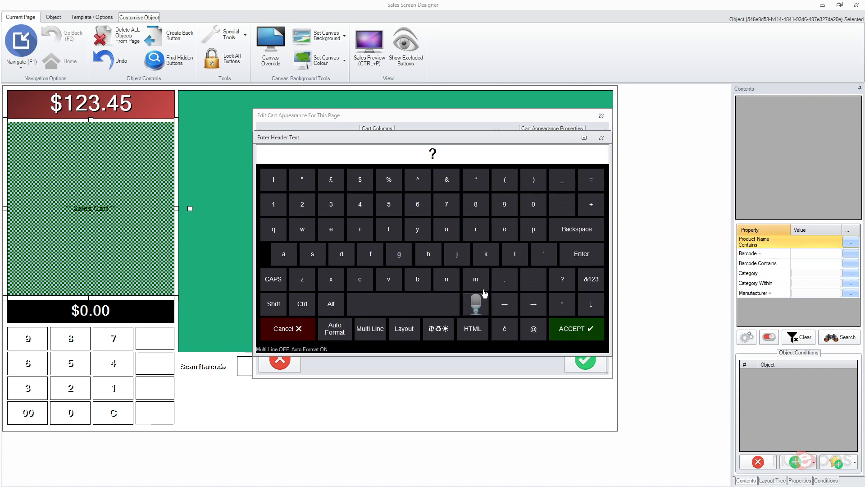
left_click(571, 329)
left_click(398, 189)
left_click(447, 151)
left_click_drag(450, 156, 206, 156)
key("BackSpace")
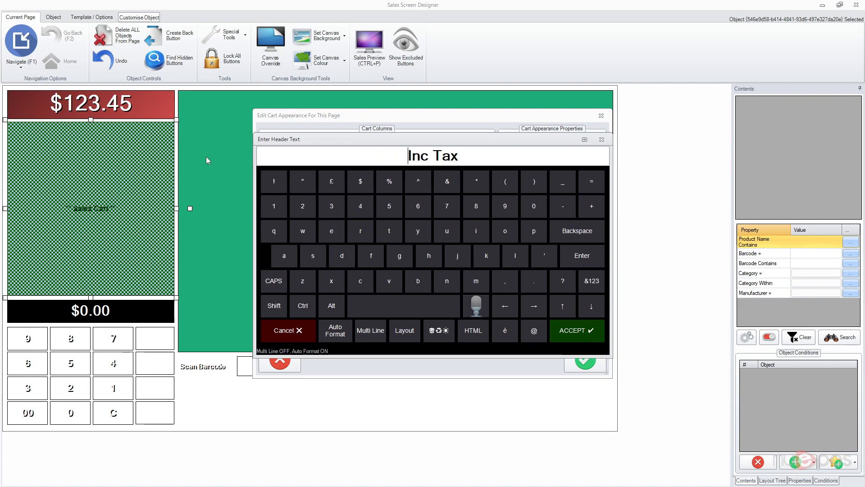
left_click(583, 343)
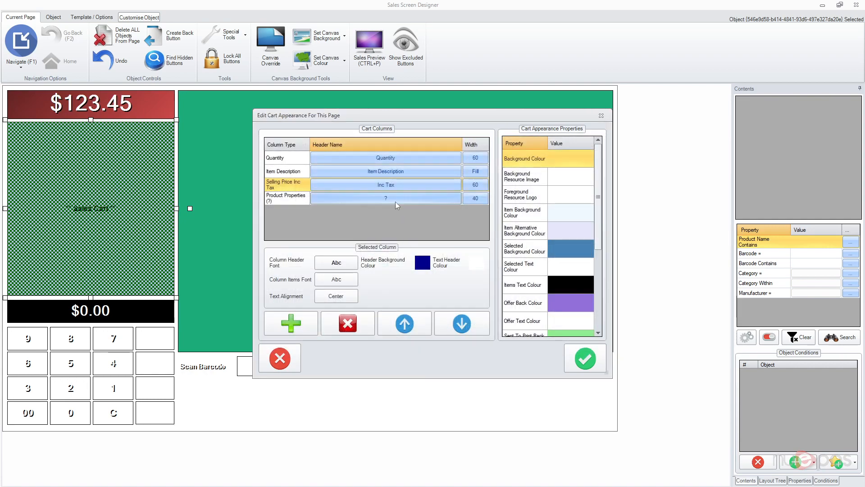
Change the Item Description column's header text to "Description" and the Quantity column's header to "#"
left_click(405, 176)
left_click(411, 154)
left_click_drag(411, 155, 320, 174)
key("BackSpace")
left_click(586, 342)
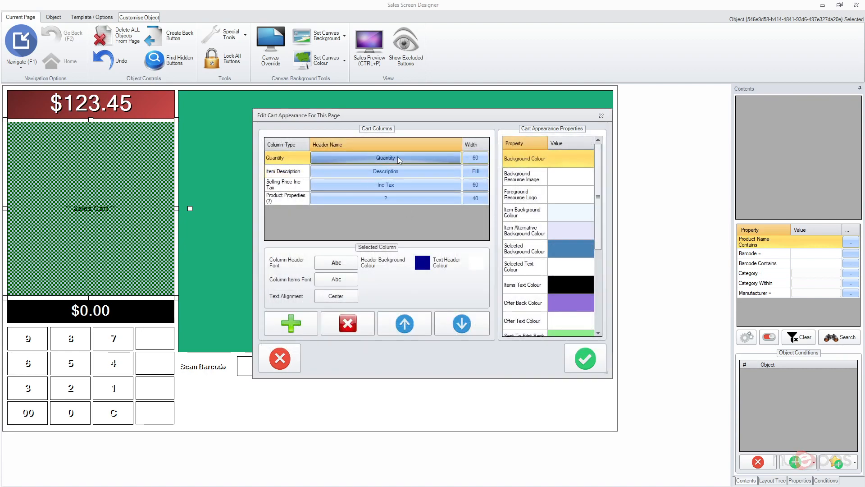
left_click(433, 157)
type("#")
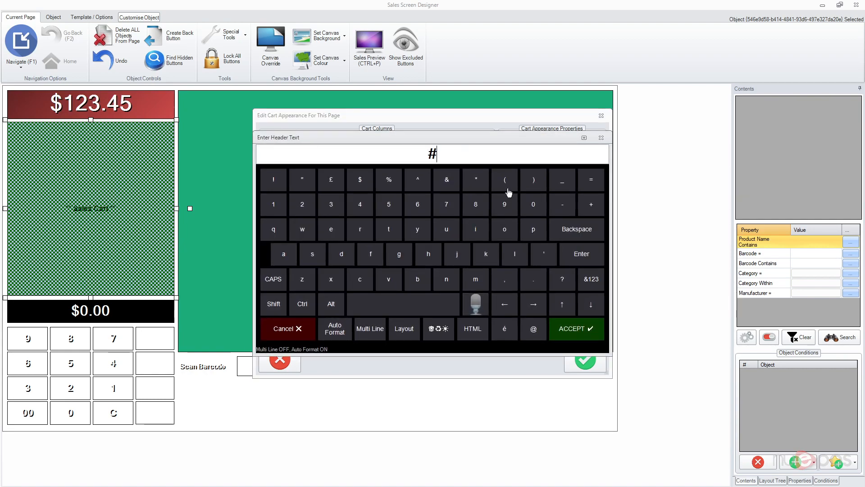
left_click(577, 336)
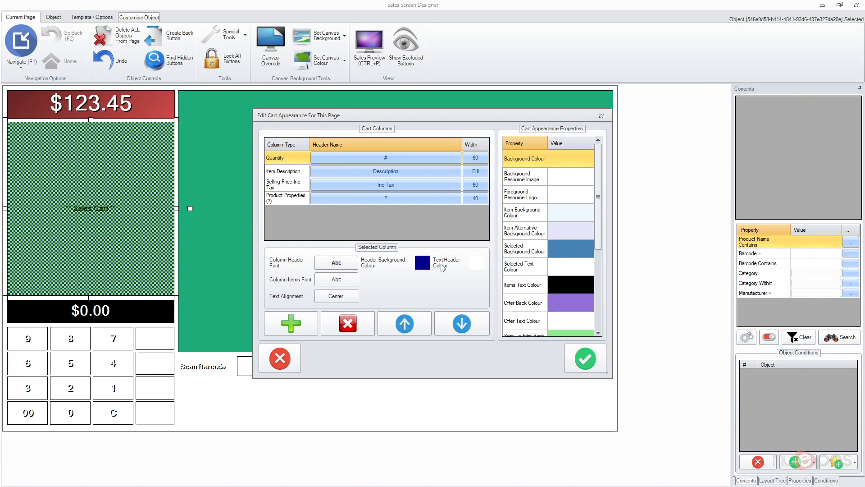
Review the cart appearance properties and accept the sales cart's column changes
scroll(570, 271, "down", 3)
scroll(566, 283, "up", 5)
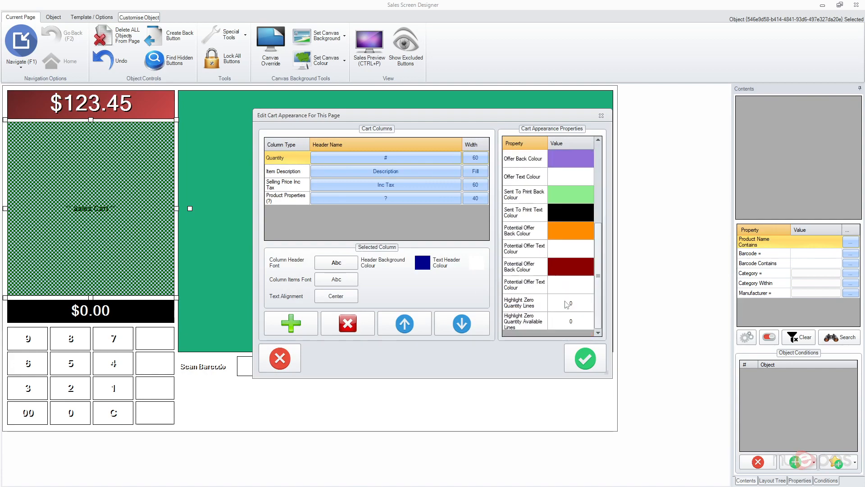
scroll(558, 208, "down", 5)
scroll(558, 208, "up", 5)
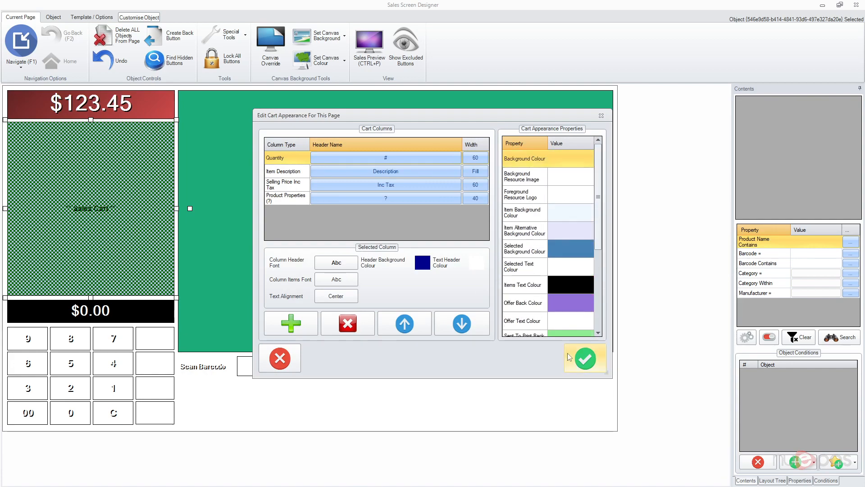
left_click(584, 361)
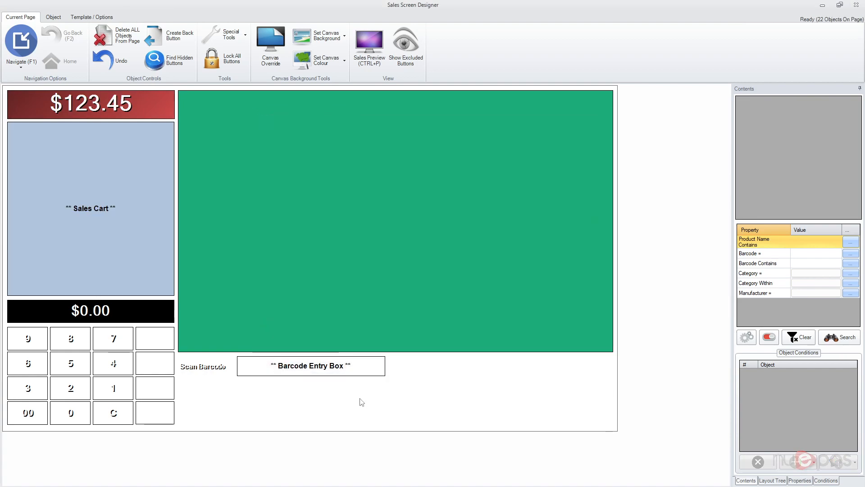
Restore the designer to a smaller window and put the selected Widescreen Template into use
left_click(839, 5)
left_click_drag(444, 81, 499, 68)
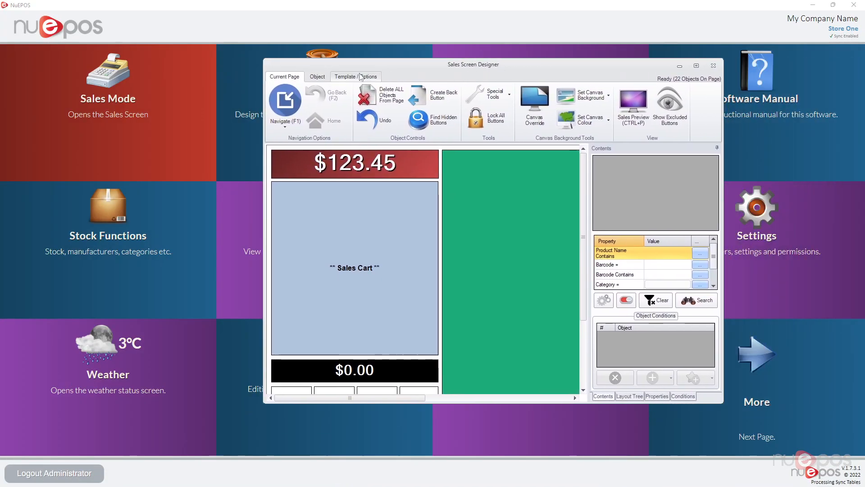
left_click(356, 77)
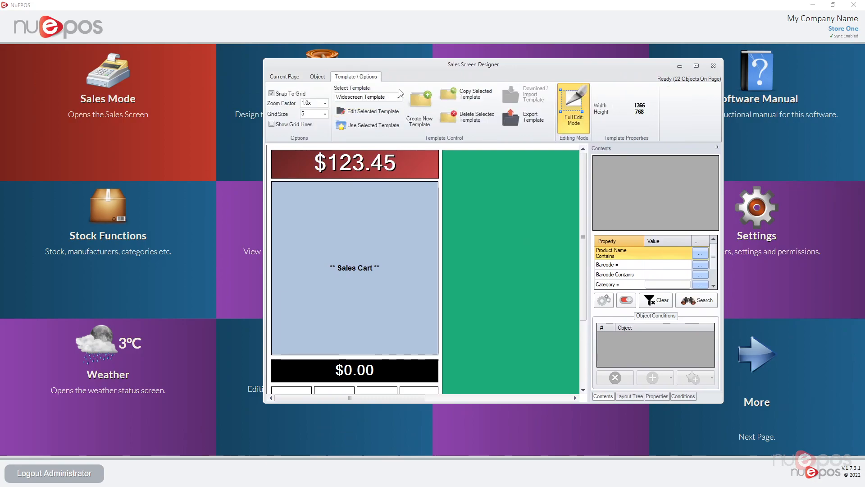
left_click(359, 128)
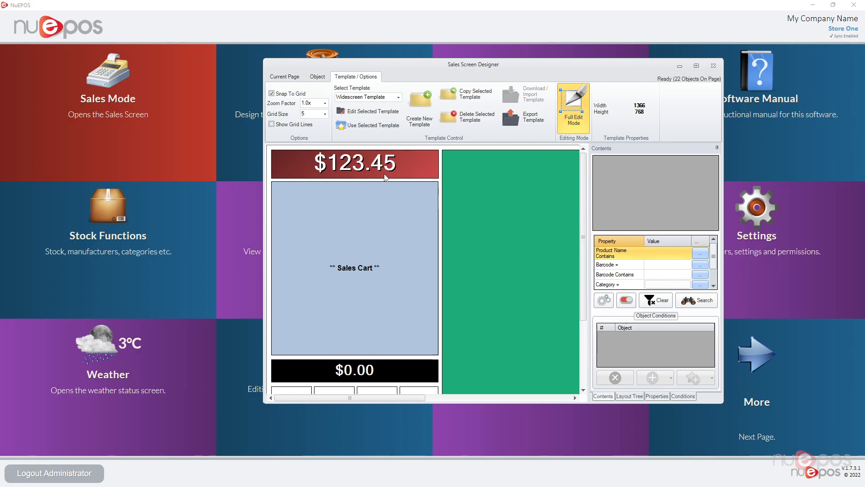
Open Sales Mode to check the template, and arrange the sales screen and the designer window side by side
left_click(122, 104)
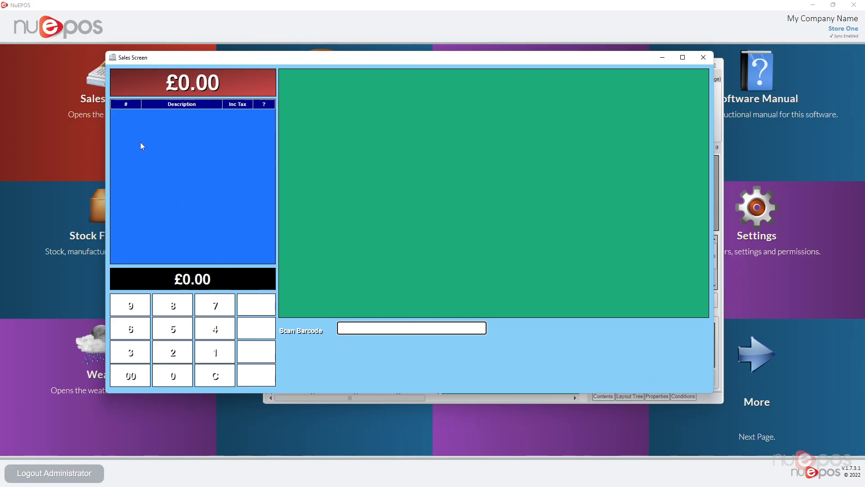
left_click_drag(268, 58, 205, 30)
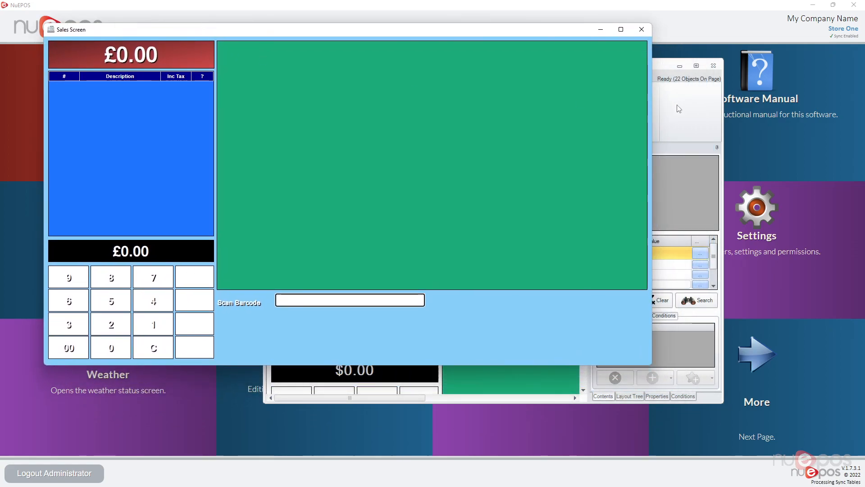
left_click(678, 107)
left_click_drag(554, 67, 629, 40)
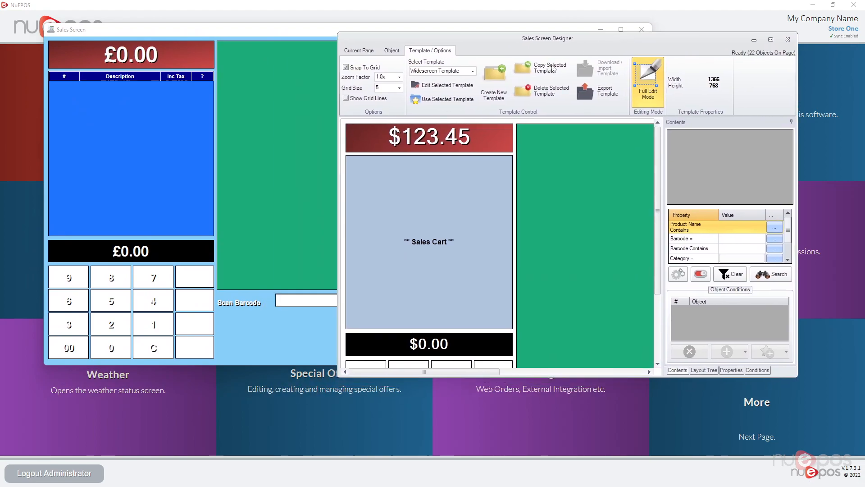
Reopen the sales cart's appearance settings and set the Item Description column's text alignment to Left
left_click(468, 208)
left_click(479, 53)
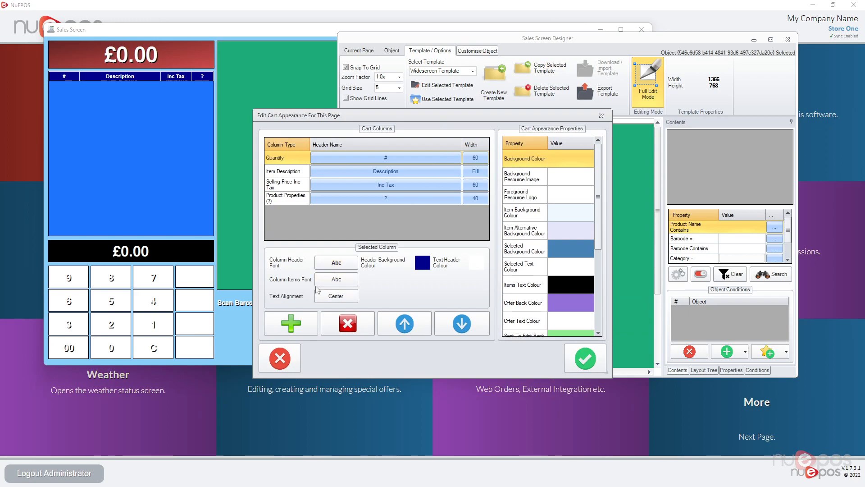
left_click(337, 296)
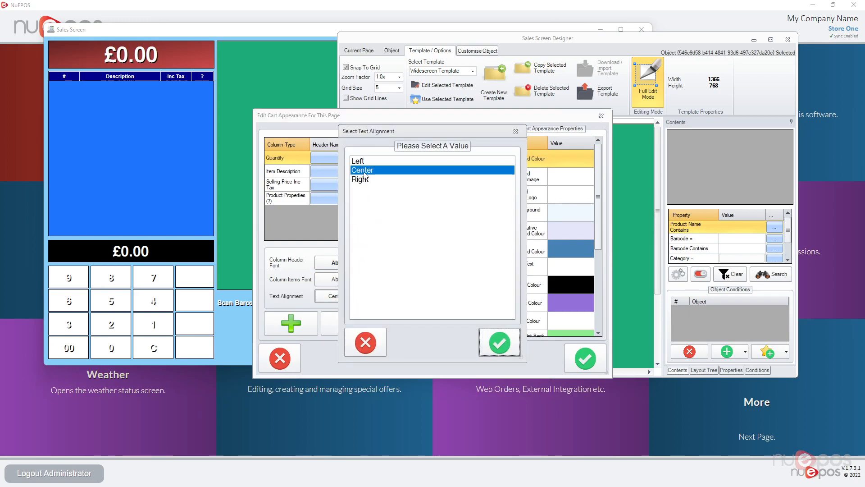
left_click(366, 343)
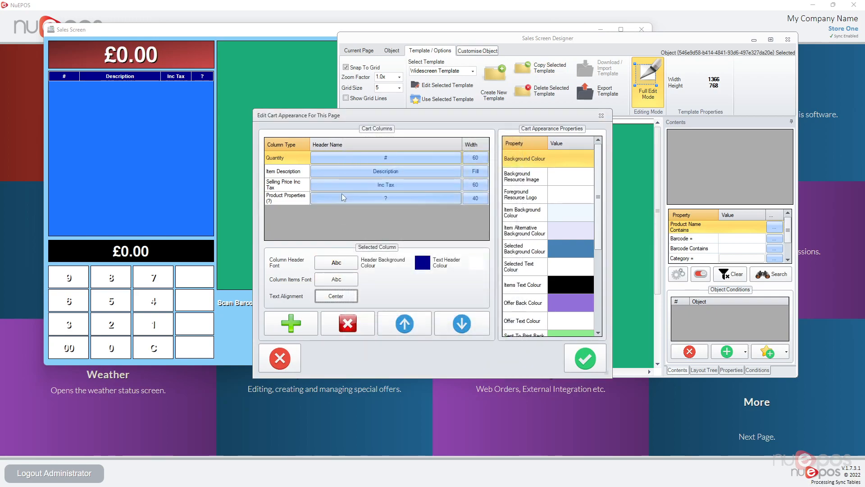
left_click(303, 173)
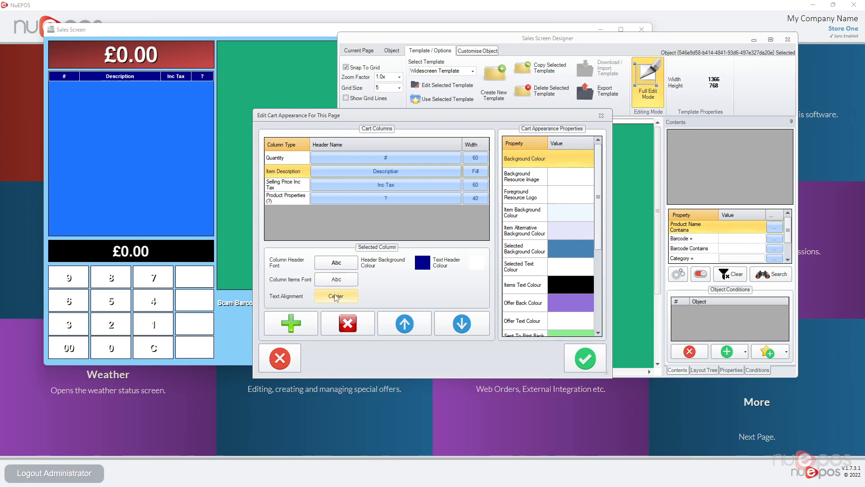
left_click(335, 297)
left_click(376, 165)
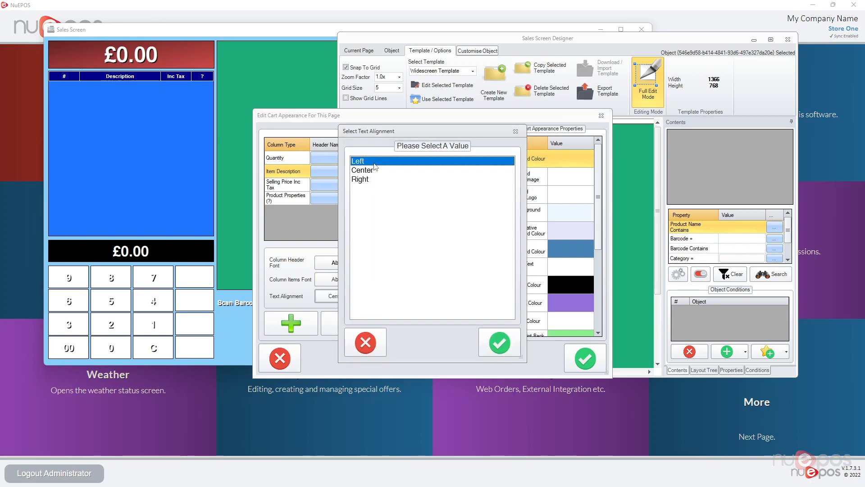
left_click(500, 342)
Set the Selling Price Inc Tax column's text alignment to Left
left_click(286, 185)
left_click(336, 296)
left_click(374, 159)
left_click(498, 340)
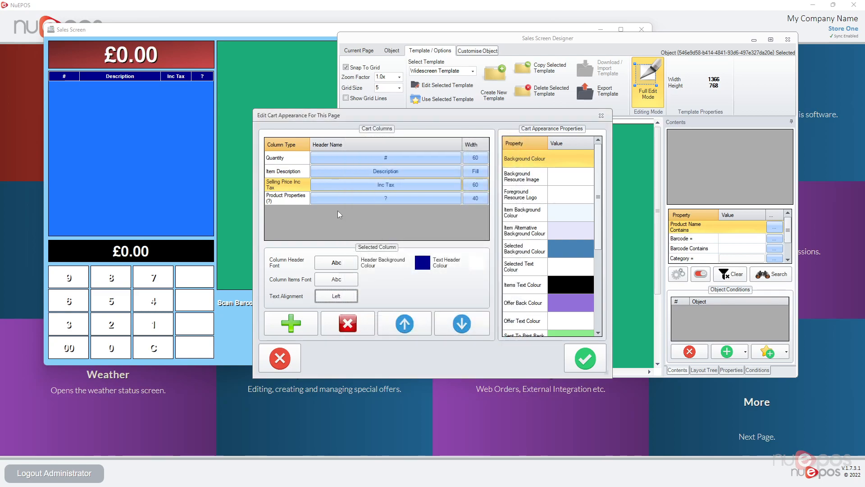
Set the Quantity column's width to 40 and accept the cart appearance changes
left_click(477, 159)
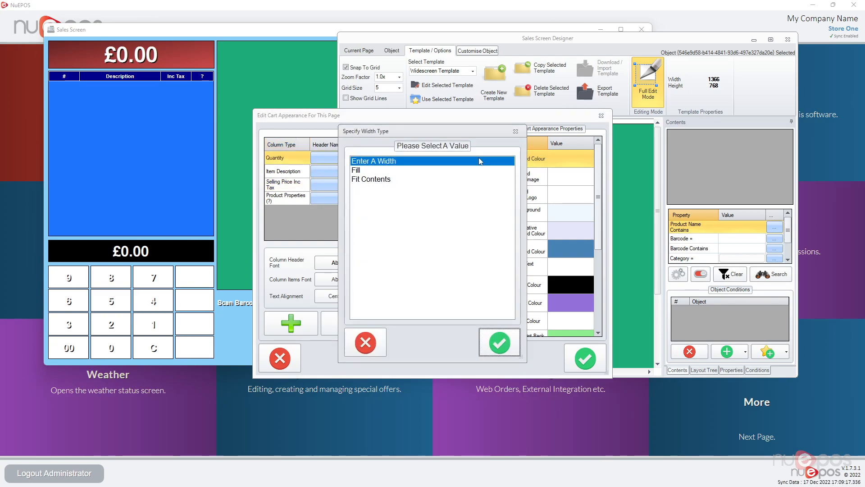
double_click(479, 159)
type("40")
key("Return")
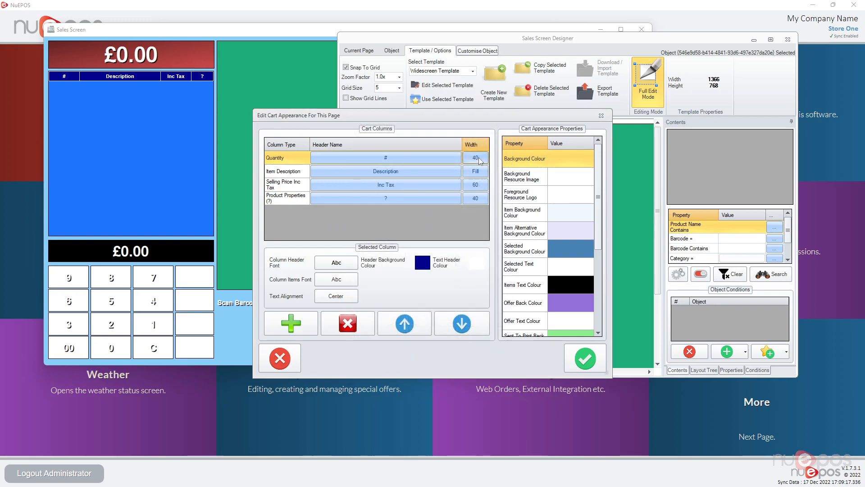
left_click(587, 359)
Give the twelve keypad buttons, 0 to 9, 00 and C, a light pinkish-grey solid colour
left_click(377, 52)
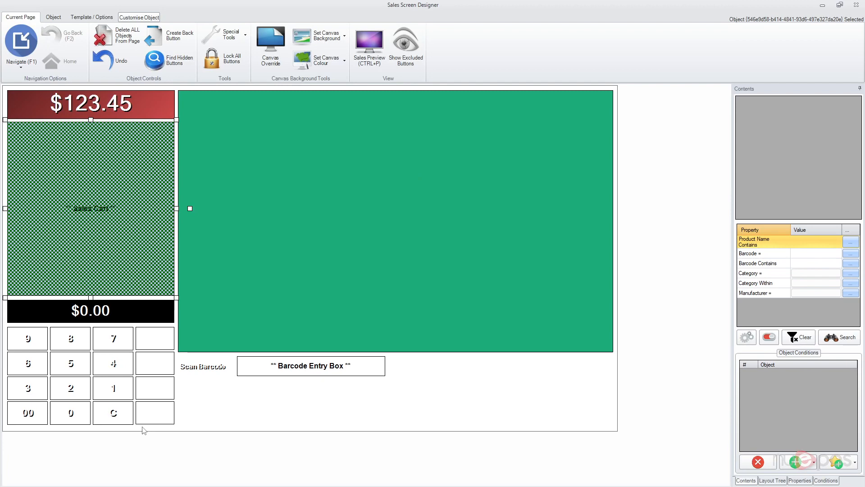
left_click_drag(147, 428, 31, 332)
left_click(53, 17)
left_click(70, 34)
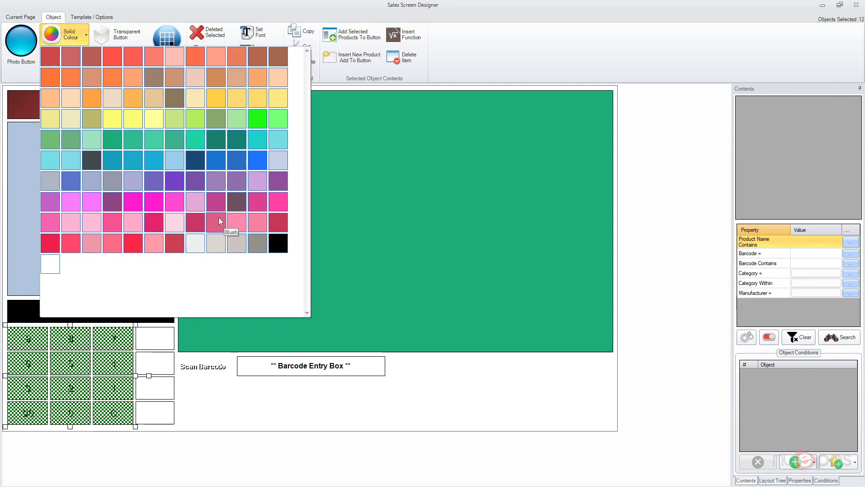
left_click(239, 241)
left_click(216, 402)
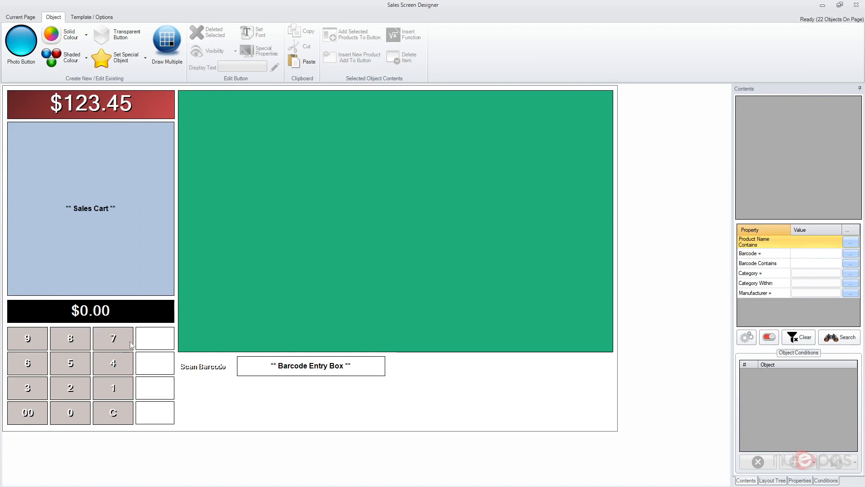
Disable the text shadow on the four blank buttons beside the keypad and set their text colour to black
left_click_drag(169, 433, 131, 322)
right_click(149, 336)
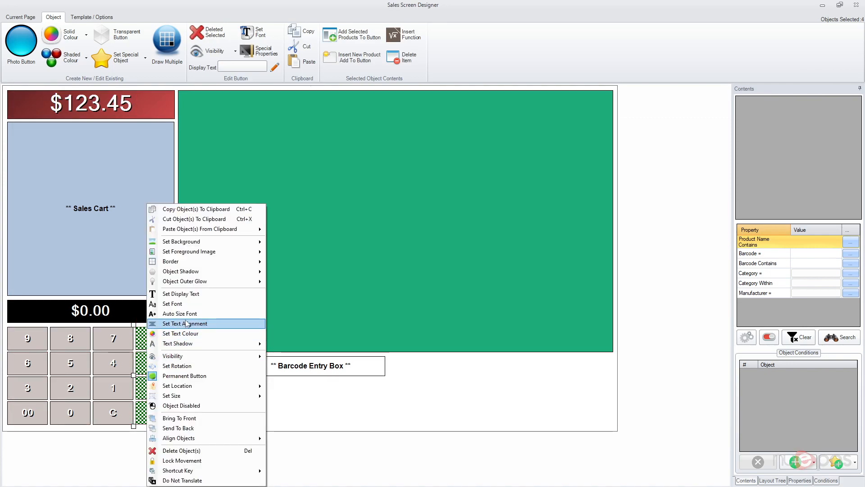
mouse_move(194, 344)
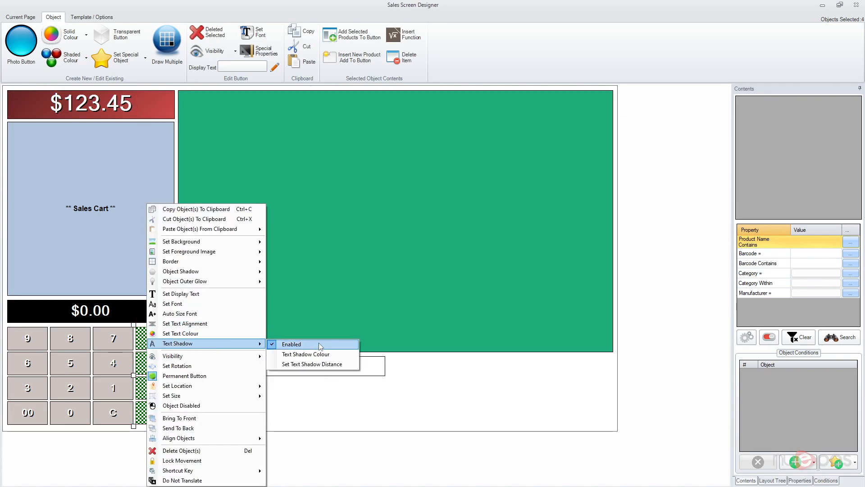
left_click(293, 344)
right_click(155, 356)
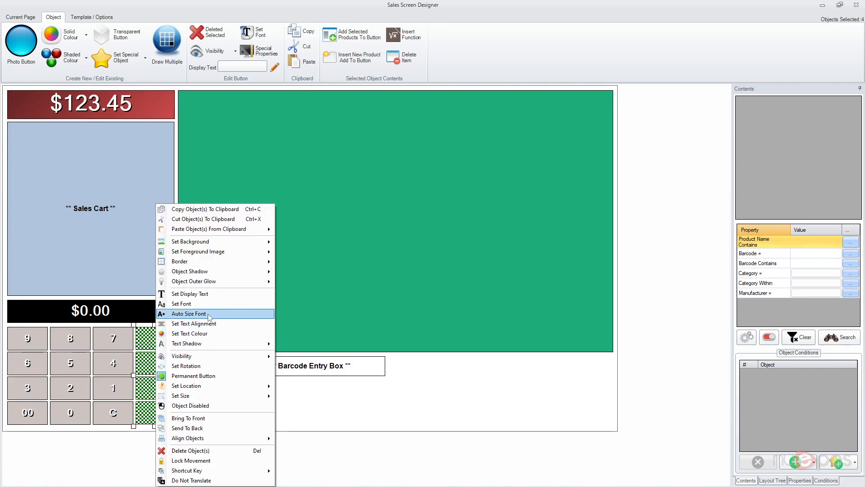
left_click(214, 334)
left_click(340, 191)
left_click(349, 253)
left_click(289, 421)
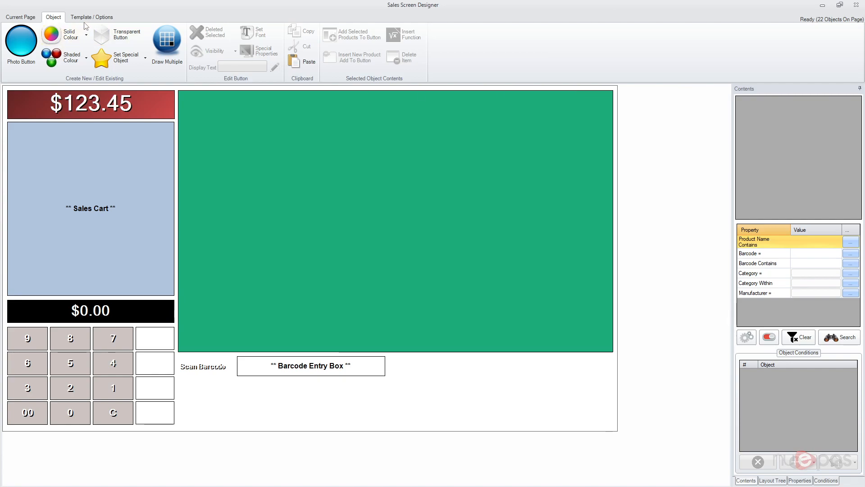
Return to the Sales Screen window and test the Scan Barcode box by entering 1 and clearing it
left_click(20, 17)
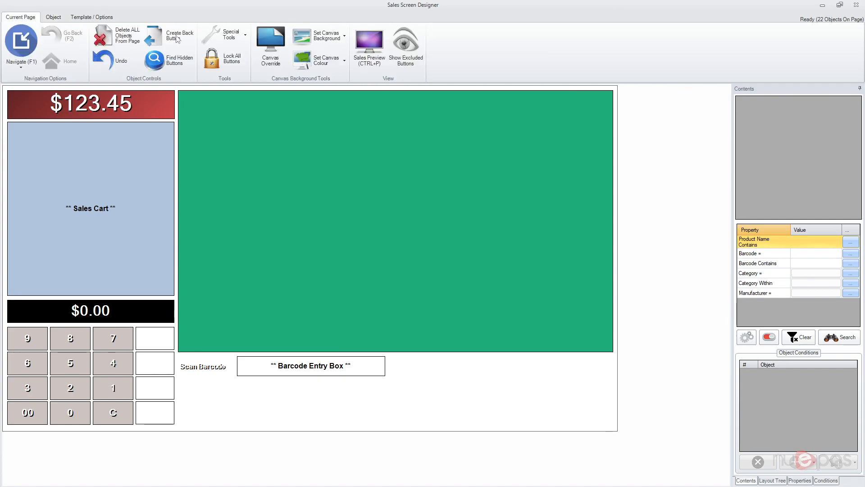
left_click(839, 5)
left_click(302, 311)
type("1")
key("ctrl+a")
key("BackSpace")
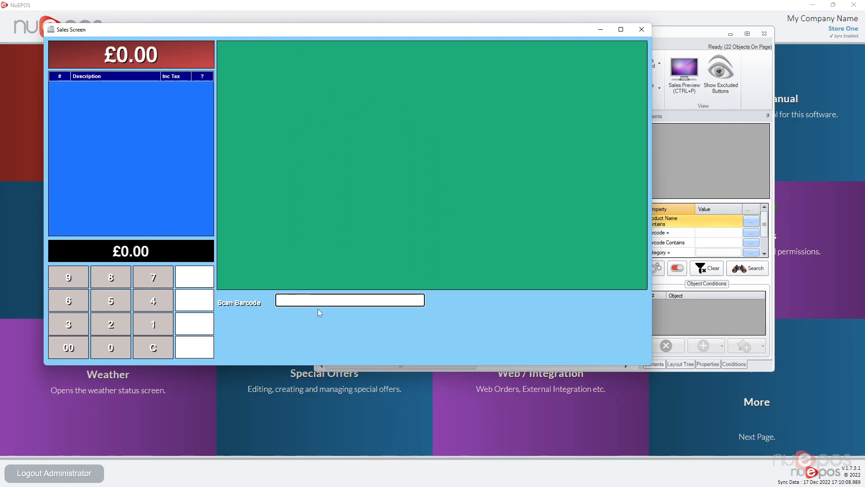
Give the sales cart object in the Sales Screen Designer the same light pinkish-grey solid colour as the keypad
left_click(714, 144)
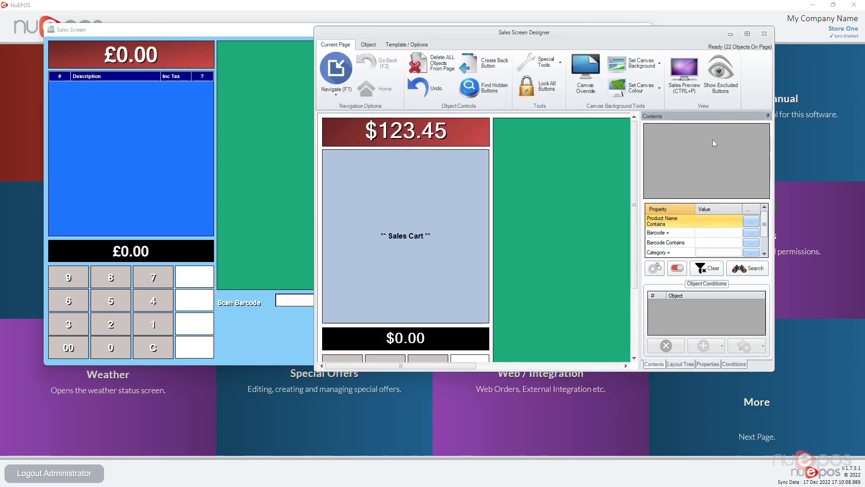
left_click(423, 199)
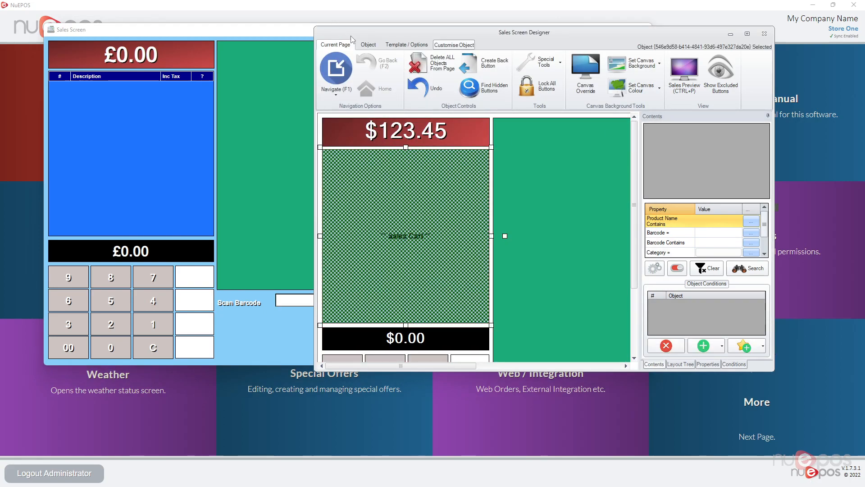
left_click(367, 45)
left_click(381, 62)
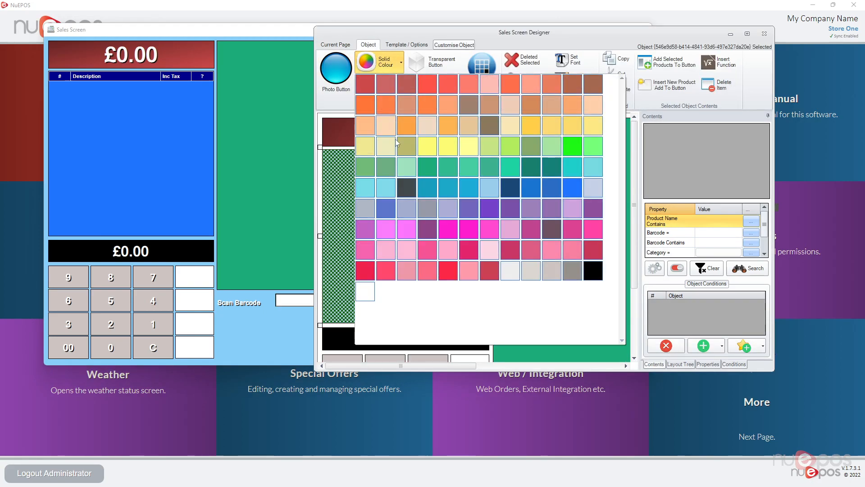
left_click(551, 273)
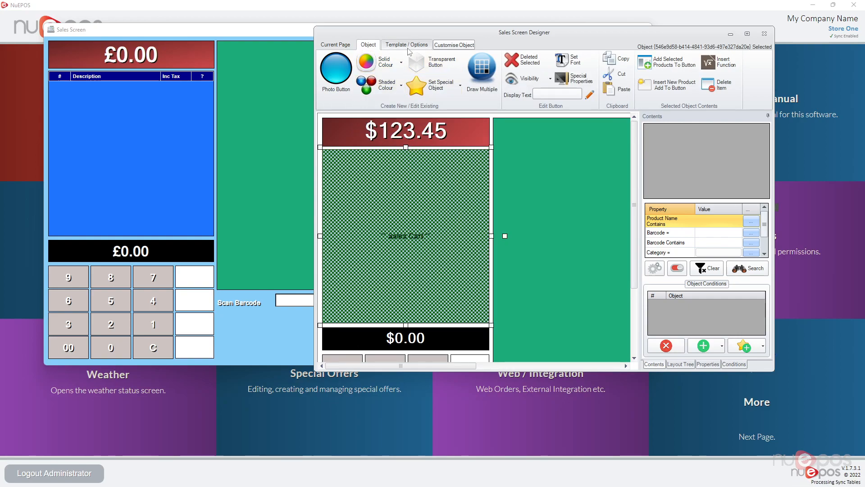
Set the Background Colour in the sales cart's appearance properties to medium grey and accept the changes
left_click(455, 45)
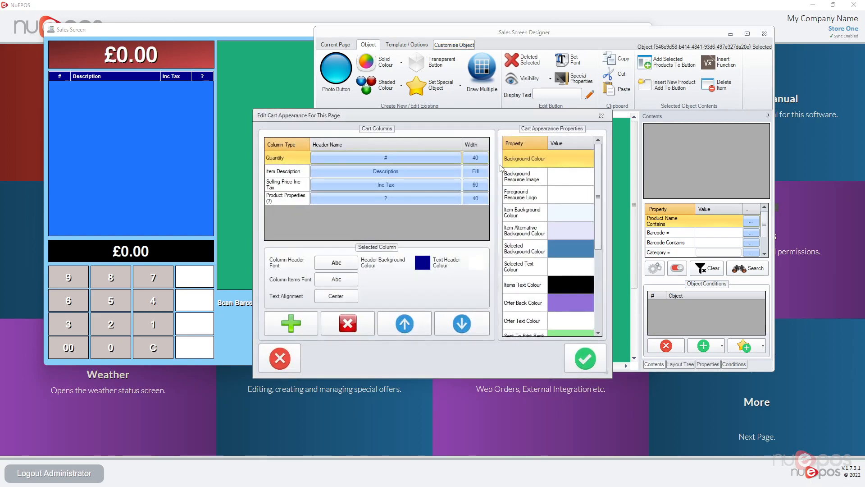
left_click(546, 178)
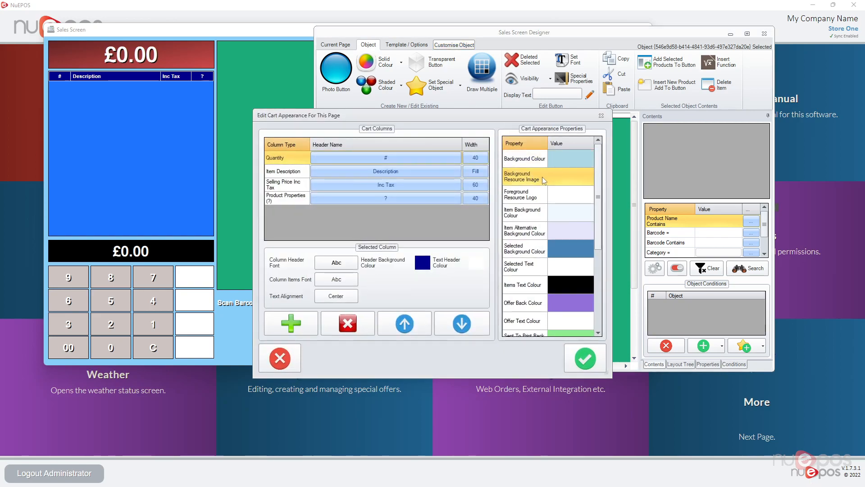
left_click(561, 166)
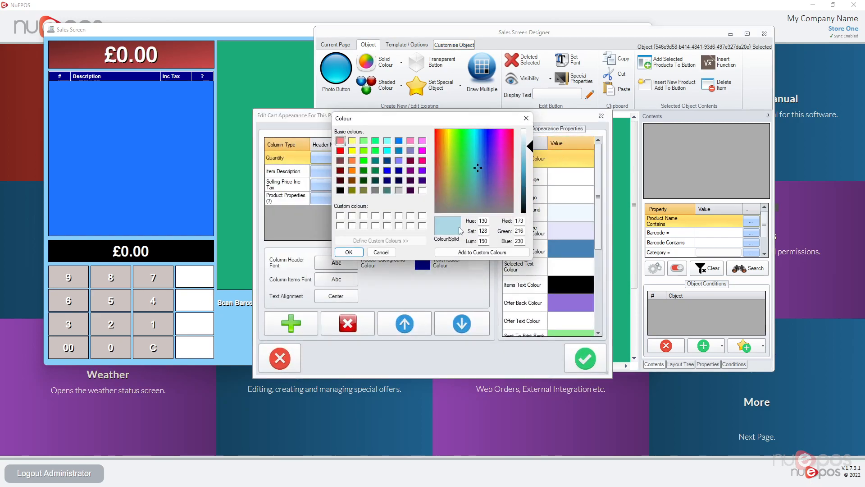
left_click(399, 190)
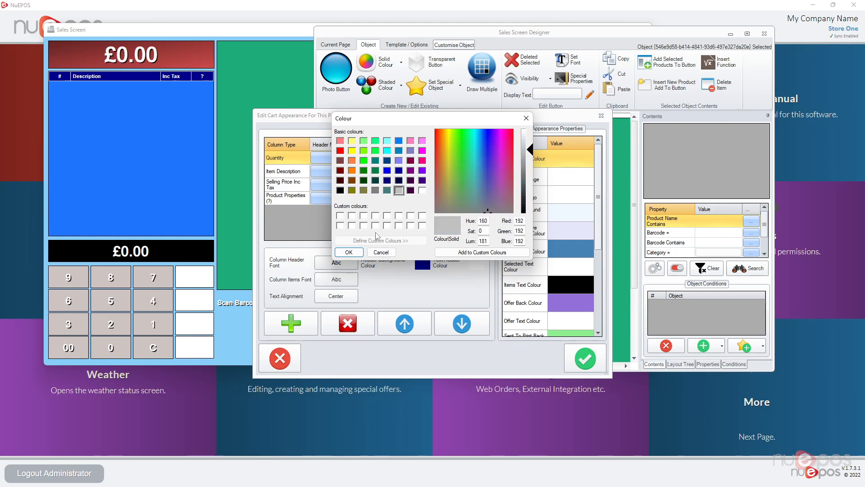
left_click(375, 190)
left_click(349, 253)
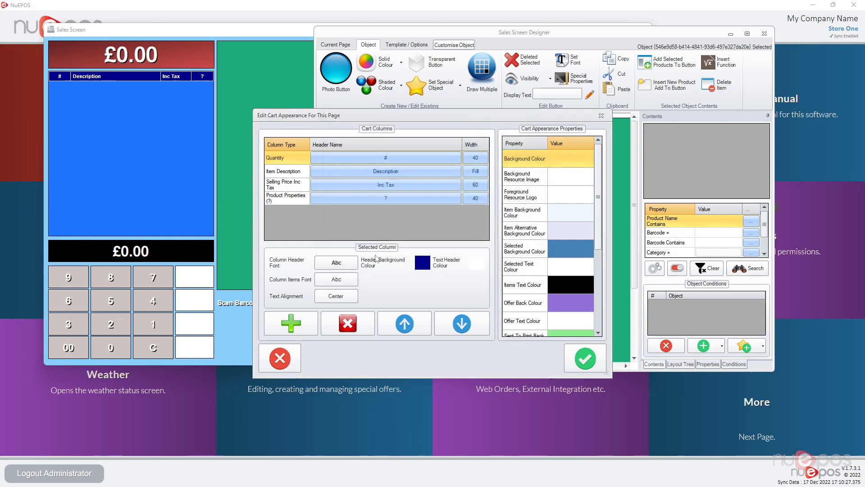
left_click(530, 182)
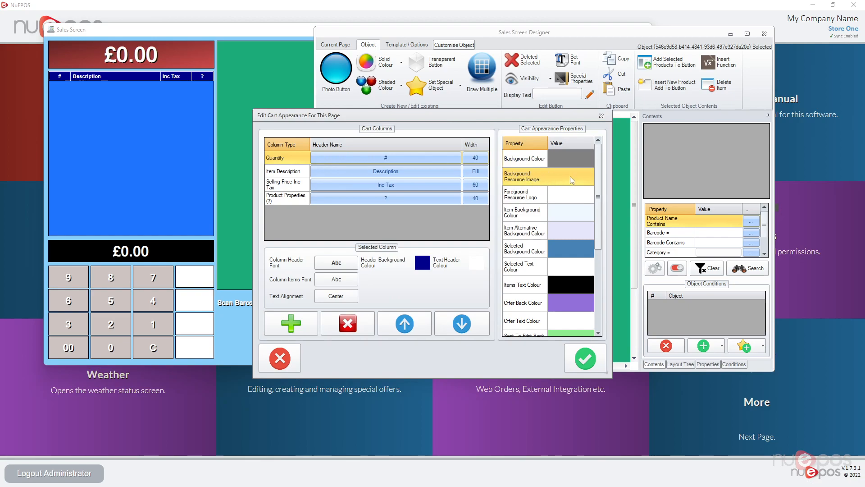
left_click(585, 359)
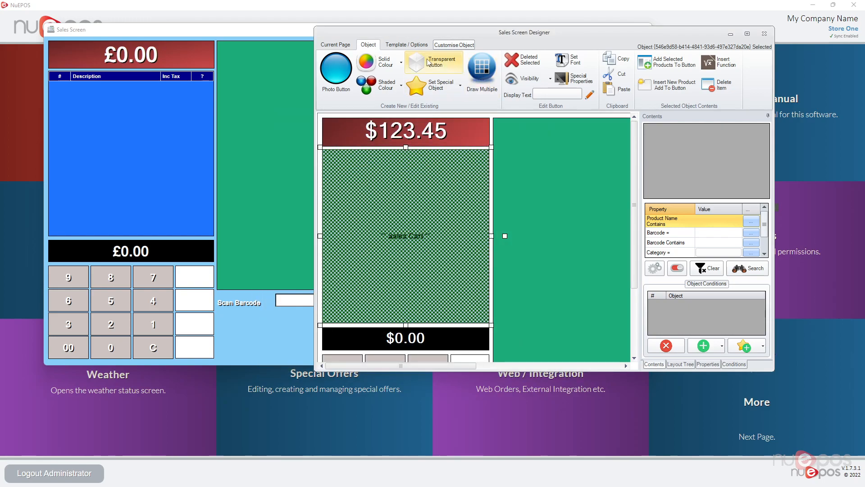
Test the sales screen keypad by entering the digits 32145998 and clearing the amount with C
left_click(335, 45)
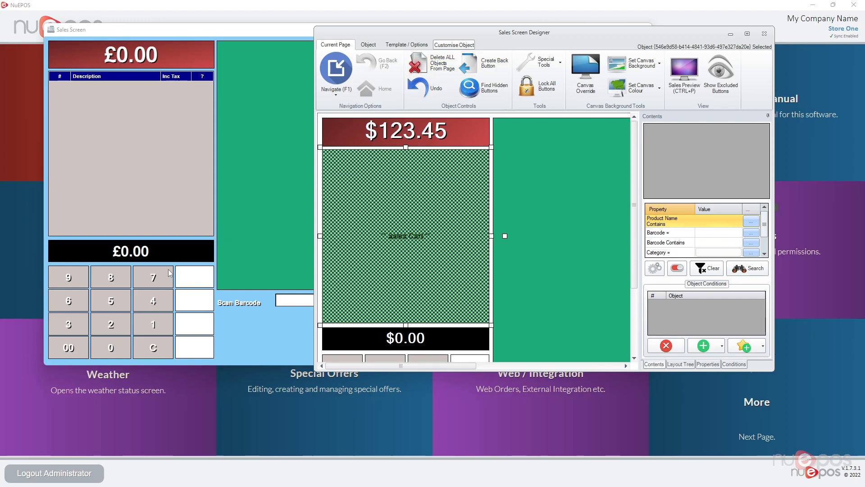
left_click(68, 329)
left_click(121, 325)
left_click(149, 324)
left_click(145, 303)
left_click(96, 299)
double_click(72, 278)
left_click(117, 275)
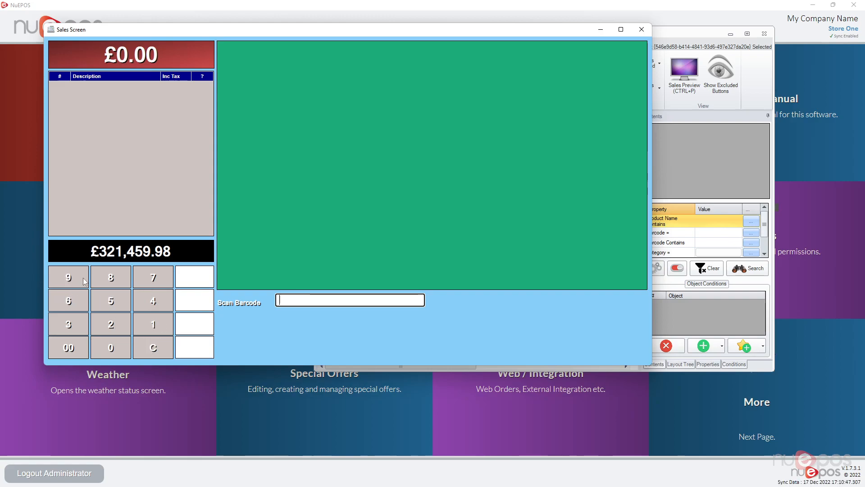
left_click(152, 348)
left_click(153, 347)
left_click(152, 348)
left_click(153, 348)
left_click(152, 348)
left_click(152, 348)
left_click(152, 348)
left_click(152, 348)
Move the Sales Screen and Sales Screen Designer windows apart and maximise the designer
left_click_drag(488, 28, 439, 30)
left_click_drag(672, 36, 710, 37)
left_click_drag(271, 31, 297, 30)
left_click(691, 33)
double_click(691, 34)
Set the display text of the upper two blank buttons beside the keypad to $20 and $10
left_click(155, 336)
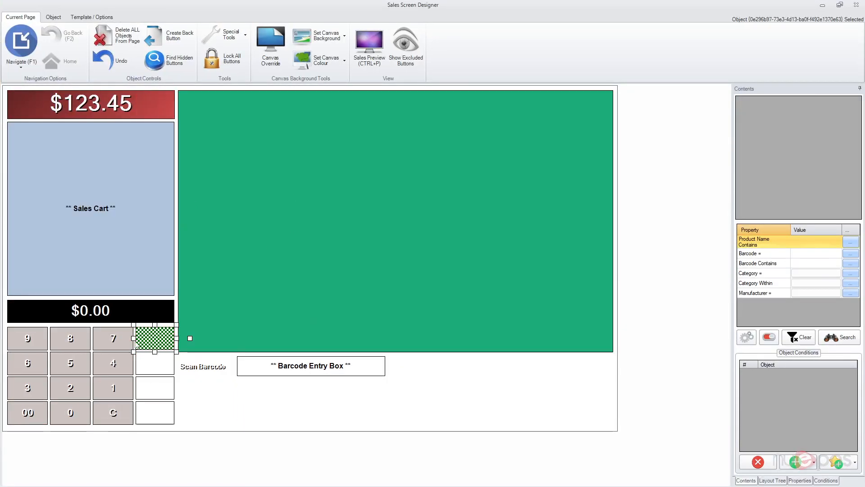
left_click(53, 16)
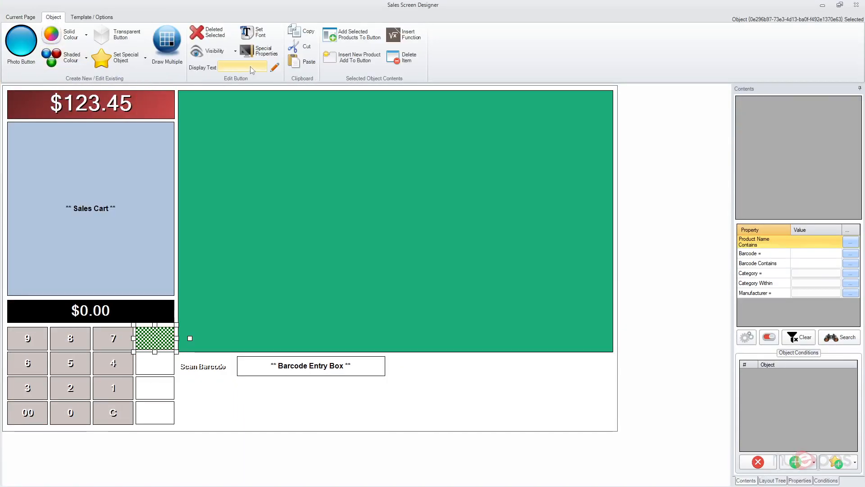
left_click(250, 66)
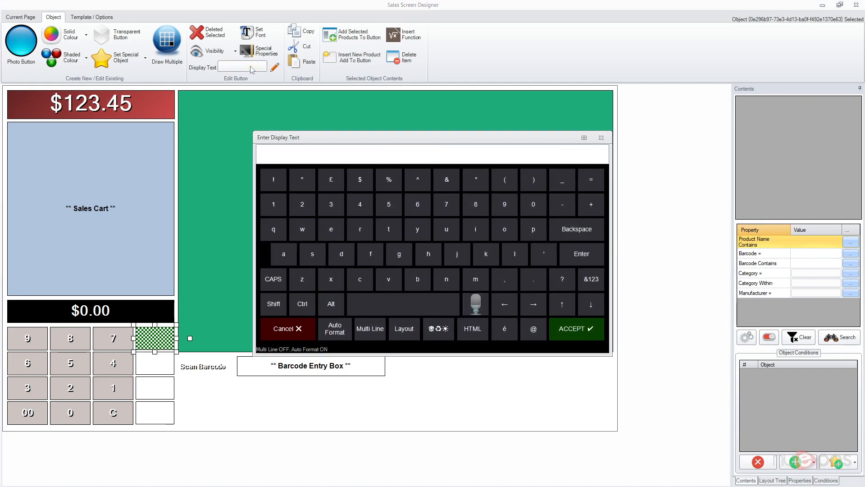
type("$20")
key("Return")
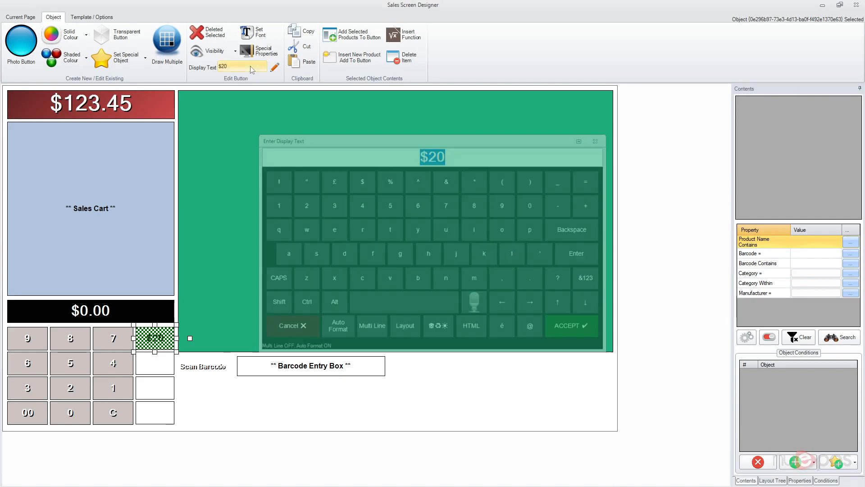
left_click(166, 366)
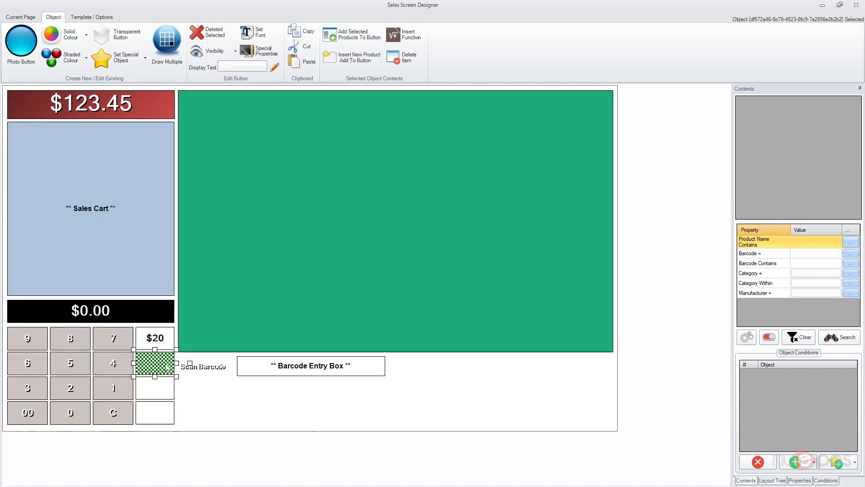
left_click(247, 67)
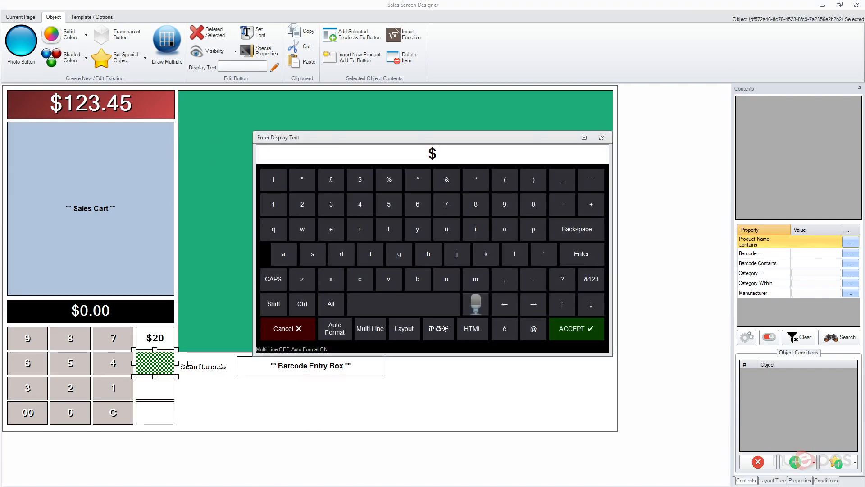
key("Return")
Set the display text of the two remaining blank buttons to $5 and $1, from upper to lower
left_click(158, 390)
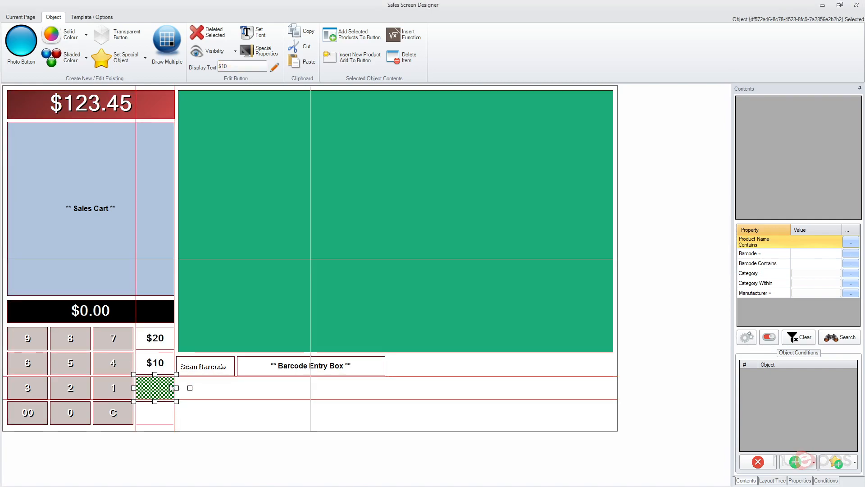
left_click(240, 68)
type("$5")
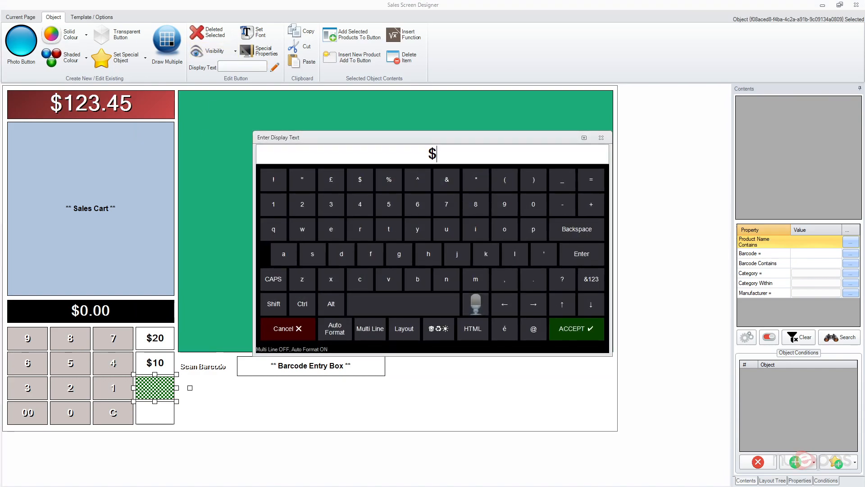
key("Return")
left_click(166, 415)
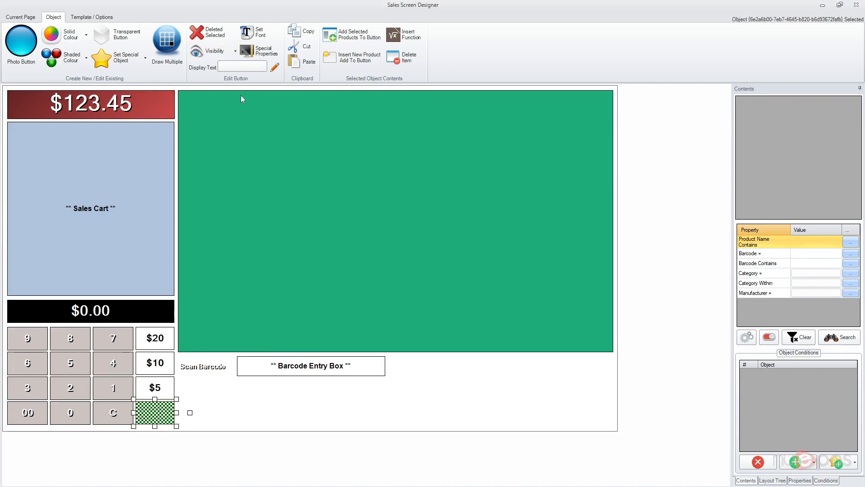
left_click(241, 67)
type("$1")
key("Return")
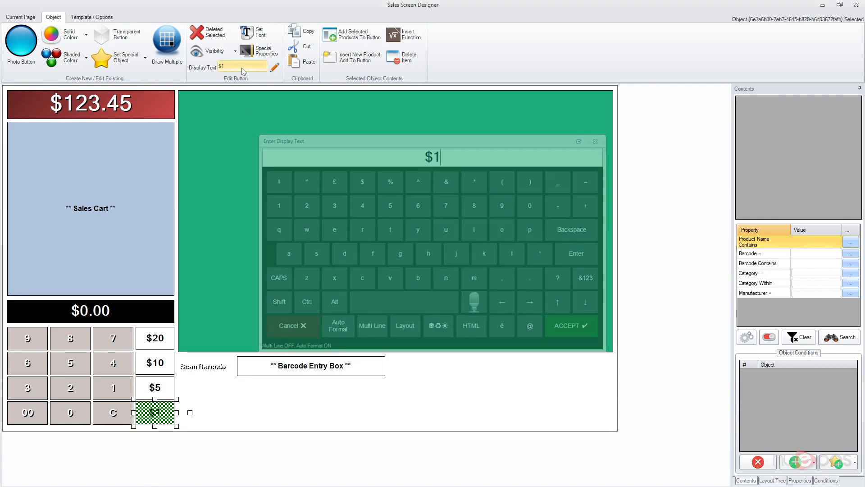
left_click(168, 331)
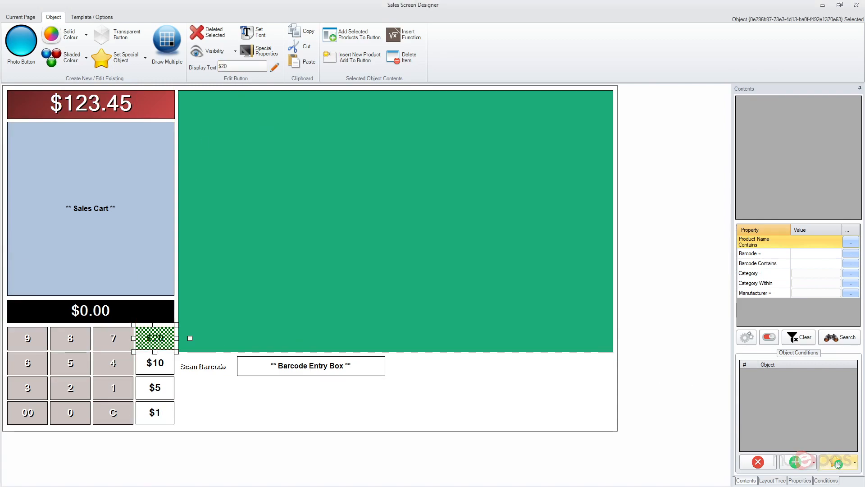
left_click(796, 462)
left_click(780, 402)
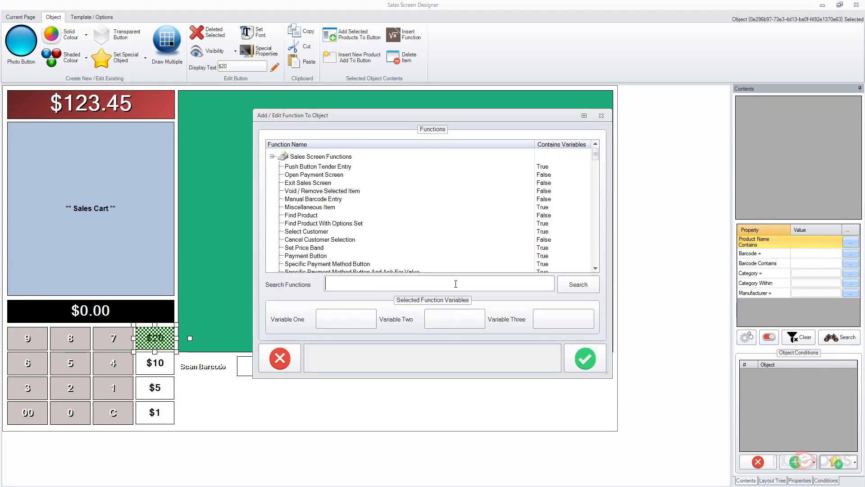
left_click(283, 366)
Make the $20 button a Quick Payment Button with the amount 20.00
left_click(126, 66)
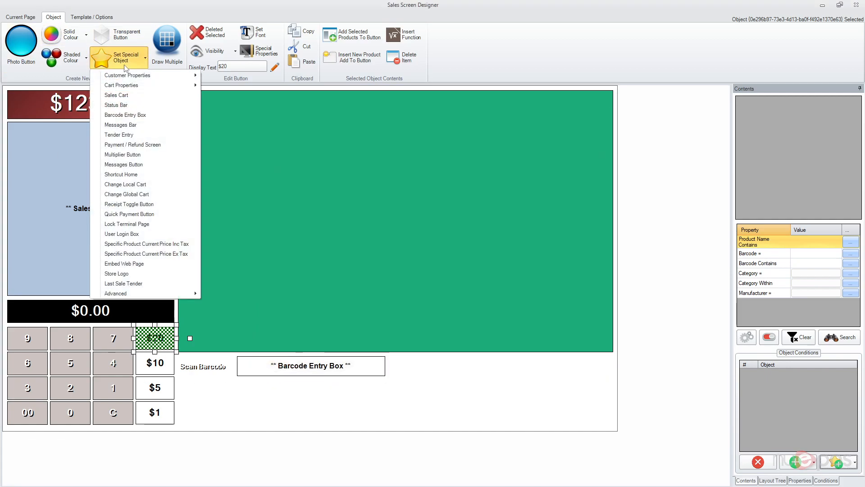
left_click(153, 215)
left_click(379, 270)
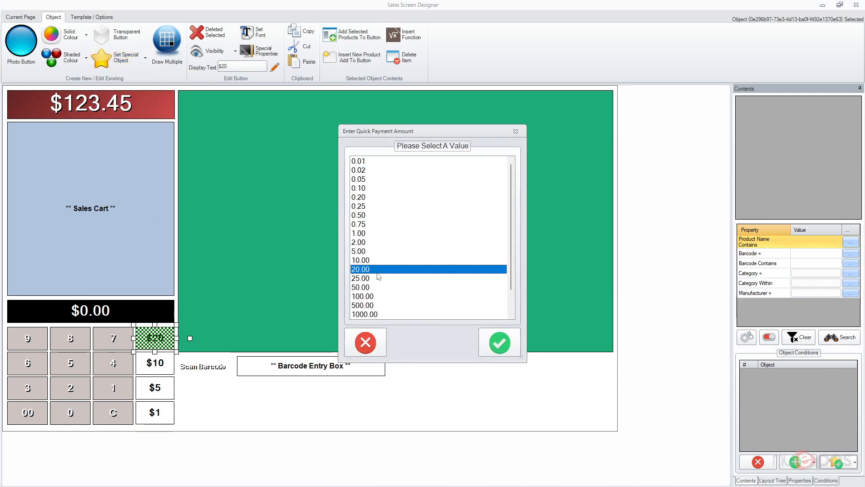
left_click(520, 346)
Make the $10 button a Quick Payment Button with the amount 10.00
left_click(155, 363)
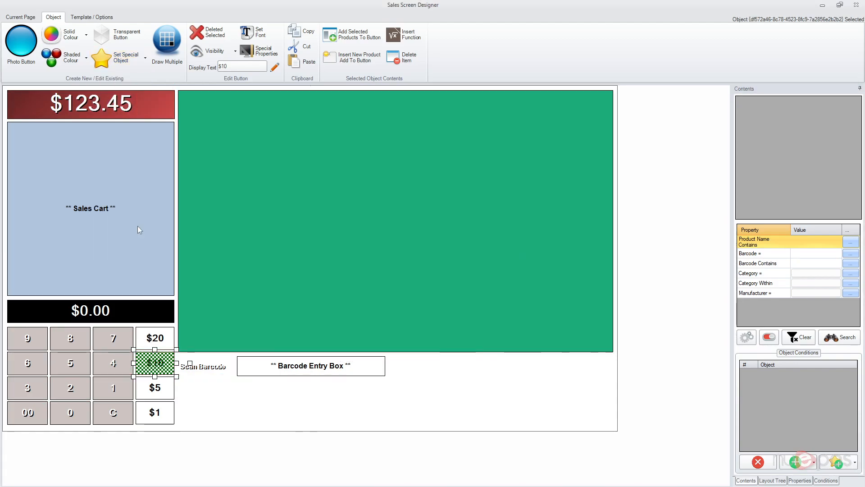
left_click(118, 55)
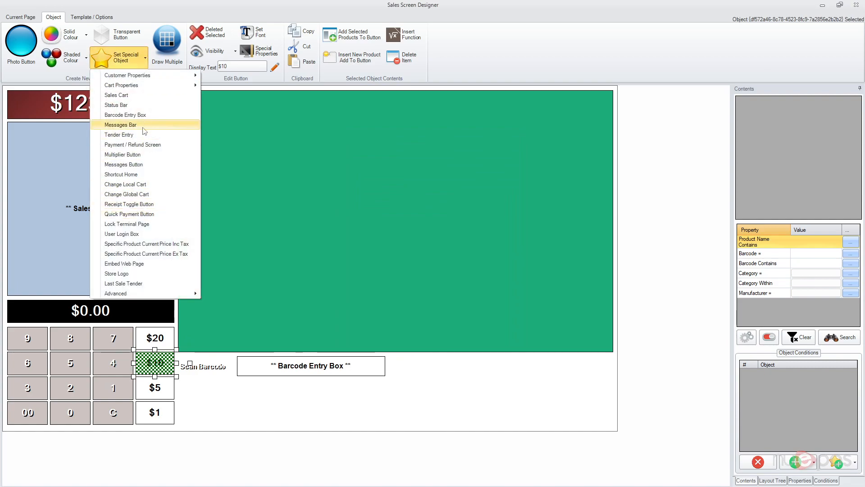
left_click(140, 214)
left_click_drag(415, 221, 400, 262)
left_click(499, 343)
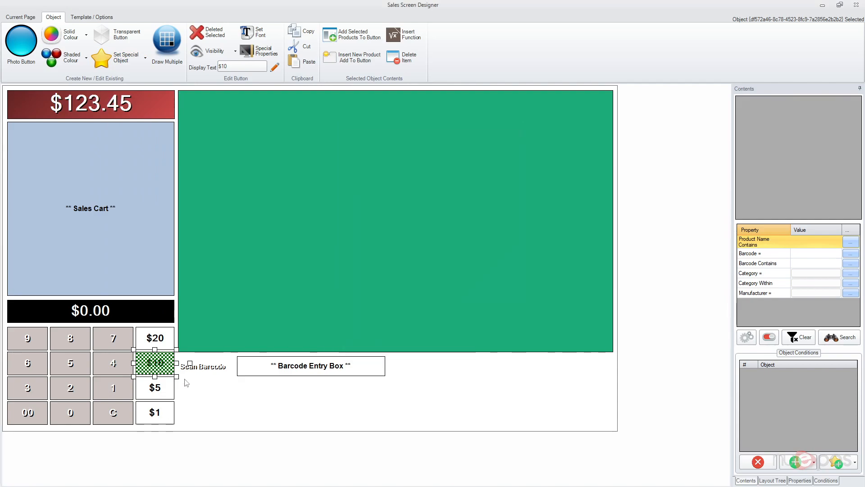
Make the $5 button a Quick Payment Button with the amount 5.00
left_click(171, 392)
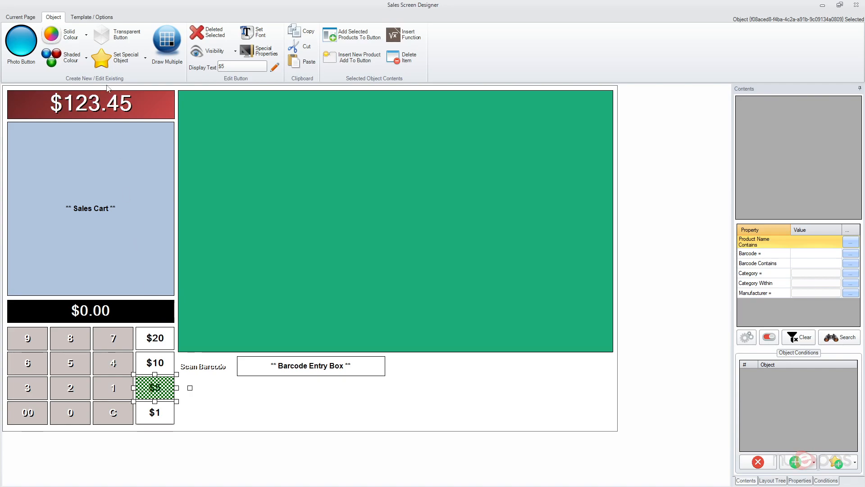
left_click(111, 57)
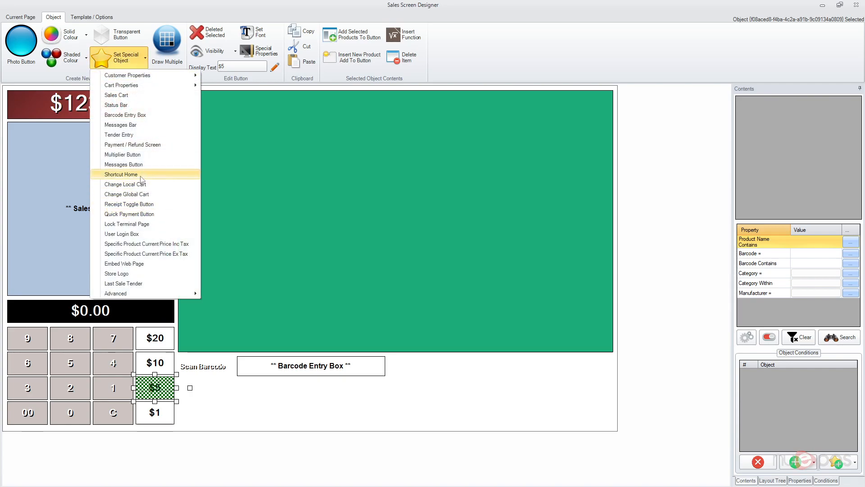
left_click(149, 214)
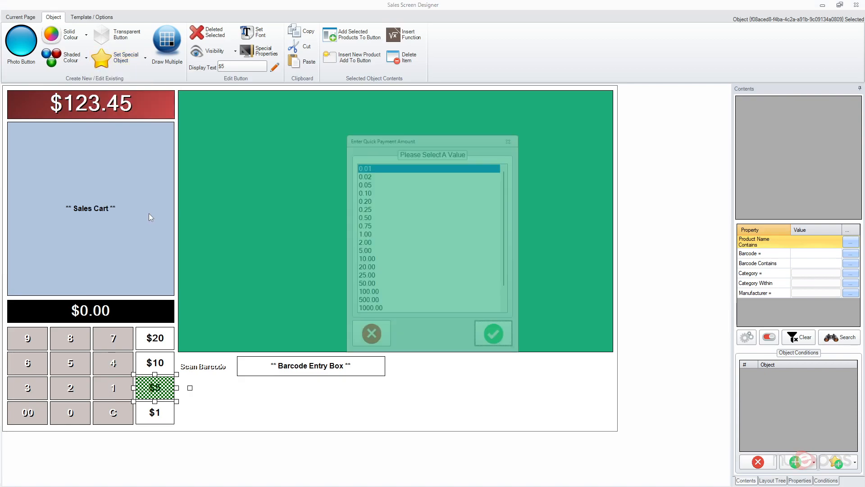
left_click_drag(417, 225, 408, 251)
left_click(500, 342)
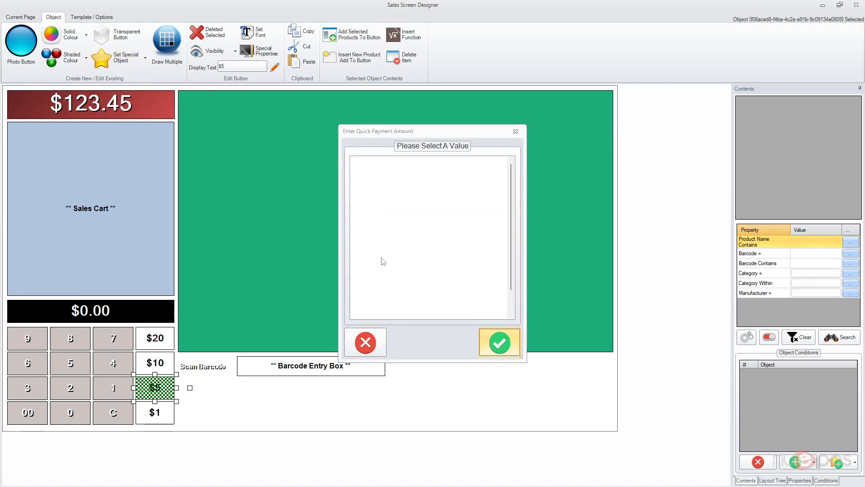
Make the $1 button a Quick Payment Button with the amount 1.00
left_click(122, 60)
left_click(122, 60)
left_click(157, 413)
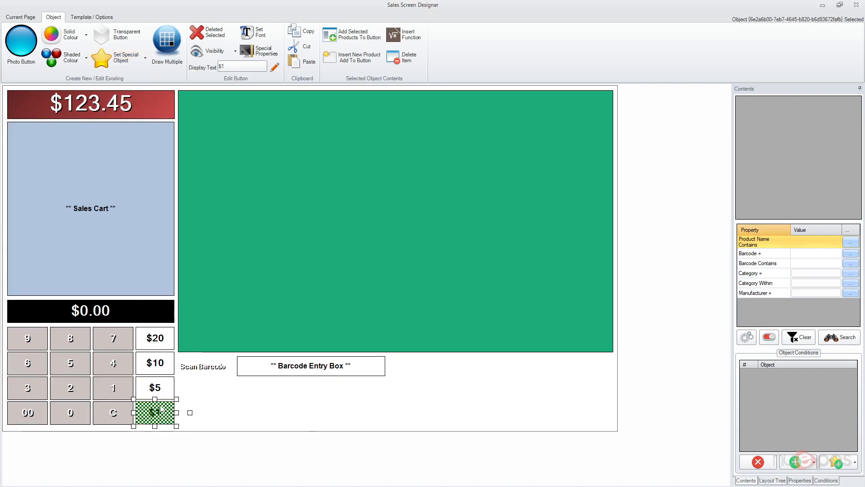
left_click(119, 58)
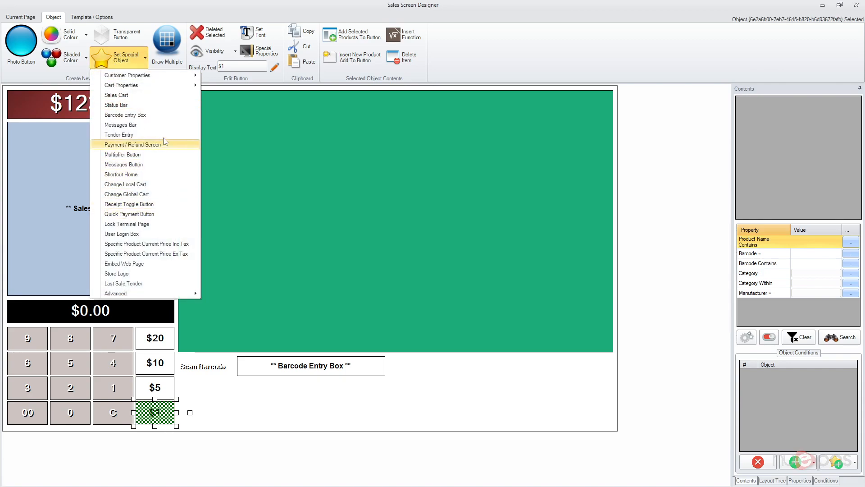
left_click(151, 214)
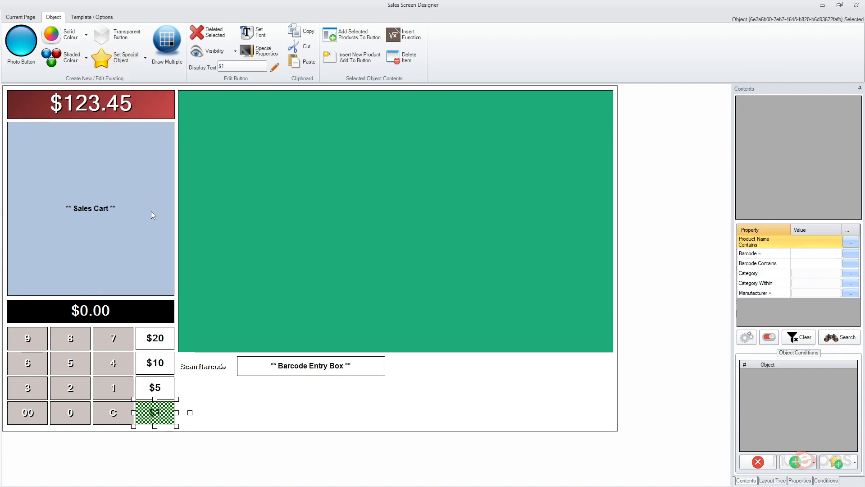
left_click(391, 234)
left_click(507, 343)
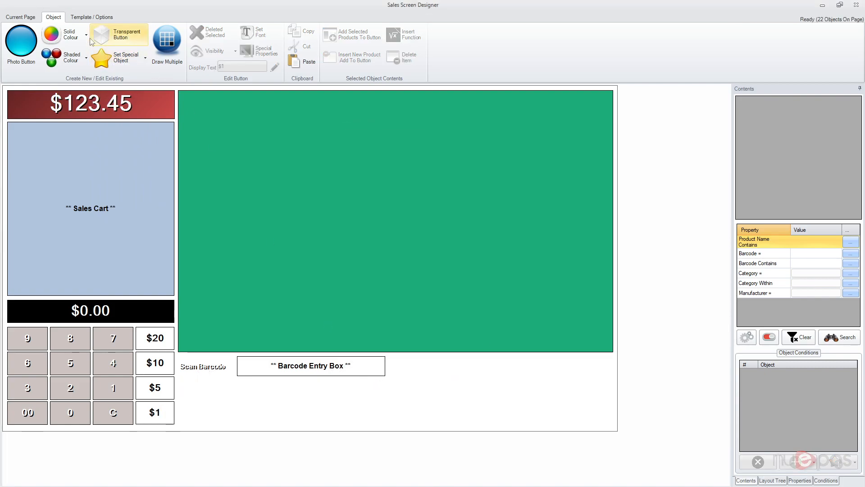
Create a solid purple button below the Scan Barcode label and size it to start a row beside the quick payment buttons
left_click(59, 38)
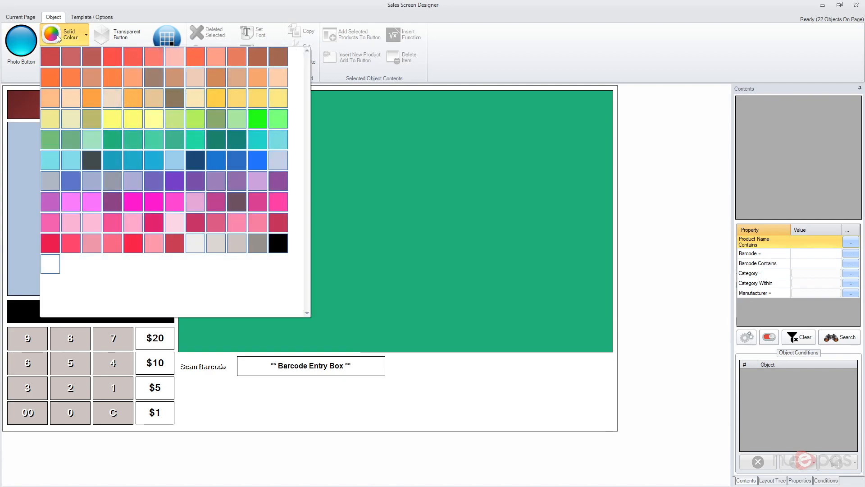
left_click(180, 187)
left_click_drag(247, 141, 251, 424)
left_click(82, 20)
left_click(271, 412)
left_click(210, 400)
left_click(274, 408)
left_click_drag(201, 390, 276, 389)
Duplicate the purple button into a row of five equal buttons and a narrower sixth one ending at the green area's right edge
left_click_drag(375, 408, 235, 409)
left_click_drag(297, 410, 407, 390)
left_click_drag(515, 390, 373, 410)
key("ctrl+c")
key("ctrl+v")
left_click_drag(428, 404, 551, 401)
left_click(580, 370)
left_click(572, 401)
key("Delete")
left_click(569, 418)
left_click(517, 415)
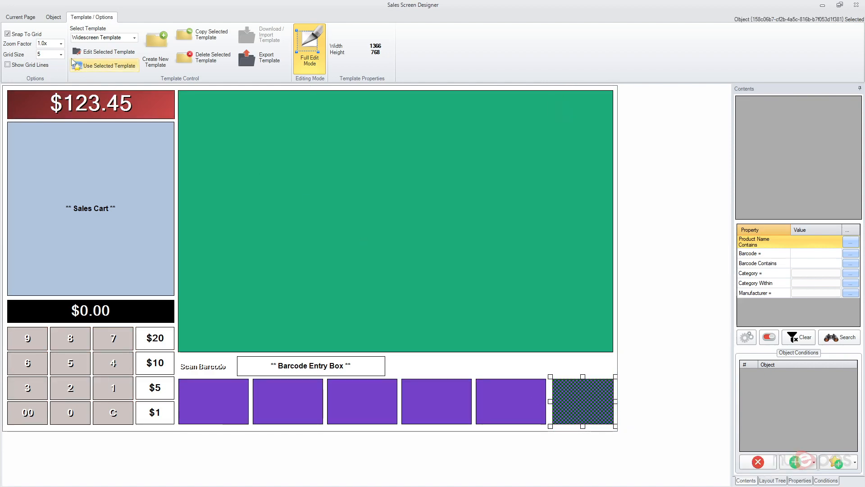
Recolour the narrower last button in the purple row solid blue
left_click(20, 17)
left_click(53, 17)
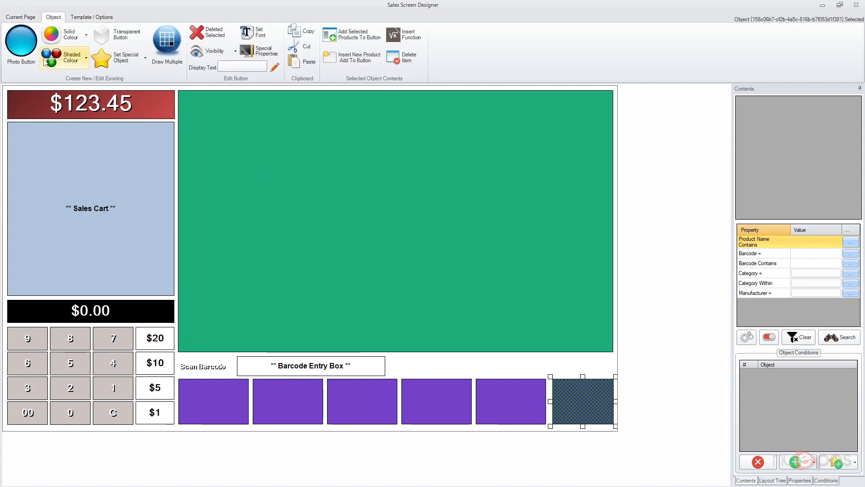
left_click(65, 36)
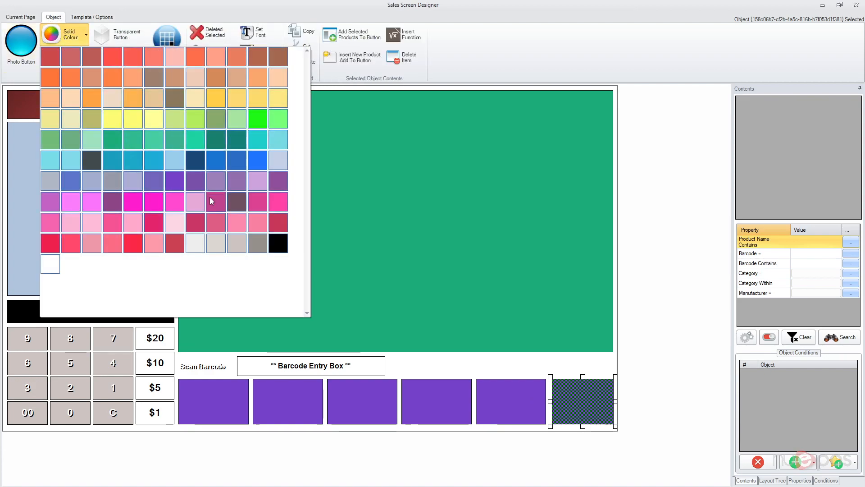
left_click(156, 183)
left_click(65, 36)
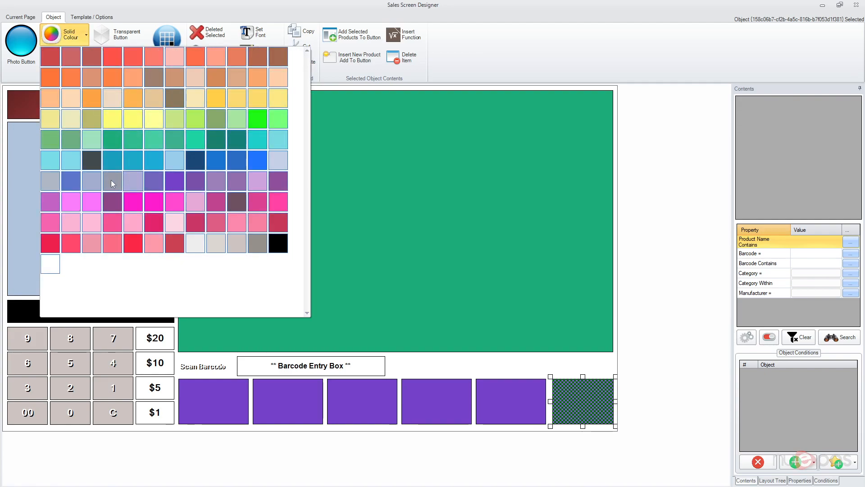
left_click(173, 261)
left_click(524, 372)
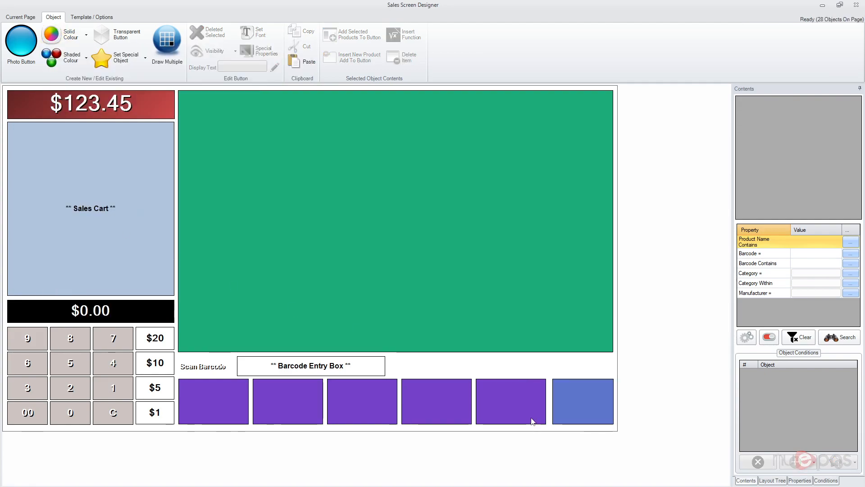
Set the display text of the blue button to Exit
left_click(561, 408)
left_click(242, 68)
type("Exit")
key("Return")
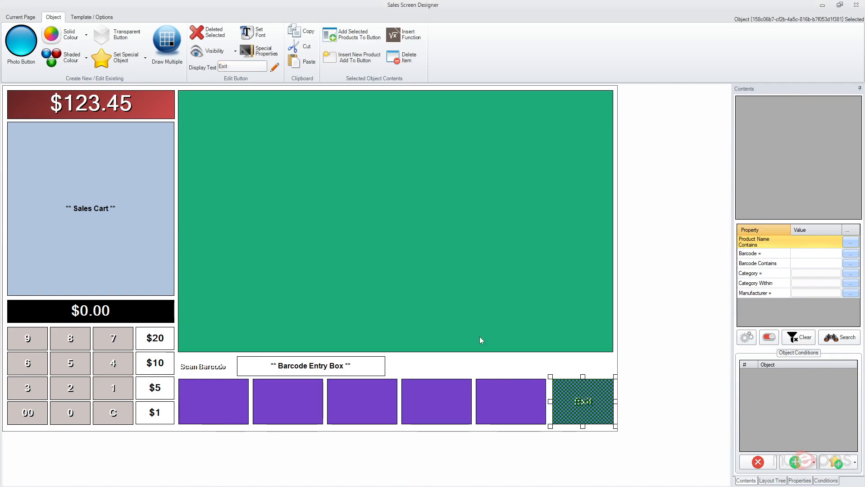
Add the Exit Sales Screen function to the Exit button and deselect it
left_click(825, 458)
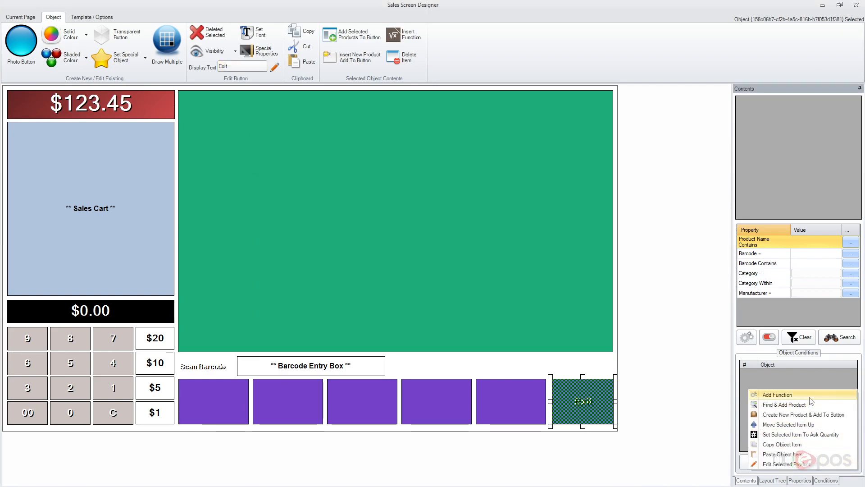
left_click(772, 391)
left_click(406, 281)
type("e")
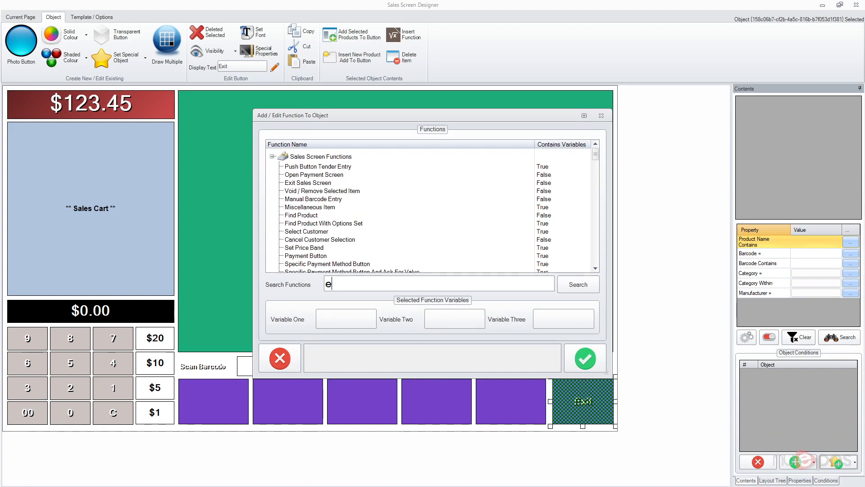
left_click(302, 183)
left_click(584, 358)
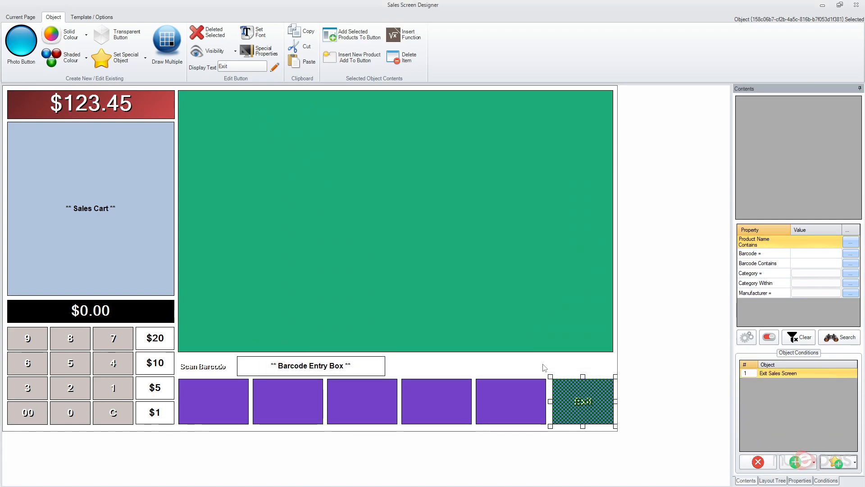
left_click(458, 365)
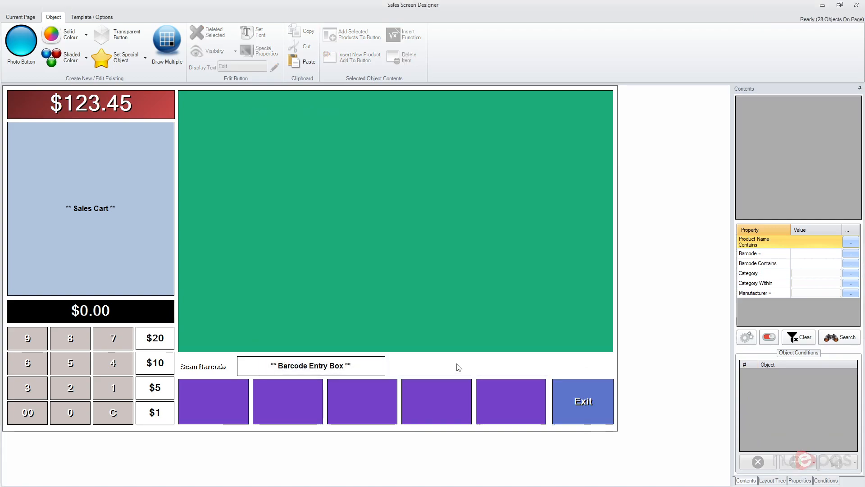
Set the display text of the first purple button to Lock Terminal
left_click(215, 398)
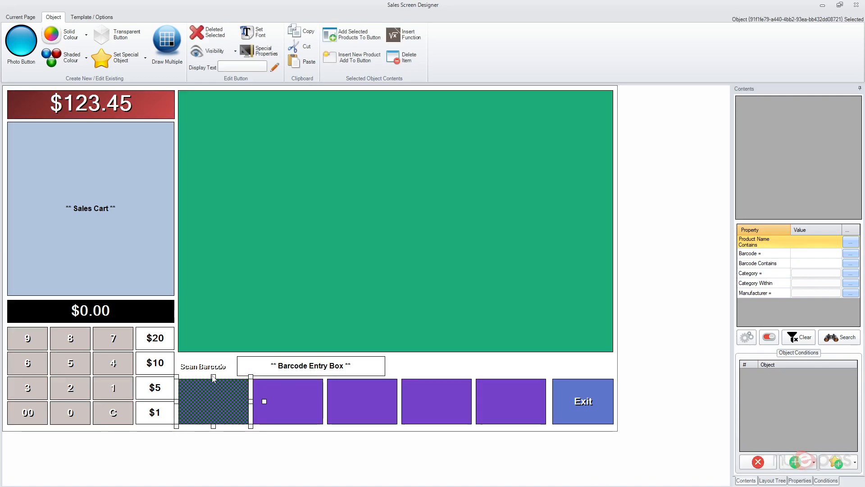
left_click(229, 67)
type("Lock")
key("Return")
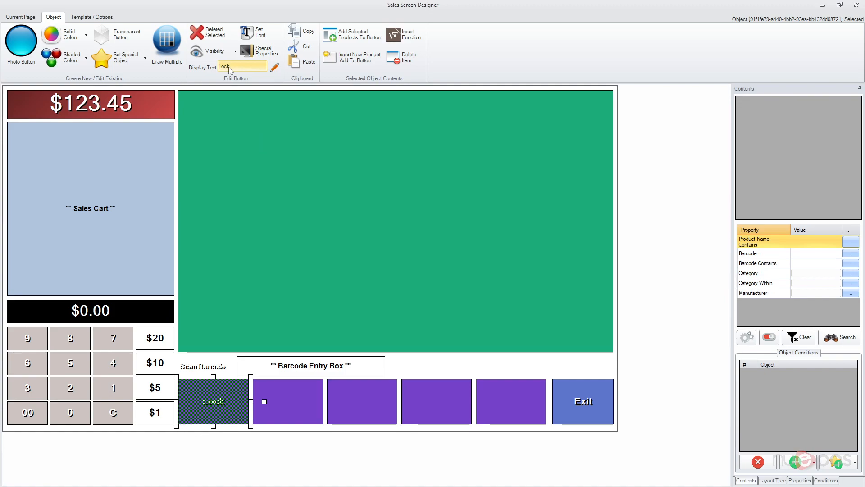
left_click(257, 67)
type("Terminal")
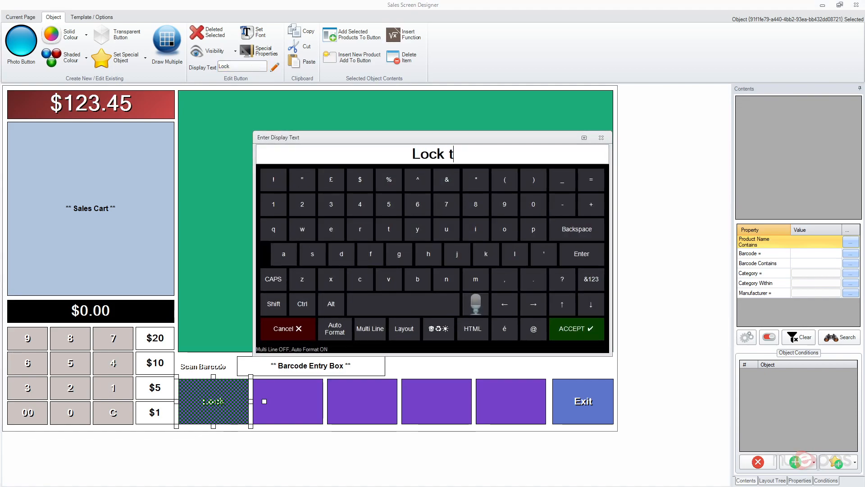
key("Return")
Set the display text of the second purple button to Select Customer
left_click(305, 394)
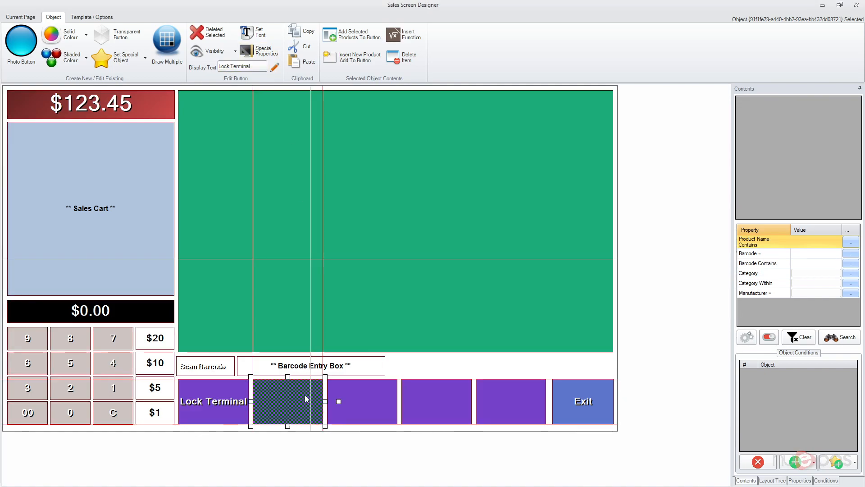
left_click(237, 66)
type("Select Customer")
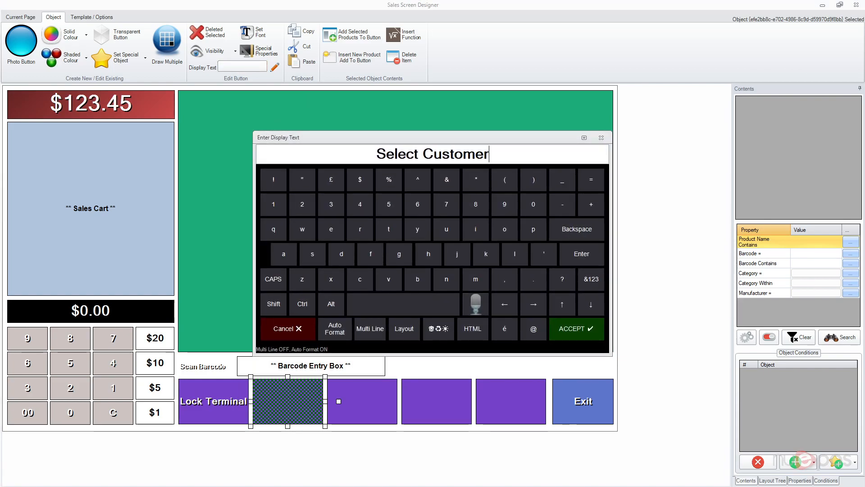
key("Return")
Set the display text of the third purple button to Messages
left_click(388, 387)
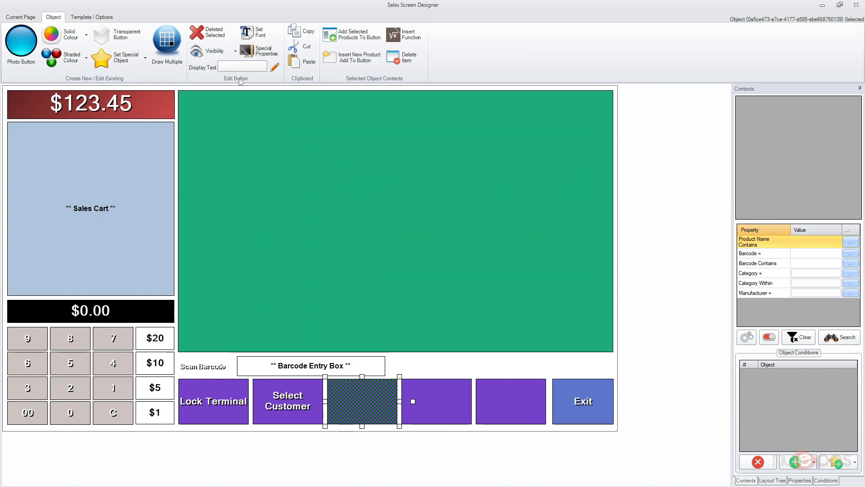
left_click(237, 67)
type("Message")
key("Return")
left_click(237, 68)
type("s")
key("Return")
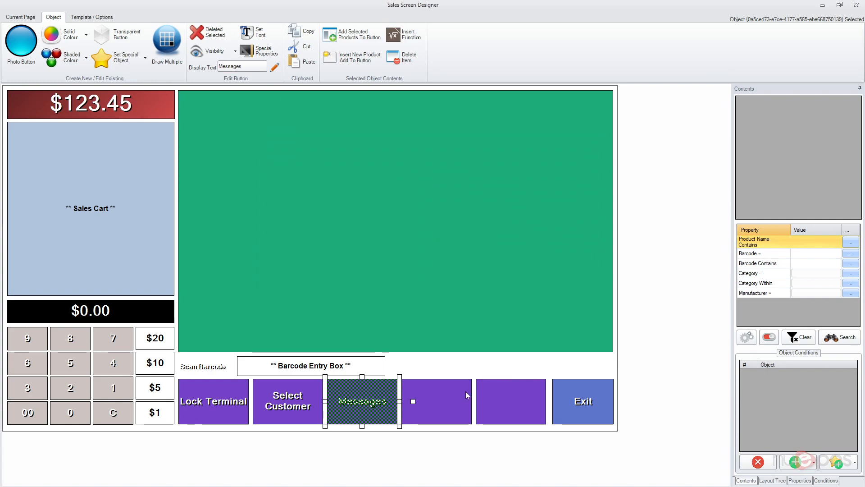
Set the display text of the two remaining blank purple buttons to CASH and CARD, in that order
left_click(464, 392)
left_click(237, 69)
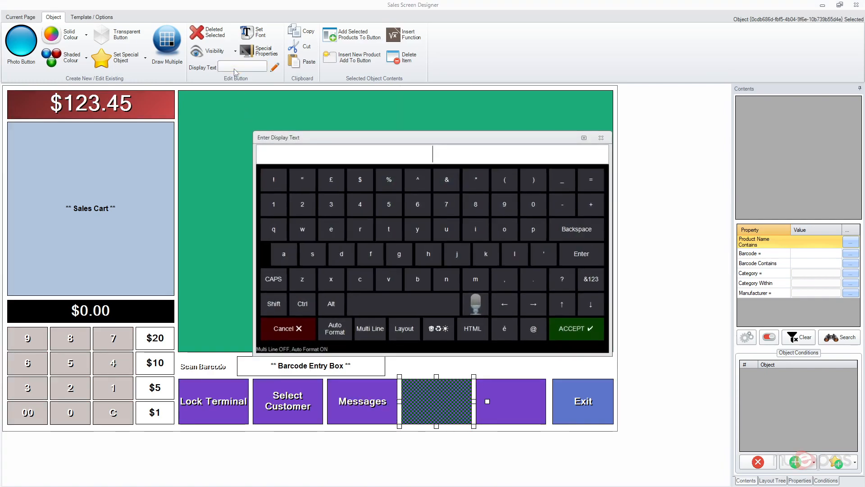
type("CASH")
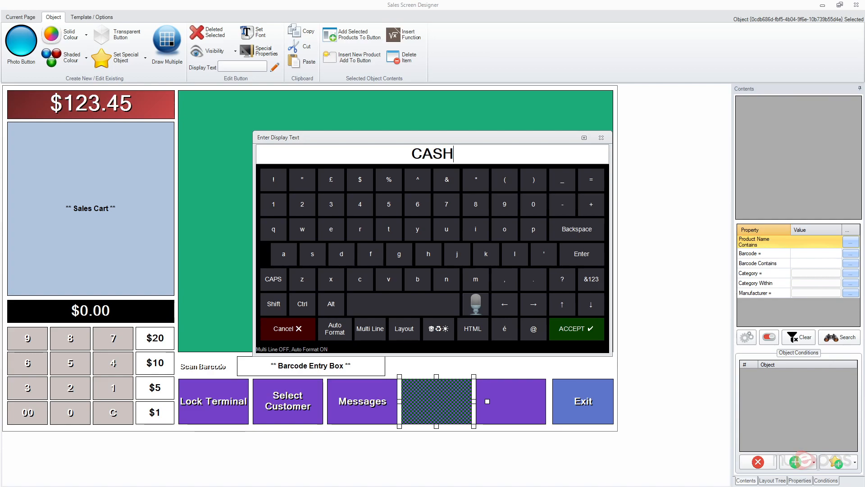
key("Return")
left_click(520, 401)
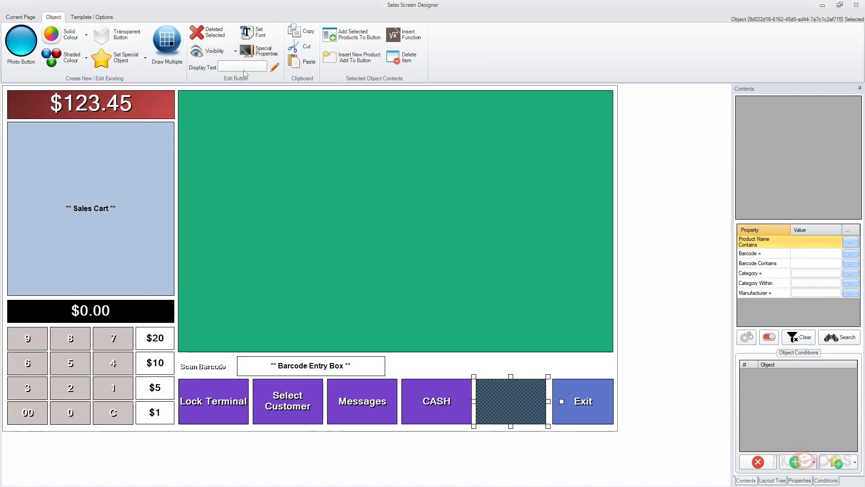
left_click(236, 69)
type("CARD")
key("Return")
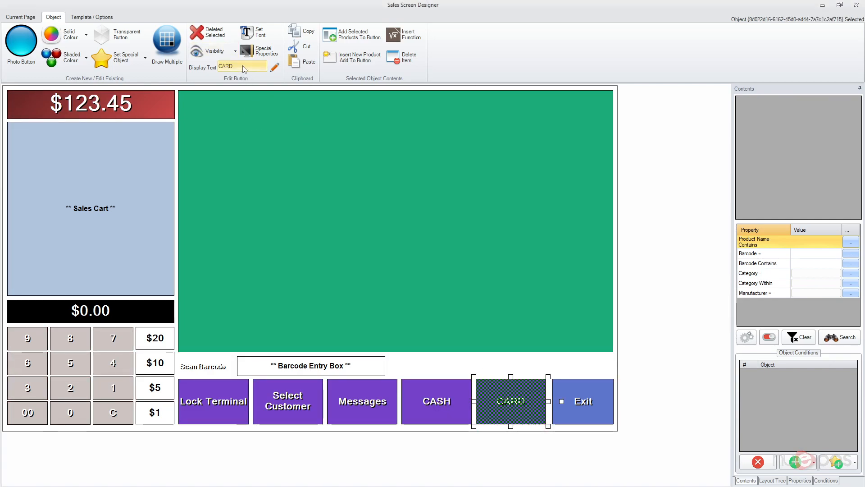
Assign the Specific Payment Method Button function to the CASH button with Cash as the payment method
left_click(440, 413)
right_click(750, 390)
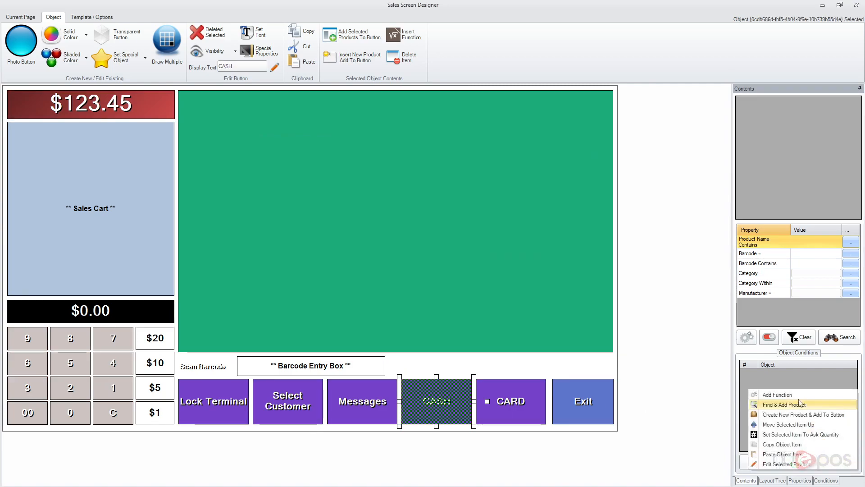
left_click(777, 395)
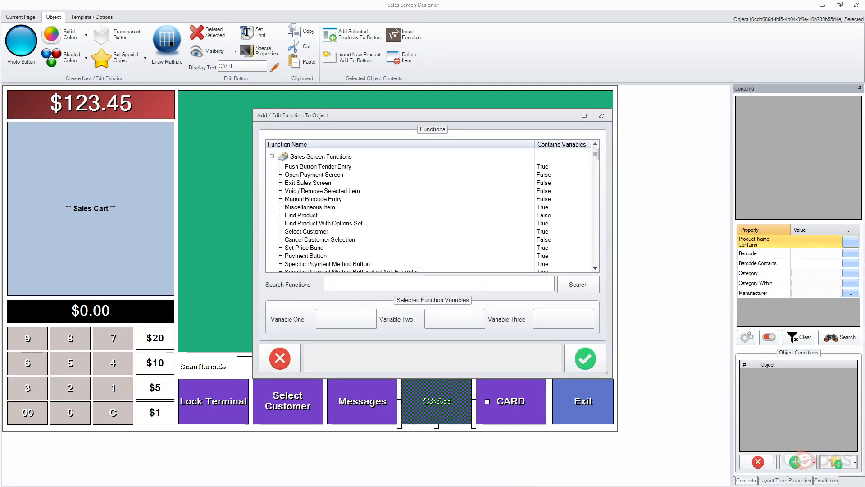
type("payment")
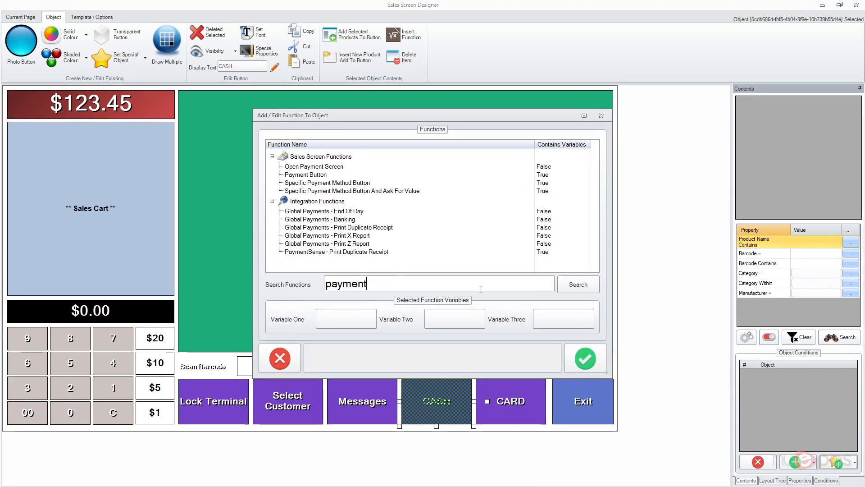
left_click(322, 182)
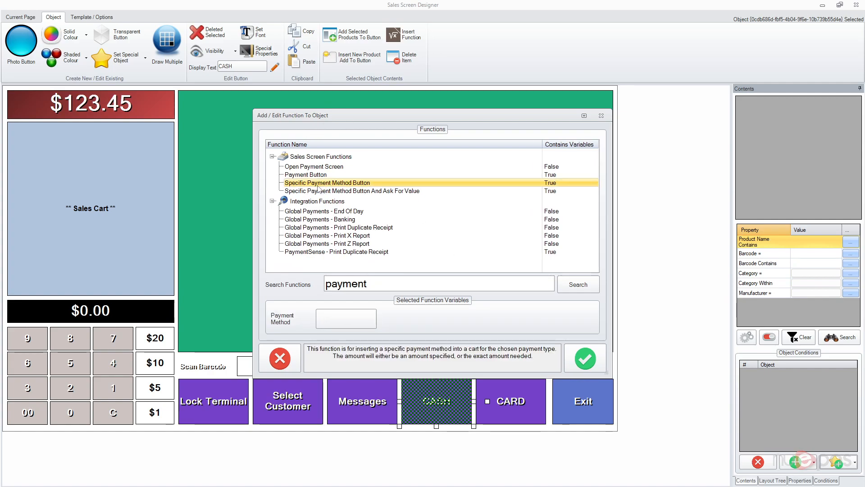
left_click(343, 320)
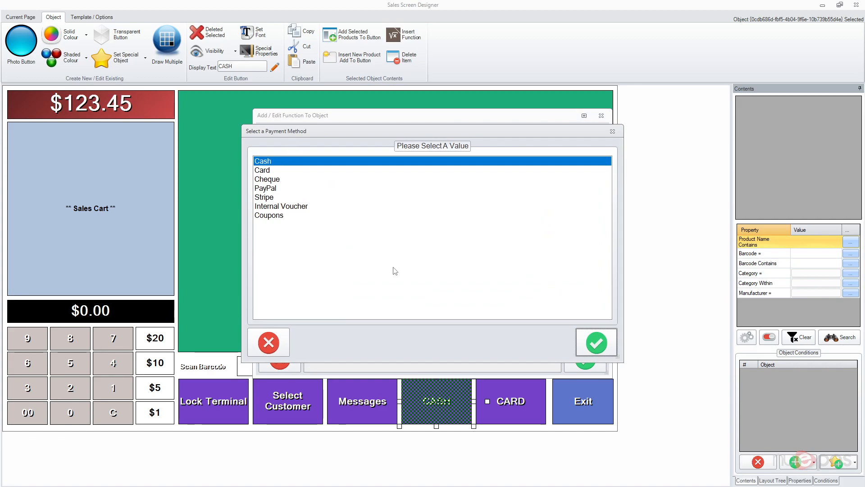
left_click(596, 342)
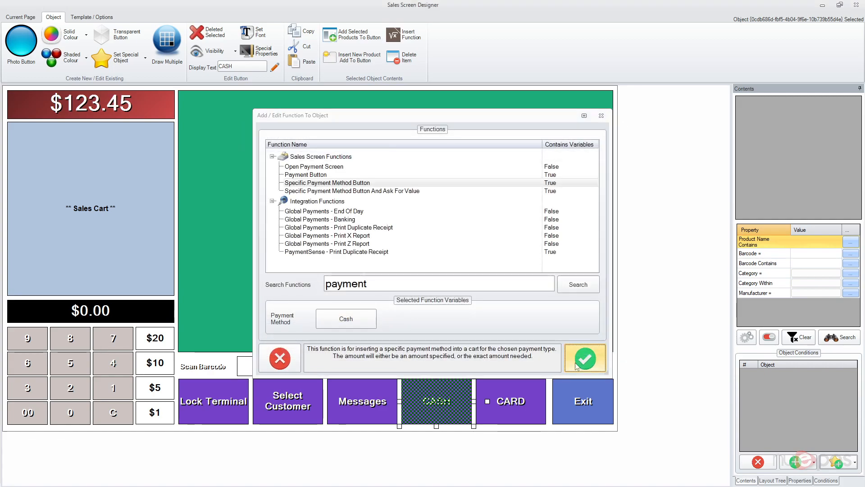
left_click(585, 358)
Search the functions for "payment" for the CARD button and choose Specific Payment Method Button
left_click(529, 404)
right_click(809, 392)
left_click(809, 395)
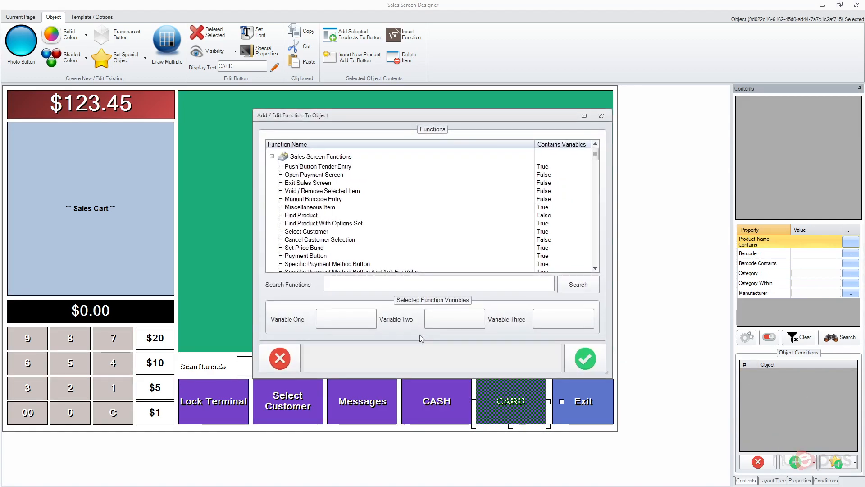
type("payment")
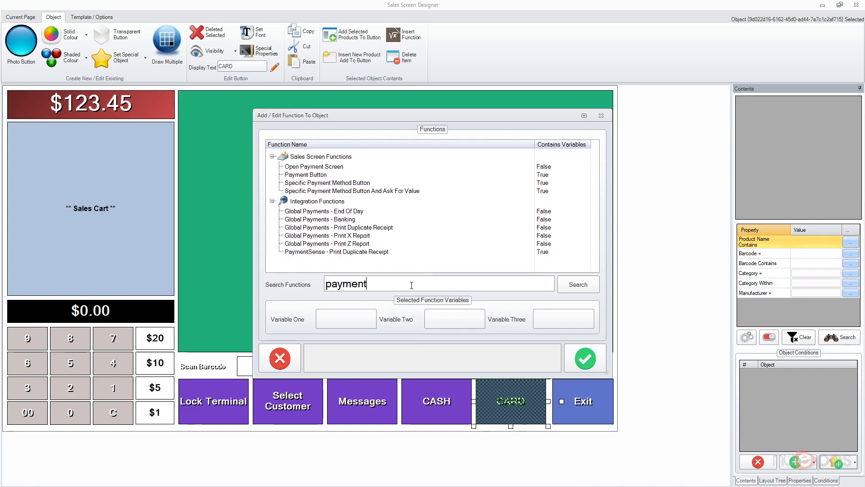
left_click(337, 176)
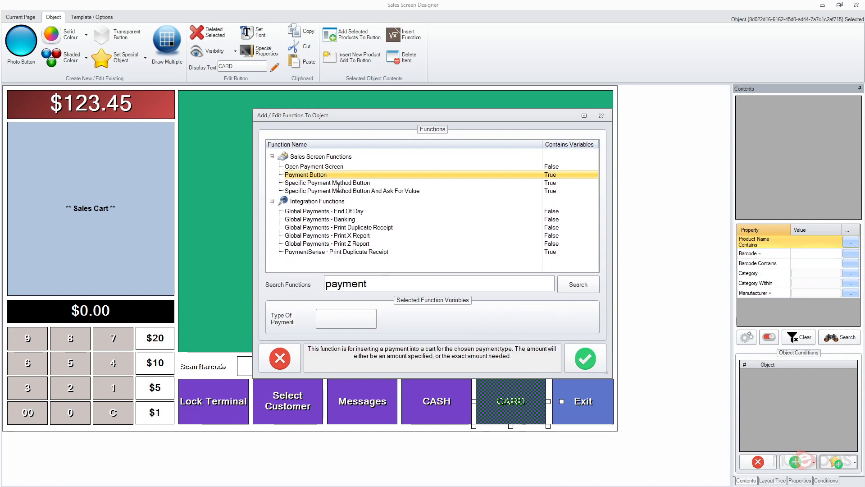
left_click(340, 183)
left_click(325, 175)
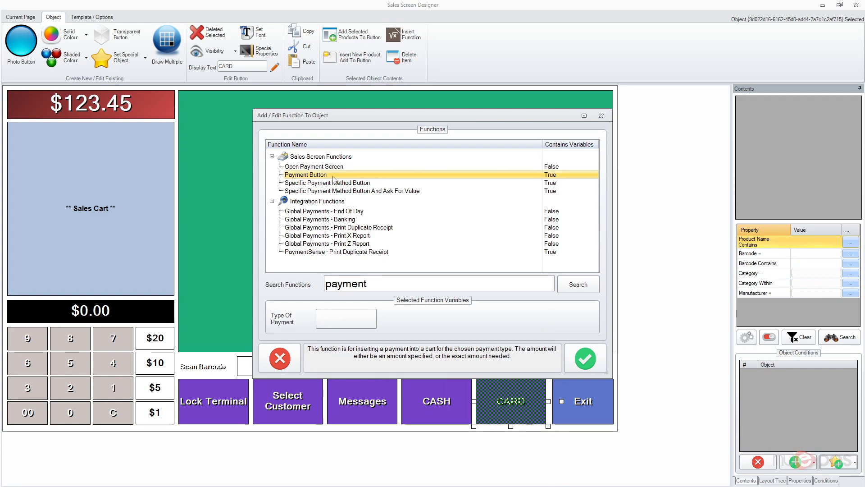
left_click(335, 182)
Set the function's payment method to Card and apply it to the CARD button
left_click(356, 311)
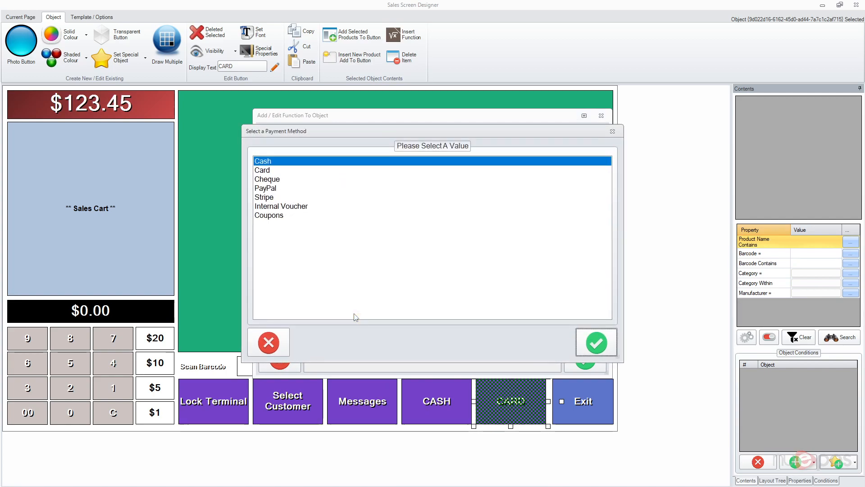
left_click_drag(317, 120, 391, 131)
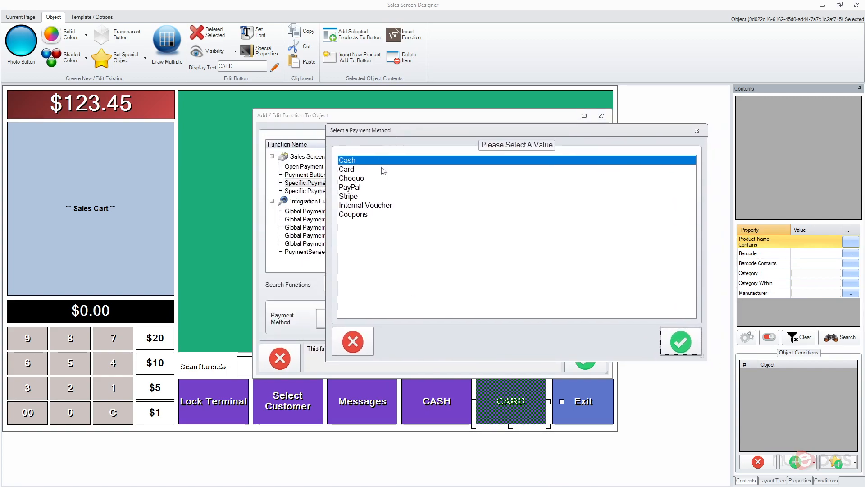
left_click(357, 189)
left_click(358, 196)
left_click(359, 187)
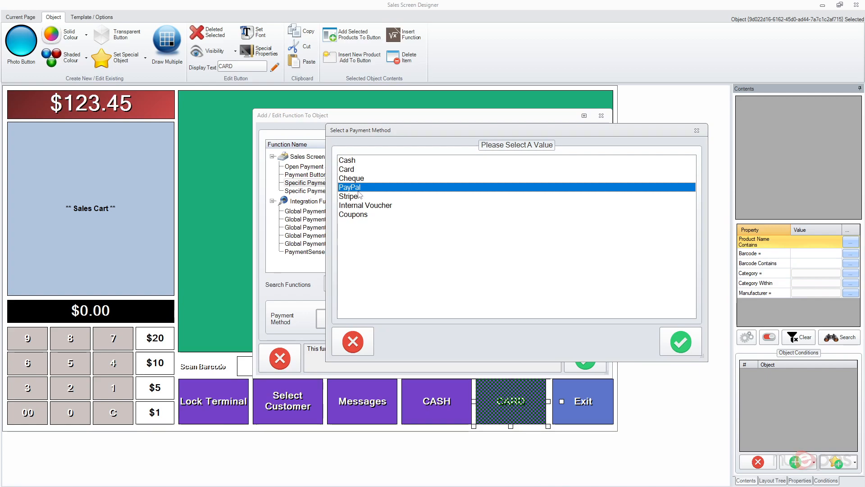
left_click(358, 172)
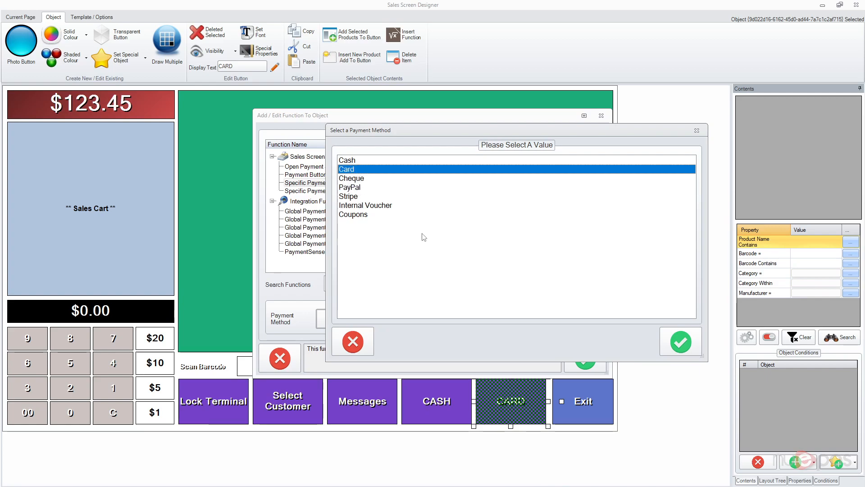
left_click(680, 342)
left_click(585, 358)
left_click(475, 364)
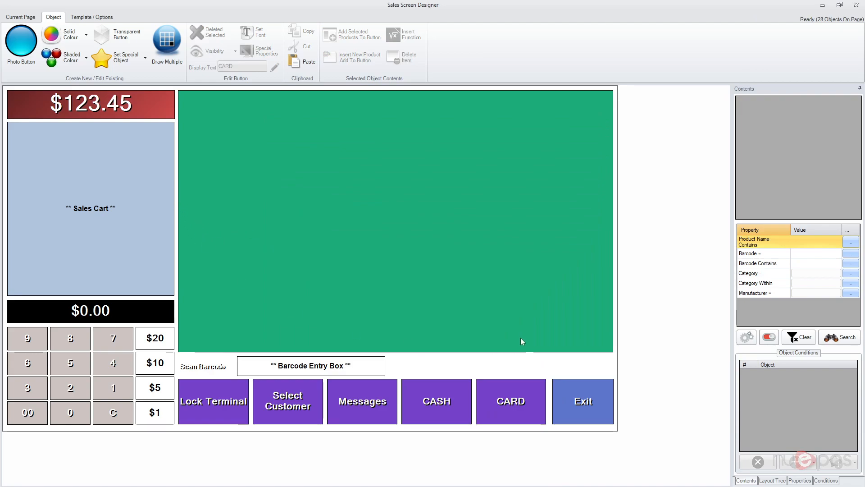
left_click_drag(605, 368, 223, 404)
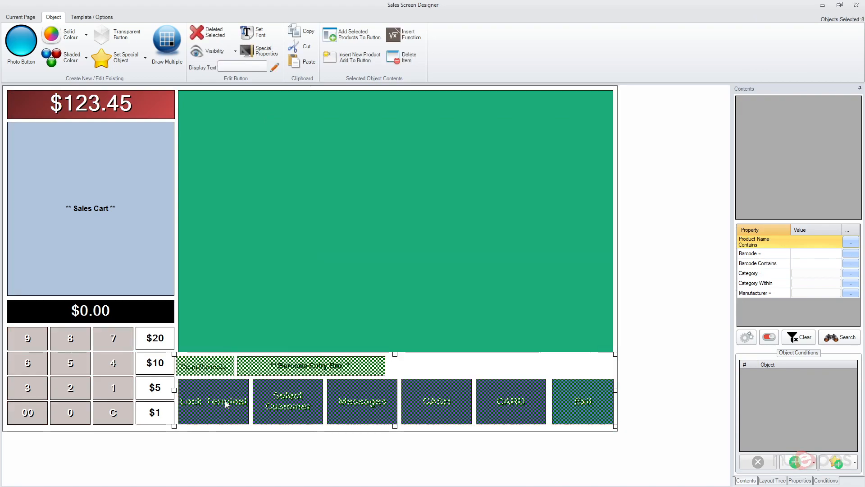
left_click(491, 366)
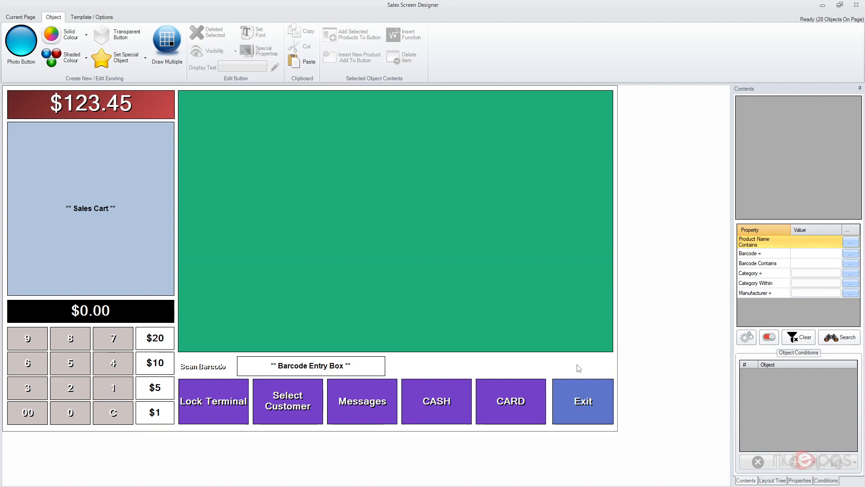
left_click_drag(585, 361, 202, 412)
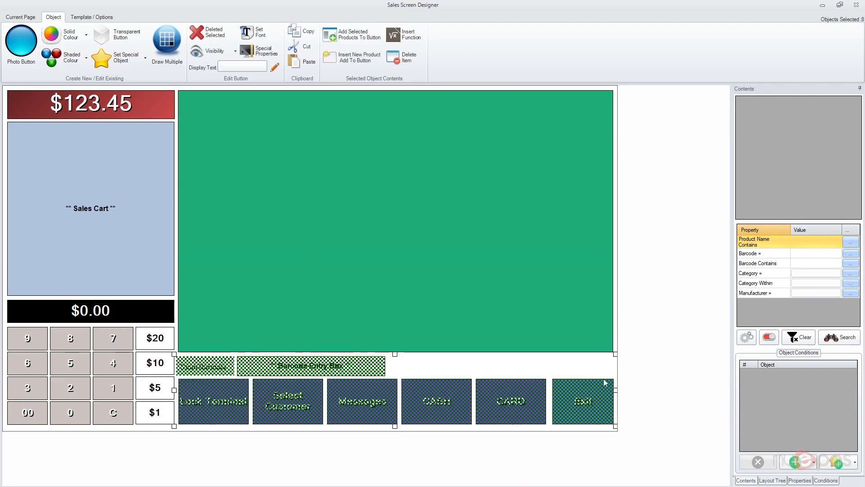
left_click(433, 374)
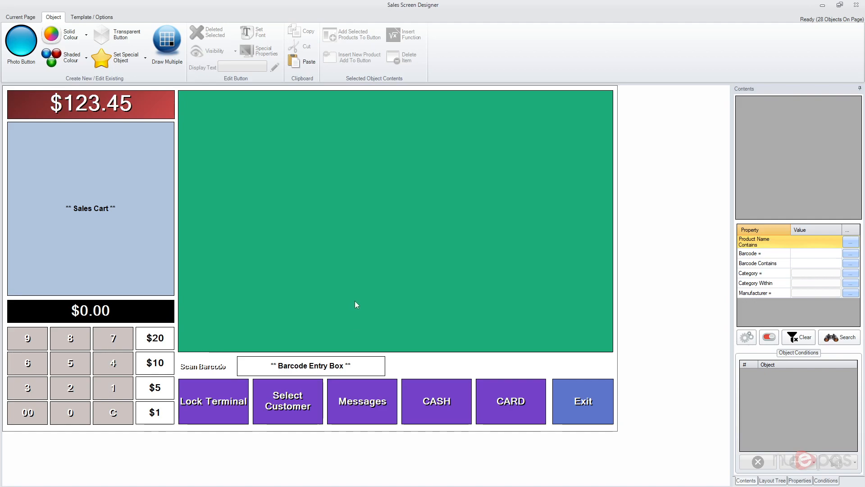
Delete the large green placeholder object above the barcode row
left_click(459, 303)
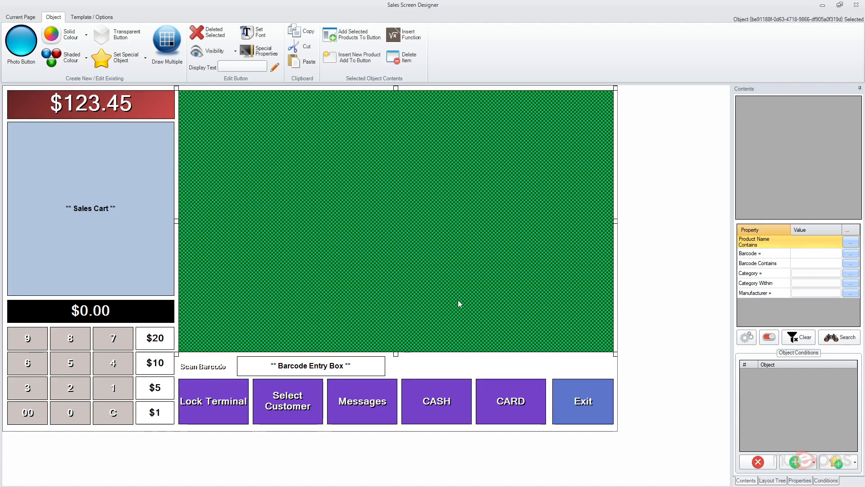
key("Delete")
left_click_drag(207, 100, 609, 348)
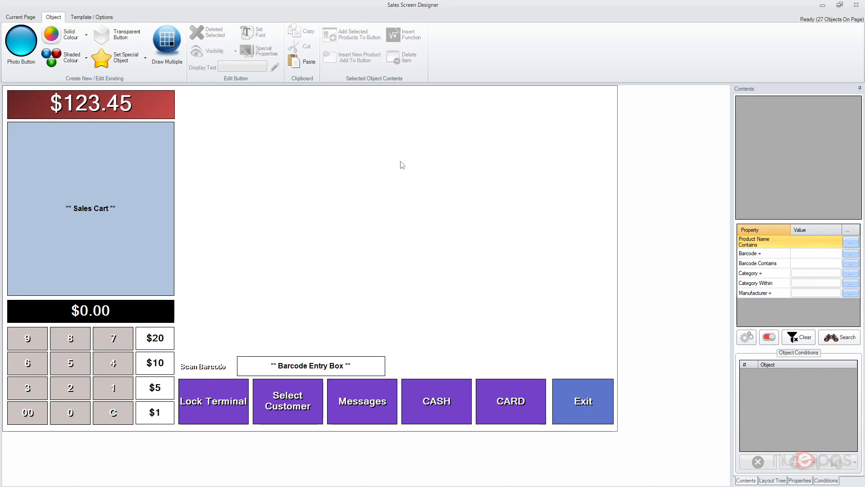
Add a small transparent button immediately right of the barcode entry box and set its display text to Cart Total
left_click(114, 38)
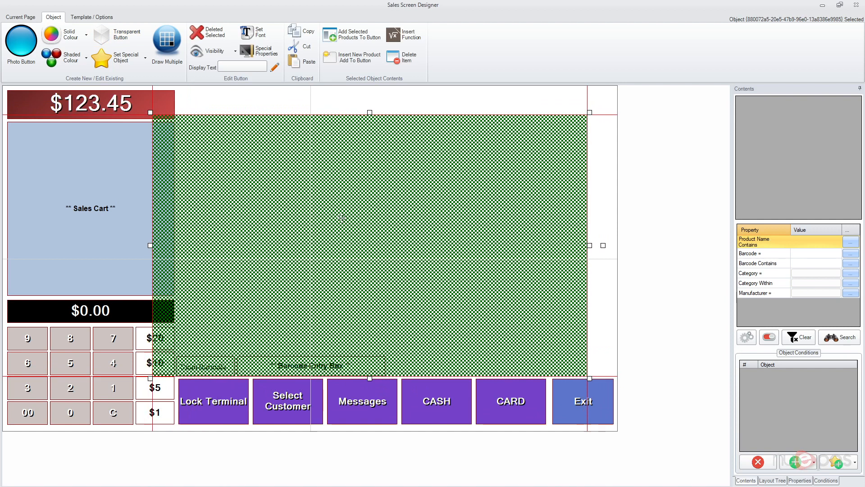
left_click_drag(175, 114, 387, 352)
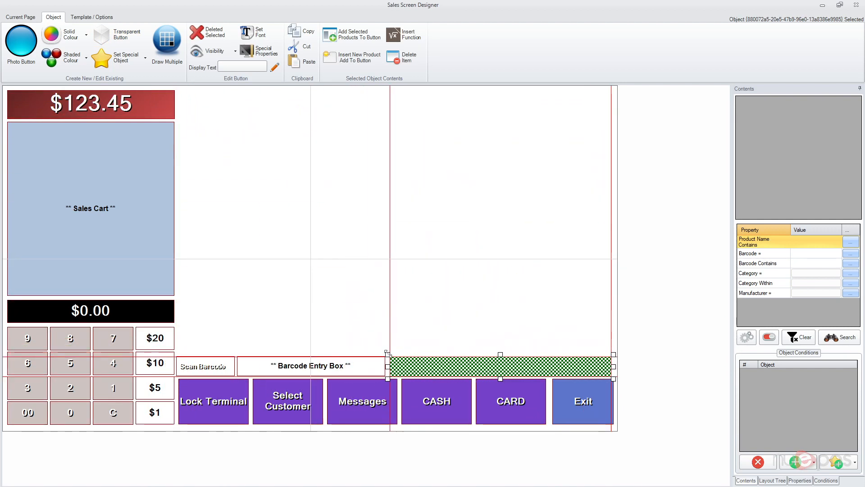
left_click_drag(613, 366, 435, 366)
left_click(236, 67)
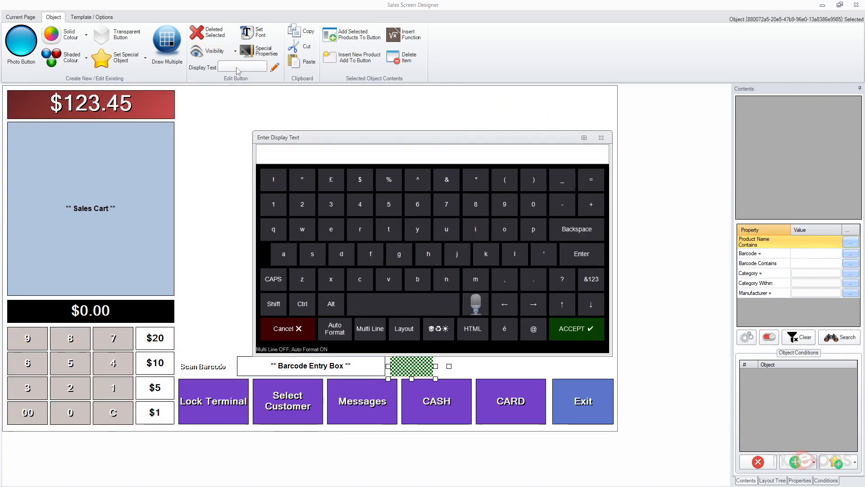
type("Cart Total")
key("Return")
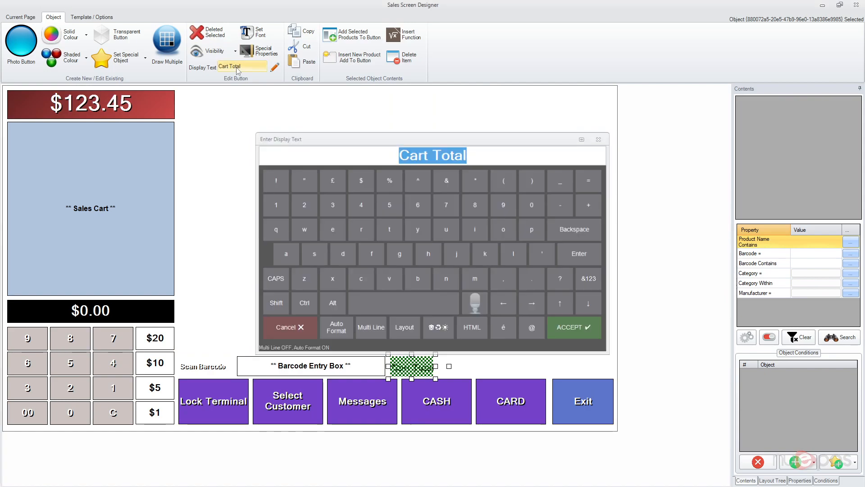
Duplicate the Cart Total label to its right and turn the copy into a slightly wider Cart Total Inc Tax field
left_click_drag(415, 360, 463, 372)
left_click(456, 353)
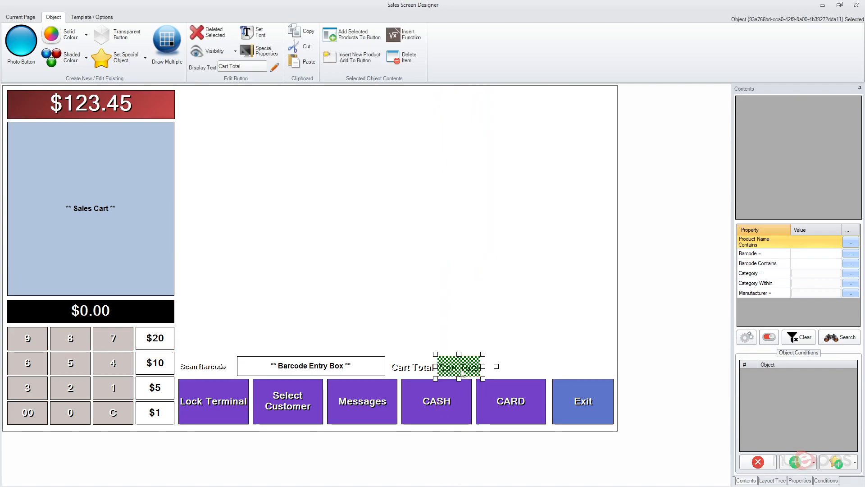
left_click(126, 57)
mouse_move(136, 86)
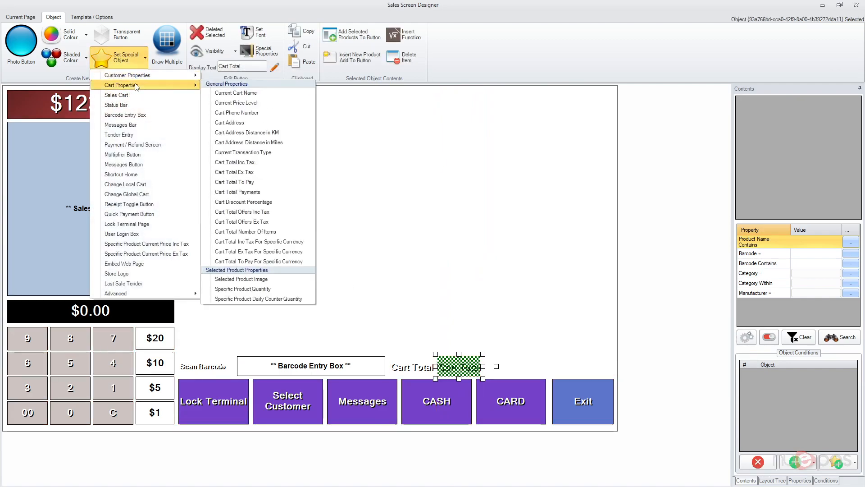
left_click(265, 164)
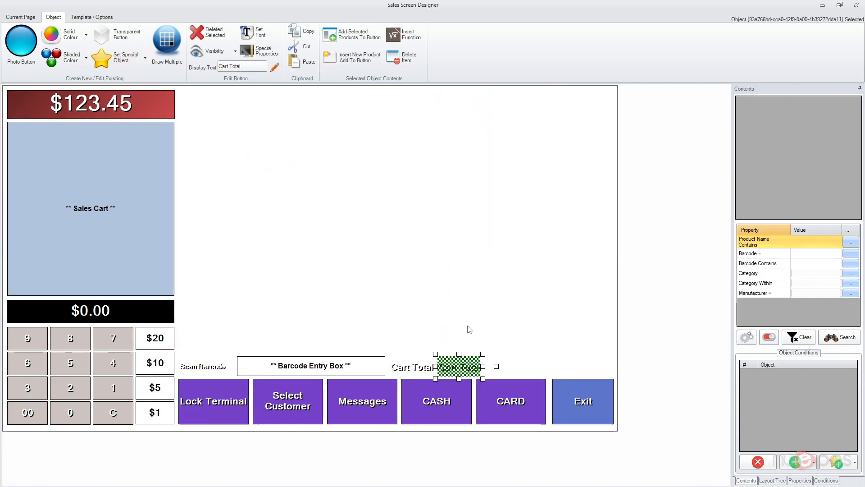
left_click_drag(485, 371, 503, 366)
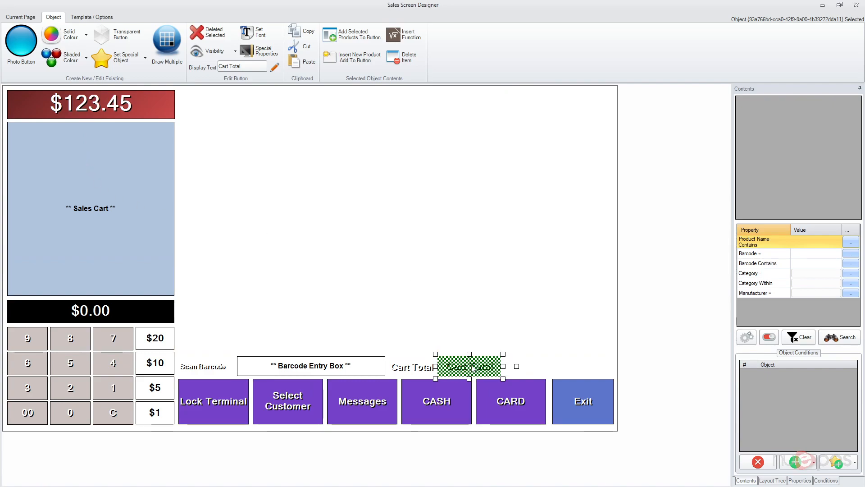
Set the display text of the Cart Total Inc Tax field to $0.00
left_click(244, 65)
type("$0.,0")
key("BackSpace")
key("BackSpace")
type("00")
key("Return")
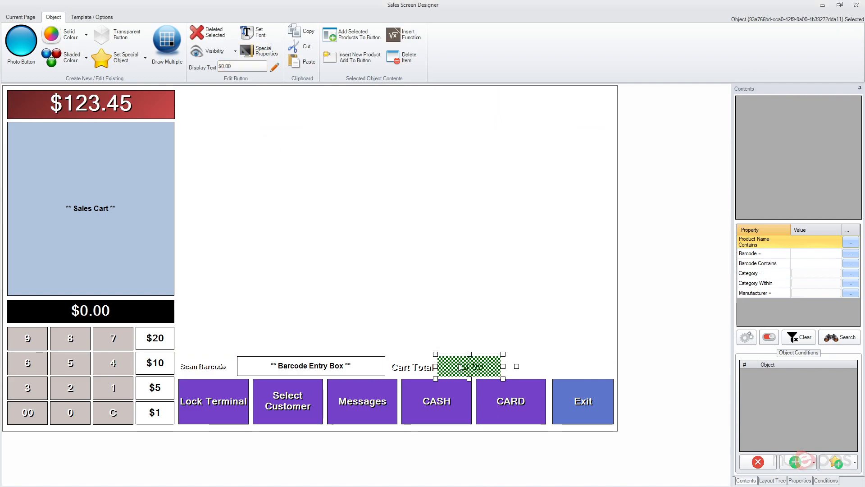
left_click(496, 325)
Enlarge the font of the Cart Total label and of the $0.00 field beside it
left_click(421, 370)
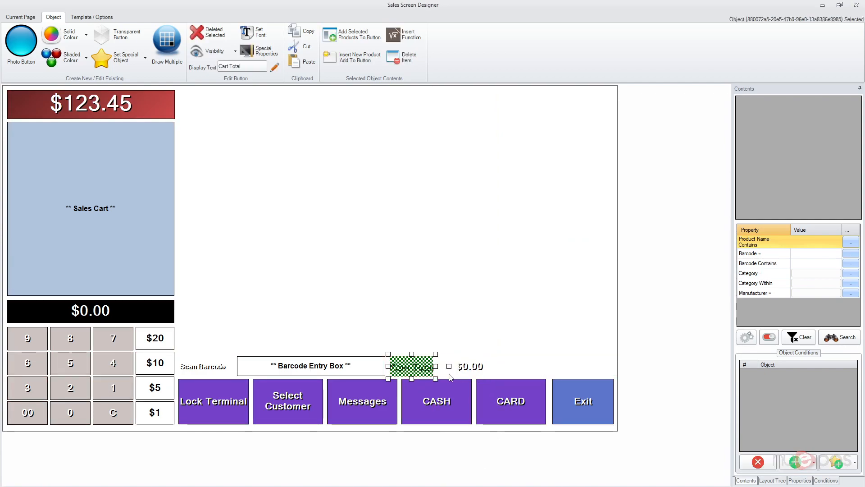
left_click(525, 357)
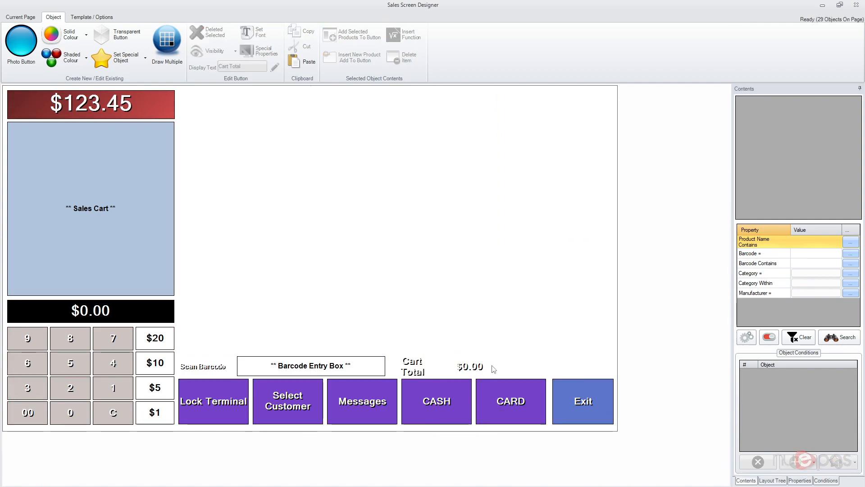
left_click(450, 369)
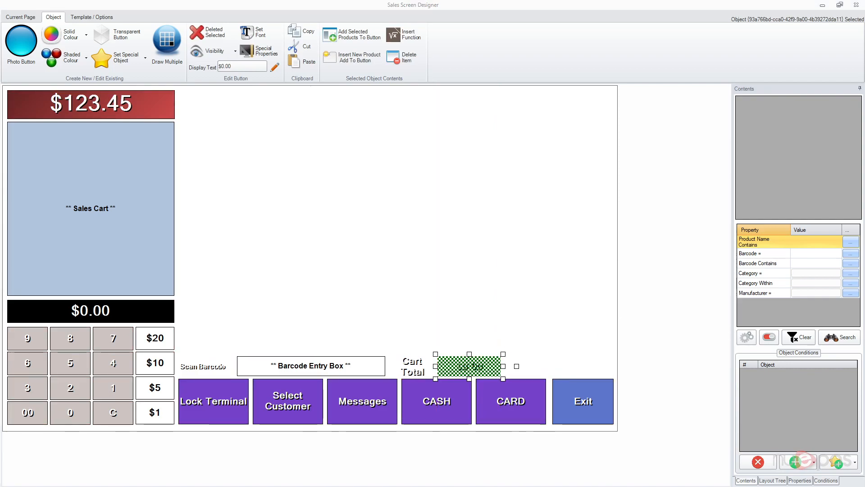
left_click(553, 299)
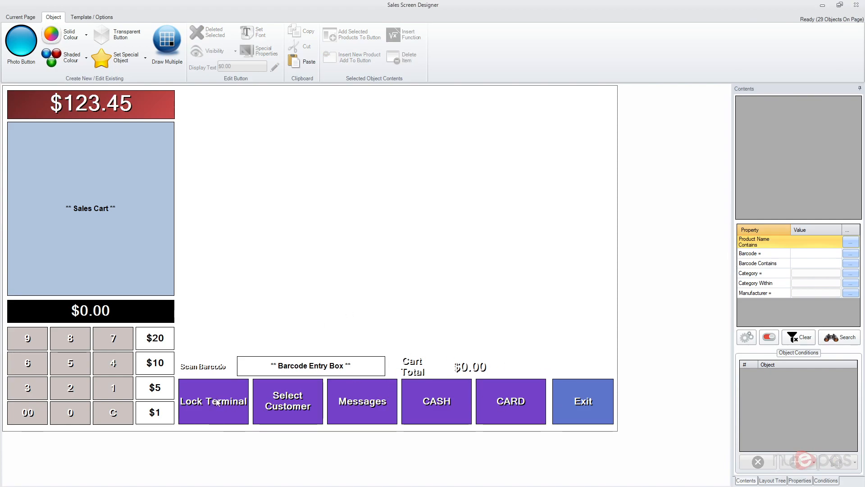
Duplicate the CARD button and fit the copy into the free space right of the $0.00 cart total field
left_click(512, 398)
left_click(554, 352)
left_click_drag(505, 399, 531, 348)
left_click_drag(574, 325, 616, 353)
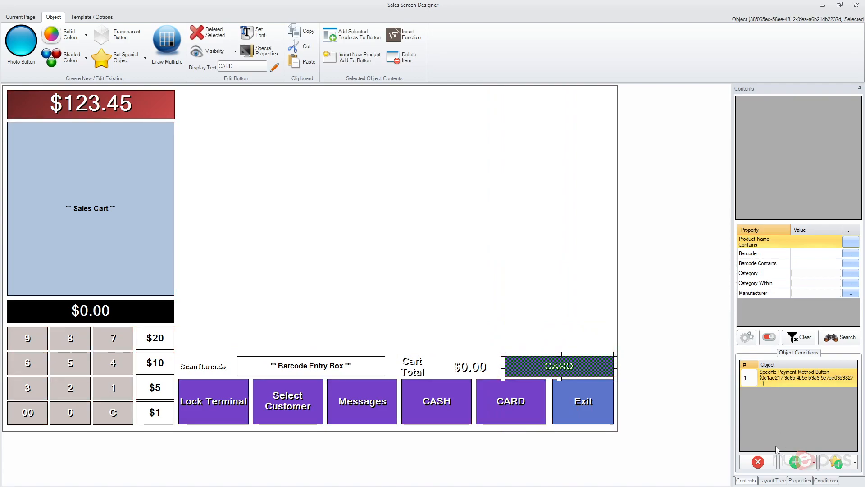
Remove the payment method function from the copied CARD button above Exit and set its display text to More Functions
left_click(758, 462)
left_click(247, 68)
type("Functions")
key("Return")
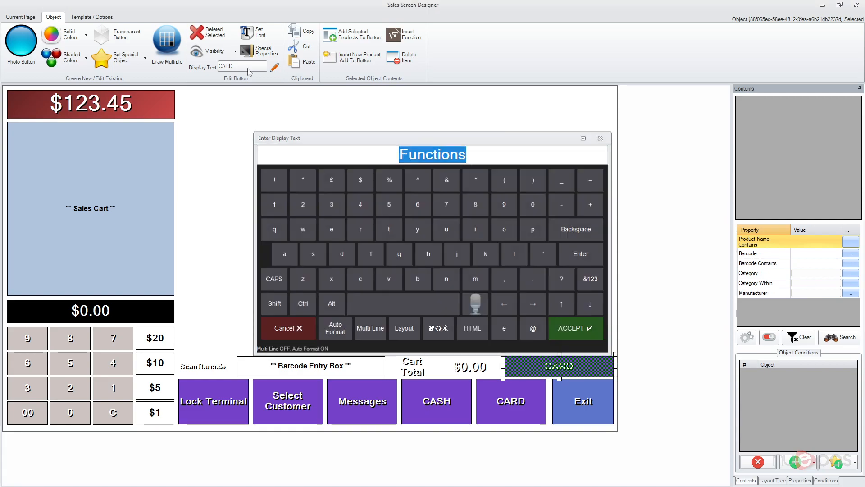
left_click(503, 350)
left_click(507, 359)
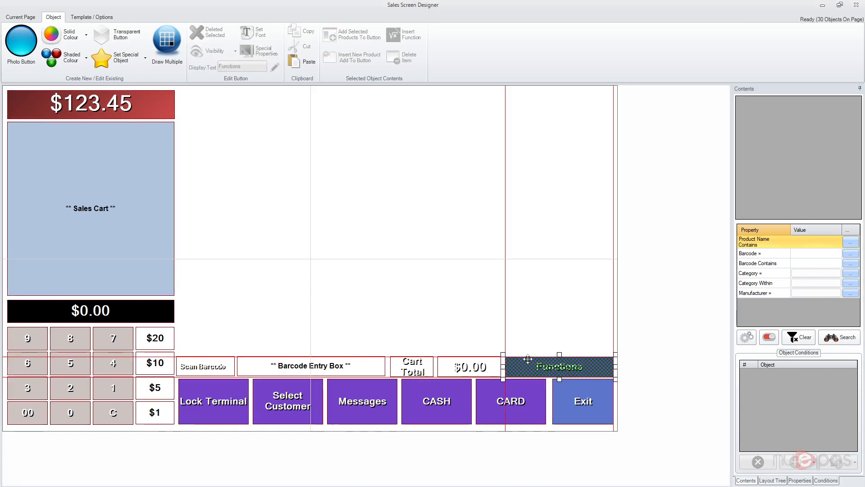
left_click(240, 68)
type("Morefunctions")
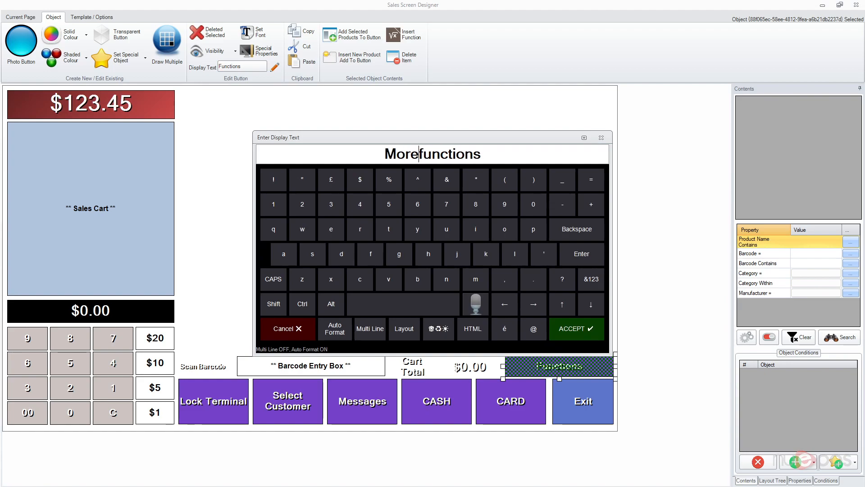
key("Return")
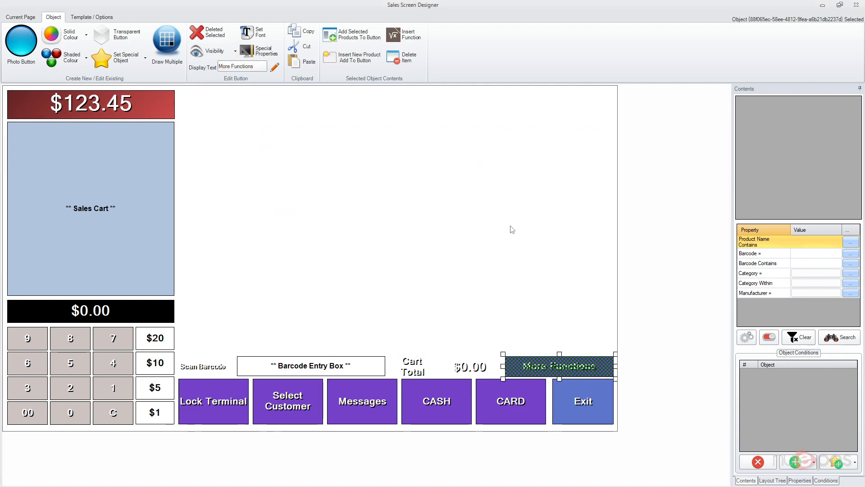
left_click(512, 230)
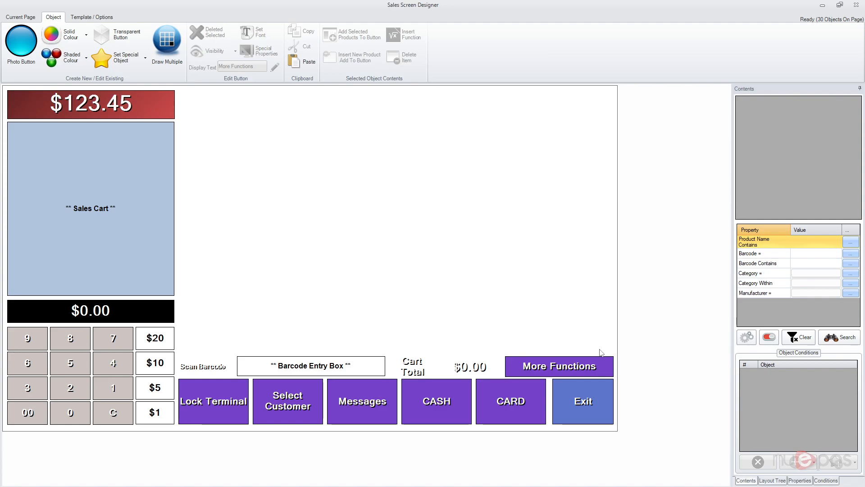
left_click_drag(598, 354, 424, 374)
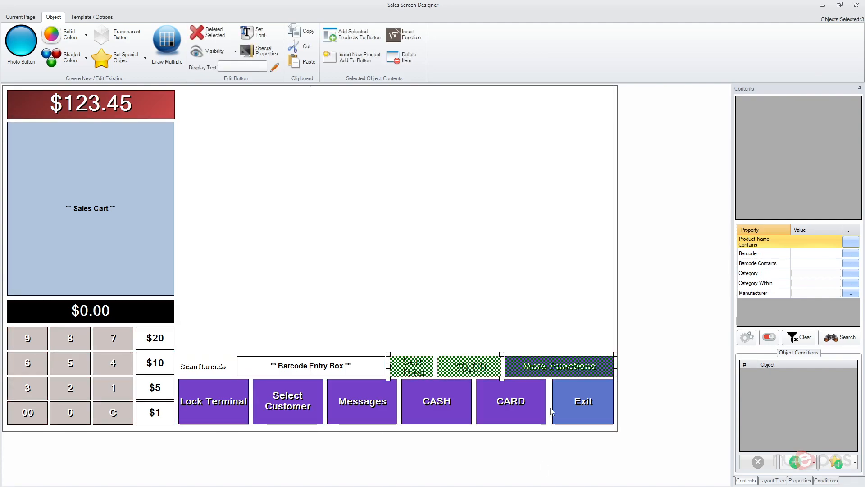
left_click(544, 299)
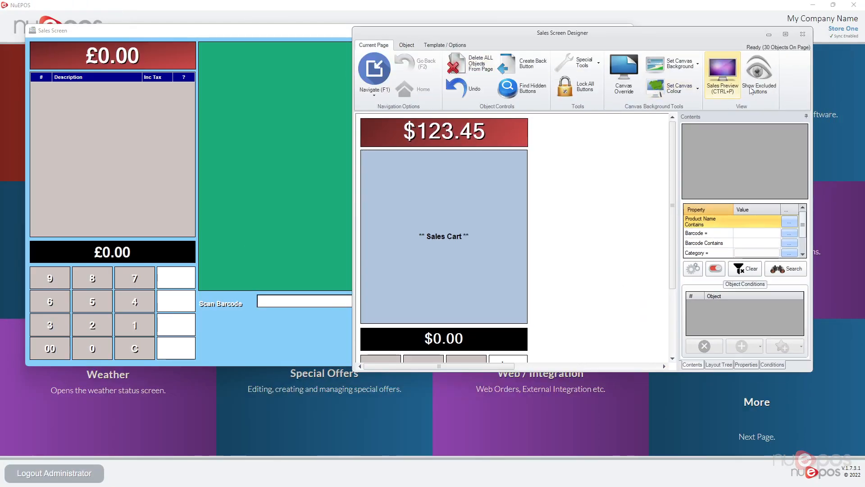
Refresh the sales preview and view the updated layout in the Sales Screen window
left_click(730, 77)
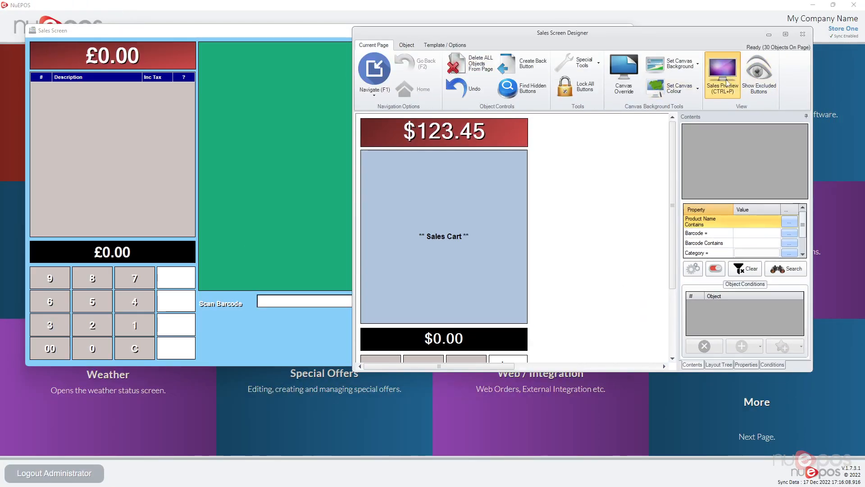
left_click(249, 36)
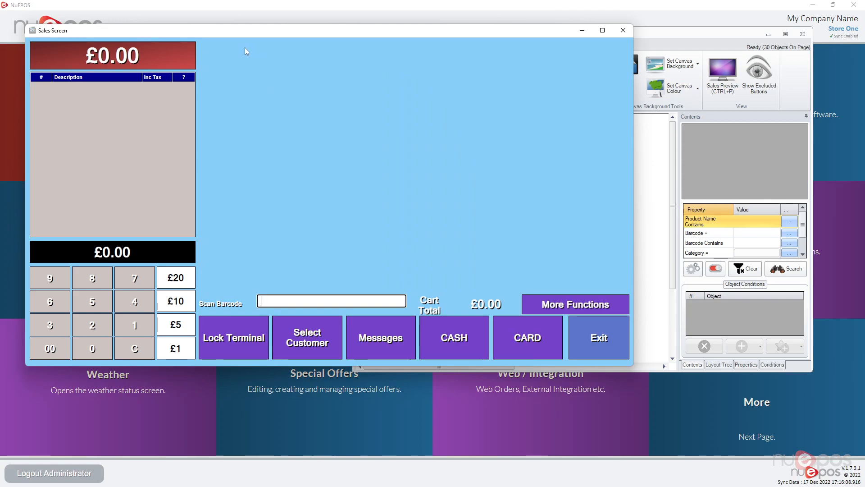
Edit the Widescreen Template's solid colour canvas design and set Colour One to dark blue
left_click(704, 37)
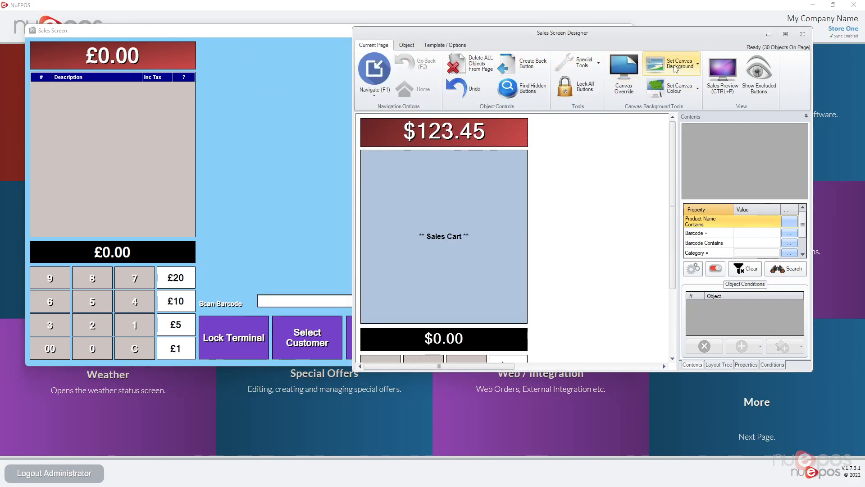
left_click(445, 45)
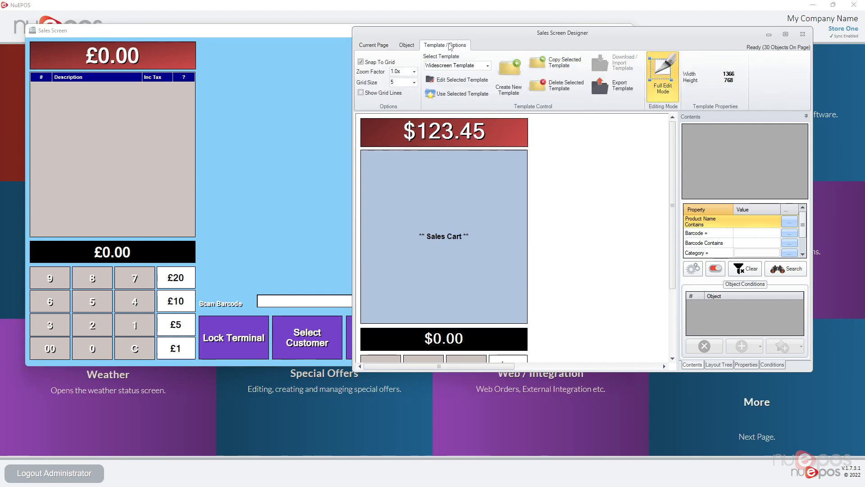
left_click(479, 84)
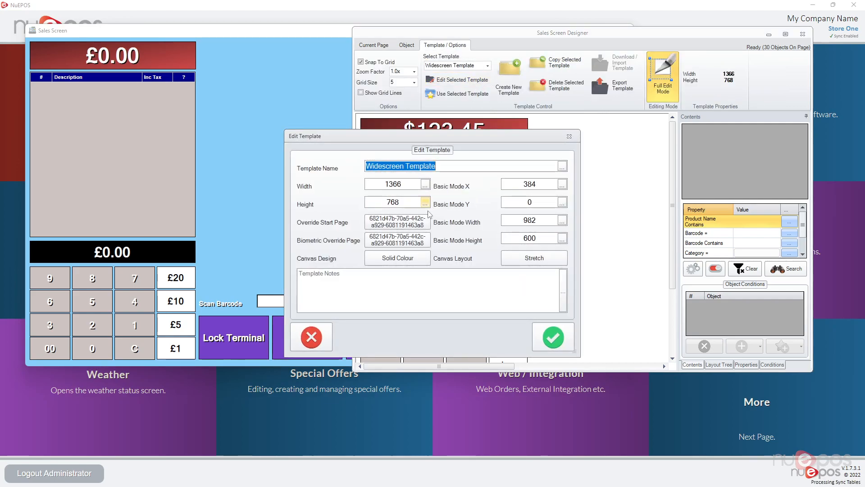
left_click(406, 256)
left_click(399, 164)
left_click(500, 342)
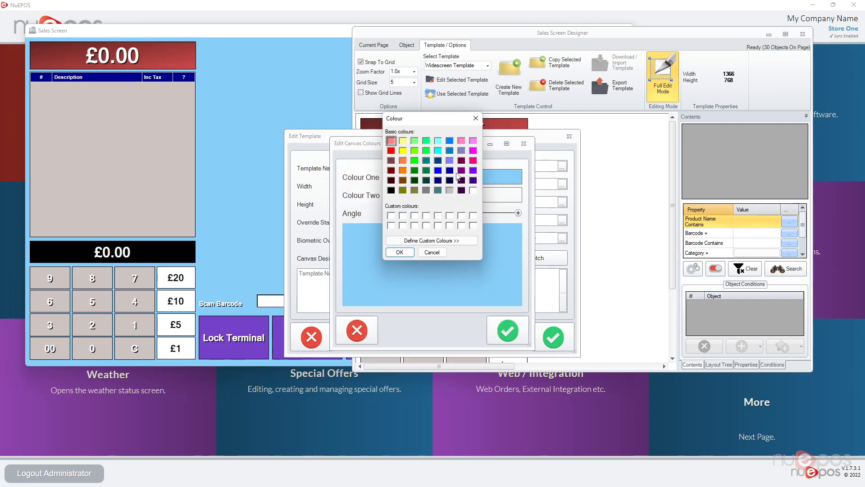
left_click(449, 142)
left_click(400, 251)
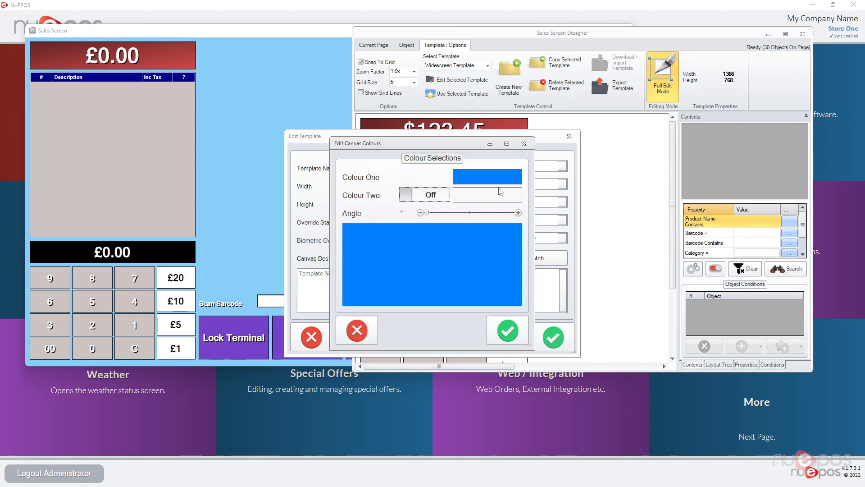
left_click(499, 194)
left_click(438, 162)
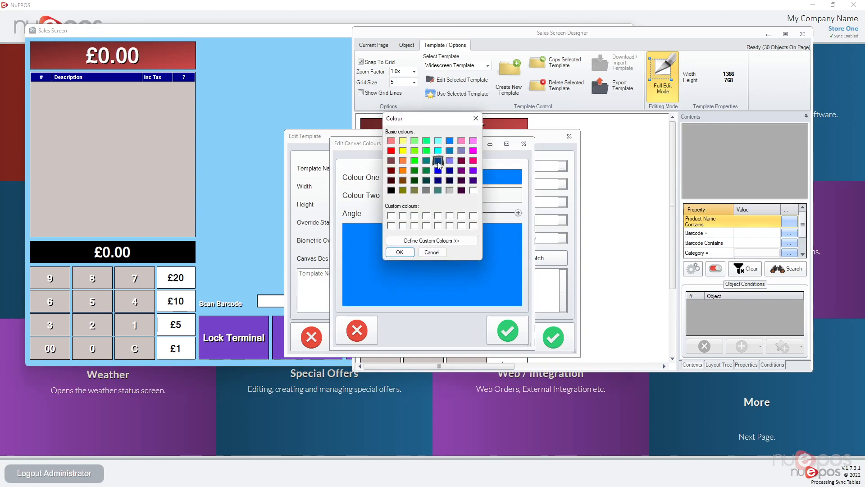
left_click(411, 253)
Enable Colour Two for the canvas in a medium blue and set the gradient angle to 87°
left_click(485, 198)
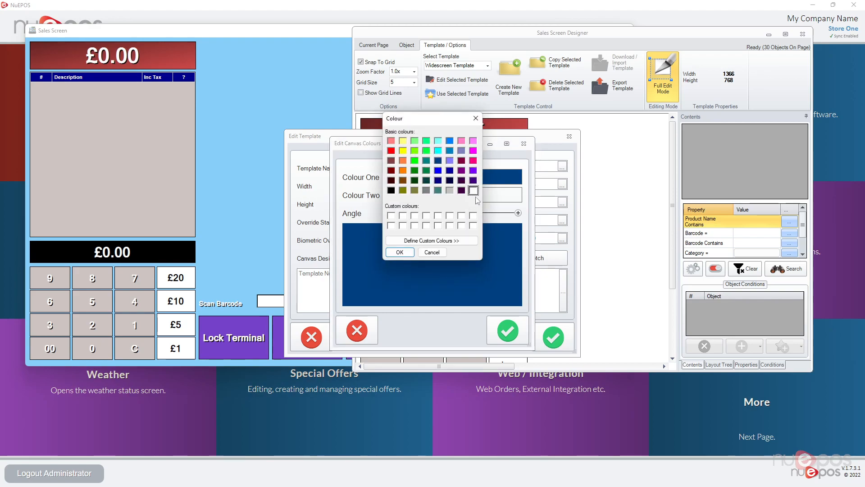
left_click(450, 152)
left_click(432, 240)
left_click(400, 252)
left_click(430, 198)
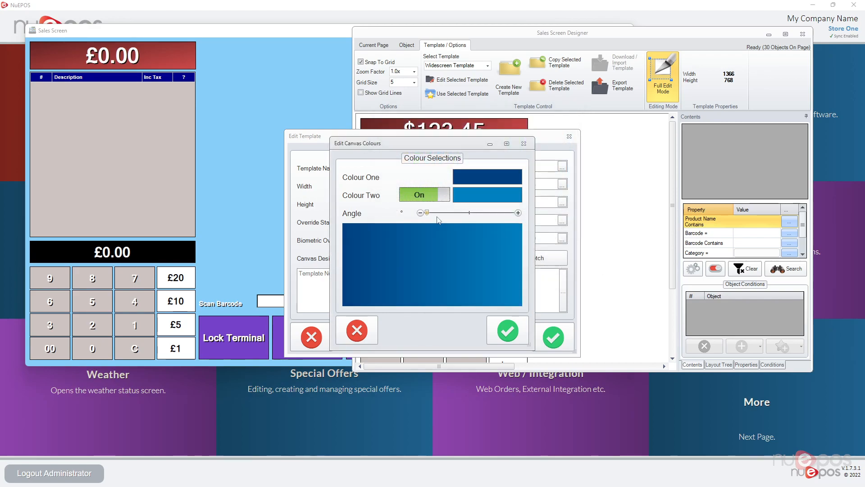
left_click_drag(427, 213, 447, 213)
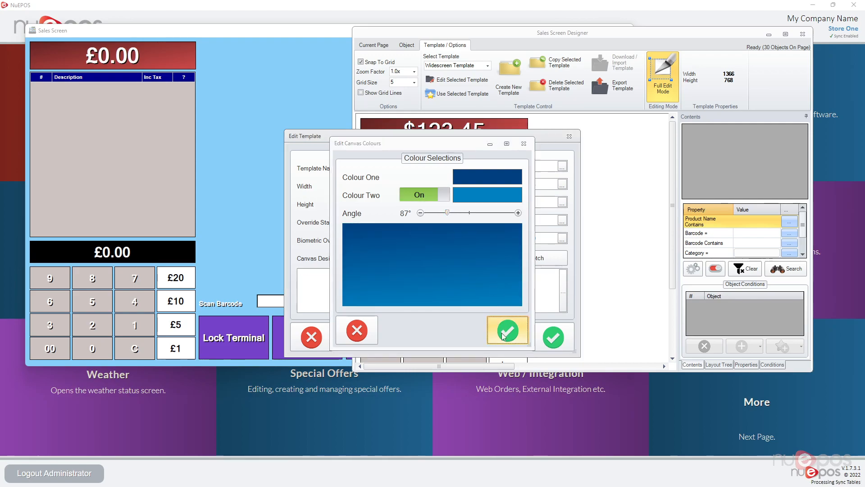
Save the two-colour blue canvas gradient to the Widescreen Template and arrange the windows to view it on the sales screen
left_click(508, 335)
left_click(554, 342)
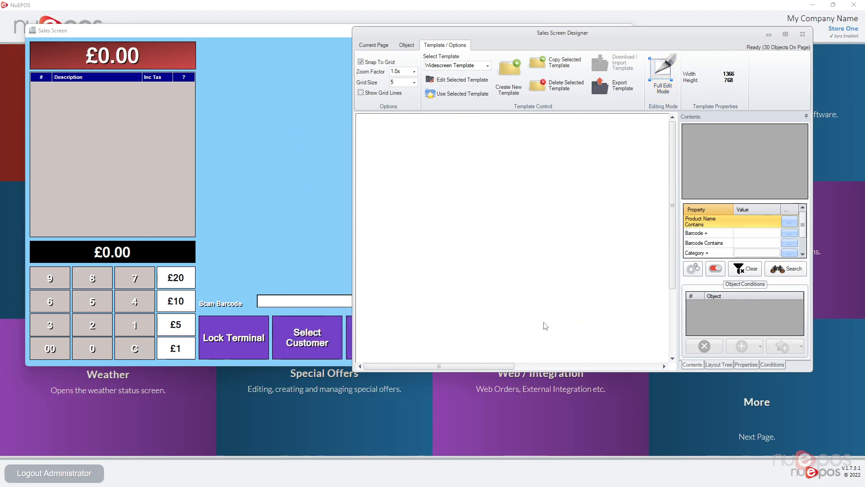
left_click(377, 45)
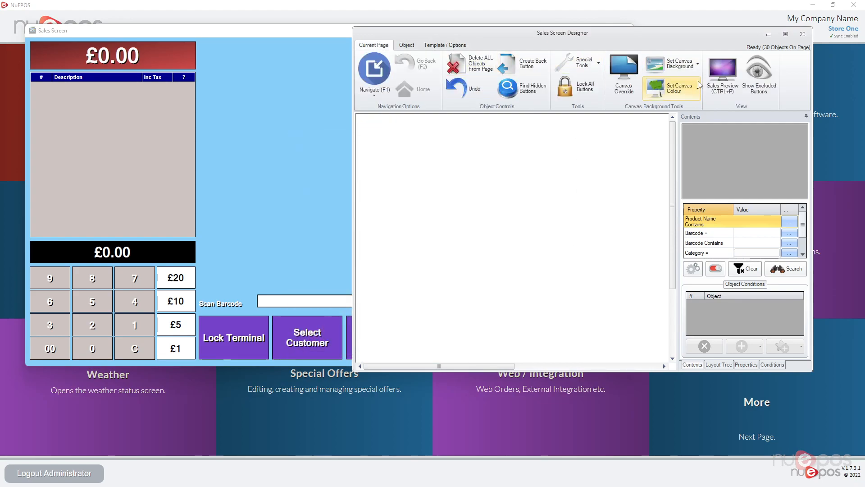
left_click_drag(520, 27, 536, 114)
left_click_drag(262, 33, 268, 52)
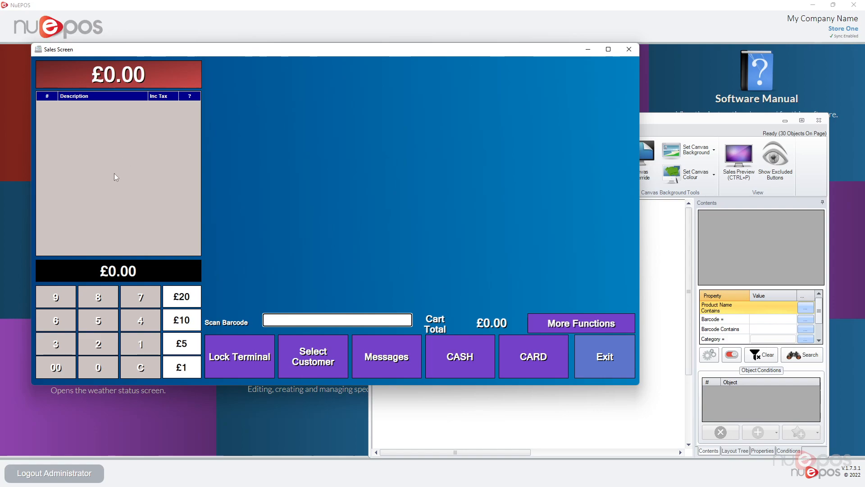
Maximise the Sales Screen Designer and turn on Full Edit Mode for the template
left_click(691, 120)
left_click_drag(691, 120, 675, 49)
double_click(675, 49)
left_click(115, 17)
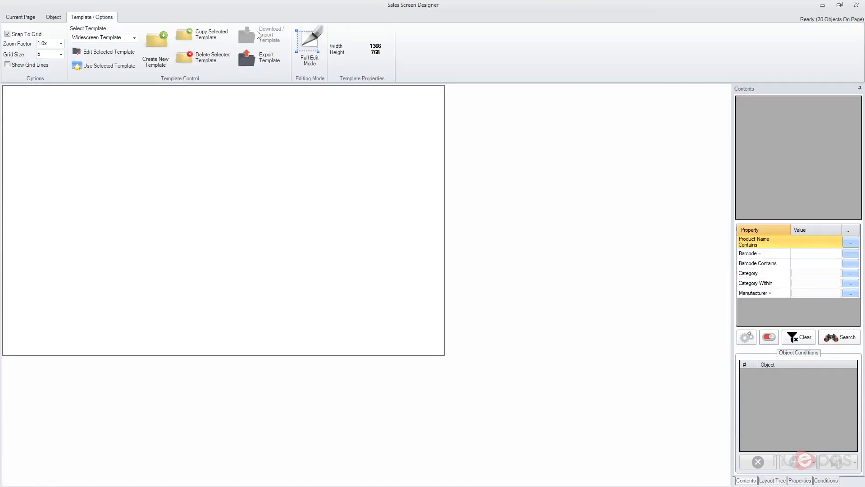
left_click(310, 45)
left_click(32, 35)
Shorten the bottom row of six buttons, Lock Terminal to Exit, slightly from their upper edge
left_click_drag(178, 395, 594, 417)
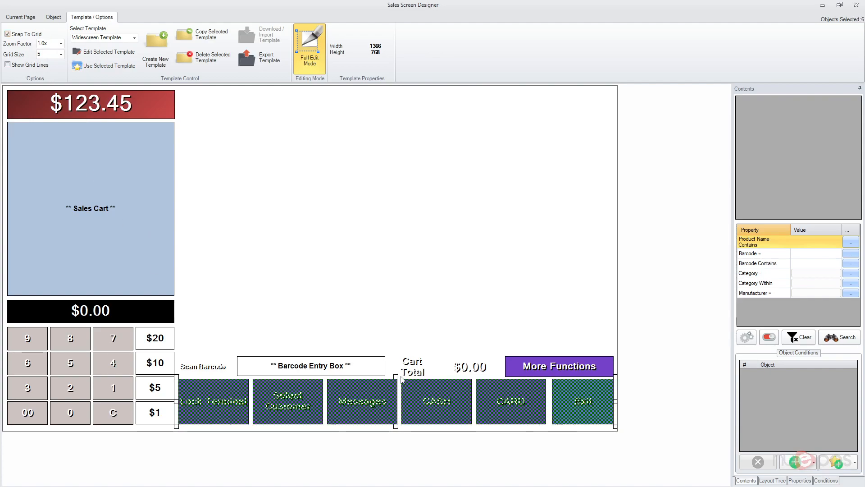
left_click_drag(401, 378, 401, 383)
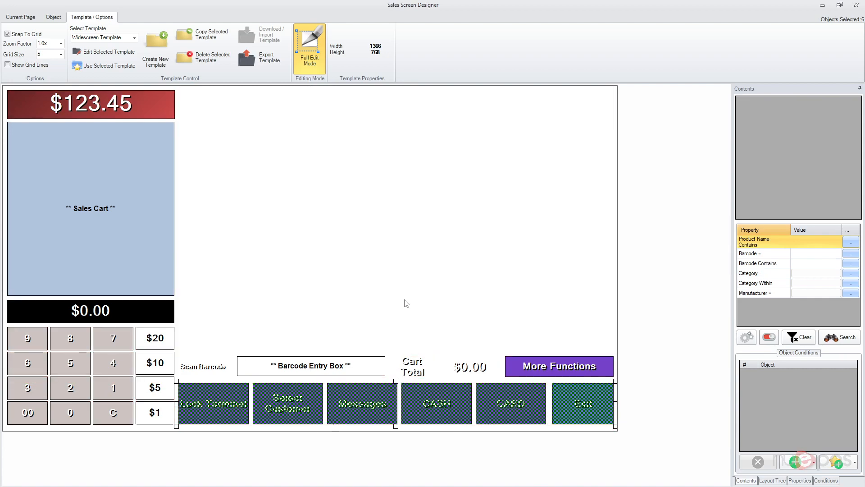
left_click(404, 304)
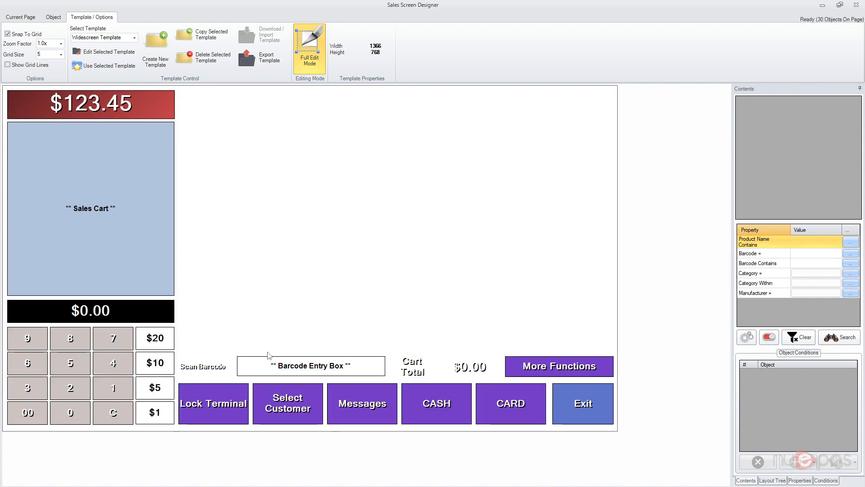
Set the Lock Terminal button as a Lock Terminal Page special object
left_click(216, 401)
left_click(20, 17)
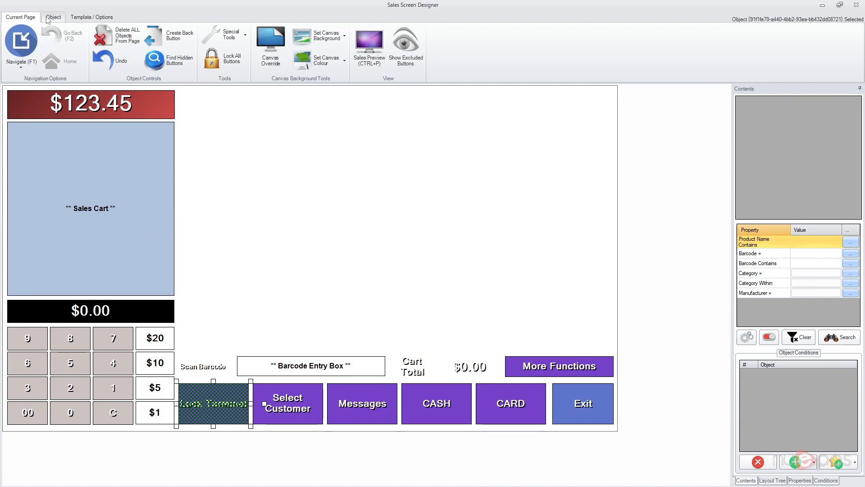
left_click(53, 17)
left_click(124, 58)
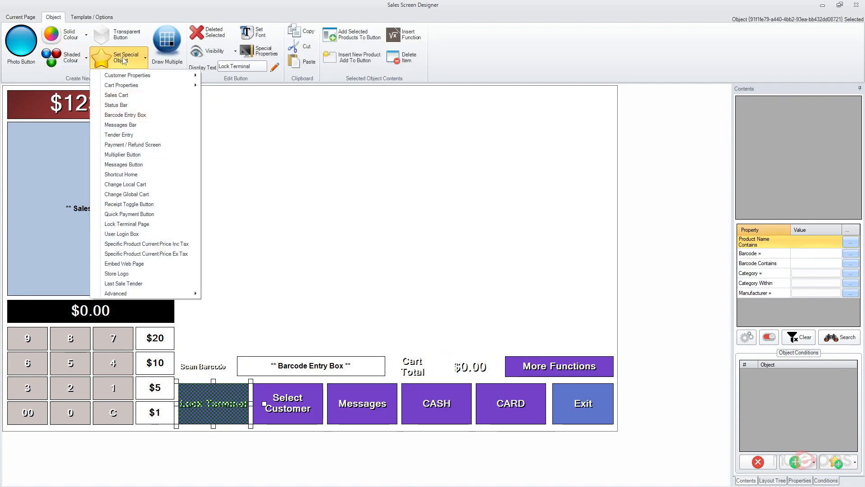
left_click(144, 224)
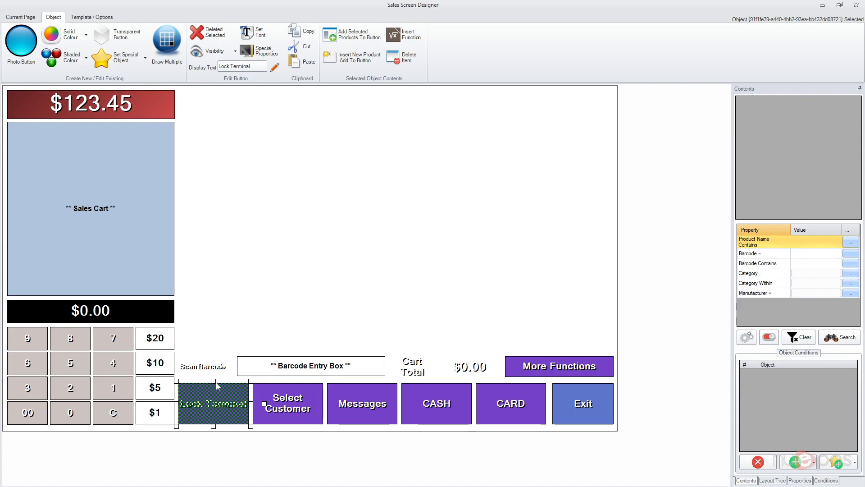
Check the Object Type of the Lock Terminal button in its properties
left_click(129, 60)
left_click(201, 222)
left_click(370, 194)
left_click(243, 391)
left_click(800, 480)
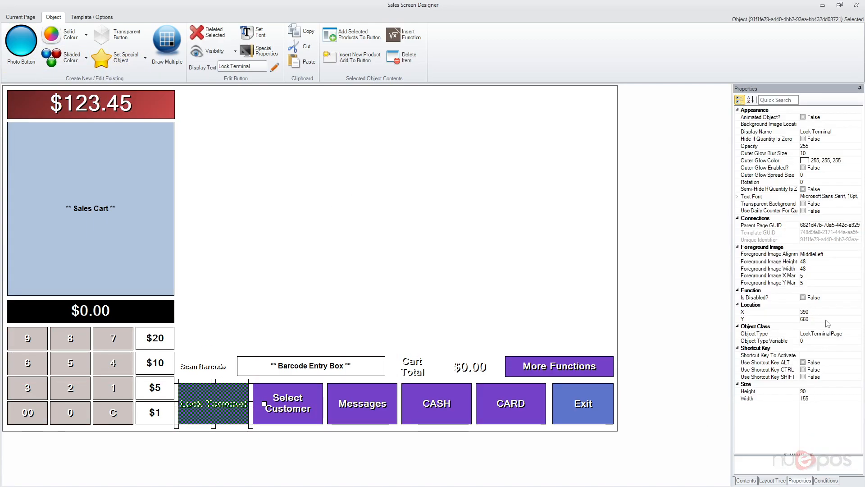
left_click(764, 334)
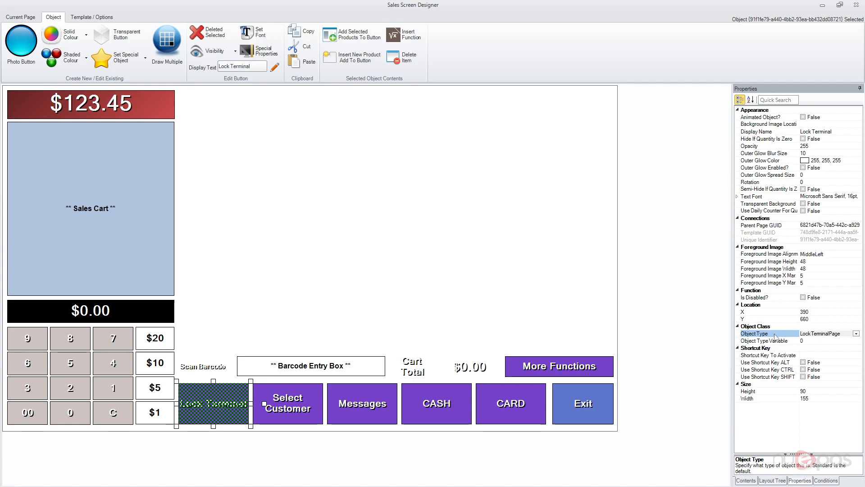
left_click(221, 404)
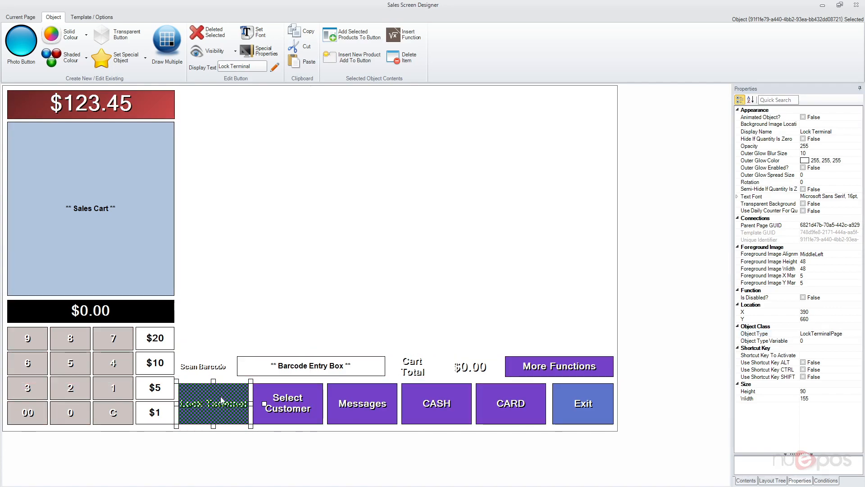
left_click(247, 279)
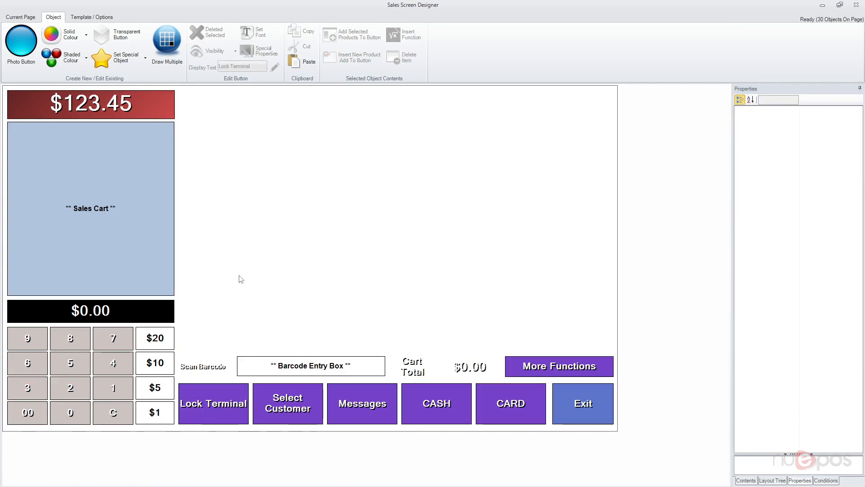
left_click(236, 390)
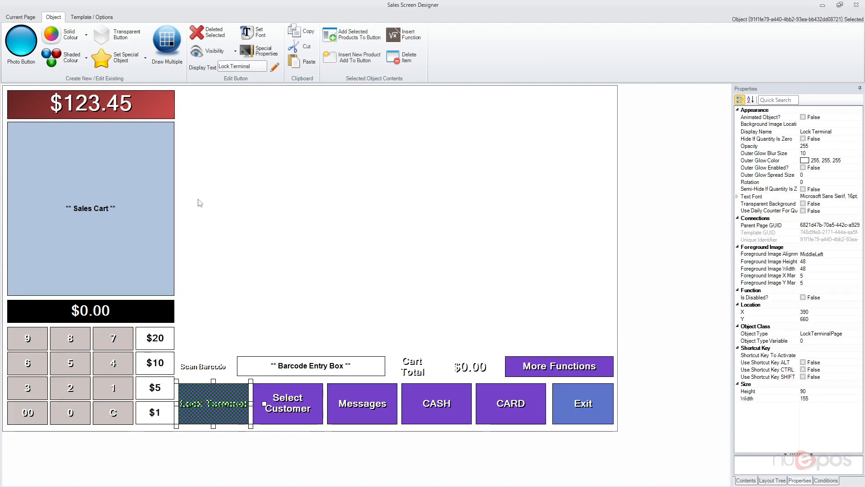
left_click(214, 193)
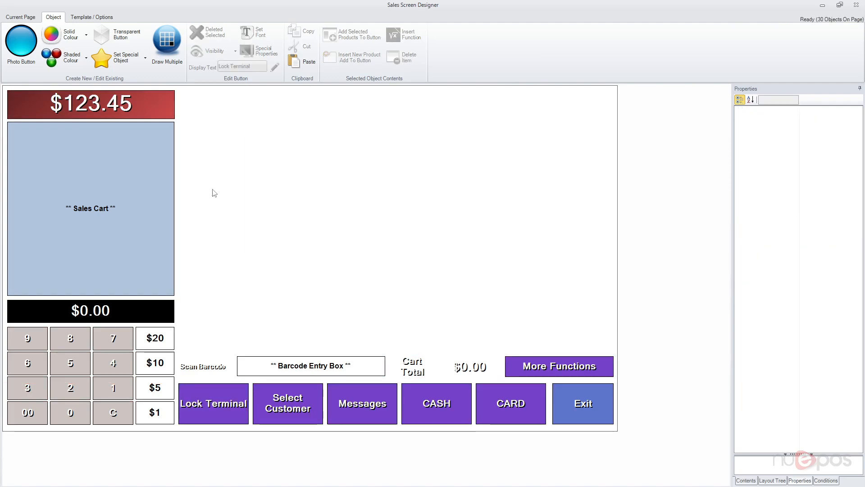
Exclude all the permanent buttons from the Lock Terminal page and hide the excluded buttons in the designer
mouse_move(591, 101)
left_mouse_down()
mouse_move(152, 356)
mouse_move(26, 418)
left_mouse_up()
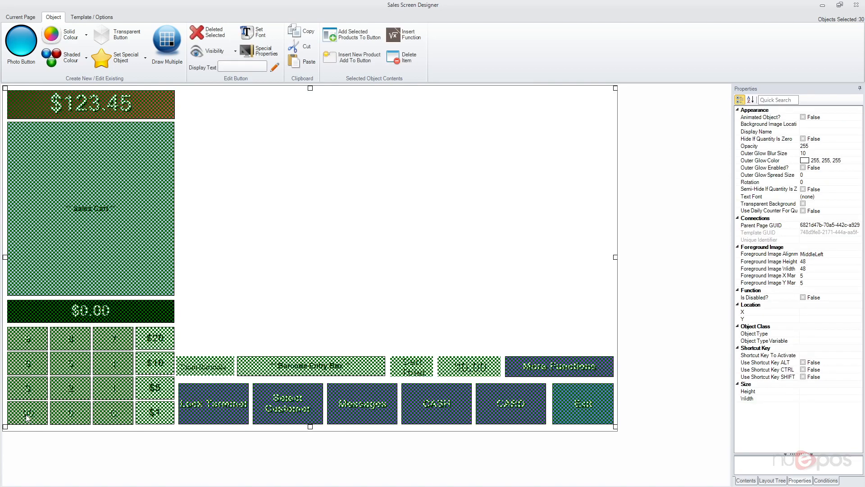
right_click(125, 111)
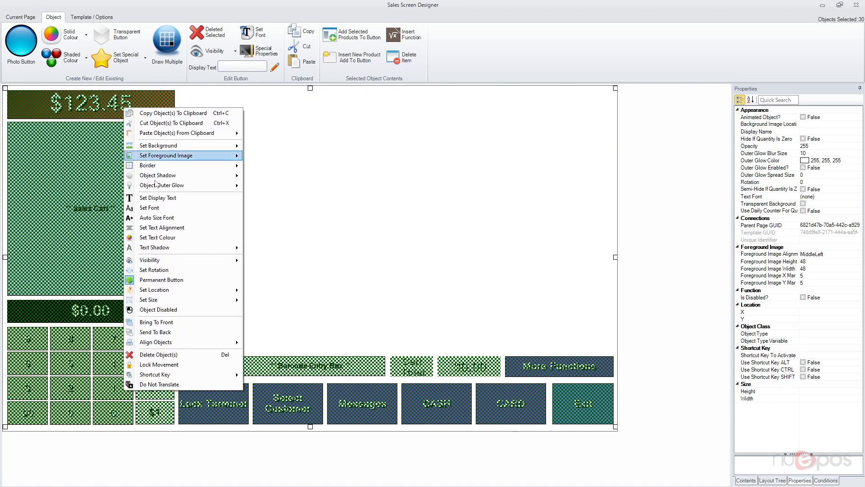
mouse_move(195, 260)
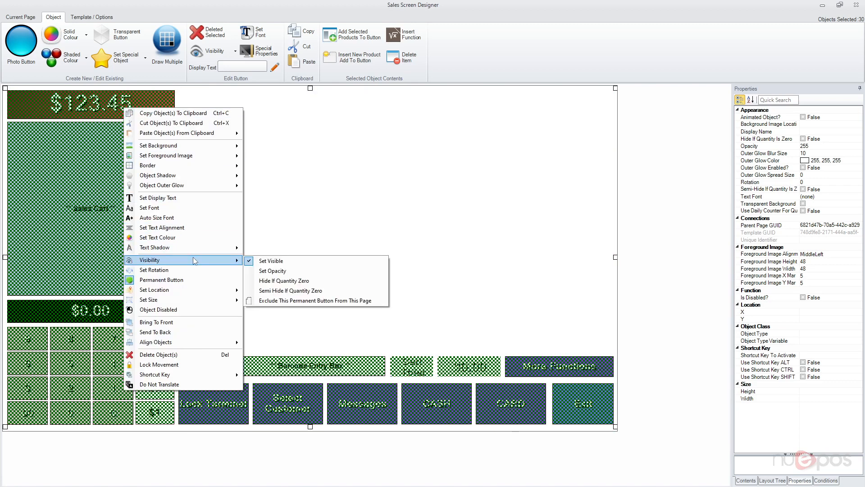
left_click(321, 301)
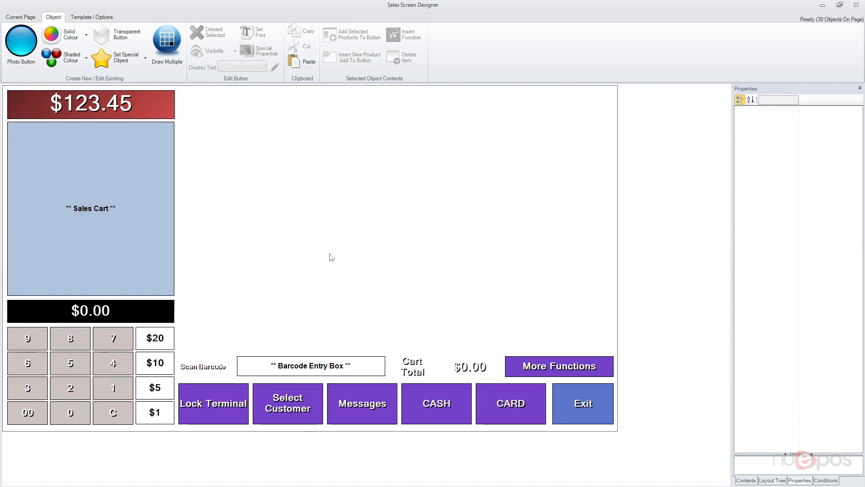
left_click(21, 17)
left_click(412, 56)
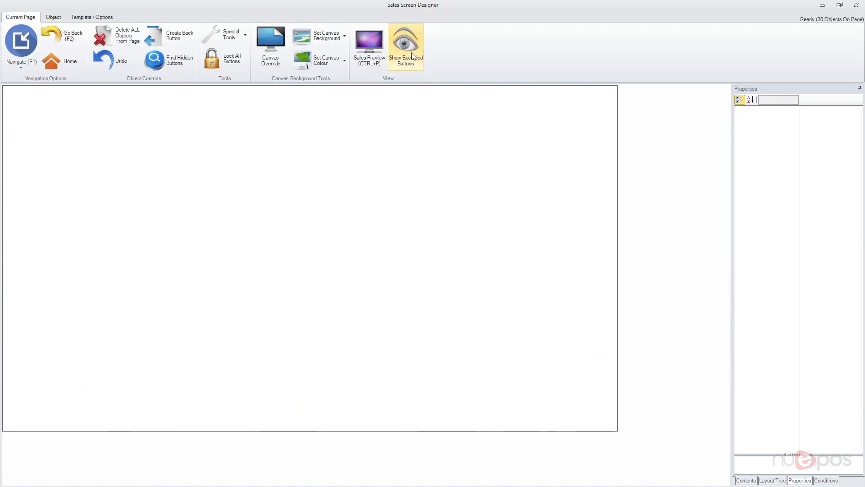
Add a transparent button about 1245 by 60 across the upper edge of the page with the display text Terminal Locked
left_click(53, 17)
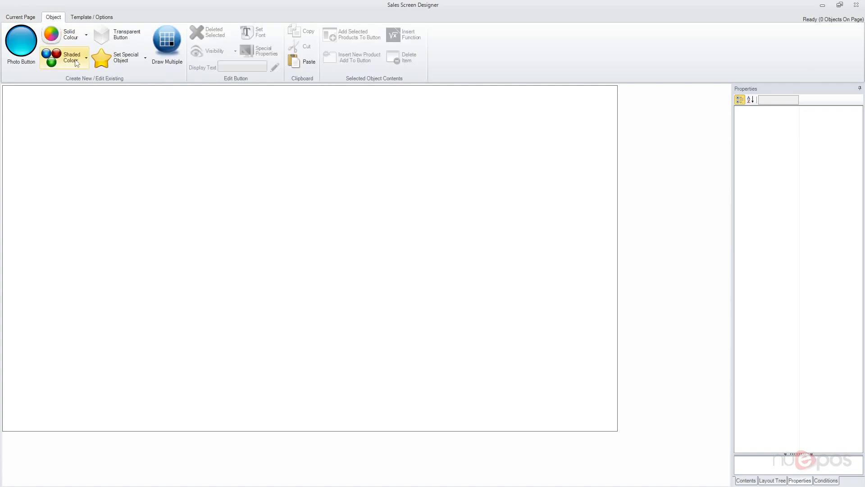
left_click(104, 44)
left_click_drag(291, 151, 101, 112)
left_click_drag(197, 127, 594, 123)
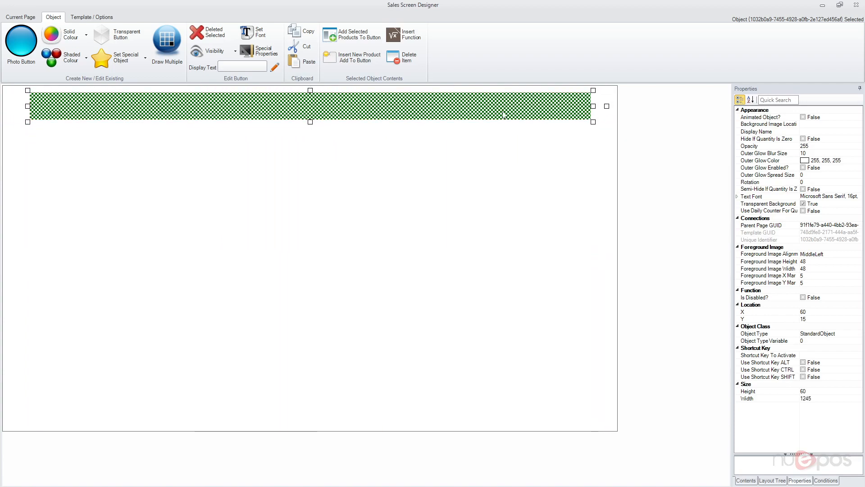
left_click(223, 66)
type("terminal Locked")
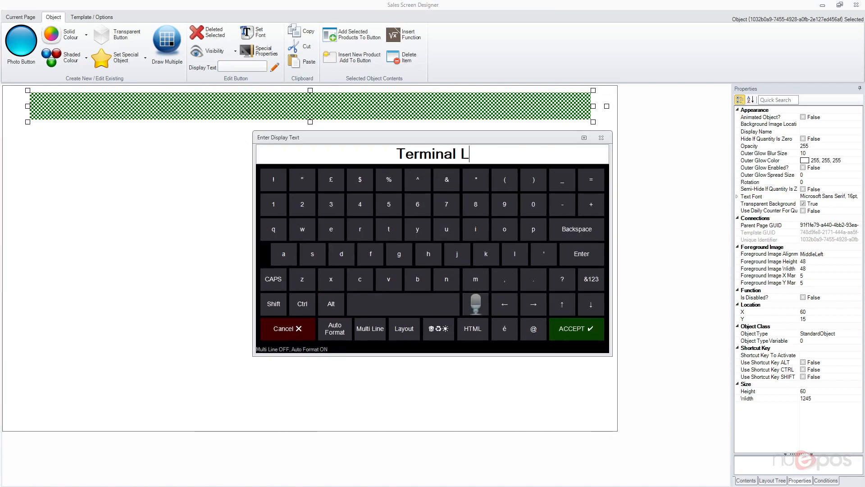
key("Return")
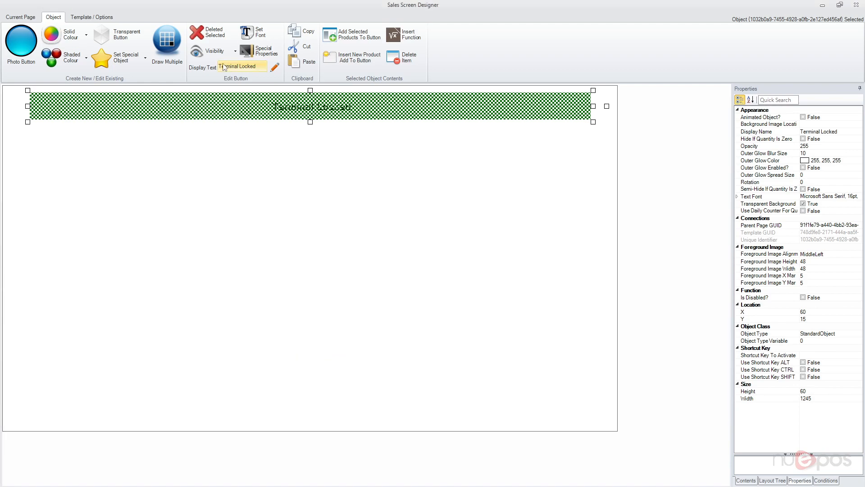
Set the font size of the Terminal Locked text to 24
right_click(280, 112)
left_click(313, 224)
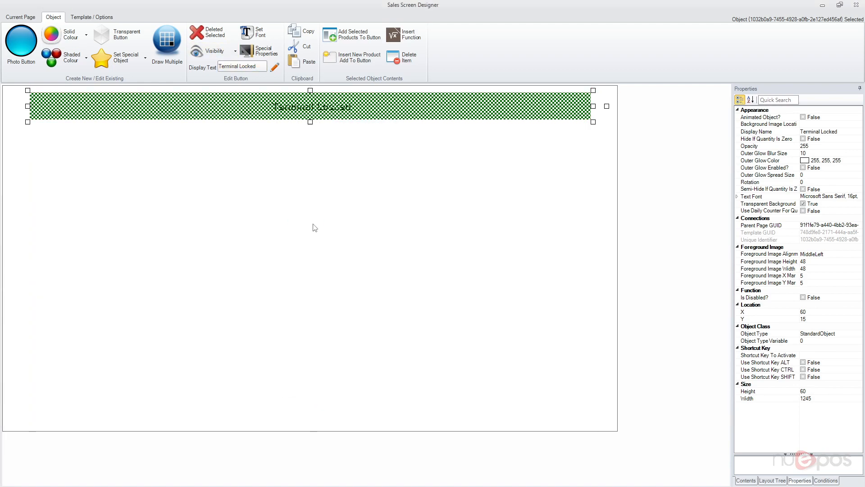
right_click(297, 115)
left_click(343, 209)
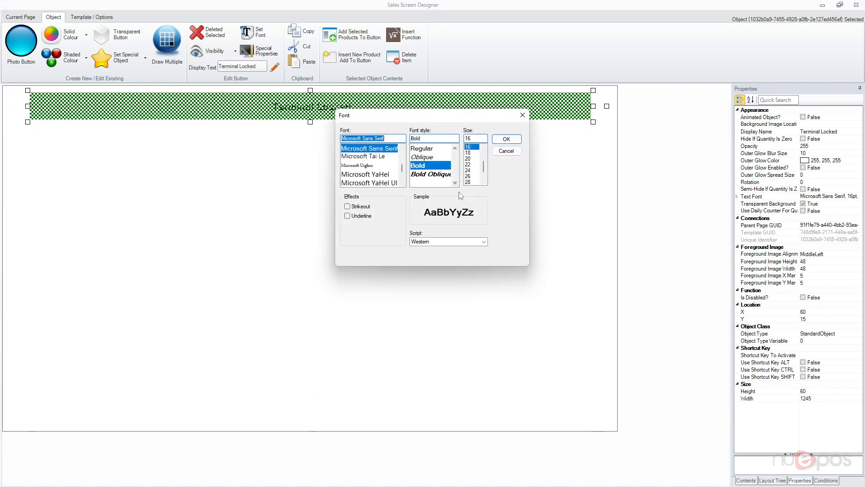
left_click(468, 170)
left_click(507, 139)
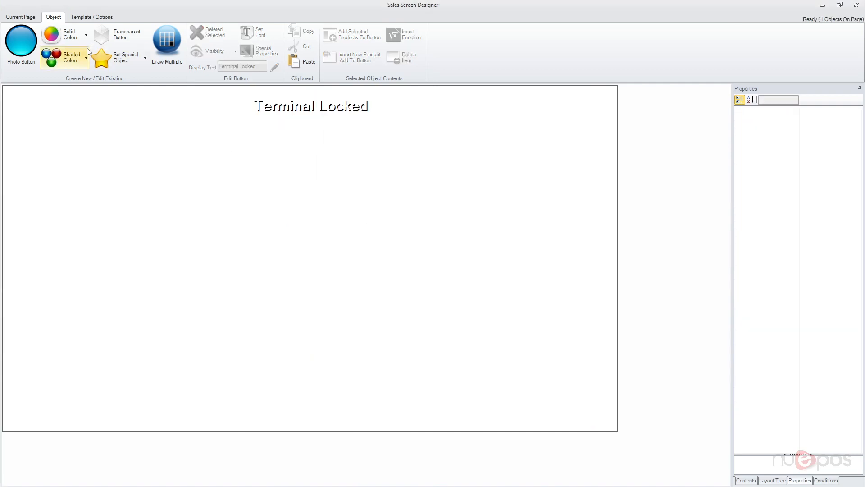
Draw a light grey solid-colour object about 1245 by 560 below the Terminal Locked heading and make it a User Login Box
left_click(86, 36)
left_click(198, 249)
mouse_move(356, 137)
left_mouse_down()
mouse_move(240, 149)
mouse_move(174, 127)
left_mouse_up()
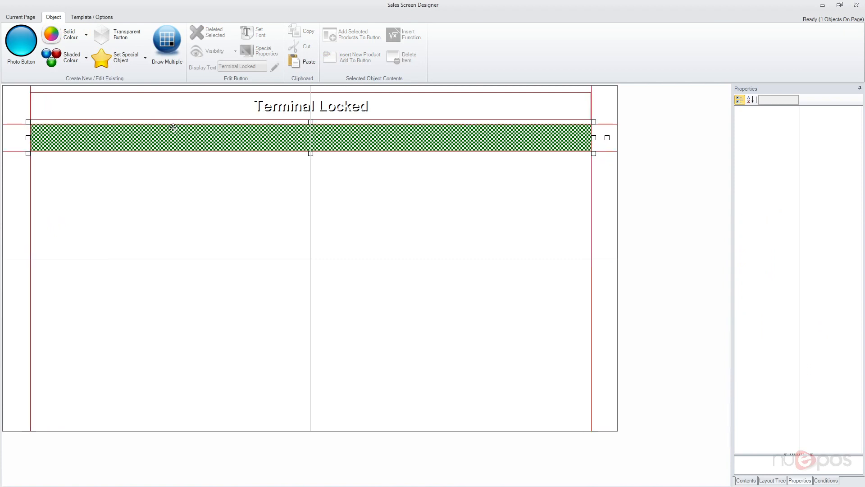
mouse_move(311, 154)
left_mouse_down()
mouse_move(325, 384)
mouse_move(331, 363)
mouse_move(335, 381)
left_mouse_up()
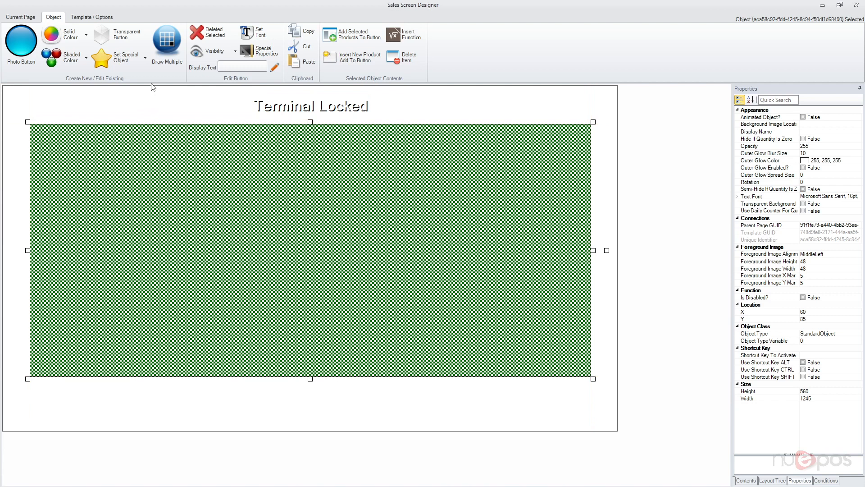
left_click(127, 61)
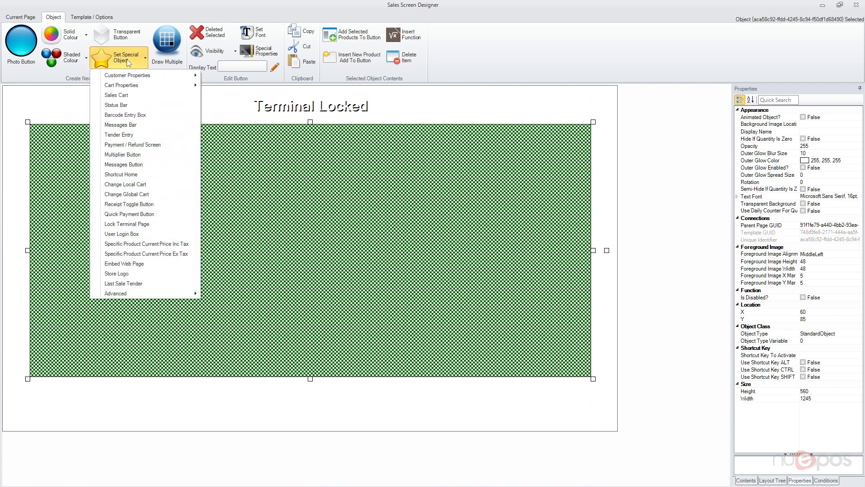
left_click(146, 238)
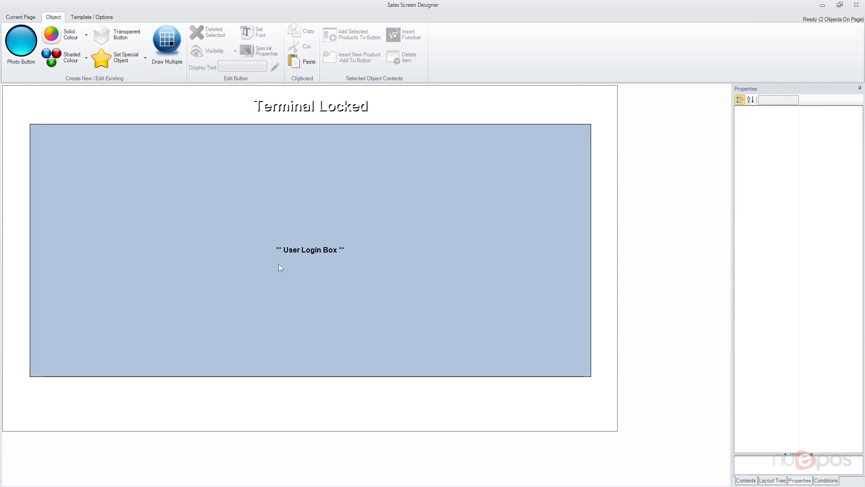
Add a light grey solid-colour button about 260 by 60 below the login box, aligned with its right edge
left_click(56, 36)
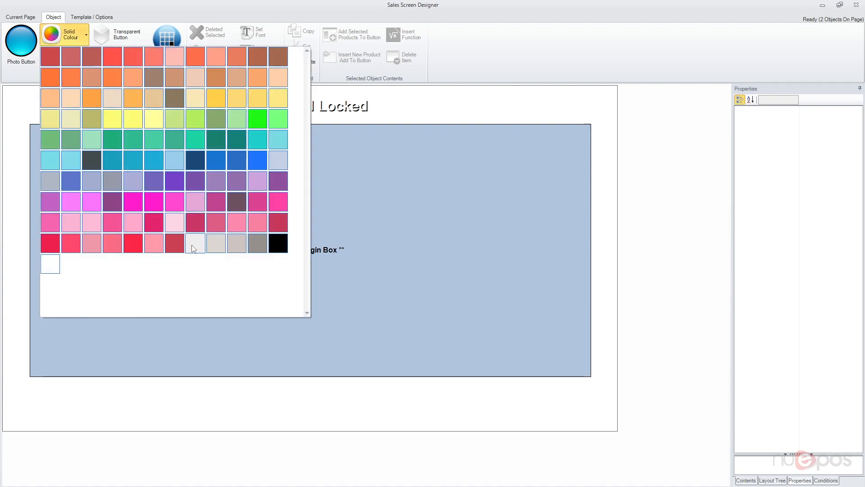
left_click(193, 246)
mouse_move(417, 135)
left_mouse_down()
mouse_move(311, 342)
mouse_move(269, 385)
mouse_move(226, 388)
left_mouse_up()
left_click_drag(28, 414, 474, 411)
left_click(541, 414)
left_click(544, 407)
left_click_drag(550, 407, 547, 407)
Set the display text of the new button below the login box to Next Page
left_click(250, 67)
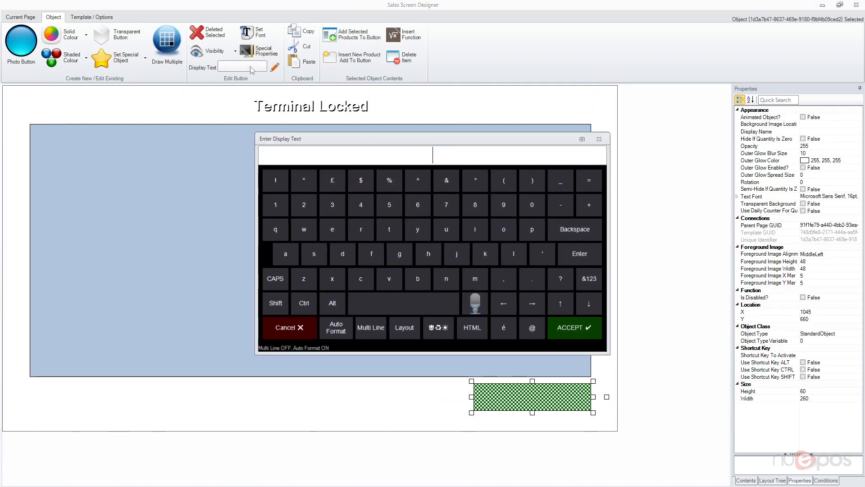
type("Next Page")
key("Return")
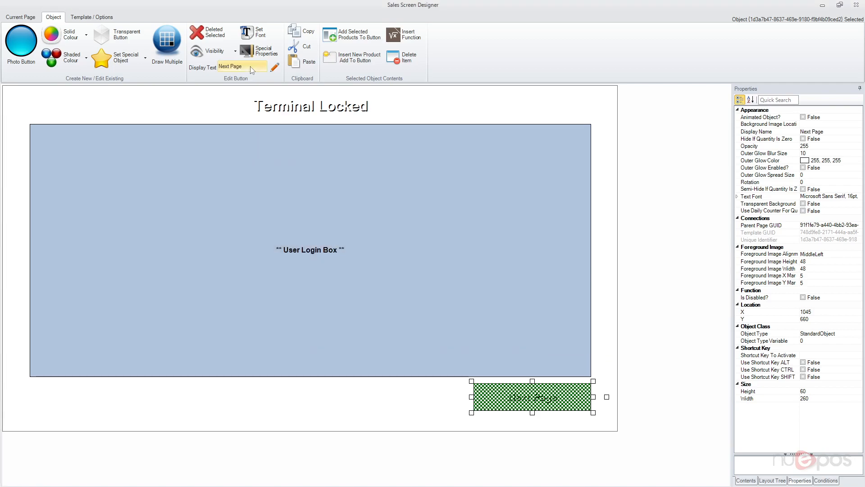
Add the Next Page On Locked Screen function to the Next Page button
left_click(749, 480)
left_click(795, 462)
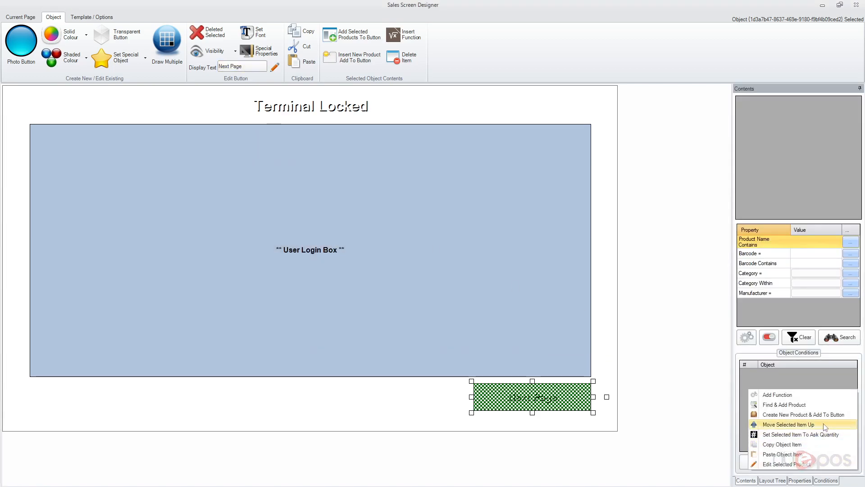
left_click(766, 394)
left_click(441, 282)
type("next")
left_click(337, 167)
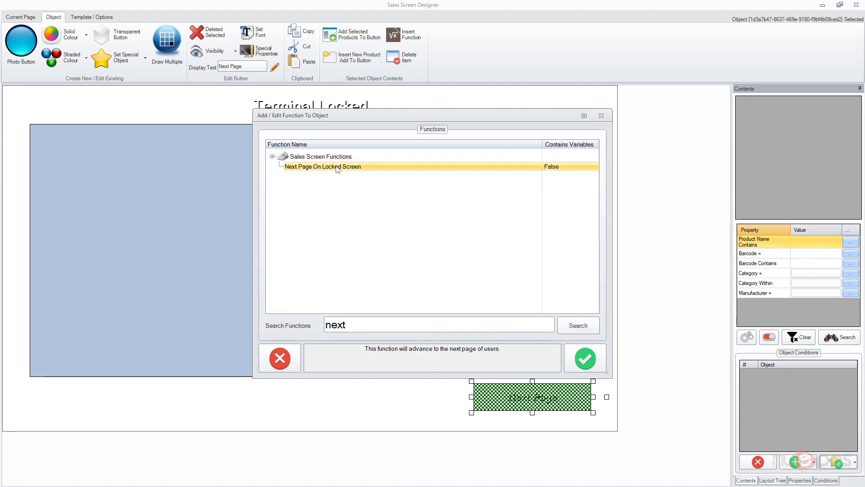
left_click(585, 358)
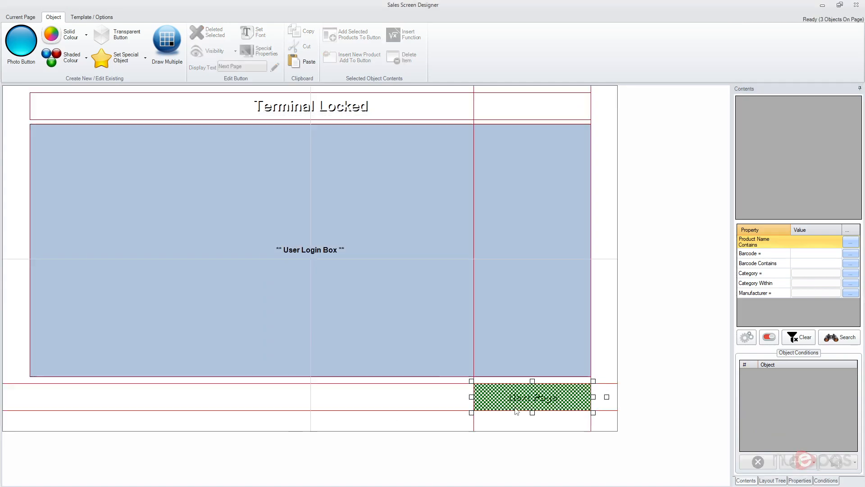
Copy the Next Page button to below the login box's left edge and replace its function with Previous Page On Locked Screen
left_click(448, 405)
left_click_drag(539, 399, 96, 398)
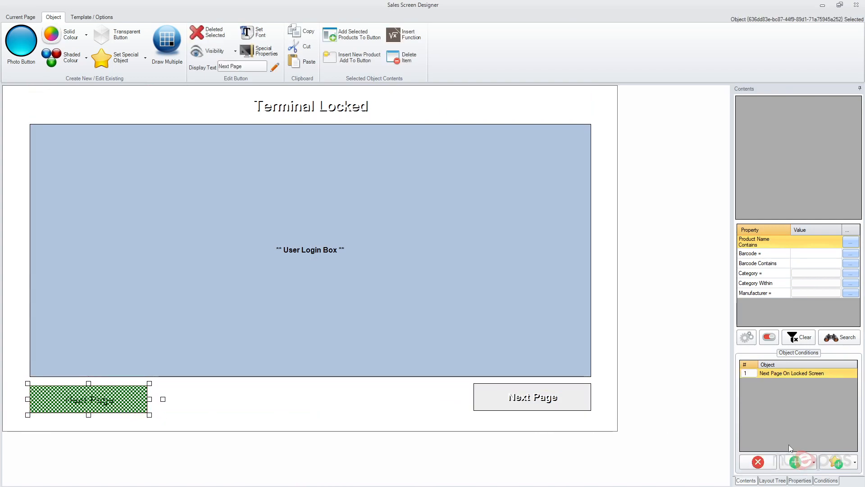
left_click(839, 466)
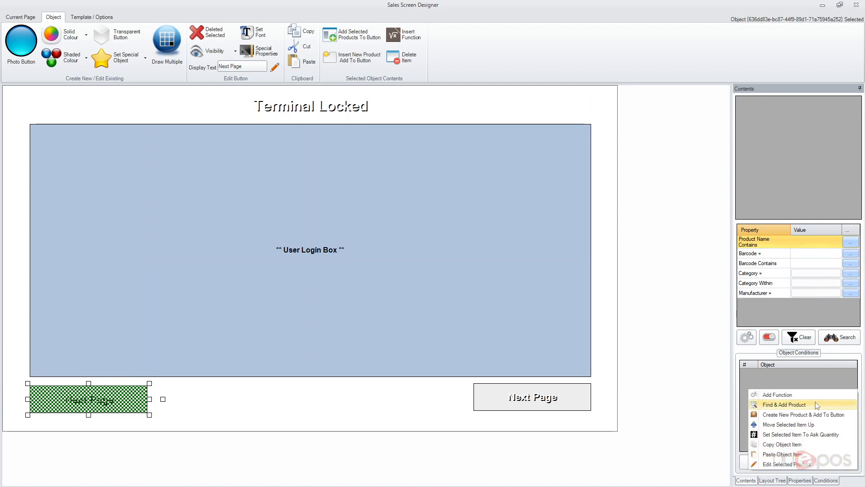
left_click(775, 393)
left_click(416, 286)
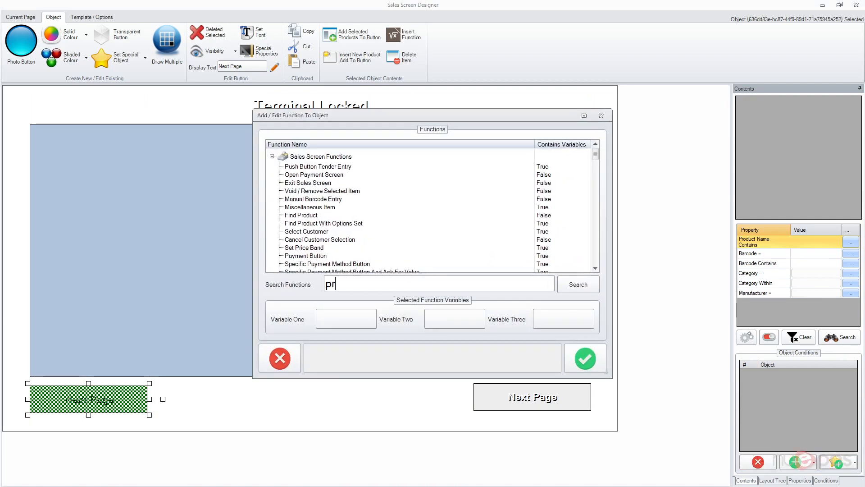
key("Return")
left_click(346, 167)
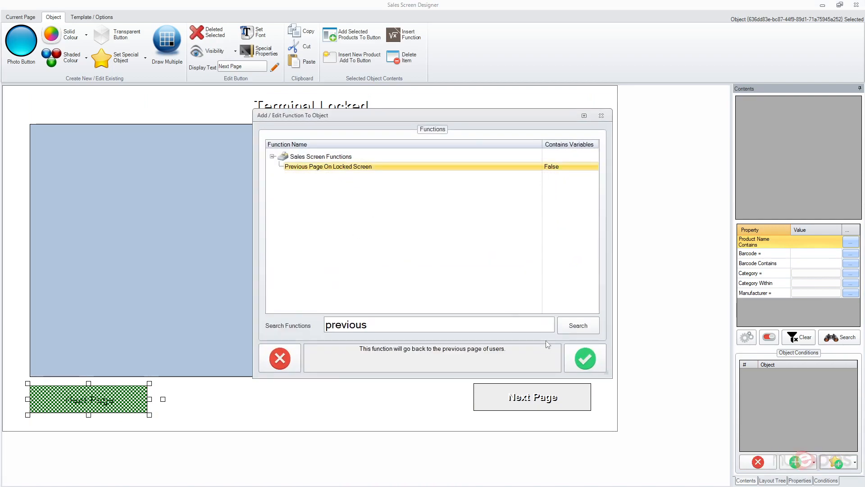
left_click(582, 359)
Align the copied button vertically with the Next Page button and set its display text to Previous Page
left_click_drag(115, 400, 115, 397)
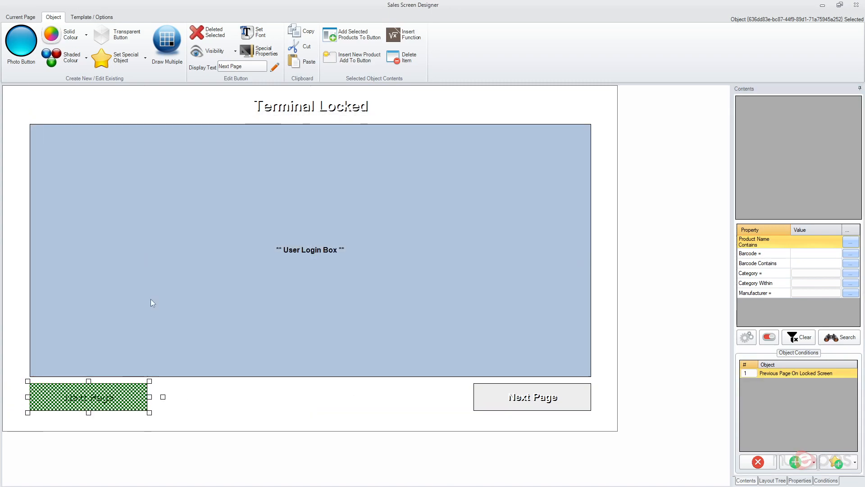
left_click(241, 68)
type("Previous Page")
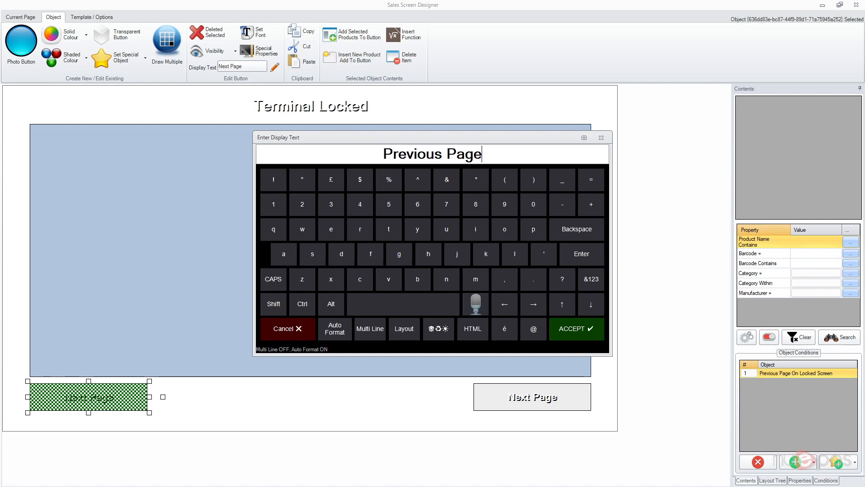
key("Return")
left_click(258, 404)
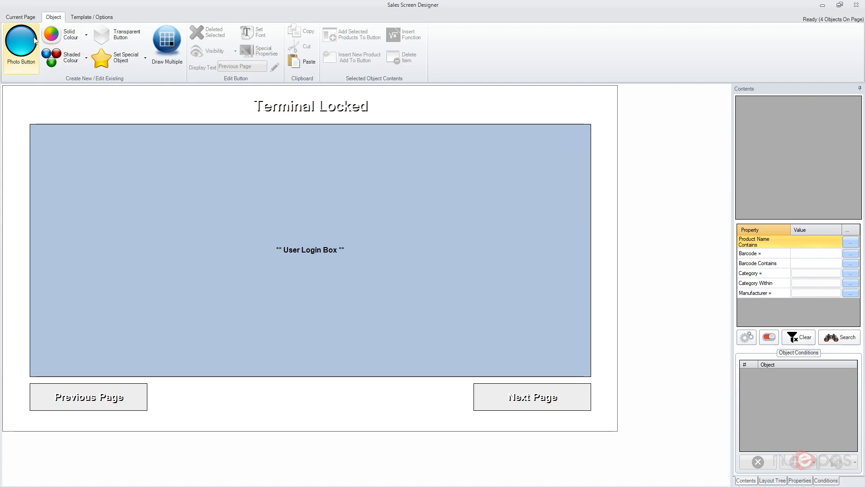
Return to the main sales page, check the page behind the Lock Terminal button and go back
left_click(21, 17)
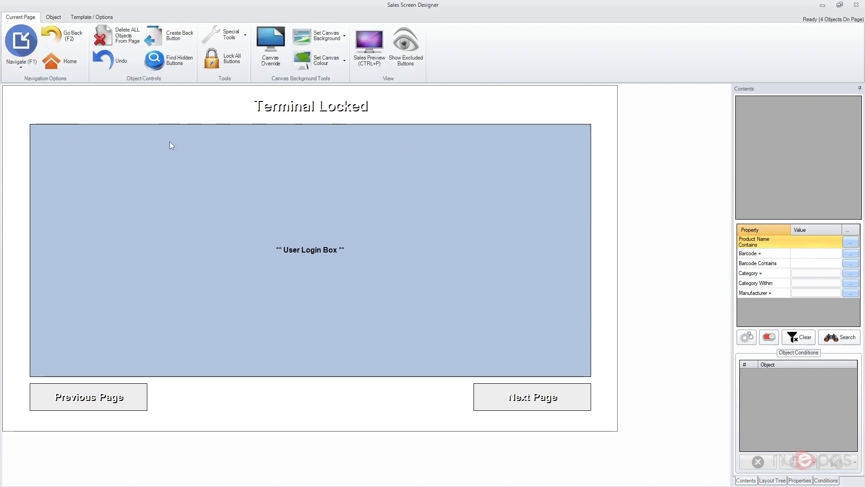
left_click(79, 46)
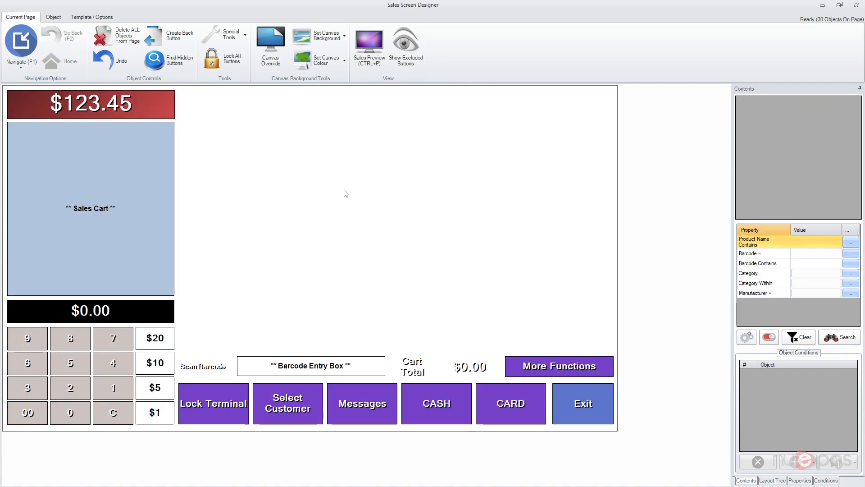
left_click(226, 408)
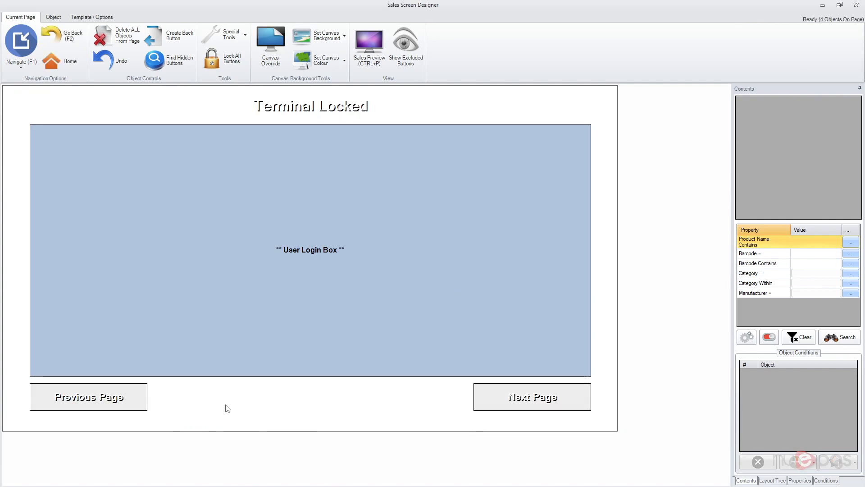
key("F2")
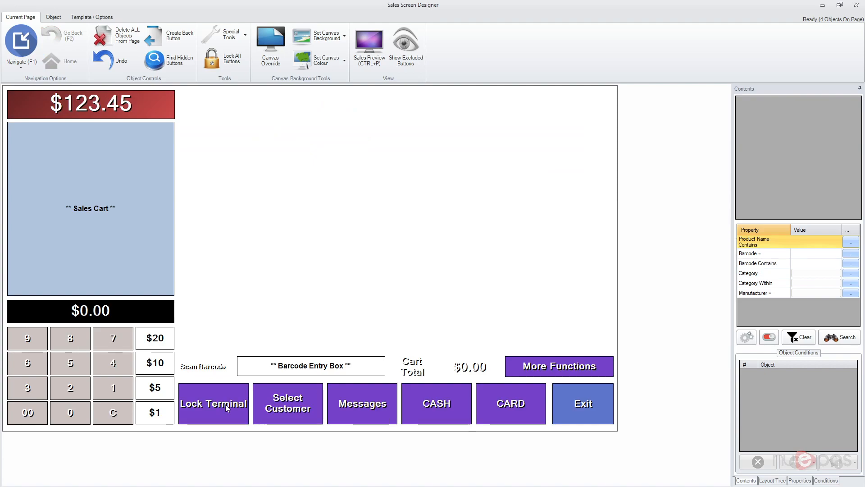
Preview the sales screen, close the preview and open Sales Mode
left_click(92, 17)
left_click(20, 17)
left_click(369, 45)
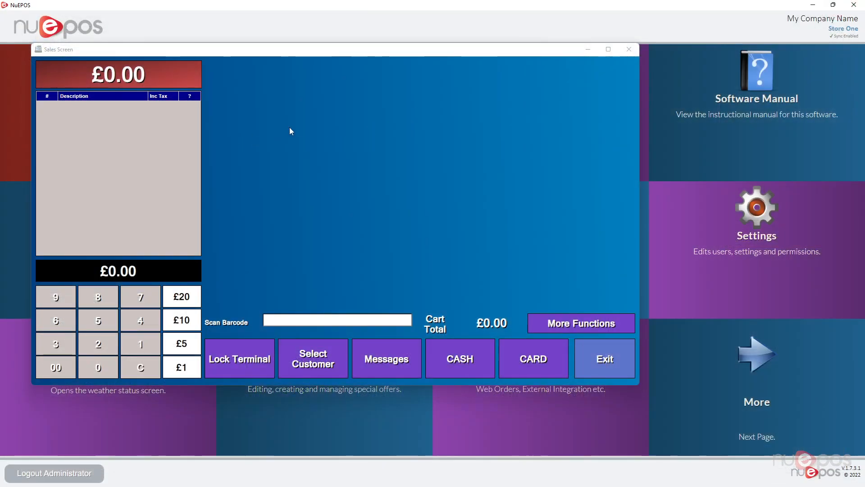
left_click(629, 49)
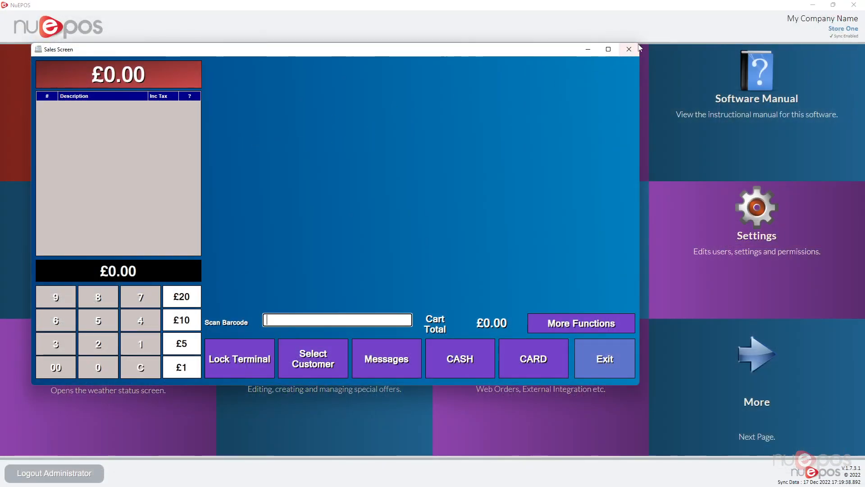
left_click(90, 93)
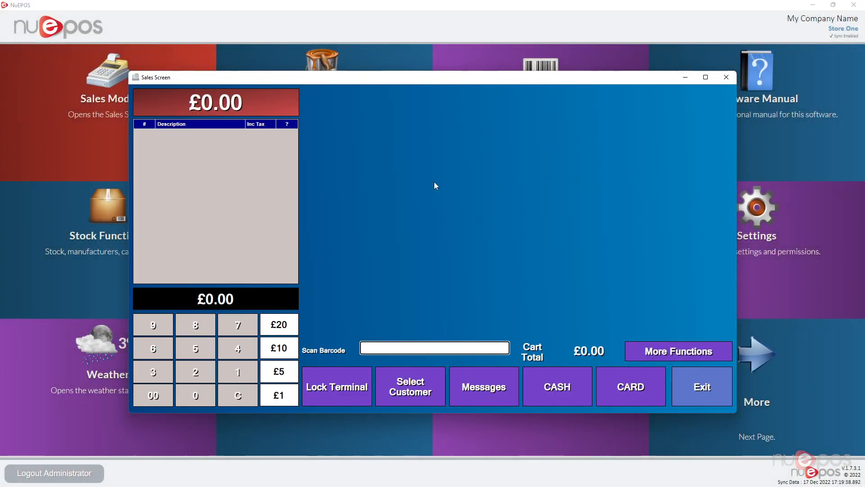
Test the Lock Terminal button on the sales screen and log back in with the user's password
left_click(338, 377)
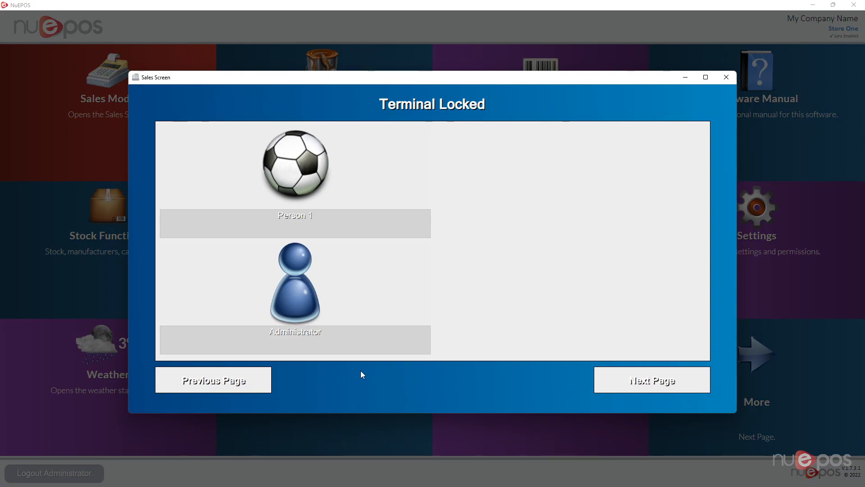
type("*")
key("Return")
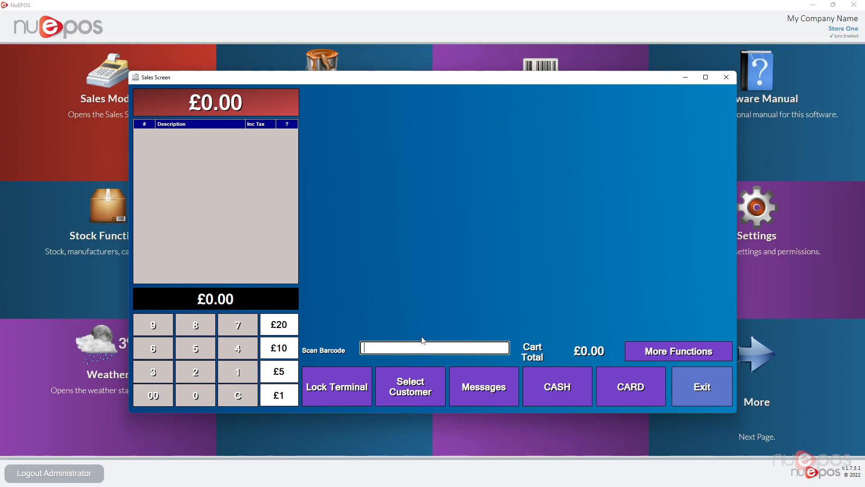
Close the sales screen, return to the Sales Screen Designer and switch Full Edit Mode on and back off
left_click(726, 77)
left_click(348, 91)
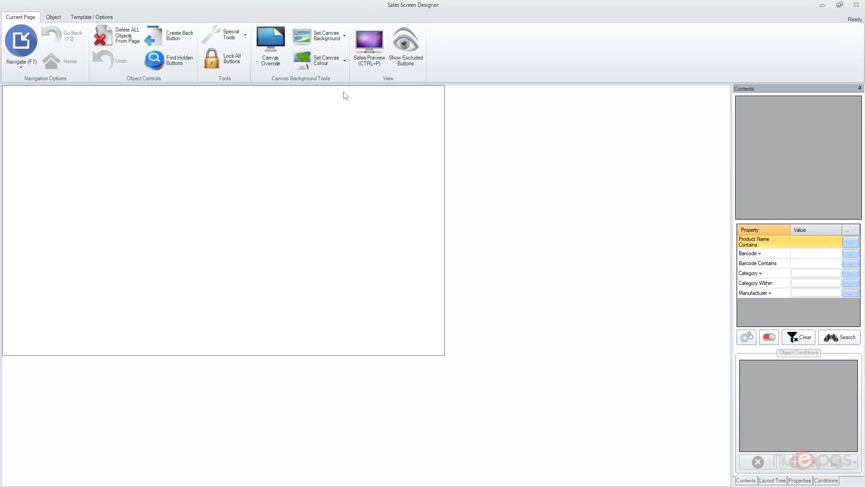
left_click(91, 17)
left_click(310, 47)
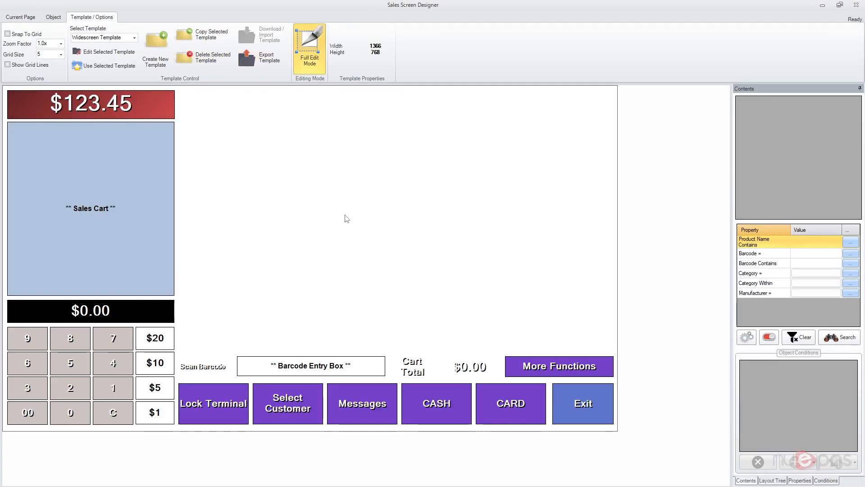
left_click(309, 47)
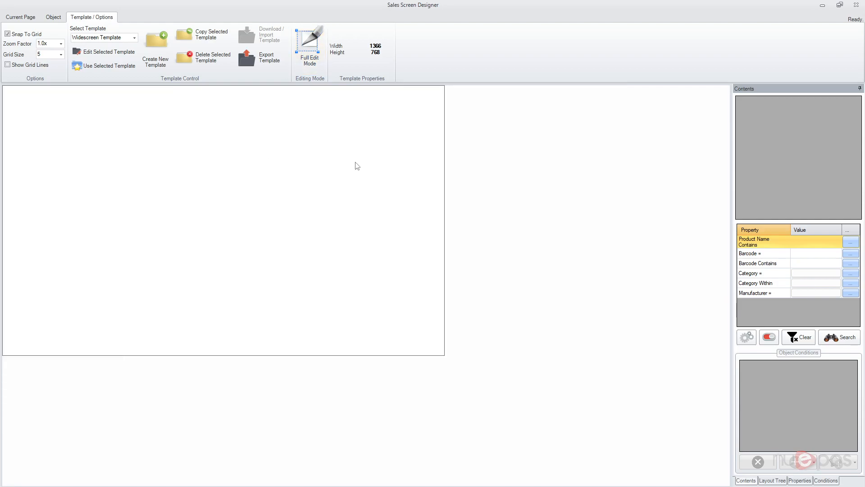
Add a blue-teal solid-colour button in the upper right corner of the blank product area
left_click(20, 17)
left_click(53, 16)
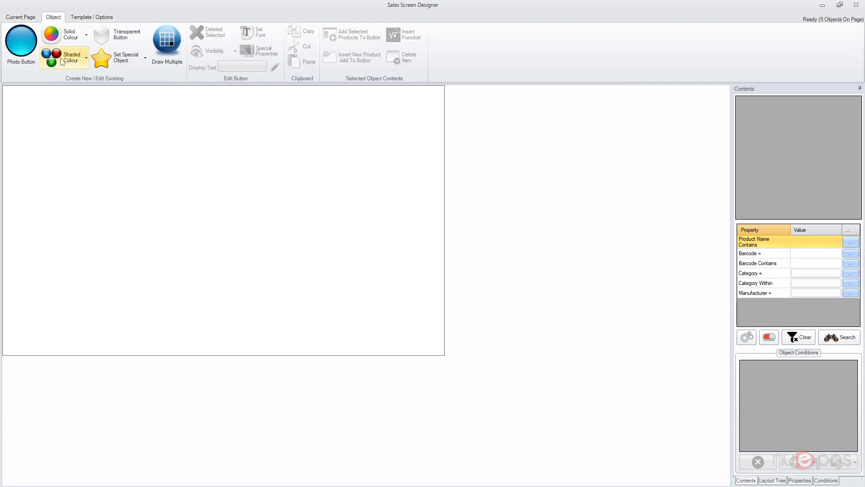
left_click(62, 43)
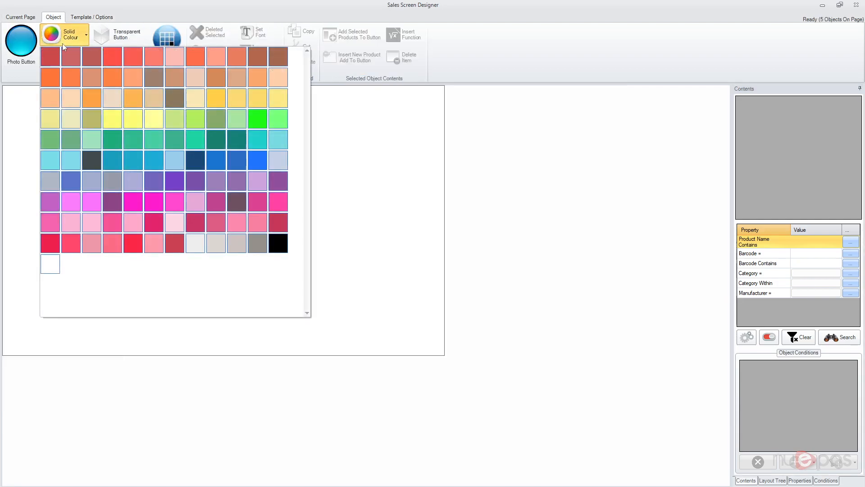
left_click(109, 158)
left_click_drag(109, 159, 389, 185)
Duplicate the blue-teal button downwards to form an evenly spaced column of seven buttons
key("ctrl+c")
key("ctrl+v")
key("ctrl+a")
key("ctrl+c")
key("ctrl+v")
left_click(374, 279)
left_click_drag(412, 283, 378, 215)
key("ctrl+c")
key("ctrl+v")
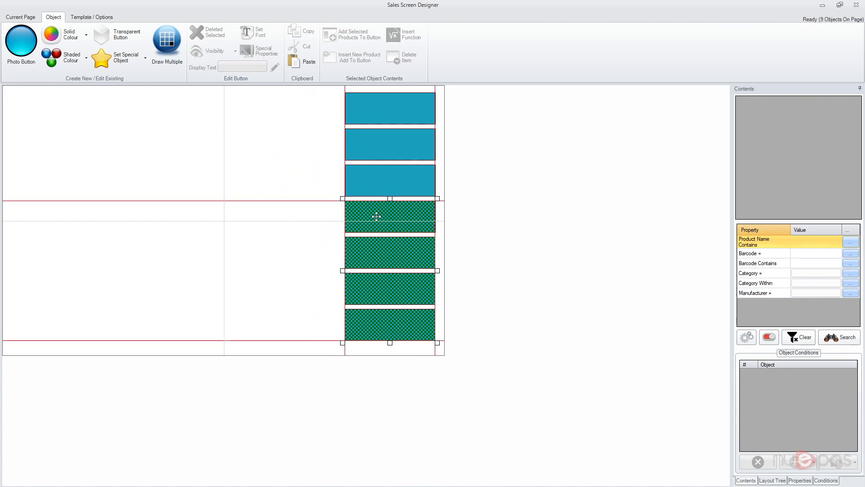
left_click(319, 226)
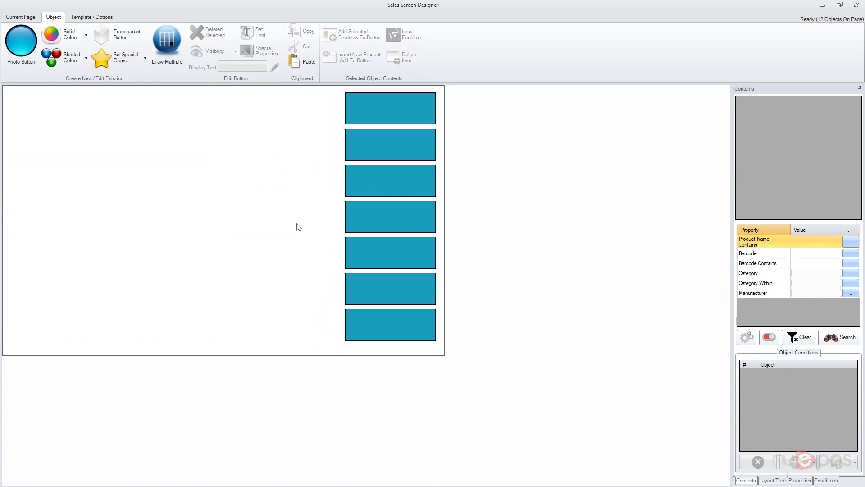
Set the display text of the first button in the column to Miscellaneous Product
left_click(363, 113)
left_click(243, 67)
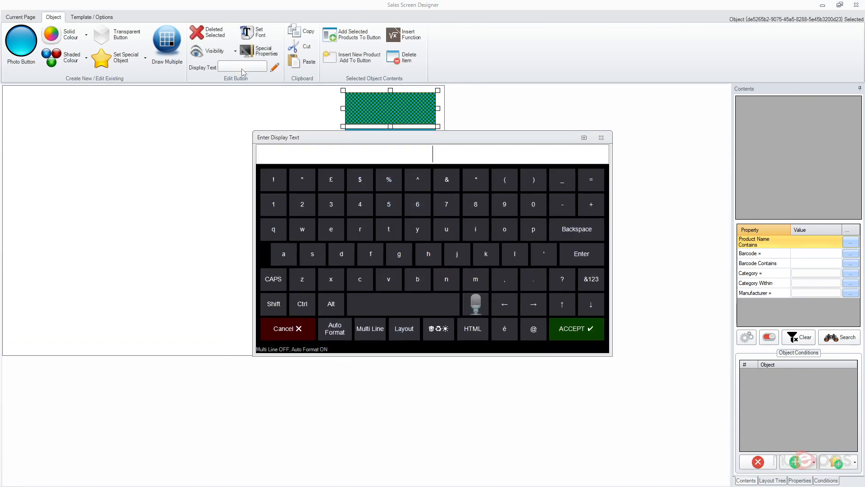
type("Miscella")
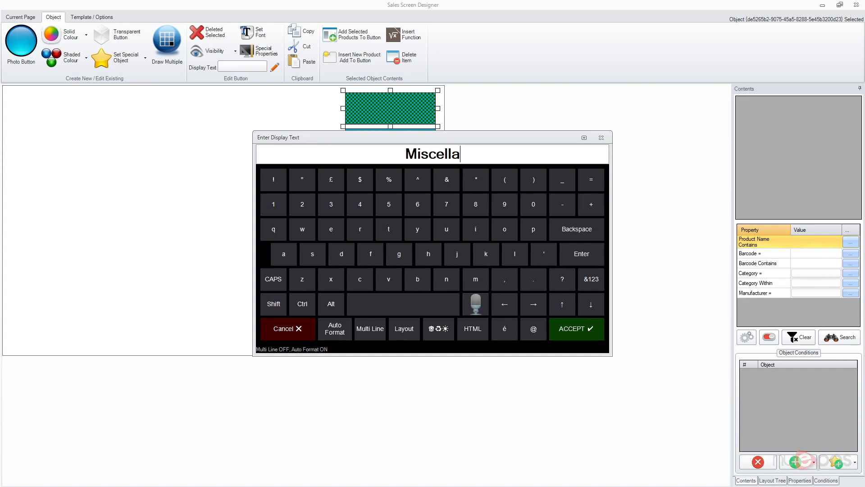
type("neous Product")
key("Return")
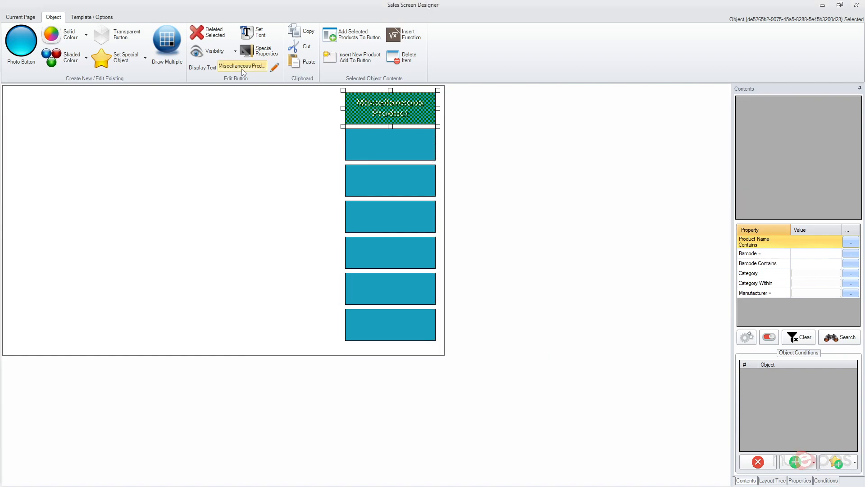
Set the display text of the second button in the column to Find Item and the third to Refund
key("Down")
left_click(232, 70)
type("Find Item")
key("Return")
key("Down")
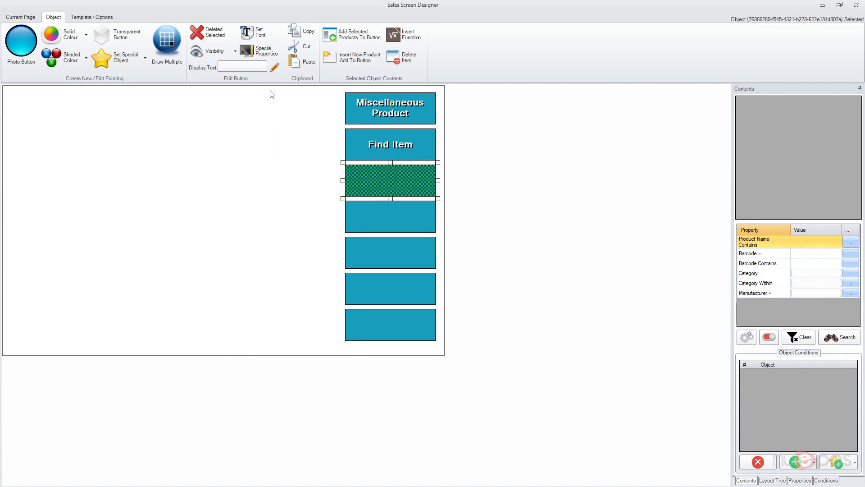
left_click(249, 70)
type("Refund")
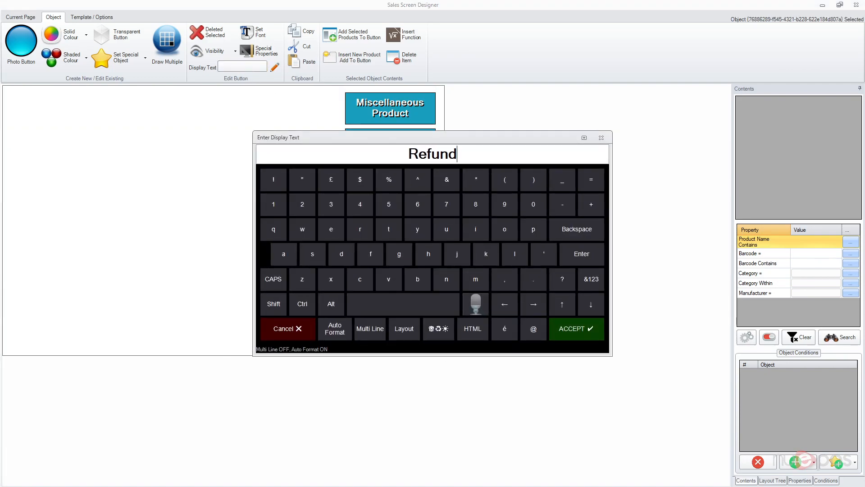
key("Return")
Set the display text of the fourth button in the column to Customer Orders and the fifth to View Sales
key("Down")
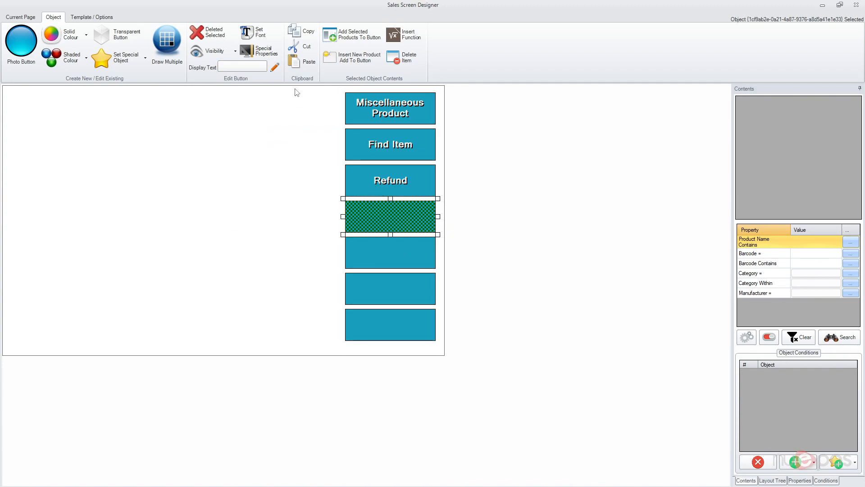
left_click(259, 66)
type("Customer Orders")
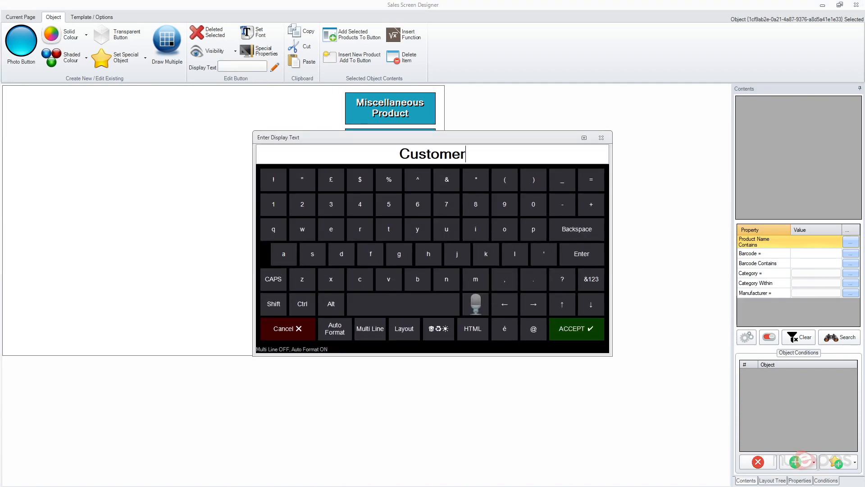
key("Return")
left_click(371, 249)
left_click(242, 67)
type("View Ssa")
key("BackSpace")
key("BackSpace")
type("ales")
key("Return")
Set the display text of the sixth button in the column to New Customer Order
left_click(372, 287)
left_click(227, 68)
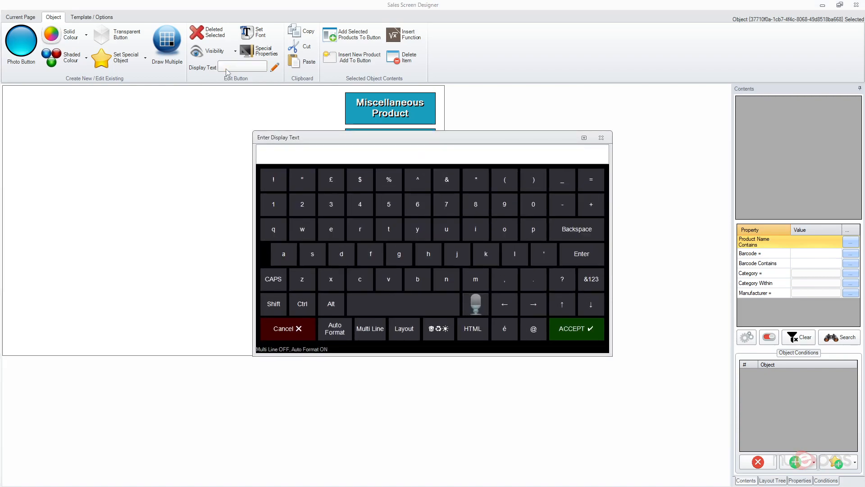
type("New Customer Order")
key("Return")
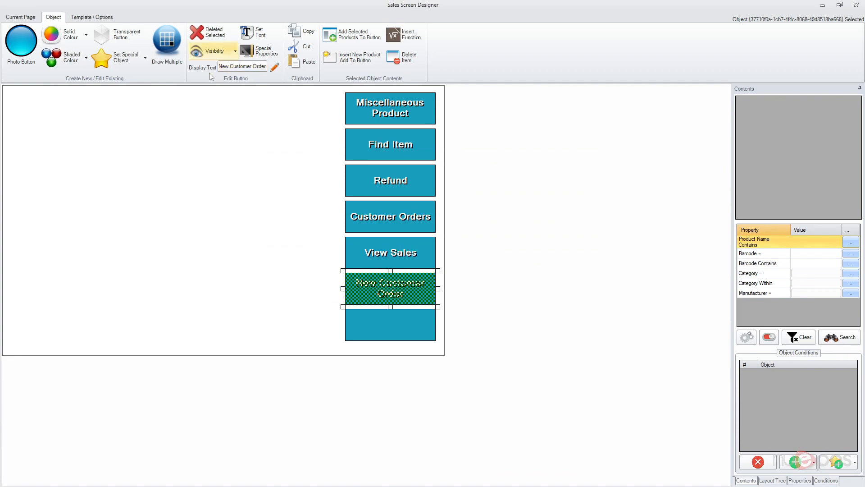
Set the display text of the seventh button in the column to Print Receipt
left_click(373, 336)
left_click(239, 68)
type("Print Receipt")
key("Return")
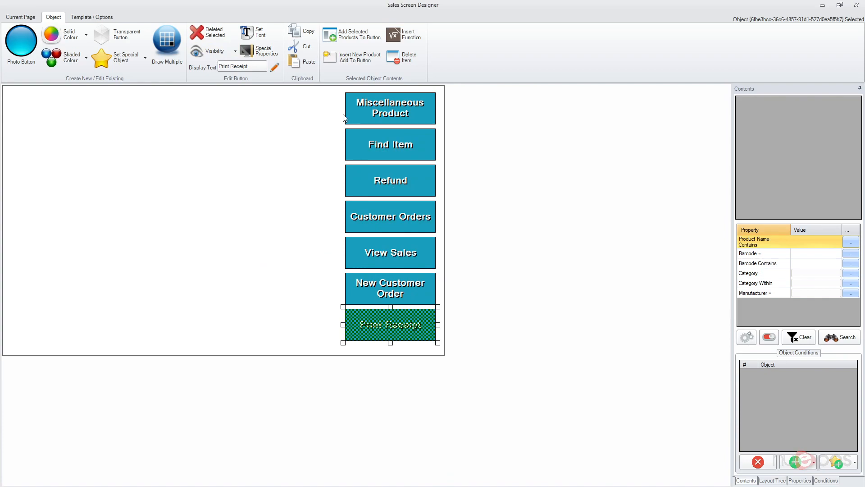
Assign the Find Product sales screen function to the Find Item button
left_click(387, 113)
left_click(388, 158)
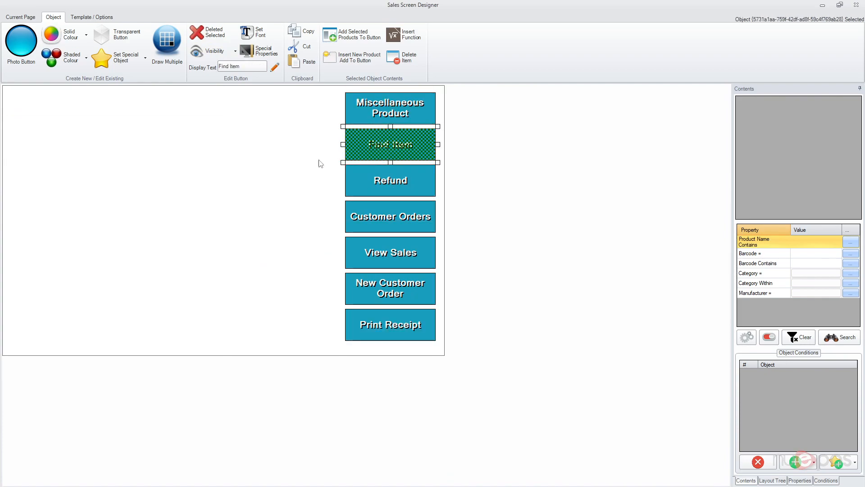
left_click(855, 462)
left_click(792, 394)
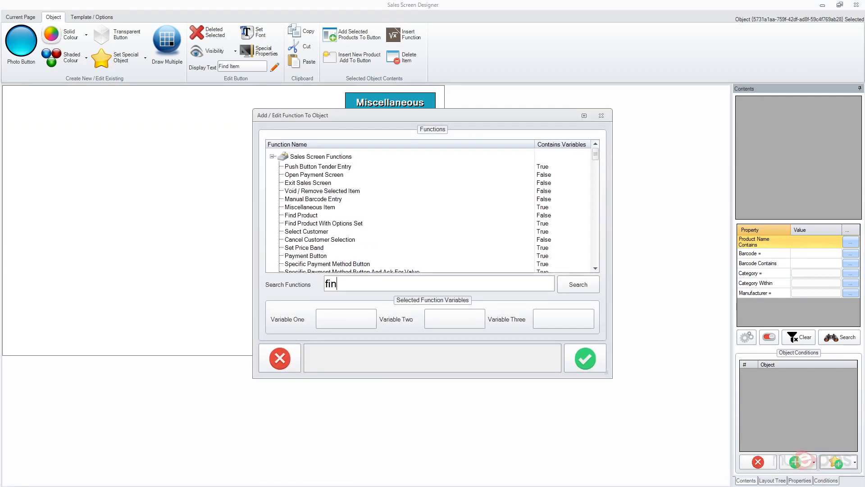
key("Return")
left_click(310, 167)
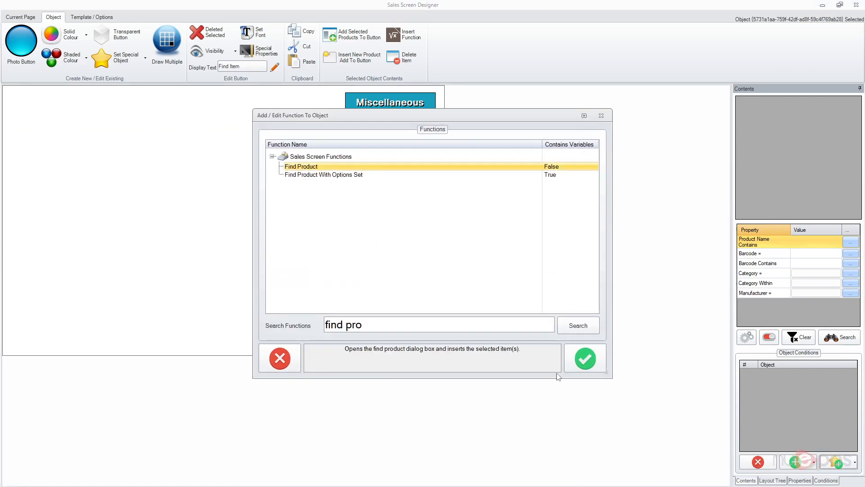
left_click(584, 359)
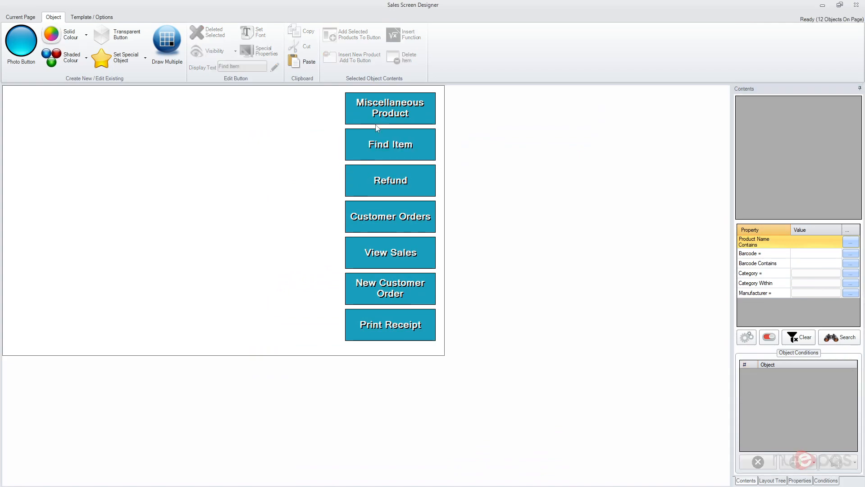
Open the page behind the More Functions button using Full Edit Mode, and switch back to normal editing
left_click(20, 16)
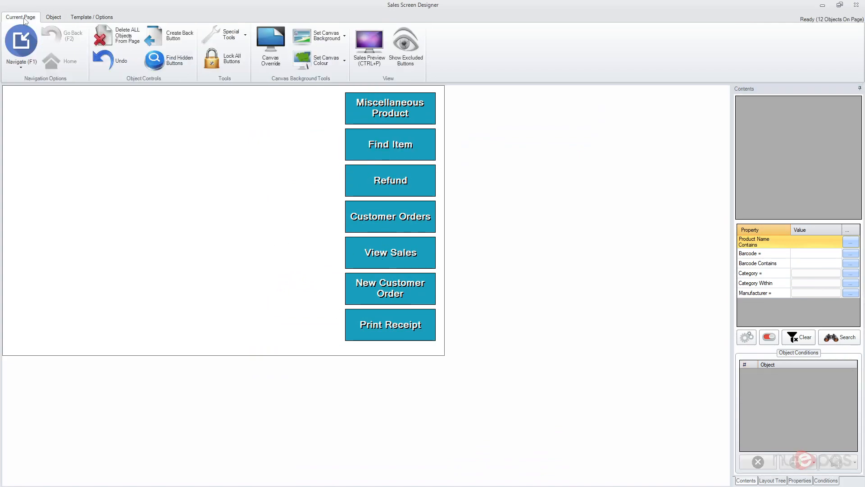
left_click(53, 17)
left_click(92, 17)
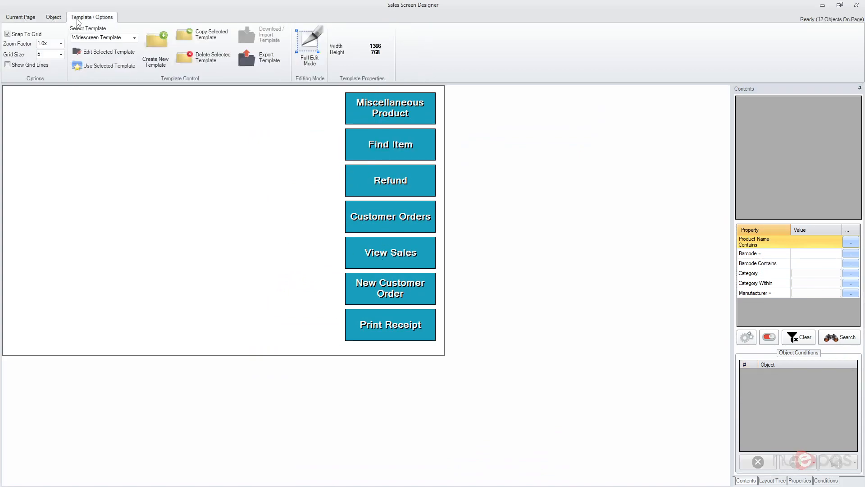
left_click(310, 47)
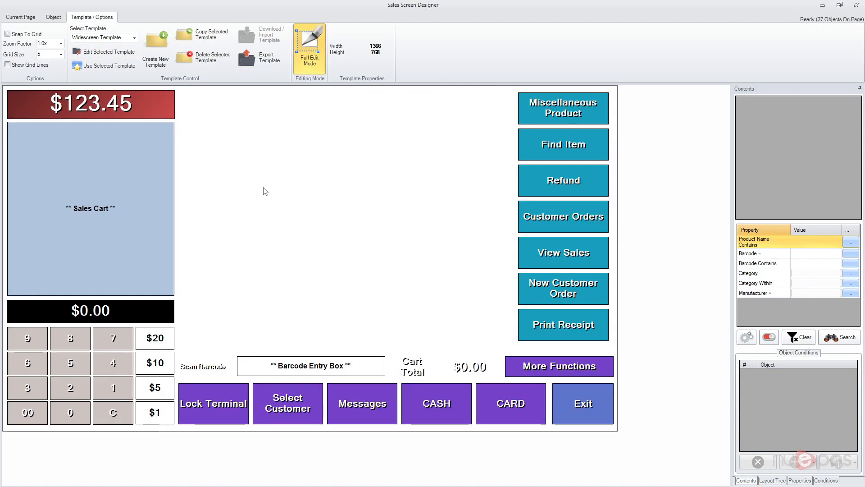
left_click(570, 364)
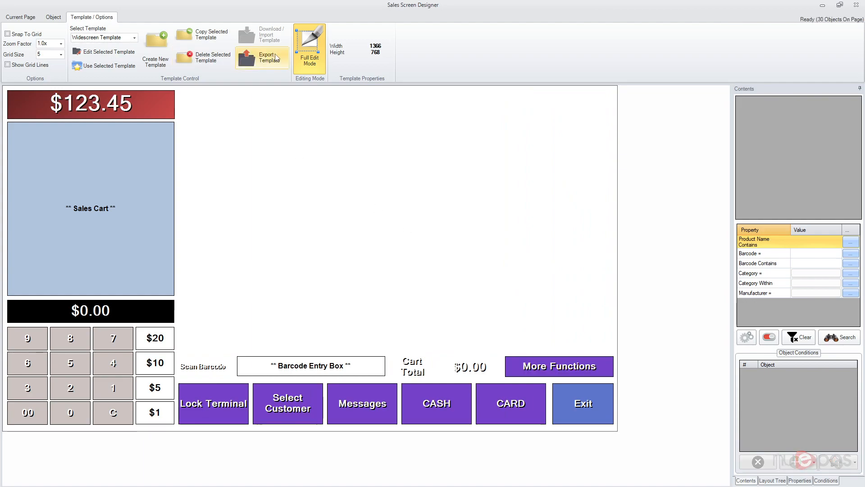
left_click(312, 45)
left_click(21, 17)
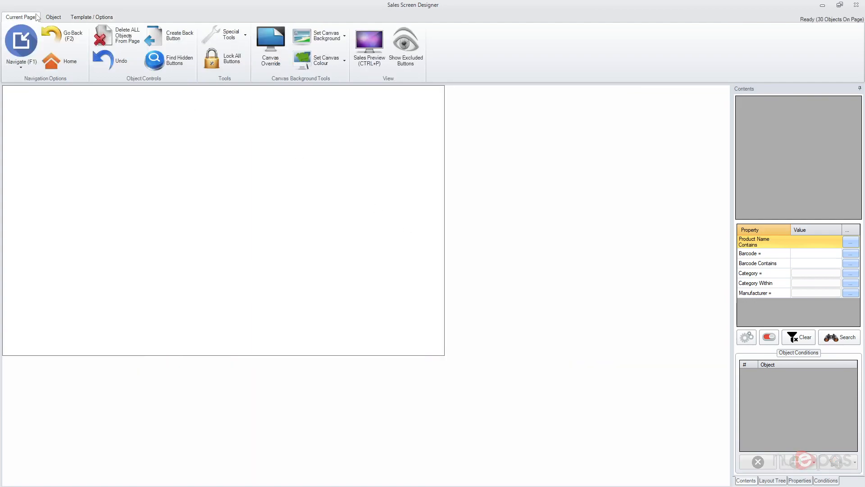
Start drawing multiple teal solid-colour buttons on the blank More Functions page, entering a quantity of 16
left_click(53, 18)
left_click(166, 47)
left_click(65, 38)
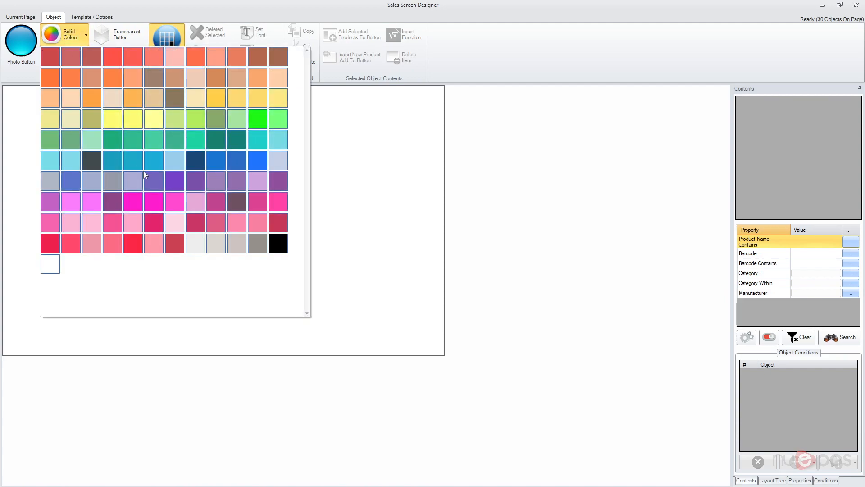
left_click(113, 158)
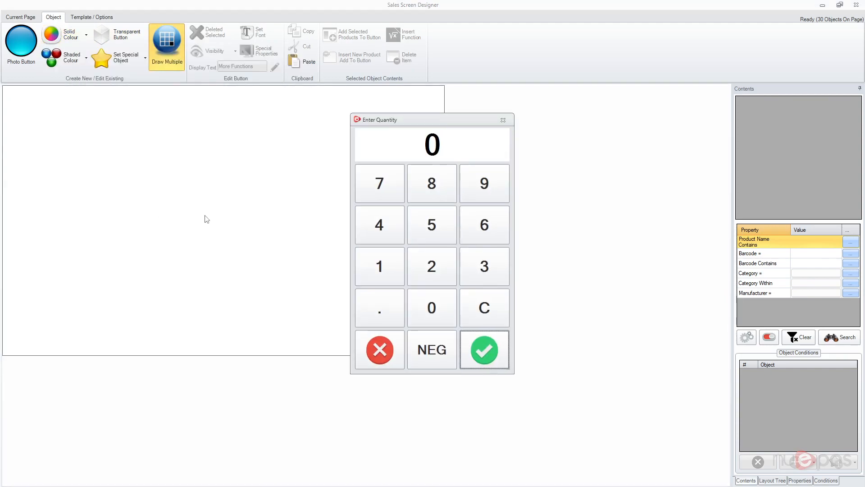
type("16")
key("Return")
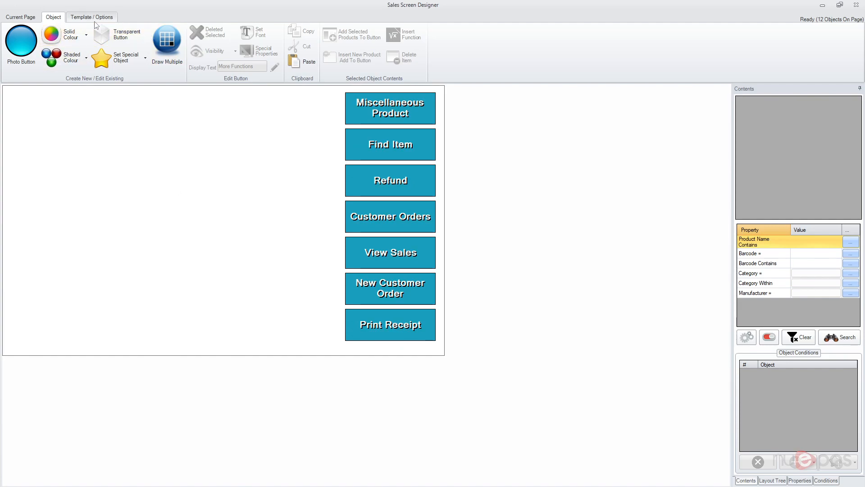
In Full Edit Mode, assign the Select Customer function to the Select Customer button
left_click(93, 18)
left_click(309, 47)
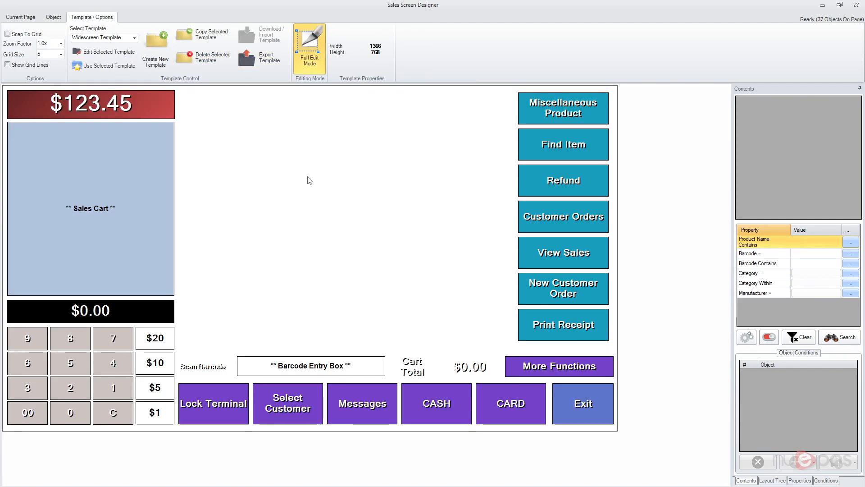
left_click(295, 397)
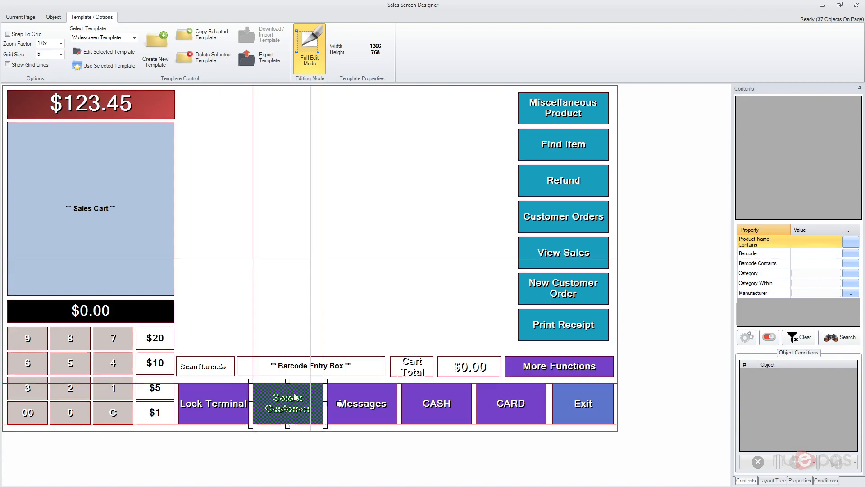
left_click(794, 461)
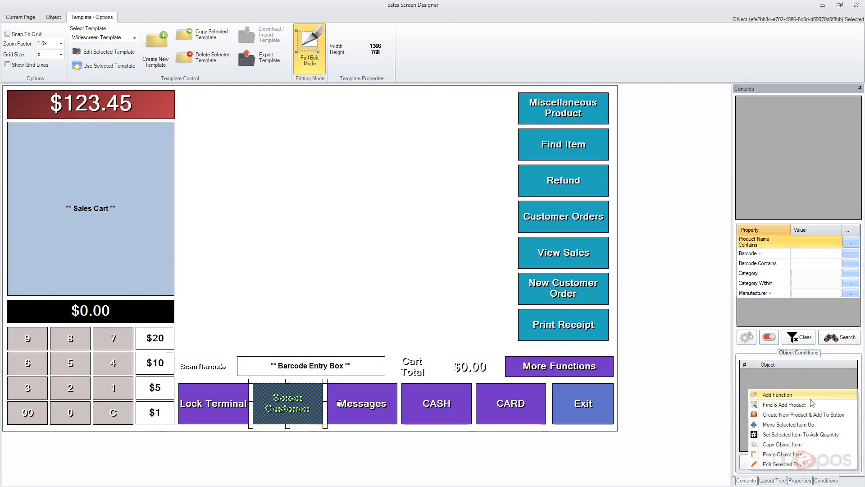
left_click(779, 397)
type("select customer")
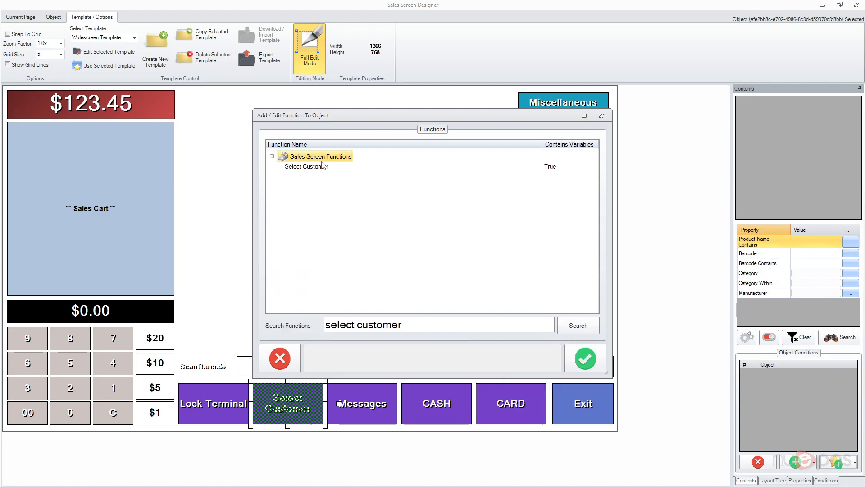
left_click(323, 166)
left_click(584, 360)
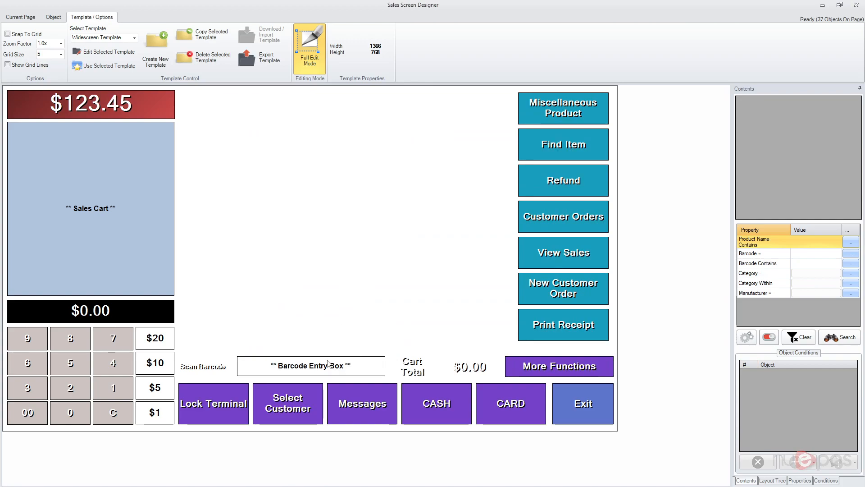
Test the layout in Sales Mode by adding both example products through Find Item, tendering £1 cash and exiting
left_click(857, 5)
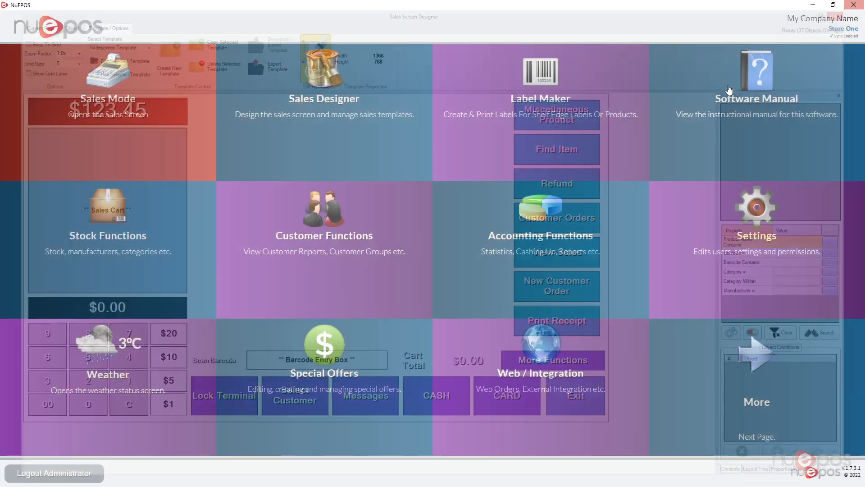
left_click(134, 155)
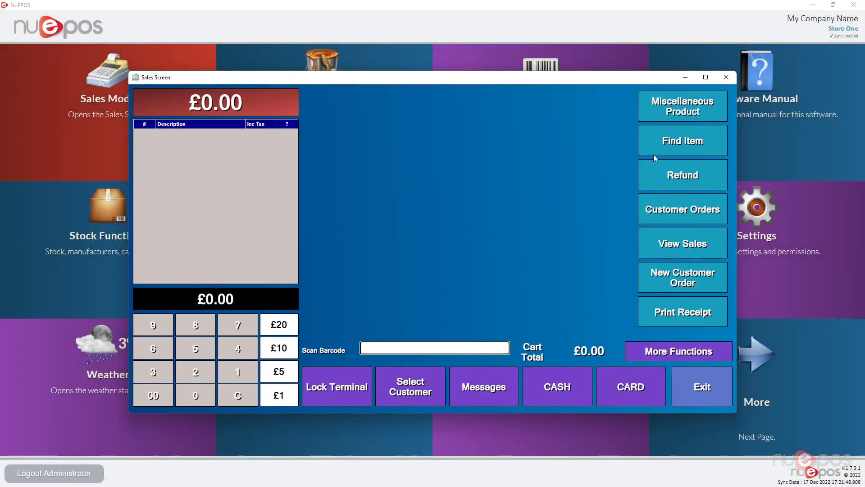
left_click(662, 143)
type("a")
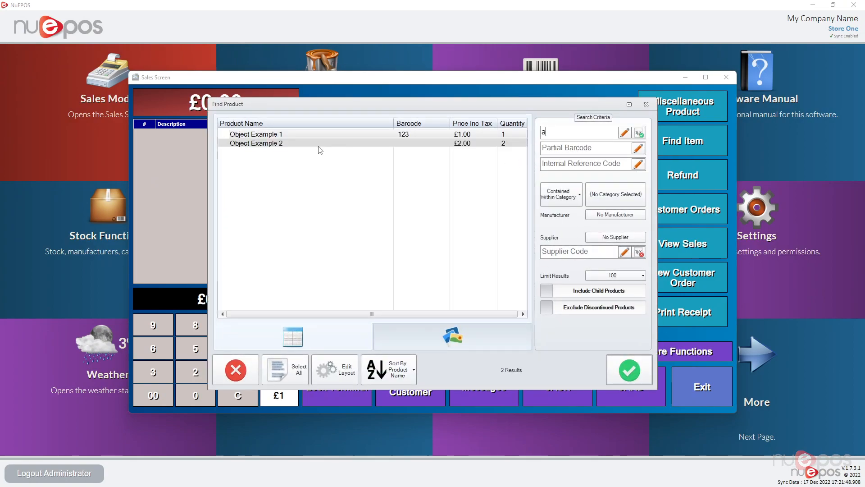
left_click(618, 367)
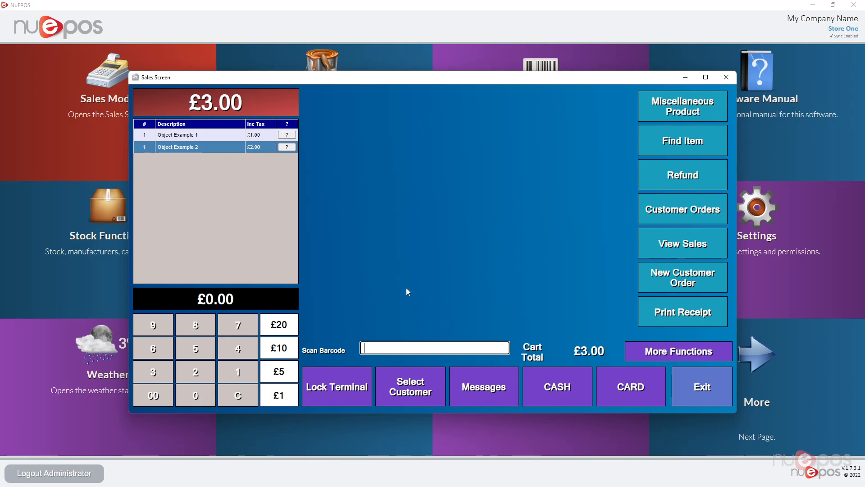
left_click(279, 395)
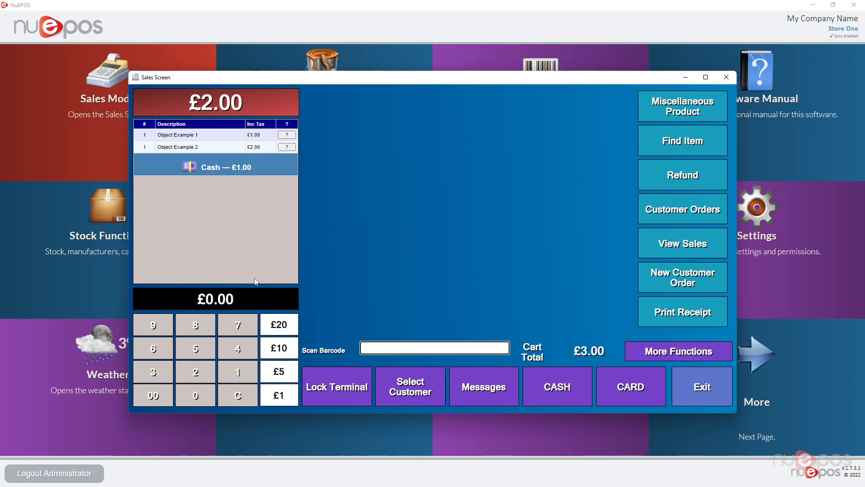
left_click(718, 390)
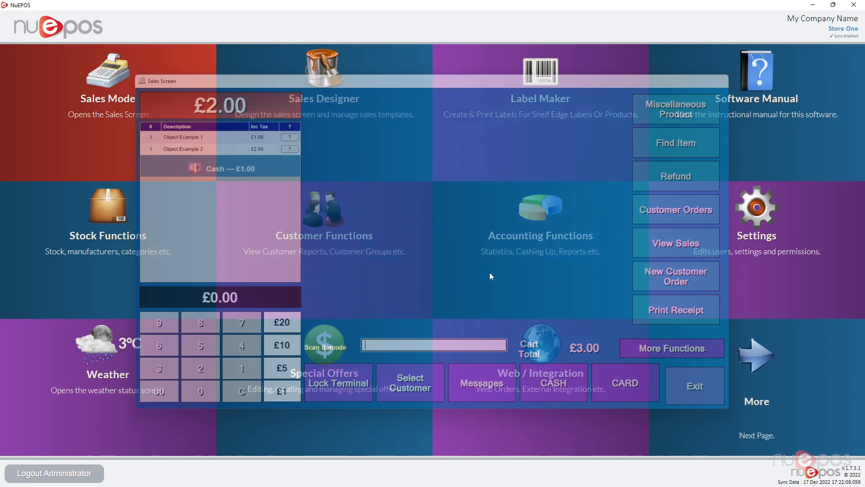
Reopen the Sales Designer in Full Edit Mode and shorten the Sales Cart from below to leave a gap above the $0.00 entry display
left_click(338, 93)
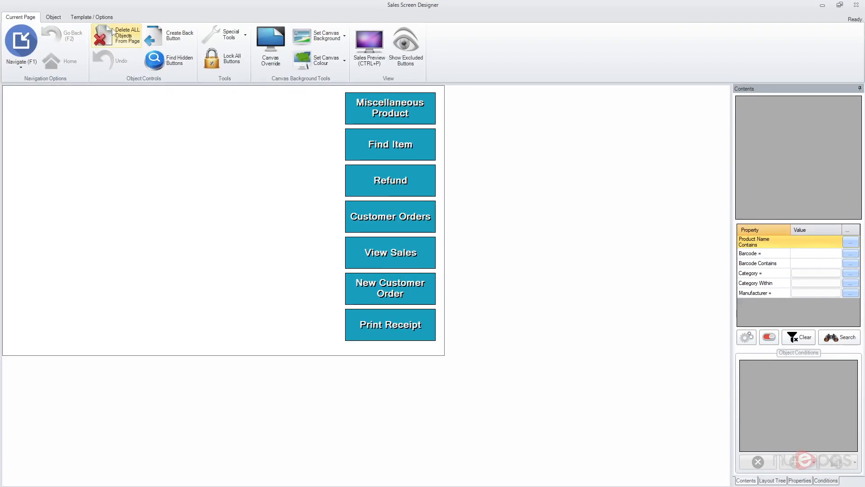
left_click(92, 18)
left_click(310, 47)
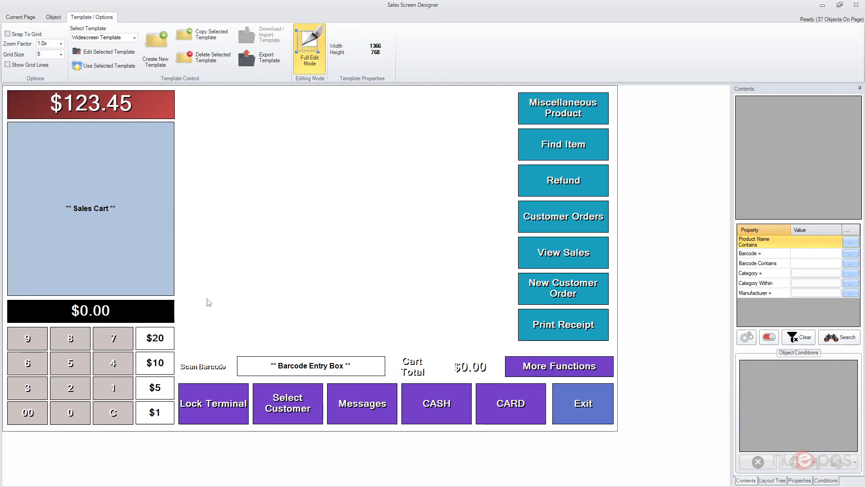
left_click(133, 271)
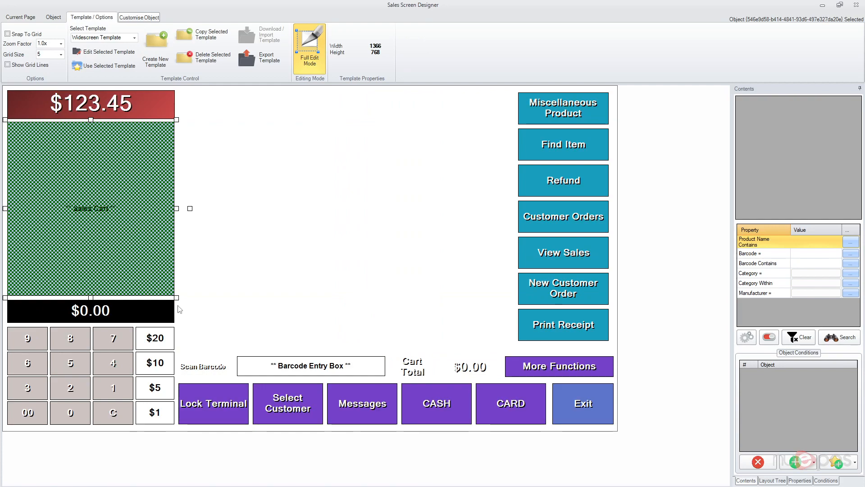
left_click_drag(92, 300, 92, 280)
left_click(202, 284)
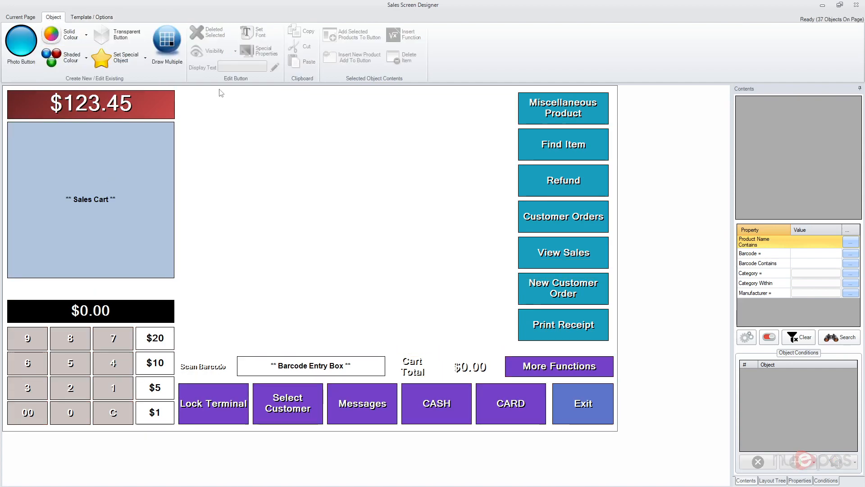
Add a red solid-colour button and resize it to fill slightly less than half the width of the gap beneath the Sales Cart
left_click(68, 34)
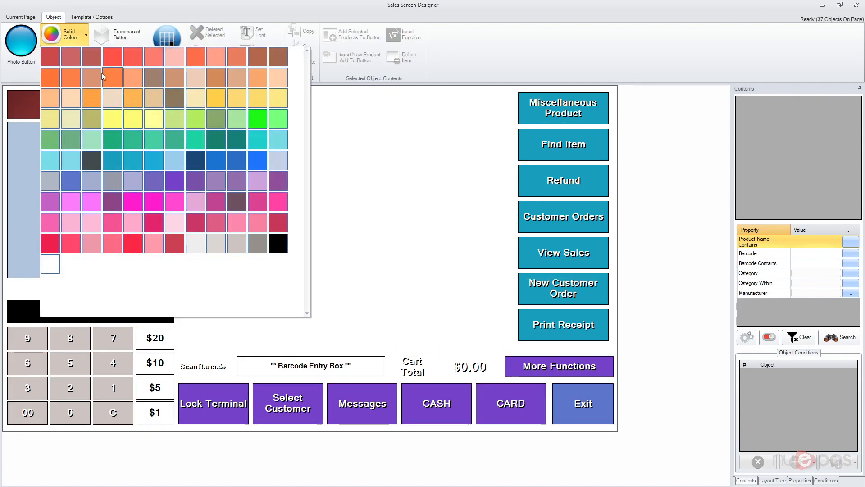
left_click(115, 58)
left_click_drag(257, 245, 59, 202)
left_click(92, 17)
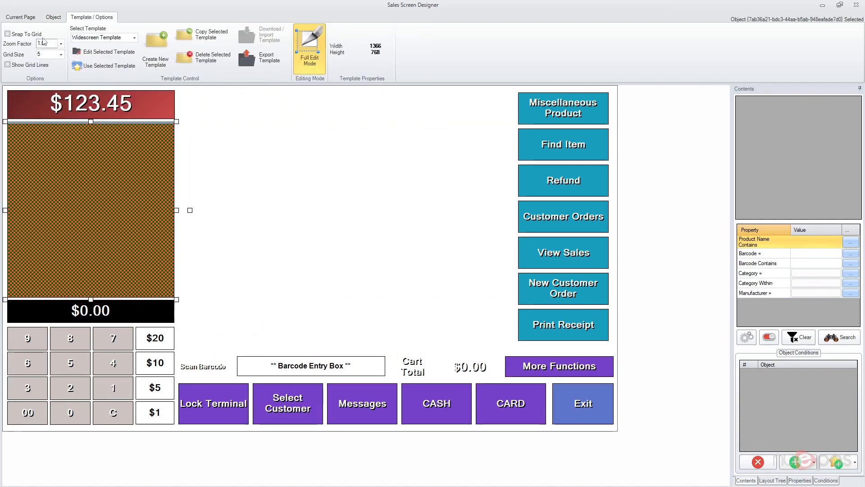
left_click_drag(91, 120, 80, 279)
left_click_drag(176, 292, 73, 290)
left_click(43, 18)
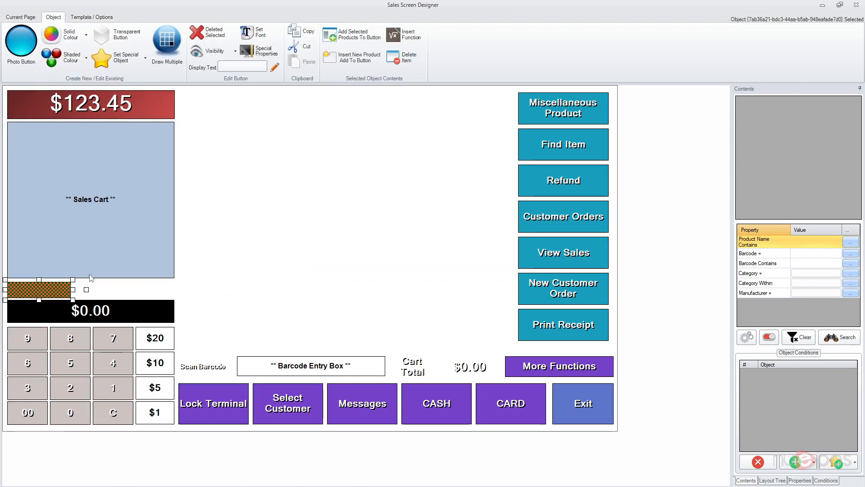
mouse_move(73, 290)
left_mouse_down()
mouse_move(99, 289)
mouse_move(81, 290)
left_mouse_up()
Set the display text of the red button beneath the Sales Cart to Void Item
left_click(244, 68)
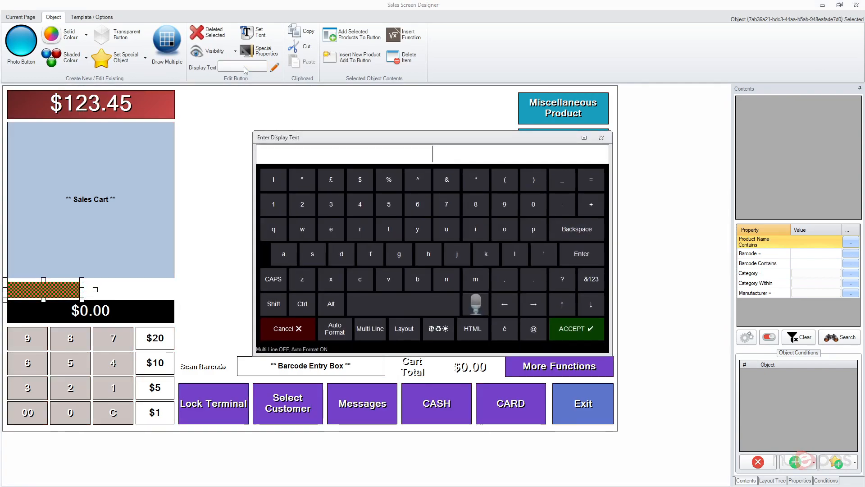
type("Void Item")
key("Return")
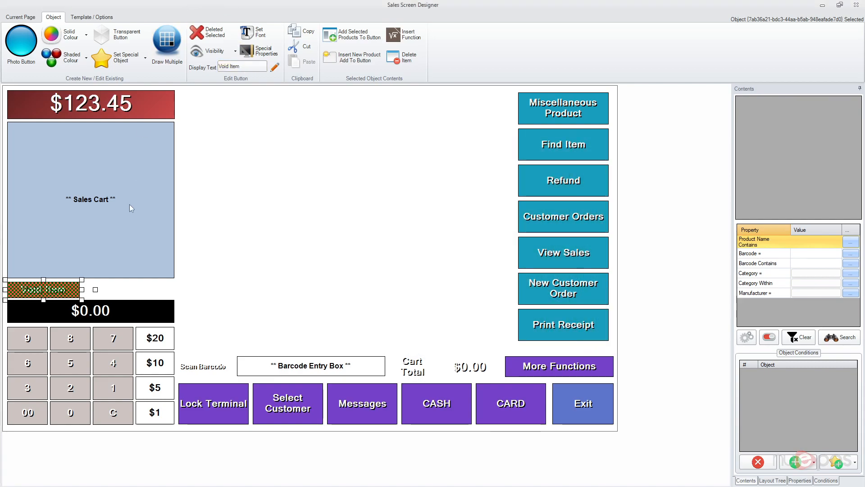
Assign the Void / Remove Selected Item function to the Void Item button, searching the functions for "void"
left_click(849, 462)
left_click(811, 395)
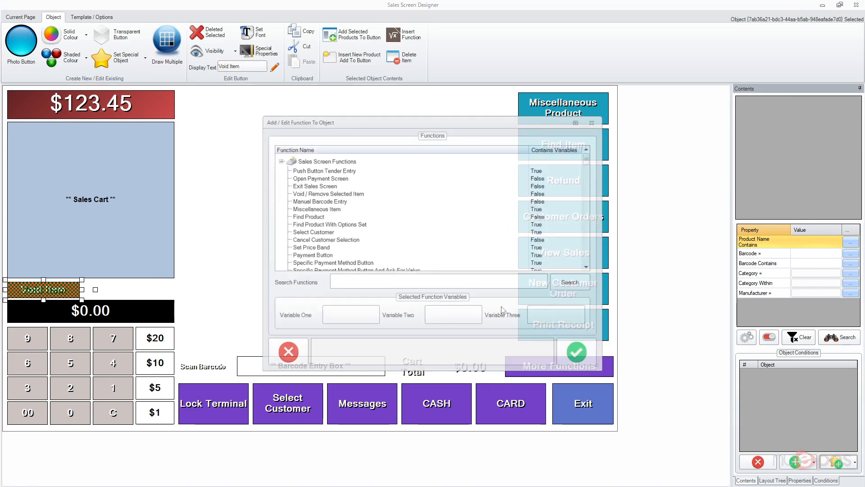
type("void")
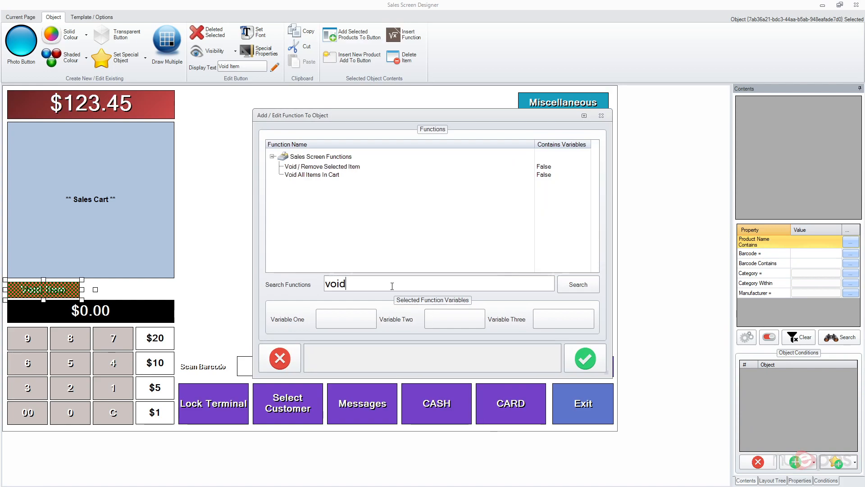
left_click(315, 167)
left_click(586, 360)
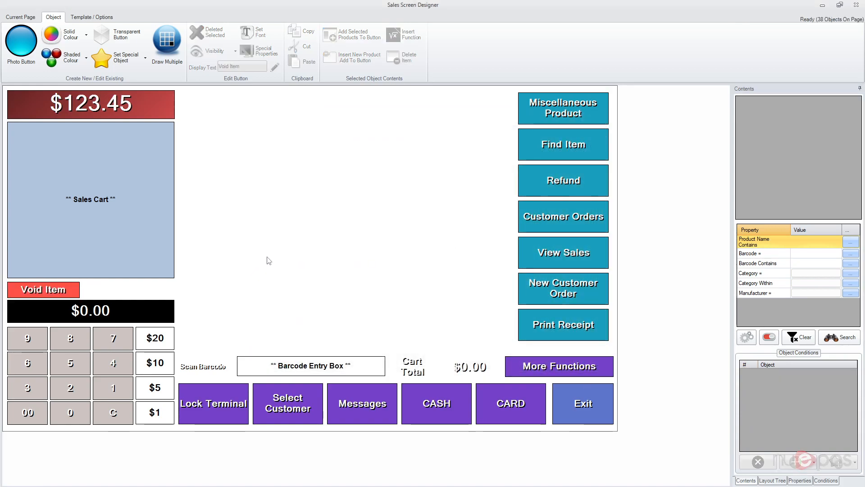
Give the Void Item button a custom shaded colour with dark red as the first colour
left_click(70, 289)
left_click(85, 58)
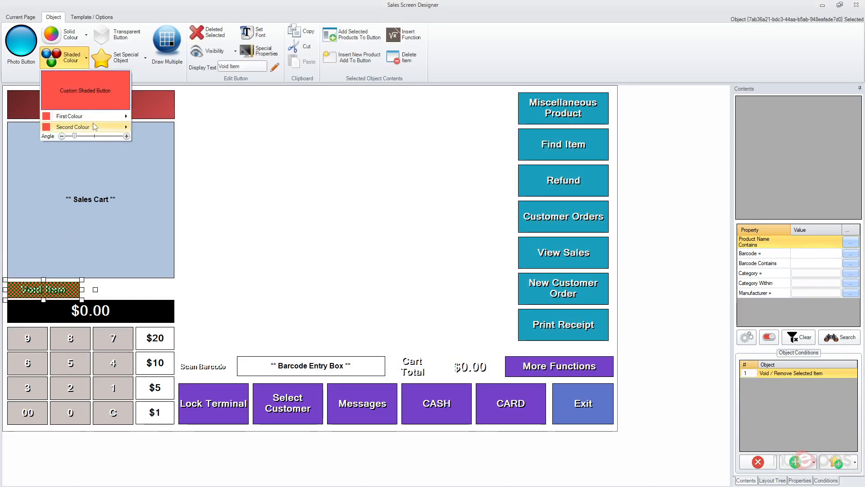
mouse_move(122, 118)
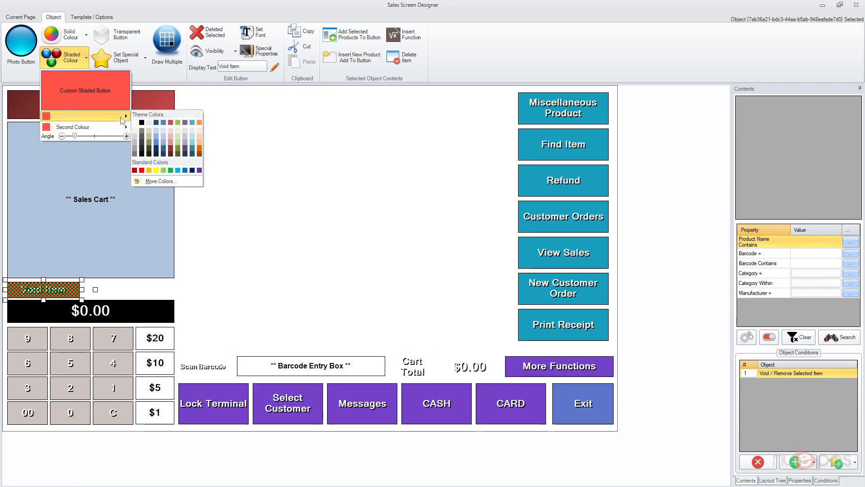
left_click(170, 154)
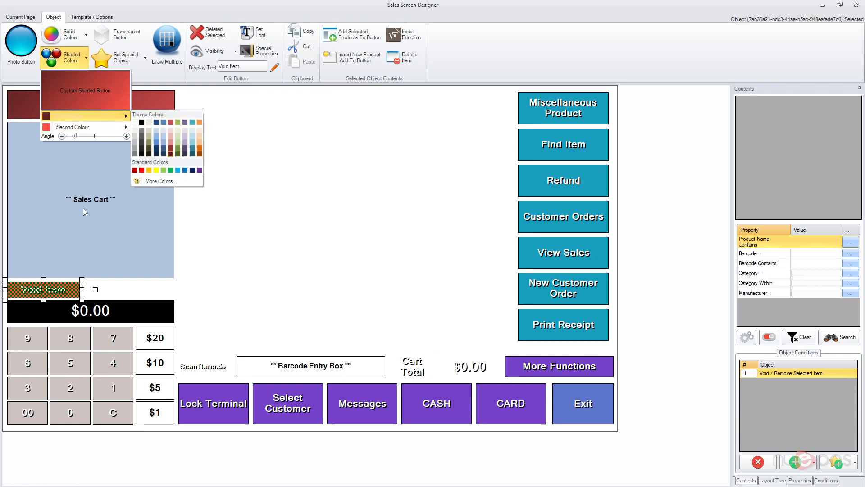
left_click(97, 107)
left_click(206, 298)
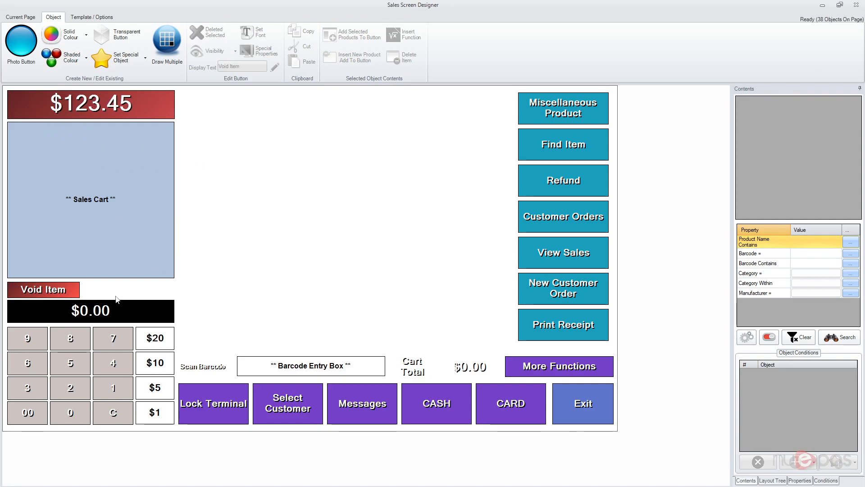
Duplicate the Void Item button, place the copy in the remaining gap flush with the Sales Cart's far edge, and widen both buttons slightly
left_click(55, 292)
key("ctrl+c")
key("ctrl+v")
left_click_drag(52, 292, 141, 288)
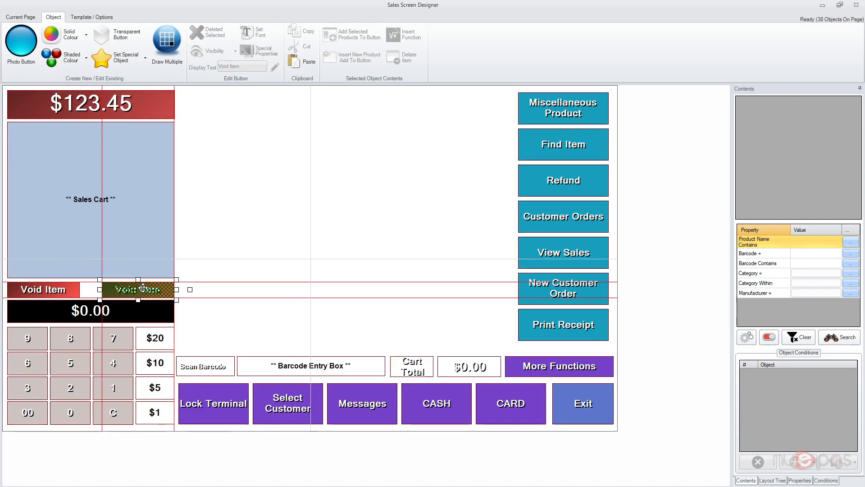
left_click(76, 290)
left_click_drag(83, 292, 96, 292)
left_click(115, 292)
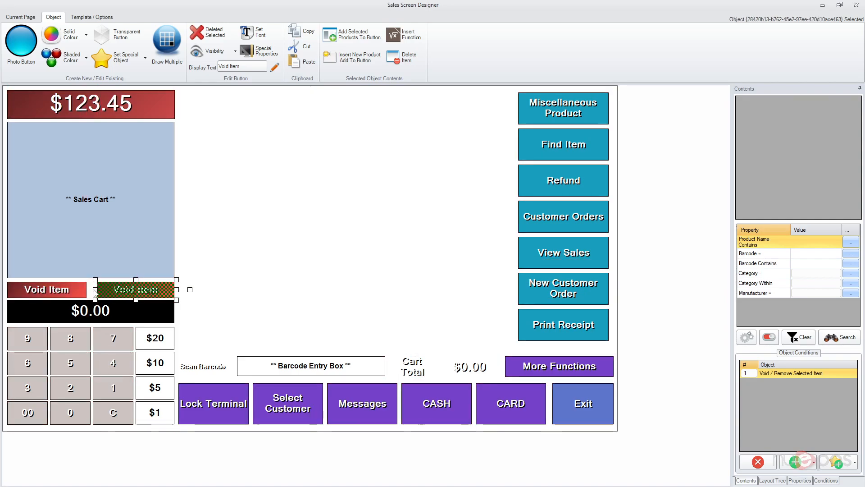
Set the width of both Void Item buttons to 180 in their properties
left_click(801, 479)
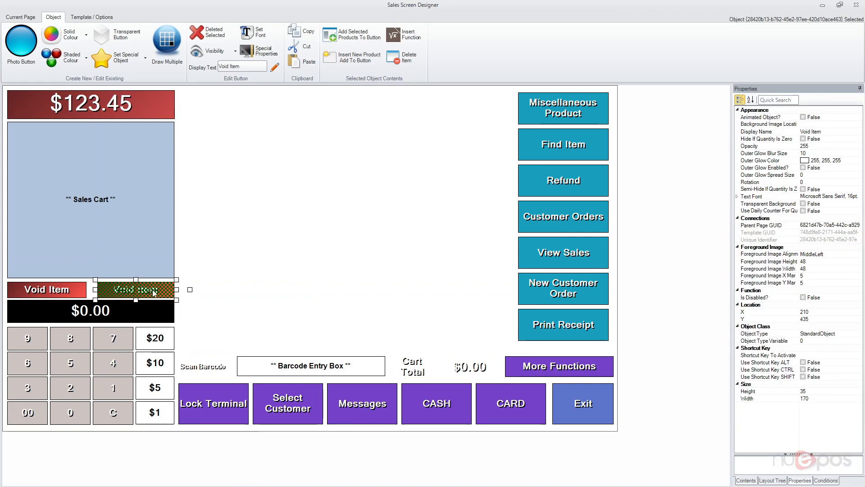
left_click(66, 292)
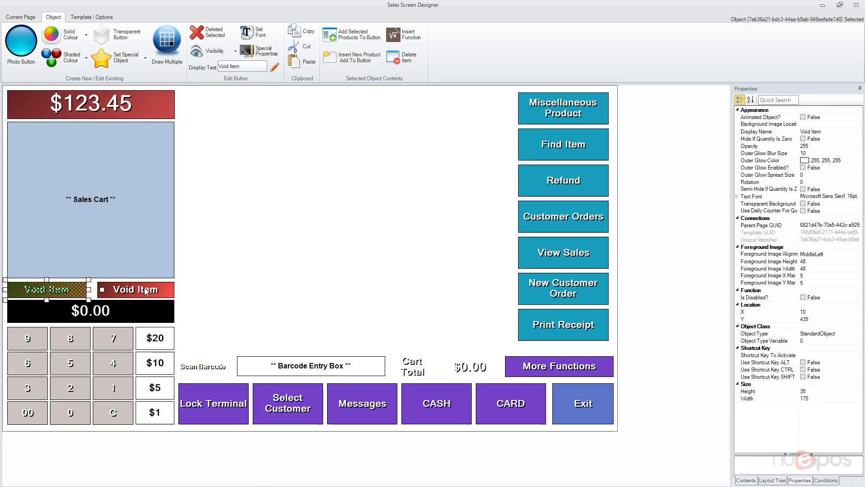
left_click(807, 398)
type("180")
key("Return")
left_click(145, 289)
left_click_drag(823, 398, 636, 397)
key("Return")
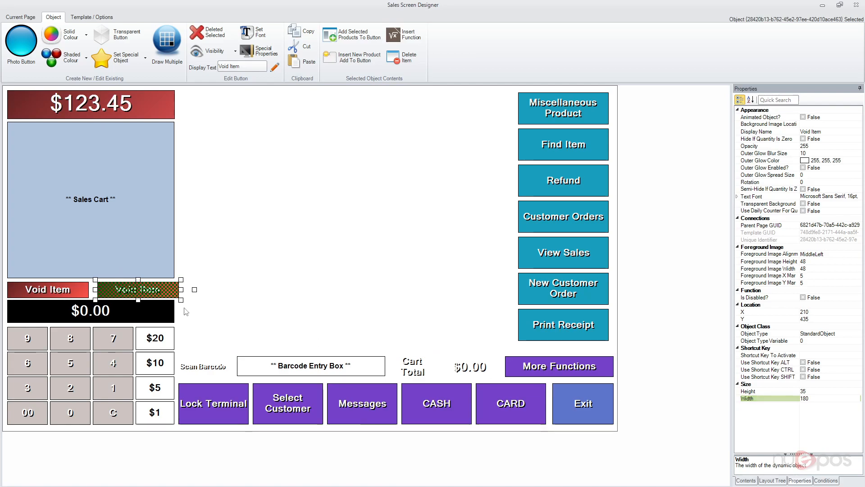
Shift the duplicated Void Item button to X 200 so its outer edge aligns with the Sales Cart's edge
left_click(198, 307)
left_click(148, 293)
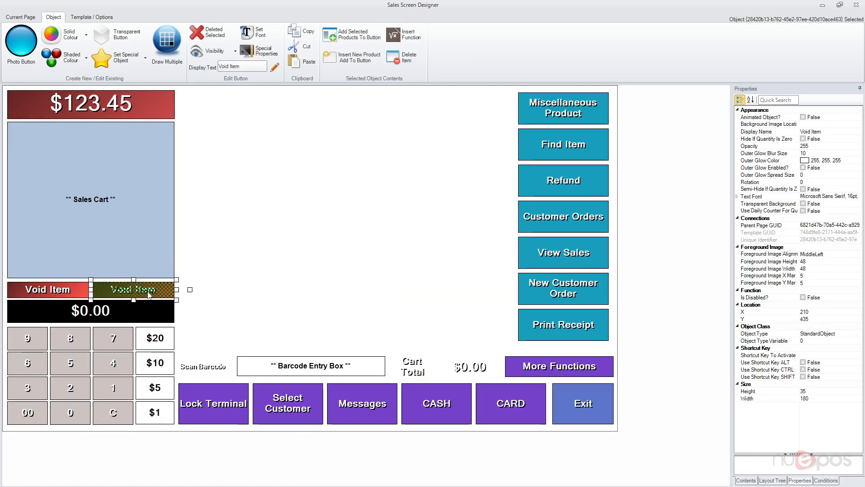
left_click(243, 230)
left_click(173, 289)
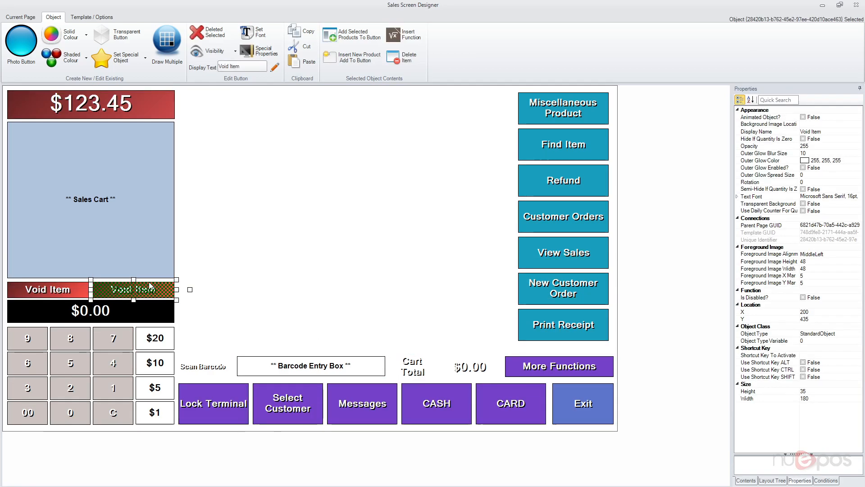
Set the duplicated button's display text to Receipt ON and recolour it solid blue
left_click(248, 68)
type("Receipt ON")
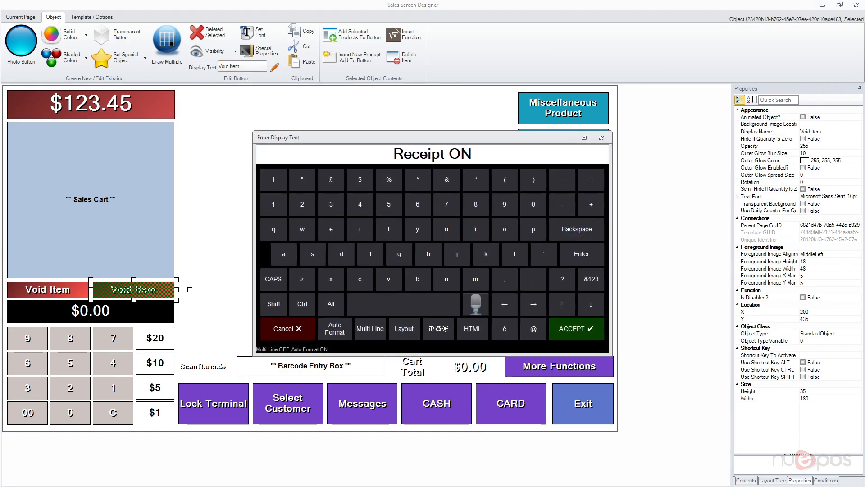
key("Return")
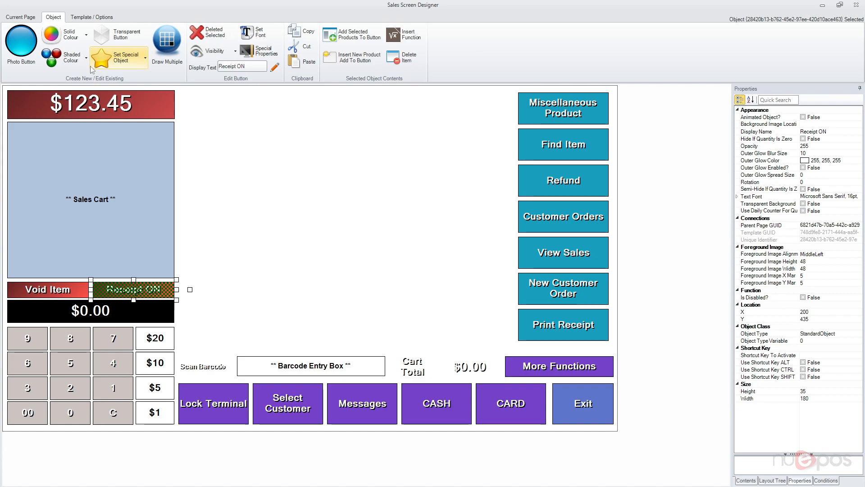
left_click(76, 40)
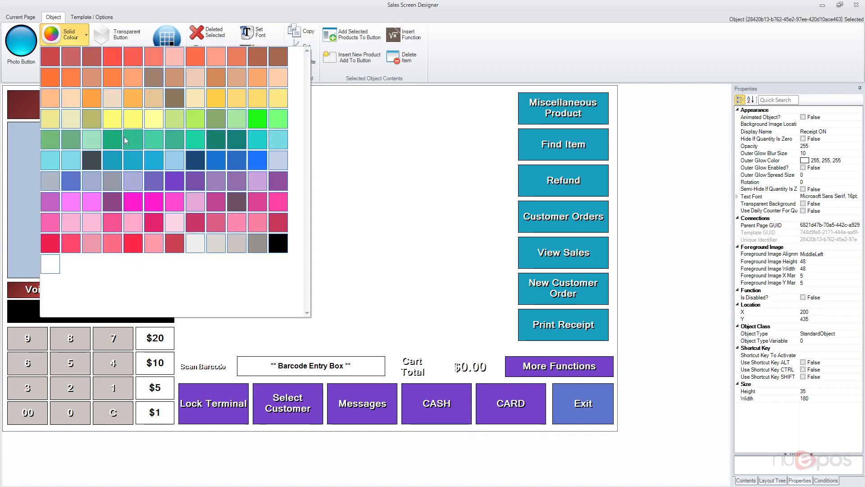
left_click(73, 177)
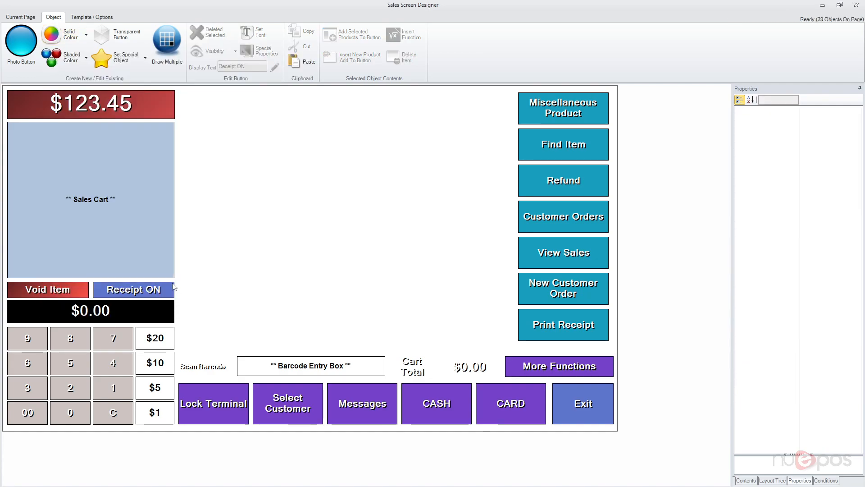
Turn the Receipt ON button into the Receipt Toggle Button special object
left_click(159, 292)
left_click(127, 58)
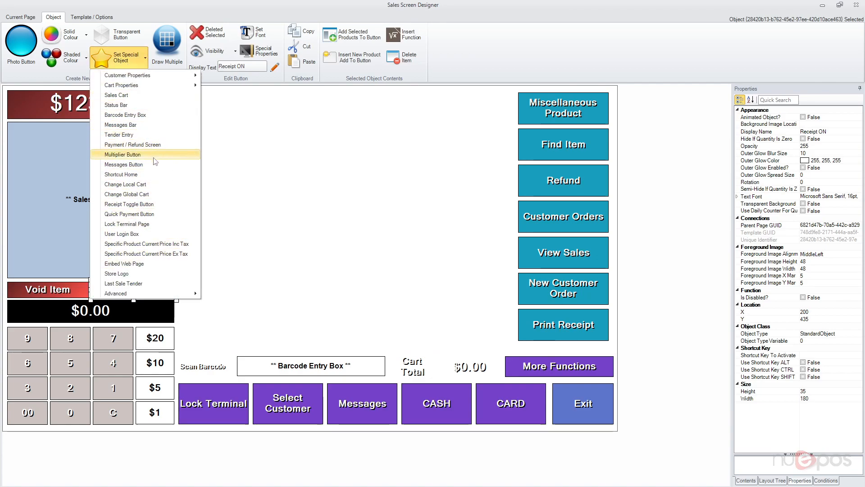
mouse_move(162, 85)
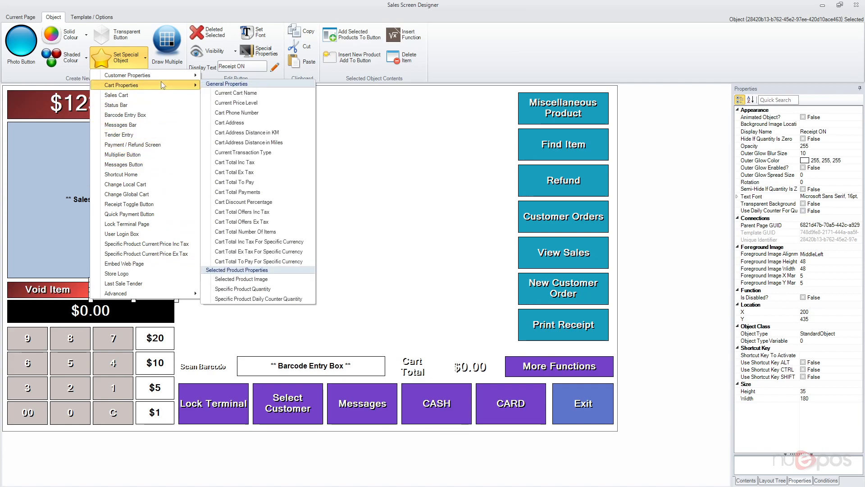
left_click(152, 204)
left_click(249, 280)
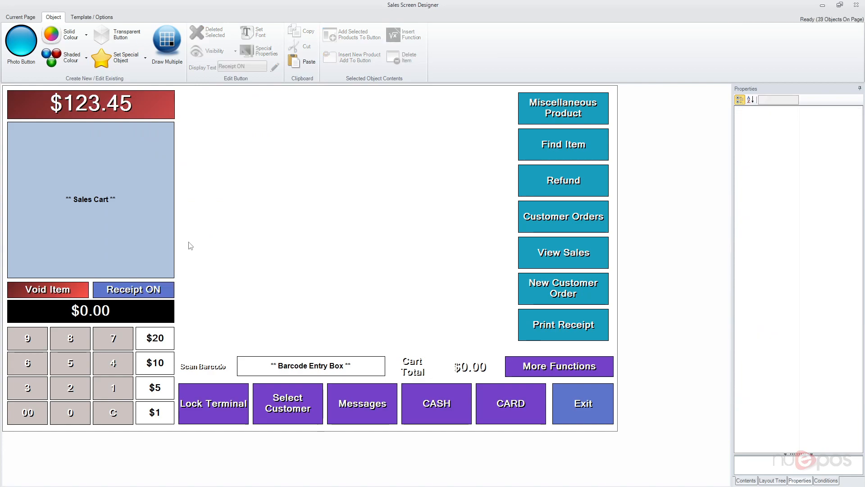
left_click(66, 292)
left_click(133, 291)
left_click(234, 298)
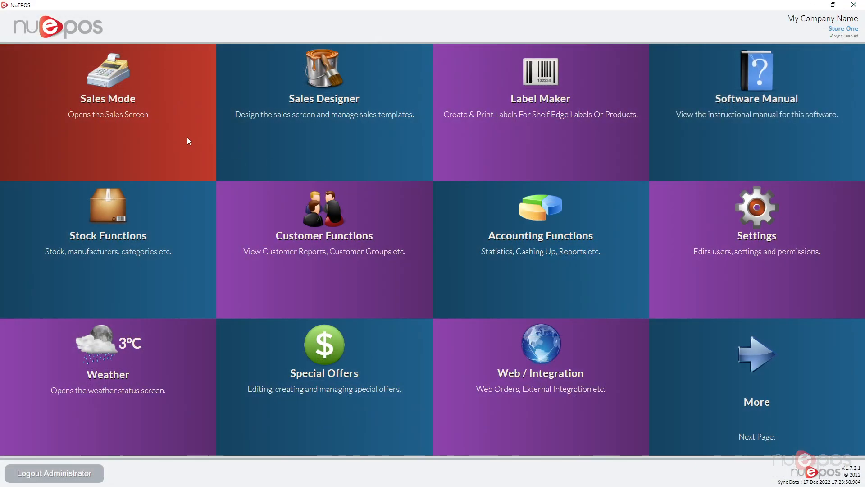
Open Sales Mode and use Void Item to remove the cash payment and both example products from the cart
left_click(112, 95)
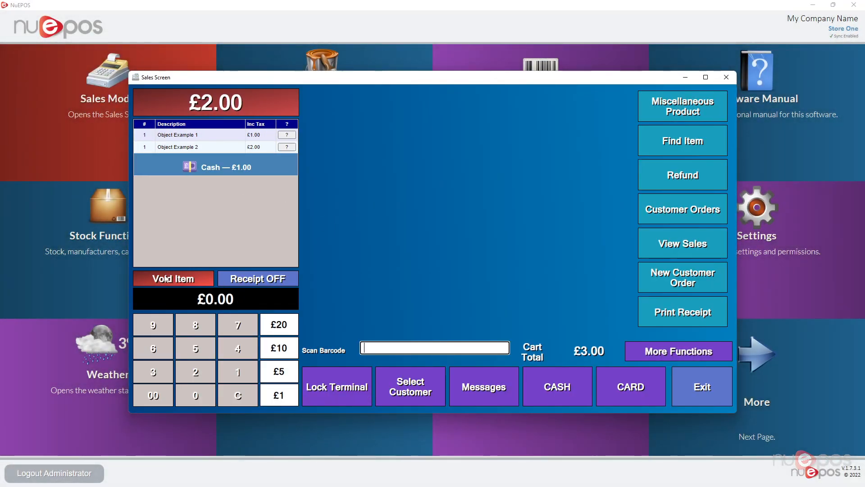
left_click(174, 280)
left_click(174, 279)
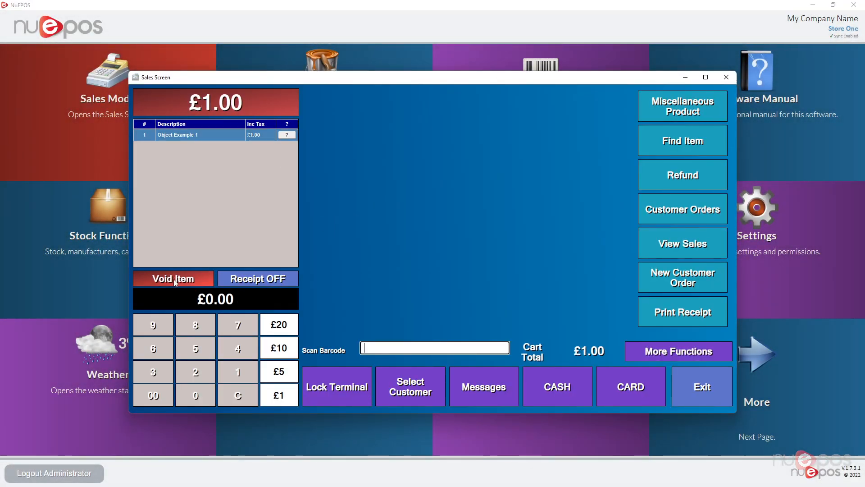
left_click(173, 280)
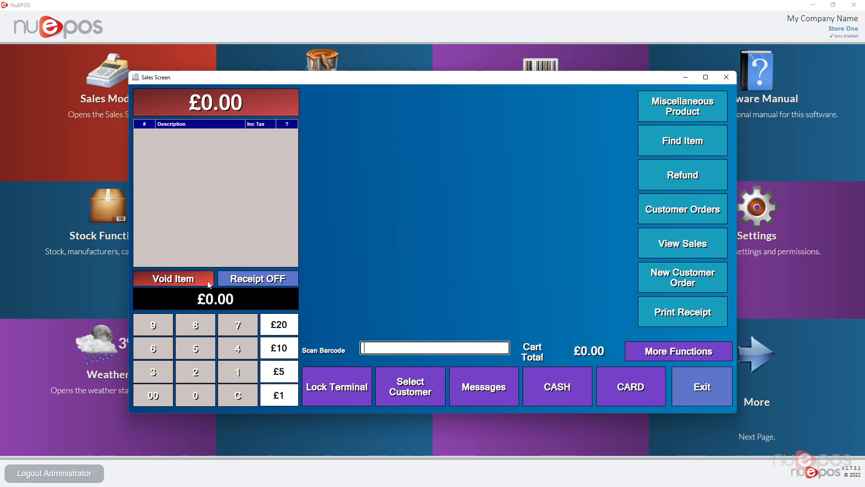
Enter and clear £4.10 on the keypad, and add both example products to the cart twice through Find Item
type("410")
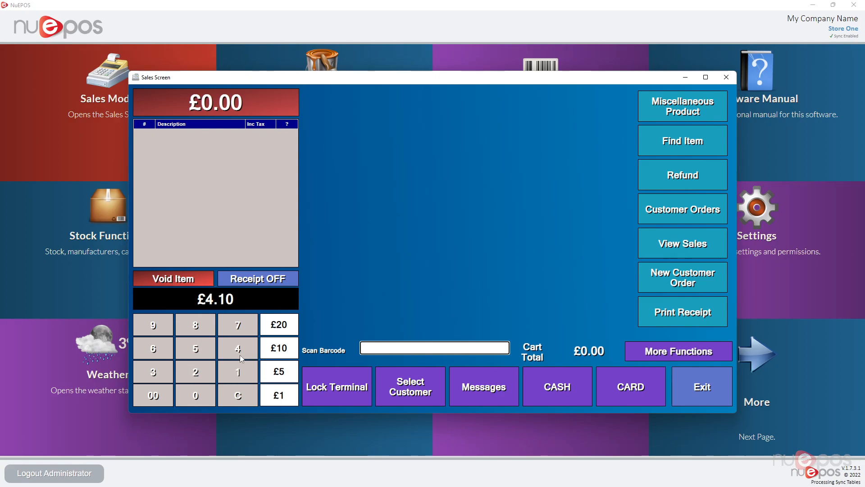
left_click(245, 396)
left_click(671, 141)
type("a")
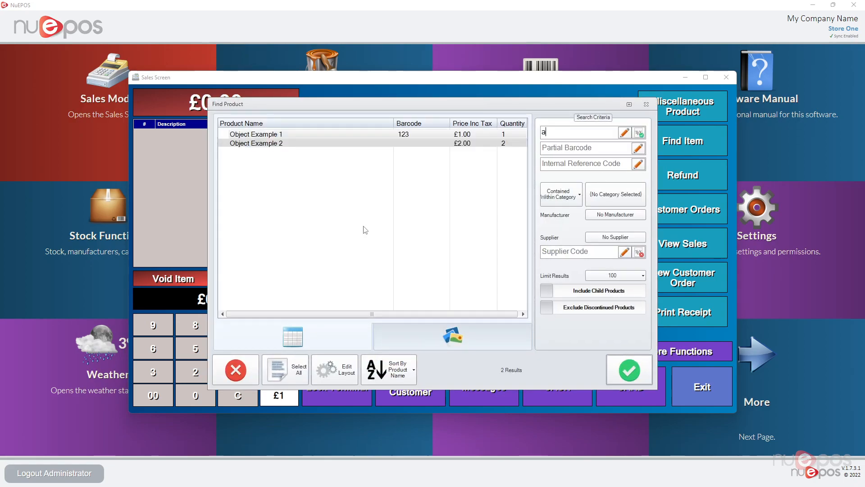
left_click(408, 144, "shift")
key("Return")
left_click(672, 142)
left_click(375, 144, "shift")
key("Return")
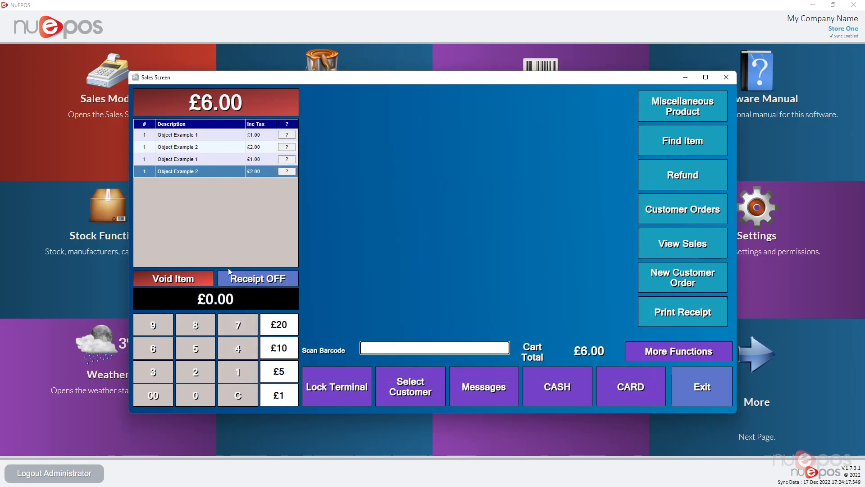
Test the receipt toggle by switching it twice, and void the second Object Example 1 line from the cart
left_click(284, 282)
left_click(286, 281)
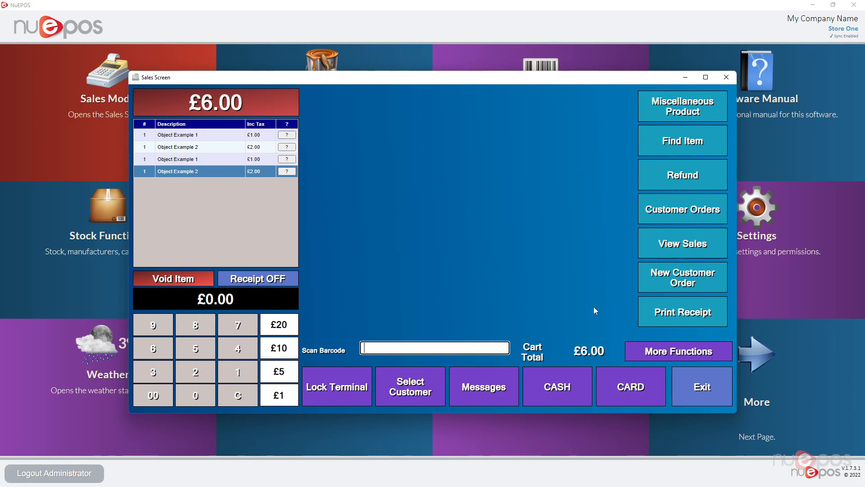
left_click(217, 160)
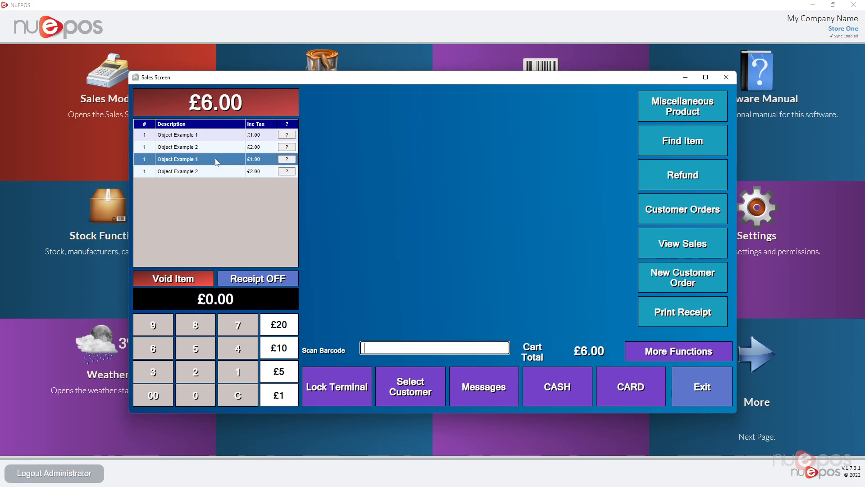
left_click(204, 277)
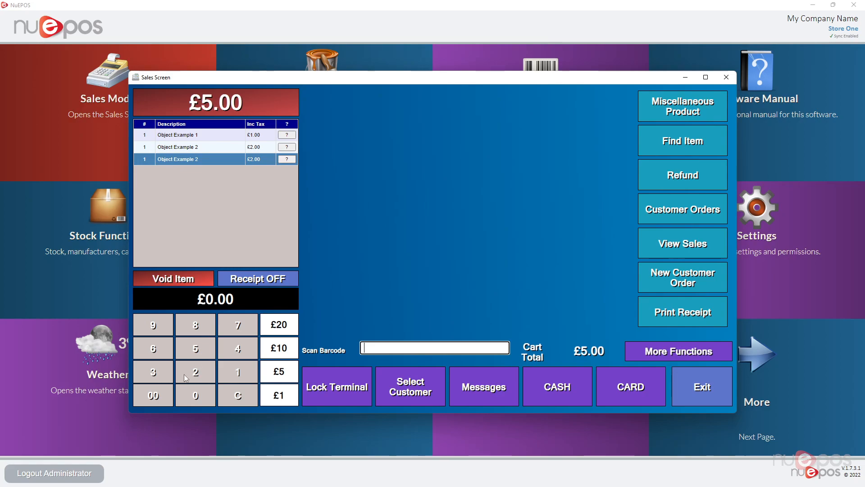
Tender £1.23 as cash and void the payment line with Void Item
left_click(238, 372)
left_click(190, 370)
left_click(158, 371)
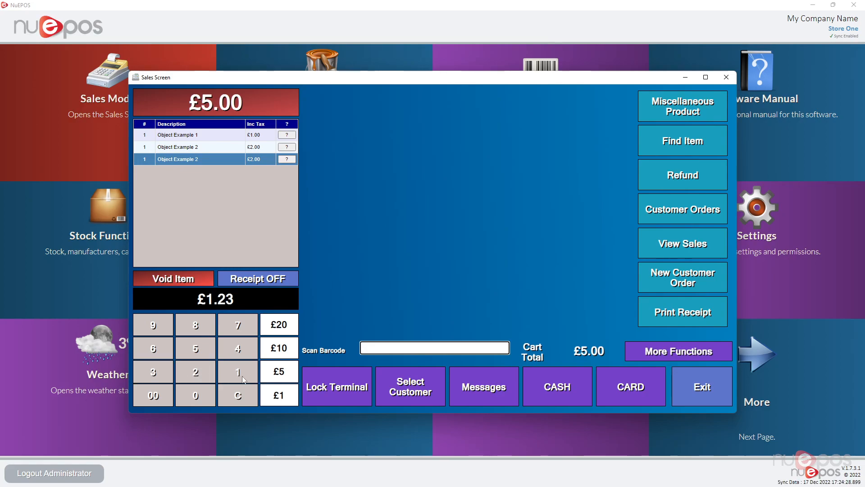
left_click(570, 390)
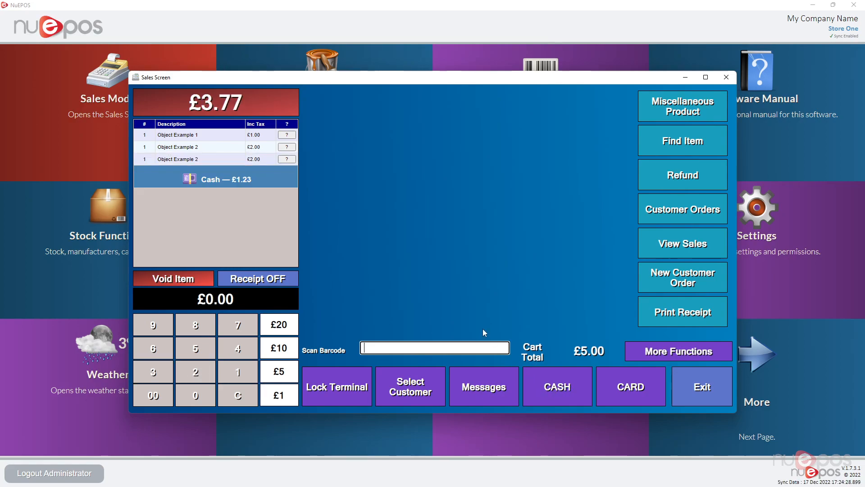
left_click(182, 280)
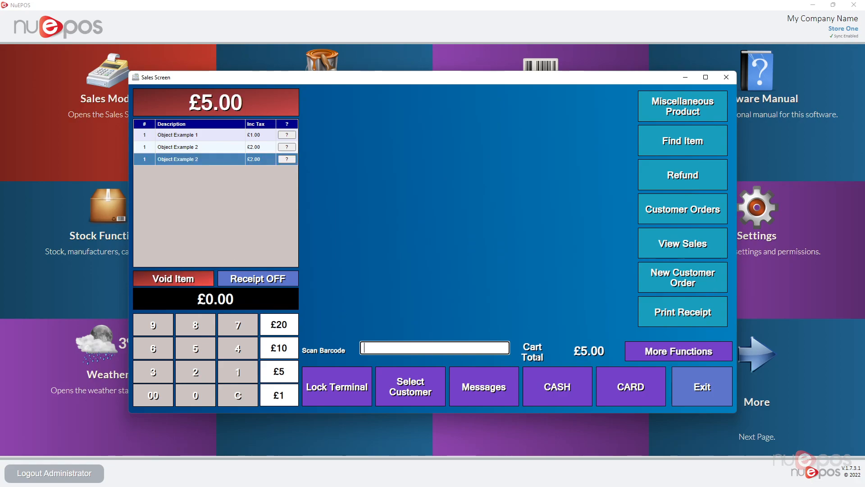
Check the More Functions page for the Void Item and Receipt buttons, returning to the home page, and exit the sales screen
left_click(679, 351)
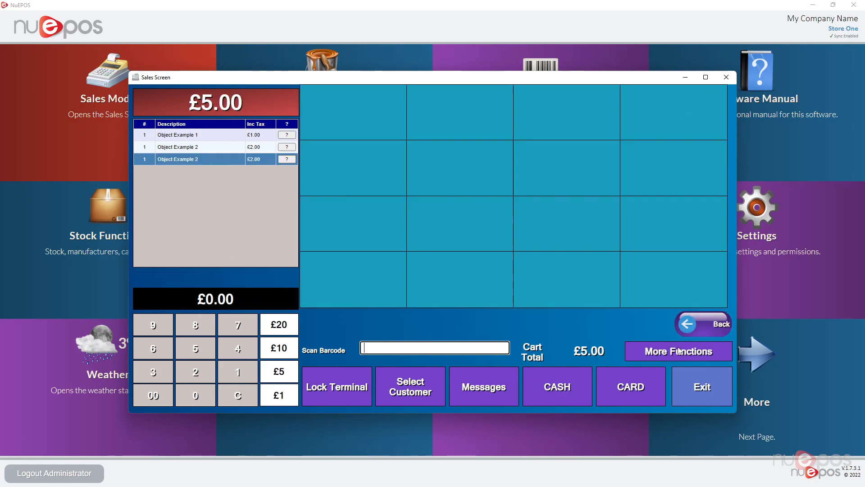
left_click(703, 333)
left_click(666, 356)
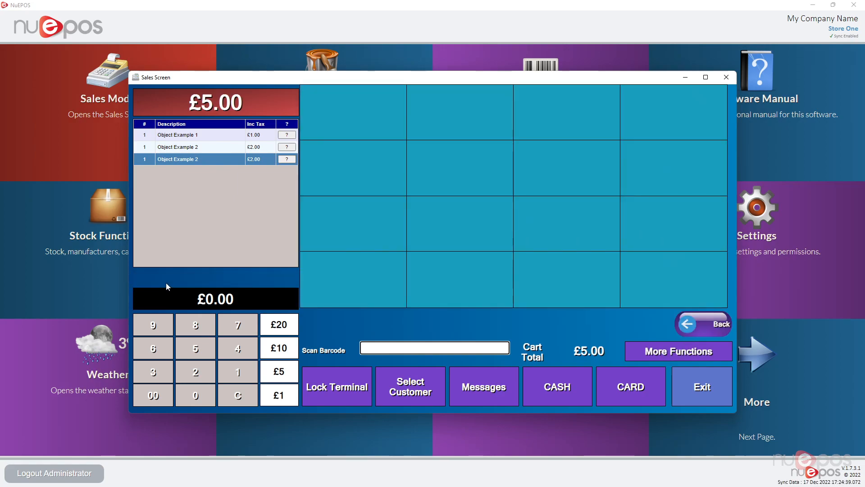
left_click(698, 334)
left_click(707, 397)
Open the widescreen template in Sales Designer and make the Void Item and Receipt ON buttons permanent
left_click(317, 47)
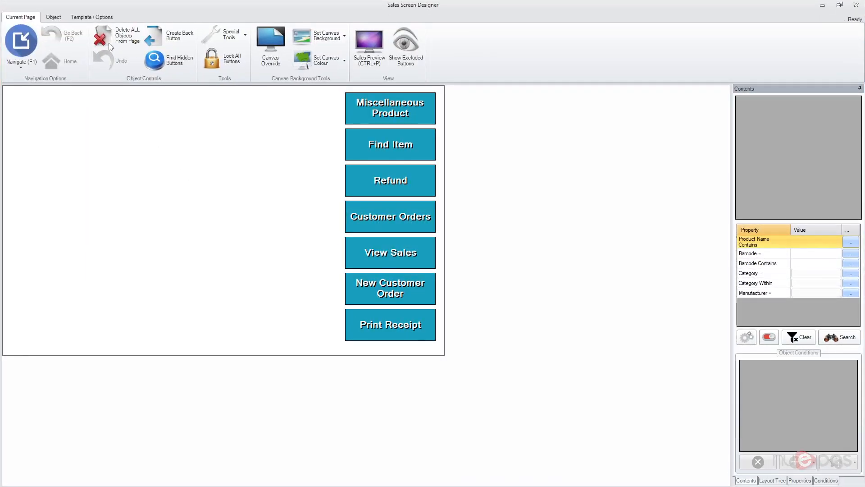
left_click(92, 17)
left_click(310, 48)
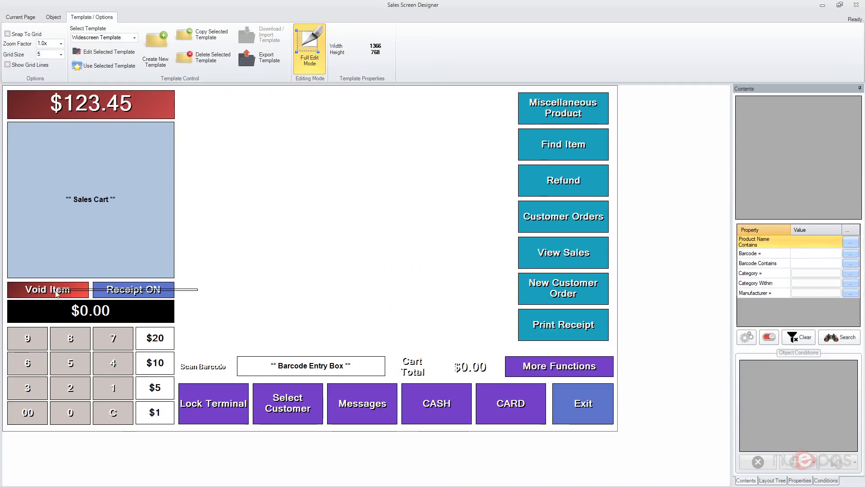
left_click_drag(58, 293, 58, 292)
right_click(58, 292)
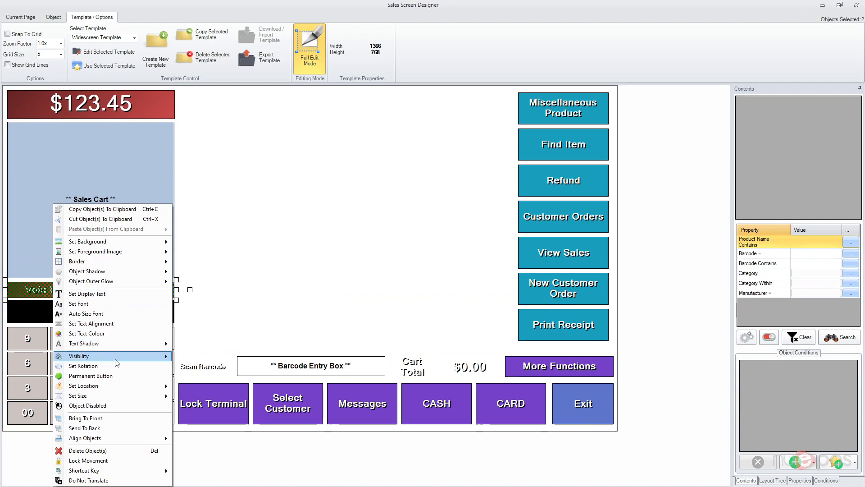
left_click(116, 376)
left_click(250, 283)
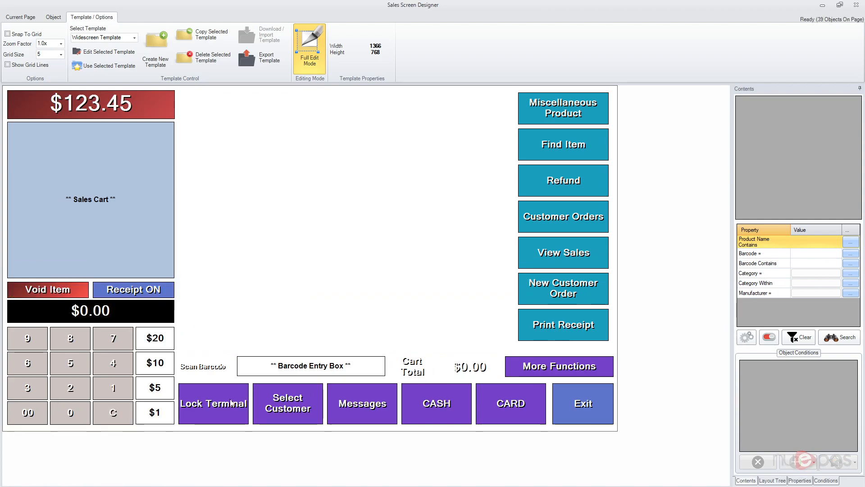
Exclude the permanent Void Item and Receipt ON buttons from the Terminal Locked page
left_click(231, 403)
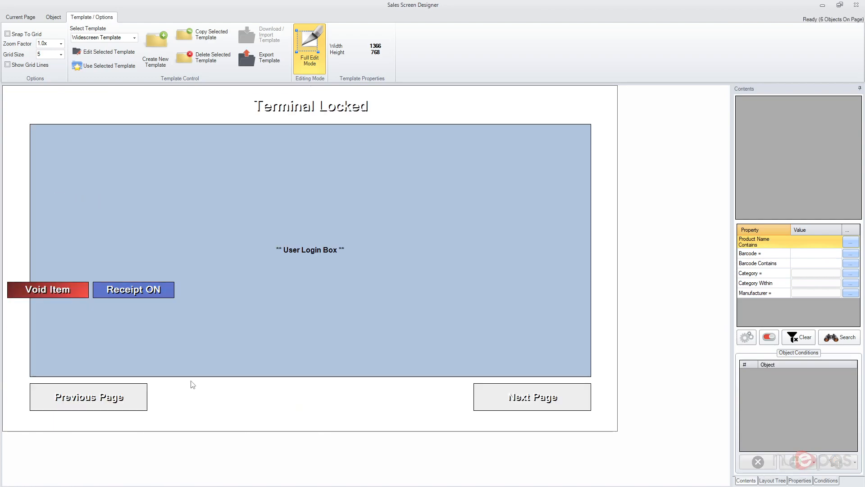
left_click(64, 294)
left_click(146, 293, "ctrl")
right_click(147, 293)
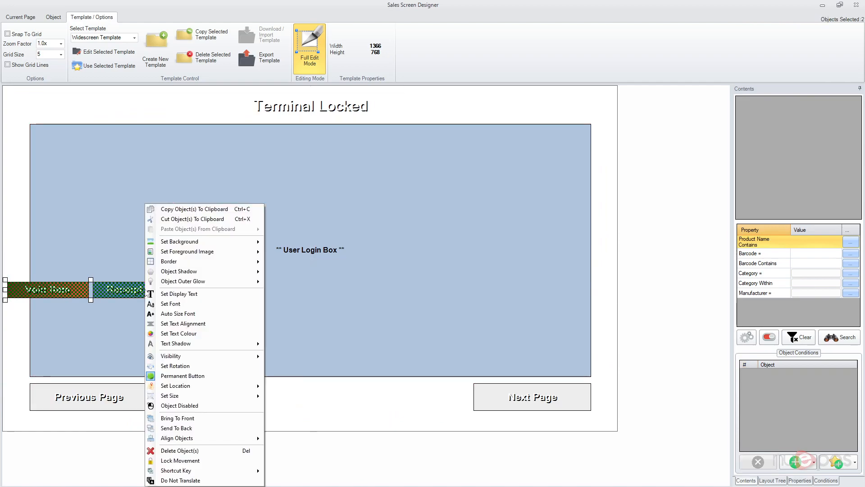
mouse_move(207, 357)
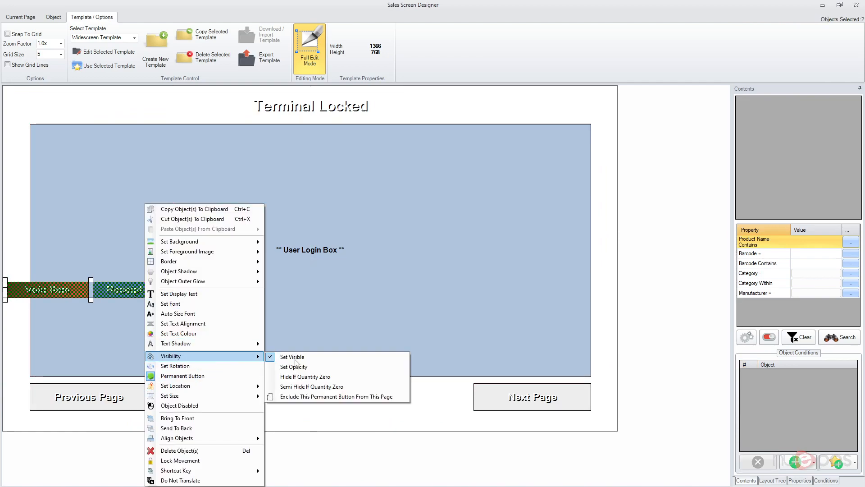
left_click(335, 396)
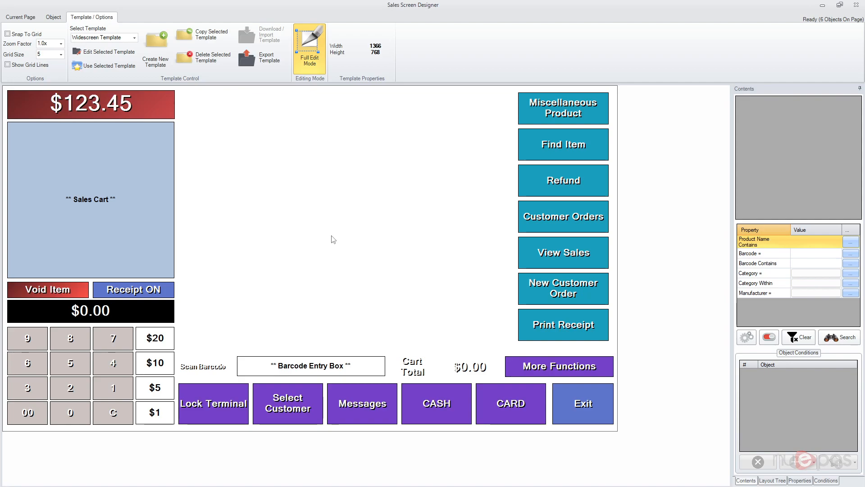
Add a condition to the Messages button that sets its background colour to Red Orange when User Has Unread Messages
left_click(354, 399)
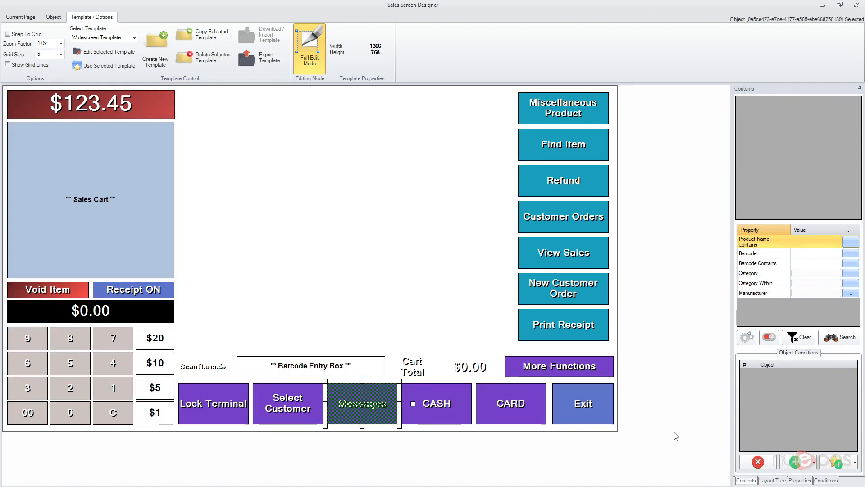
left_click(826, 480)
left_click(845, 461)
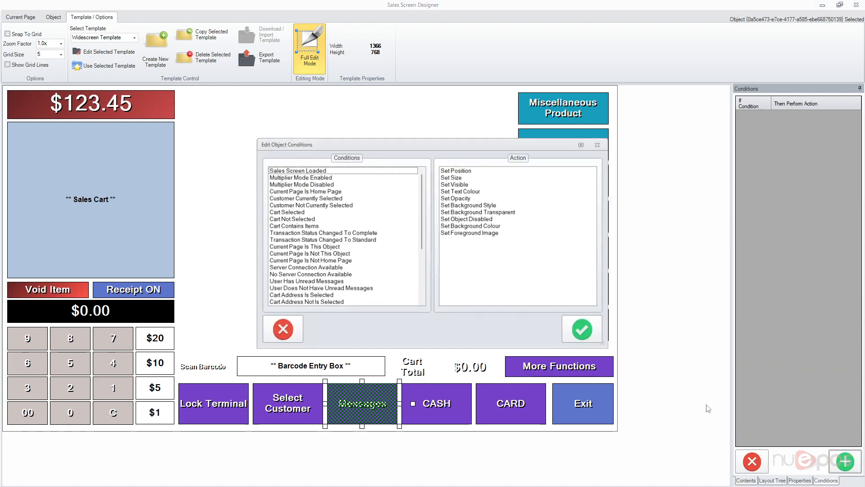
left_click(342, 240)
scroll(332, 198, "down", 4)
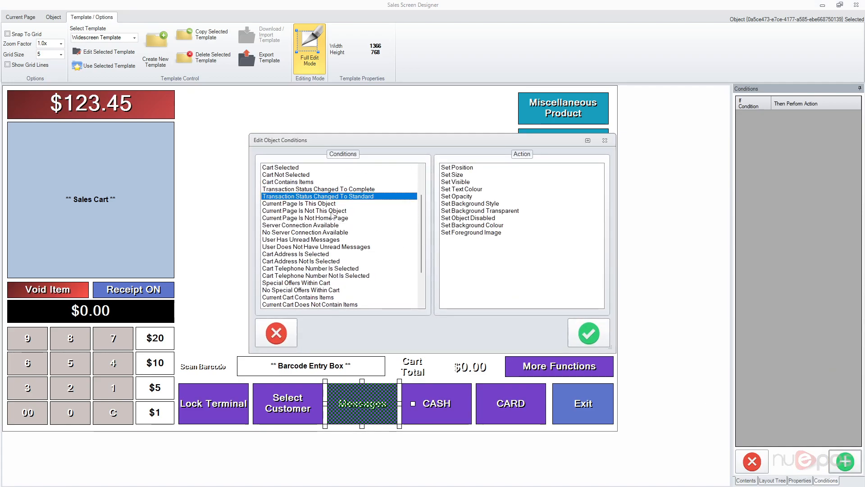
left_click_drag(313, 300, 334, 190)
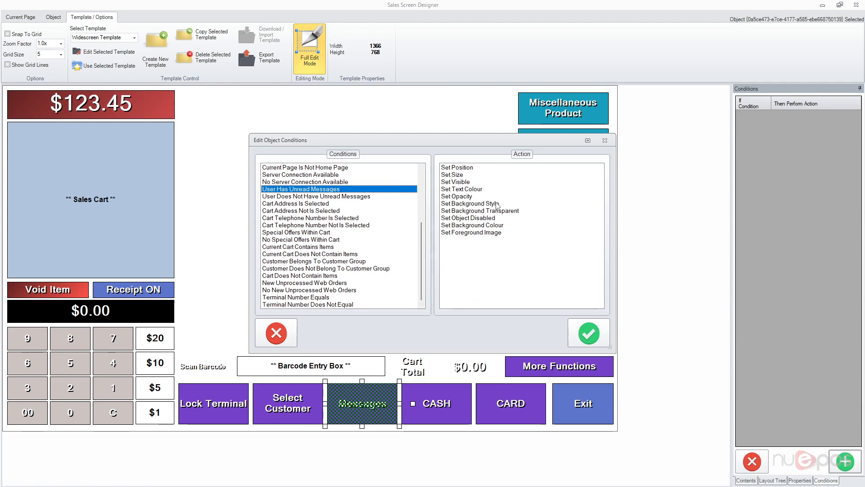
left_click(497, 205)
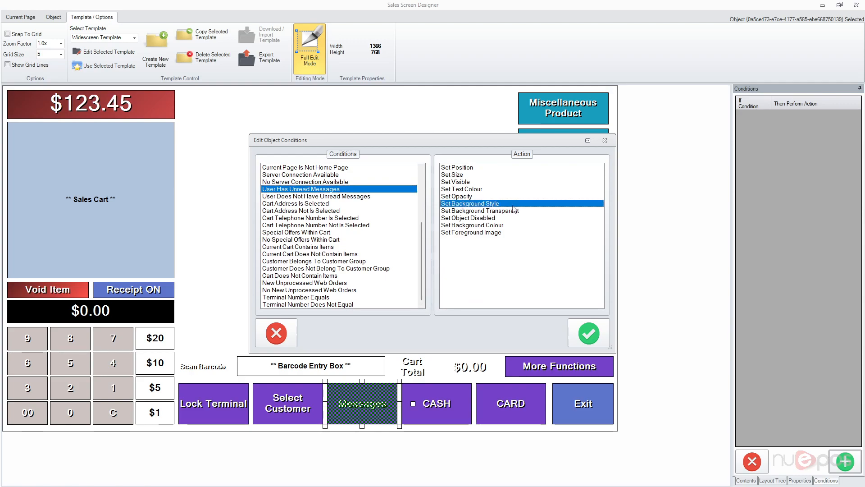
left_click(504, 225)
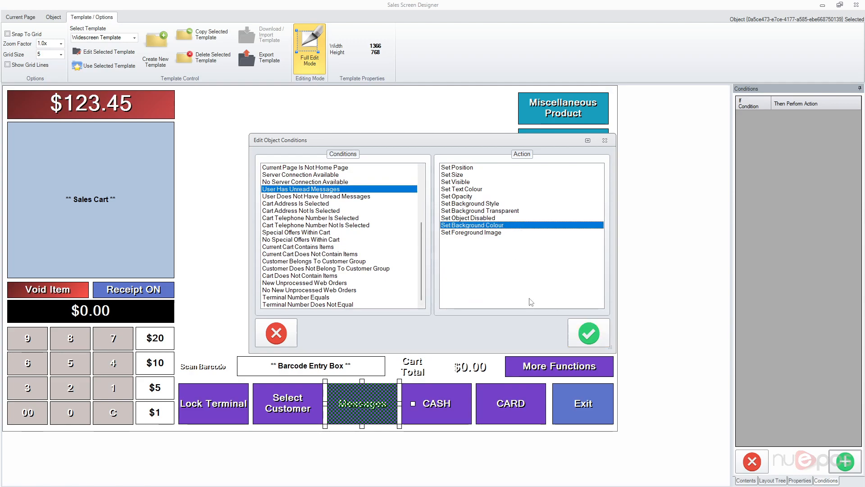
left_click(589, 334)
left_click(370, 211)
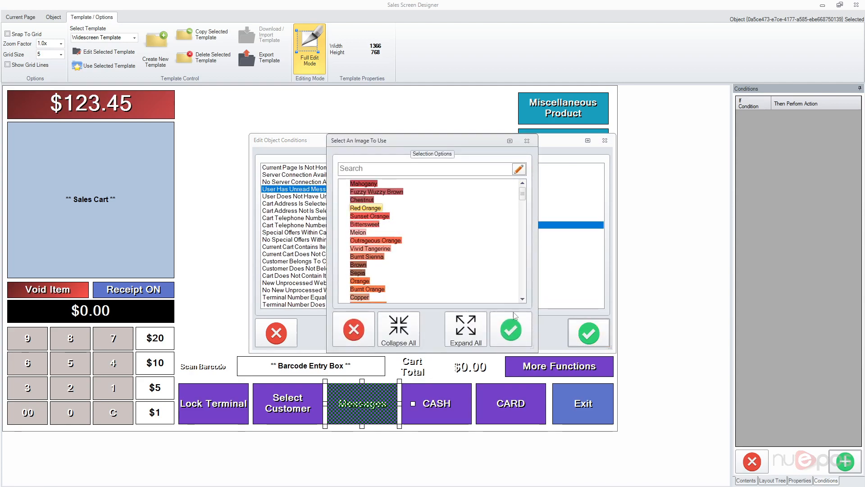
left_click(511, 330)
Add a second condition to the Messages button setting its background colour to Purple Heart when User Does Not Have Unread Messages
left_click(845, 461)
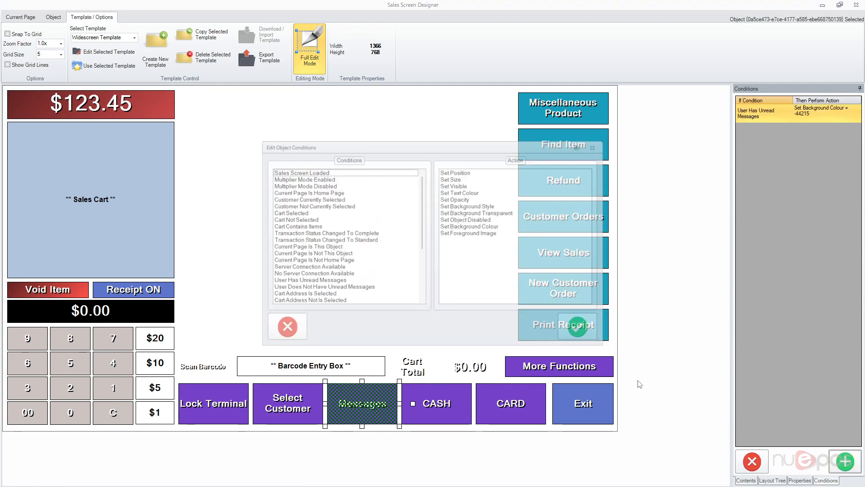
left_click(337, 276)
left_click(332, 283)
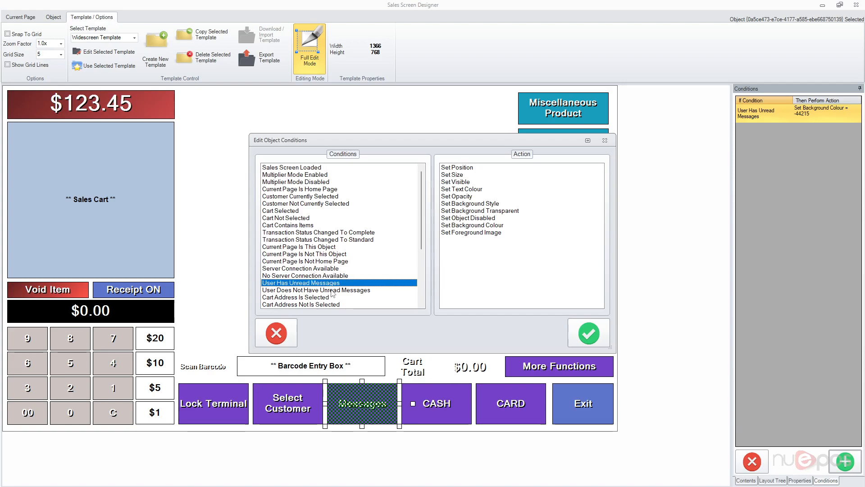
left_click(336, 290)
left_click(490, 218)
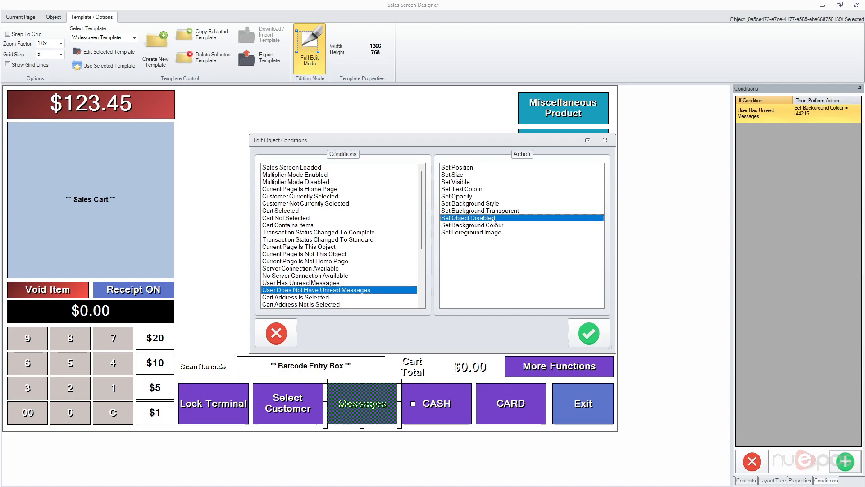
left_click(490, 224)
left_click(588, 334)
left_click_drag(522, 194, 522, 266)
left_click(377, 217)
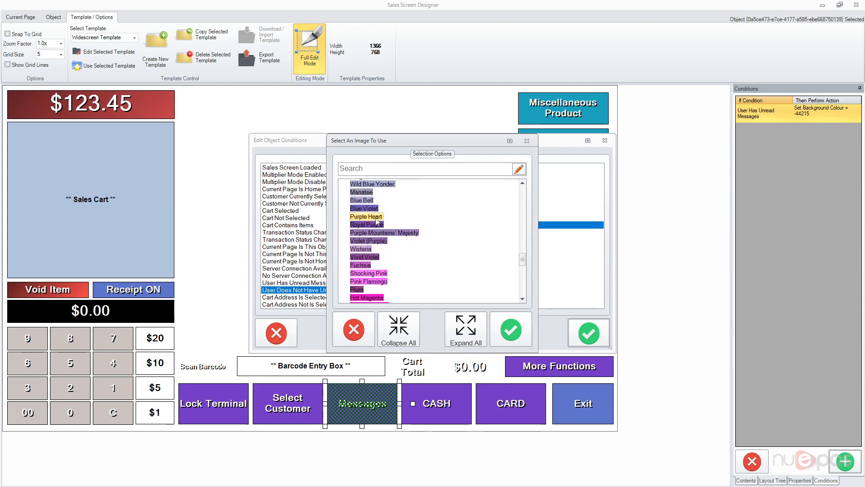
left_click(511, 330)
left_click(586, 338)
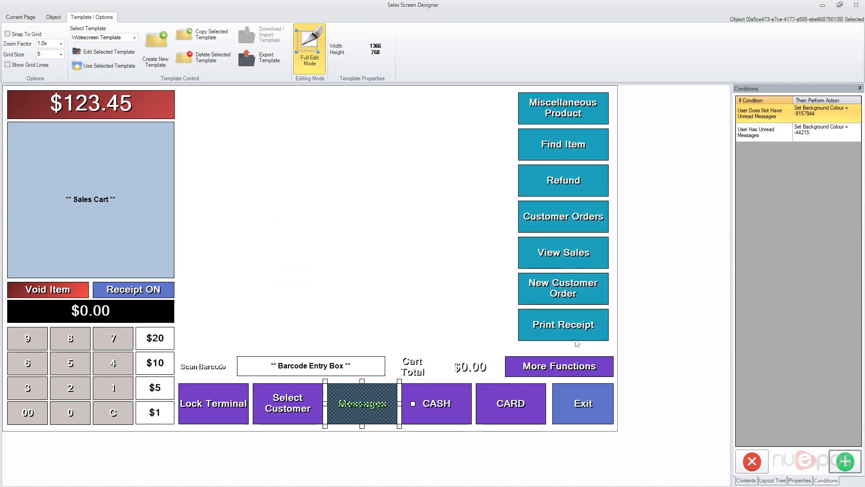
left_click(339, 267)
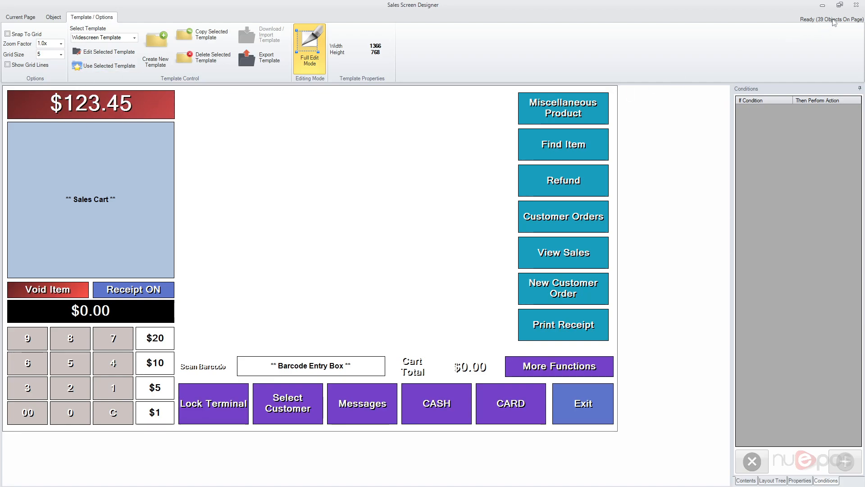
Close the designer, check the Messages button's colour in Sales Mode, and exit the sales screen
left_click(857, 6)
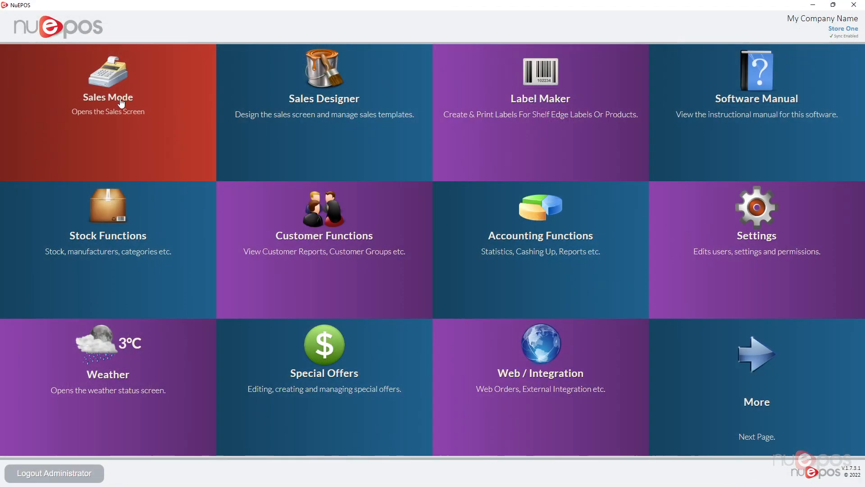
left_click(120, 102)
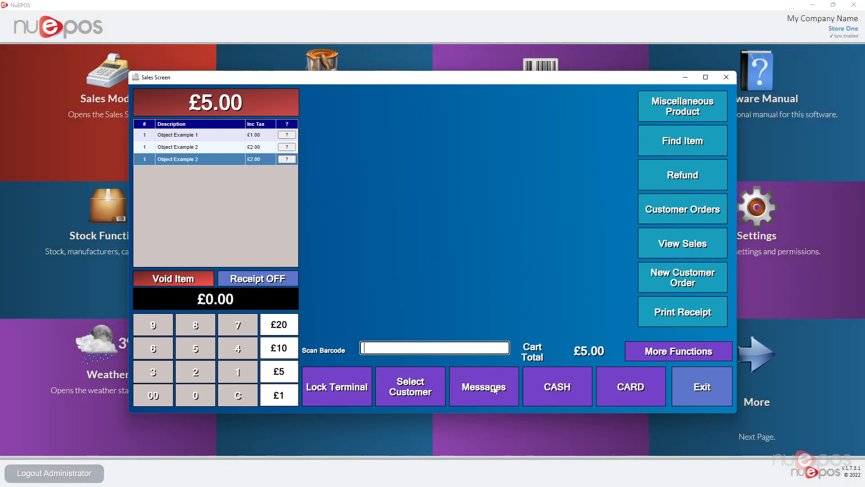
left_click(696, 388)
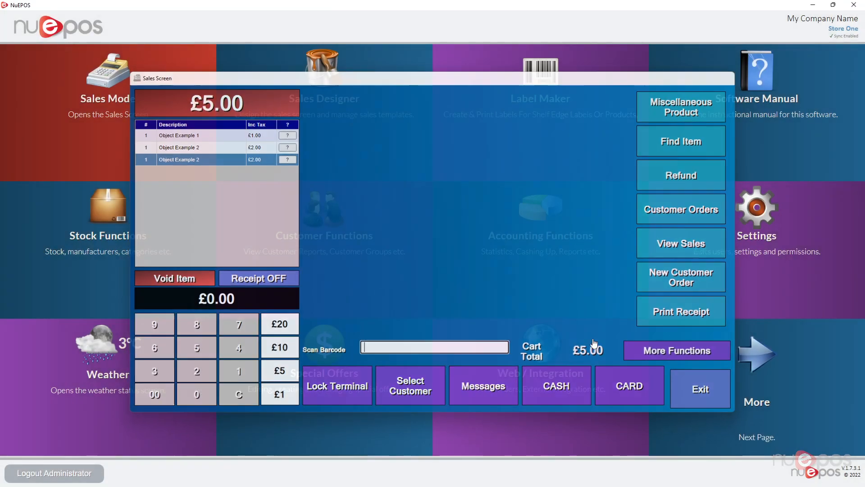
Reopen the template in Sales Designer and place a copy of the $123.45 total box directly beside the original
left_click(299, 73)
left_click(92, 17)
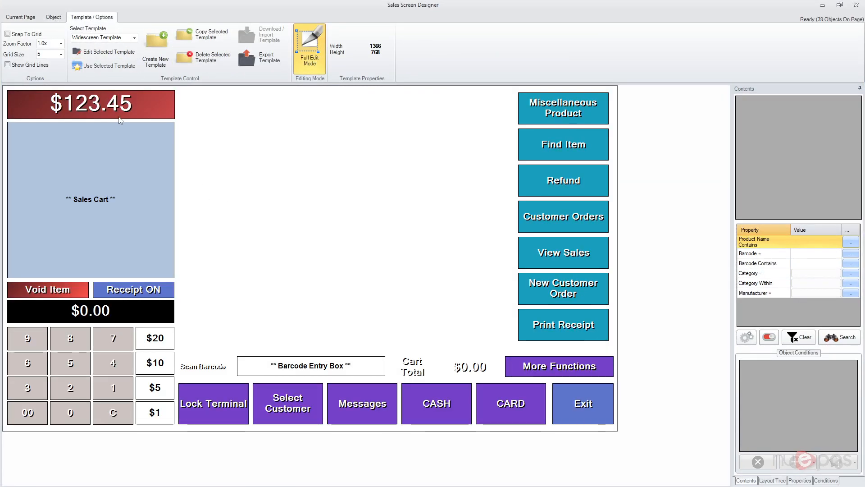
left_click(81, 104)
left_click(223, 154)
key("ctrl+v")
left_click_drag(96, 104, 264, 101)
Shade the copied total box with green as the first colour and olive green as the second colour
left_click(53, 17)
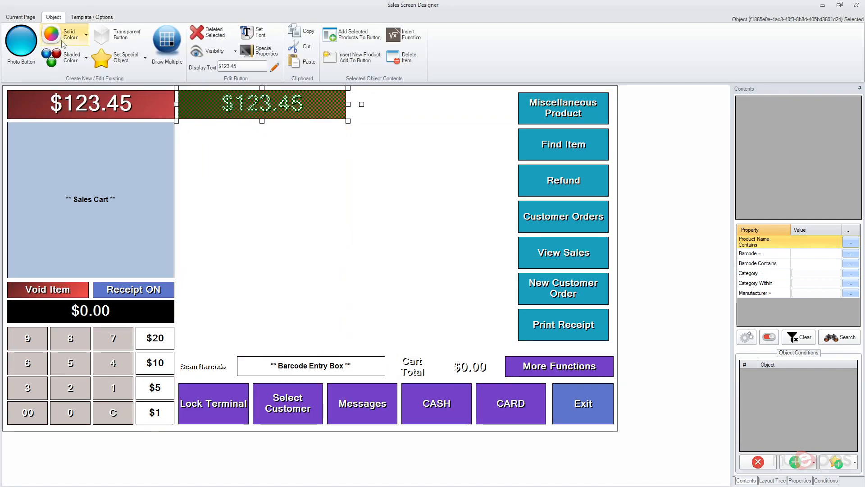
left_click(58, 58)
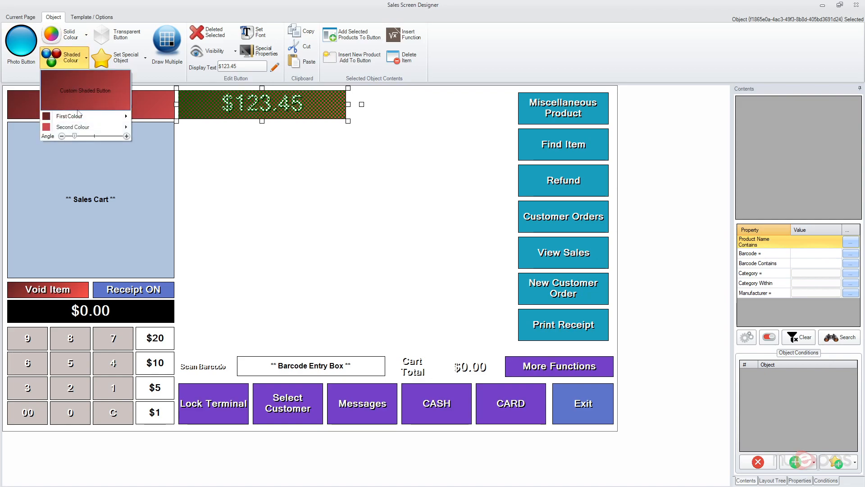
mouse_move(82, 118)
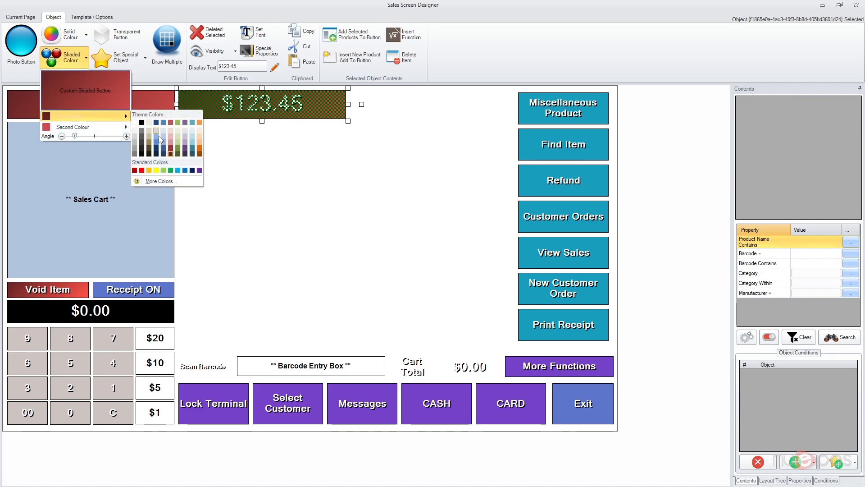
left_click(178, 123)
mouse_move(103, 127)
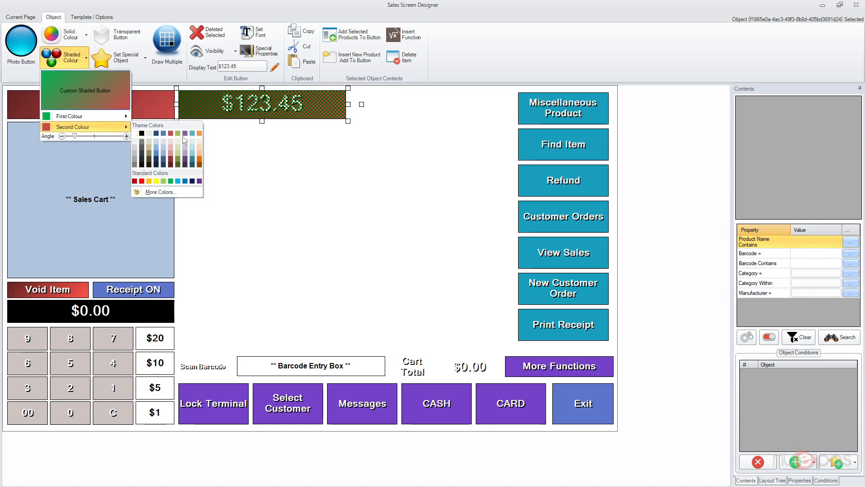
left_click(178, 133)
left_click(256, 169)
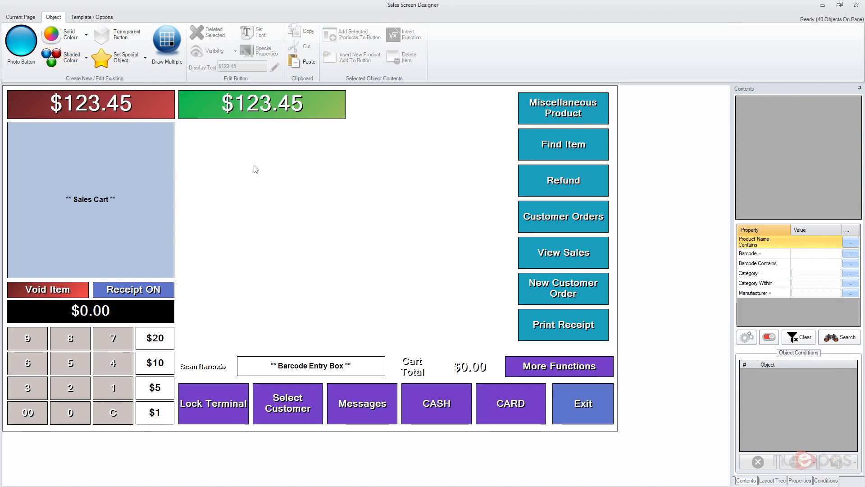
Set the green total box's object type to StandardObject and realign the box beside the red total box
left_click(261, 116)
left_click(102, 60)
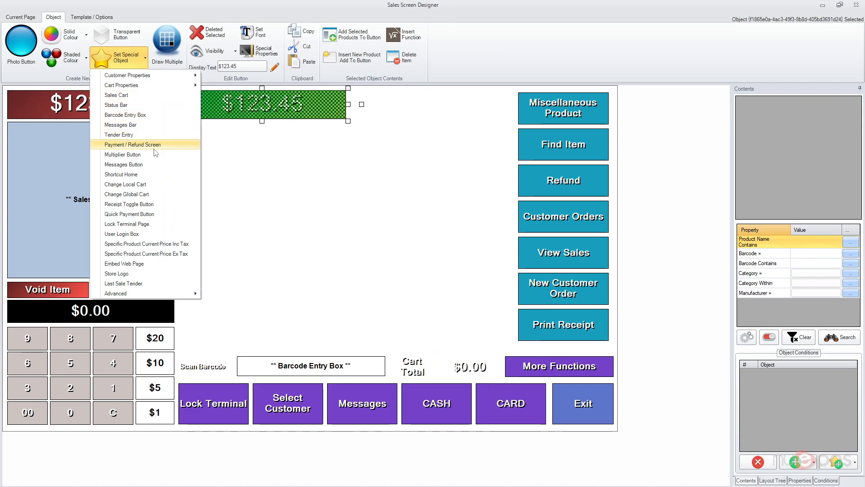
mouse_move(158, 88)
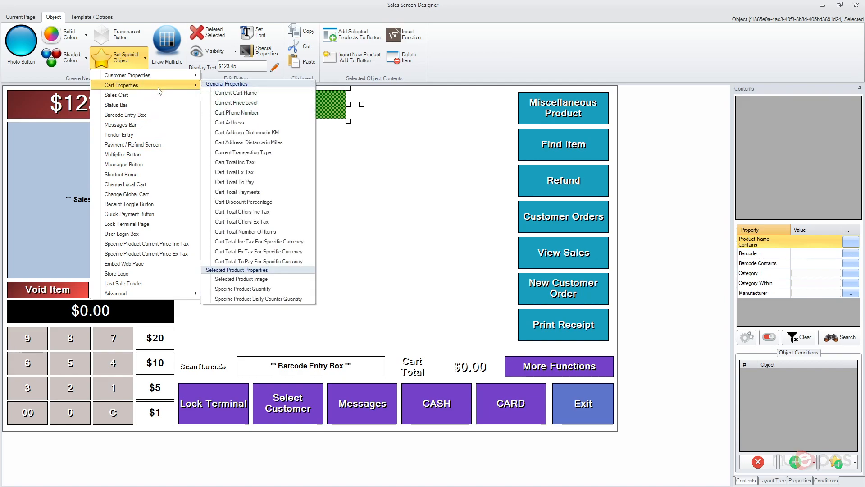
left_click(796, 482)
left_click(795, 482)
left_click(847, 334)
left_click(856, 334)
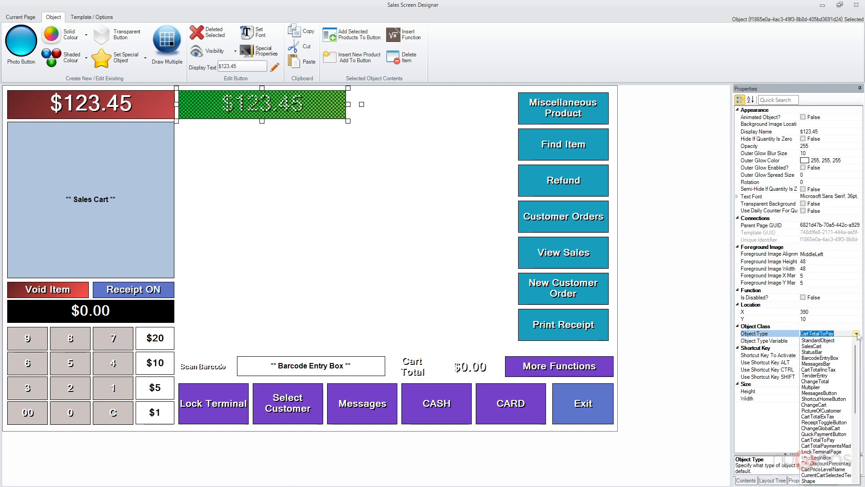
left_click(832, 341)
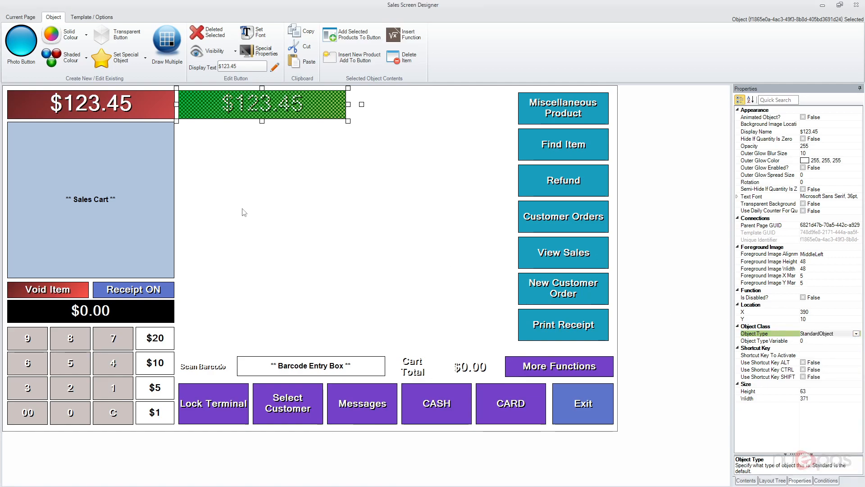
left_click(215, 139)
left_click(248, 113)
mouse_move(248, 113)
left_mouse_down()
mouse_move(73, 113)
mouse_move(248, 112)
left_mouse_up()
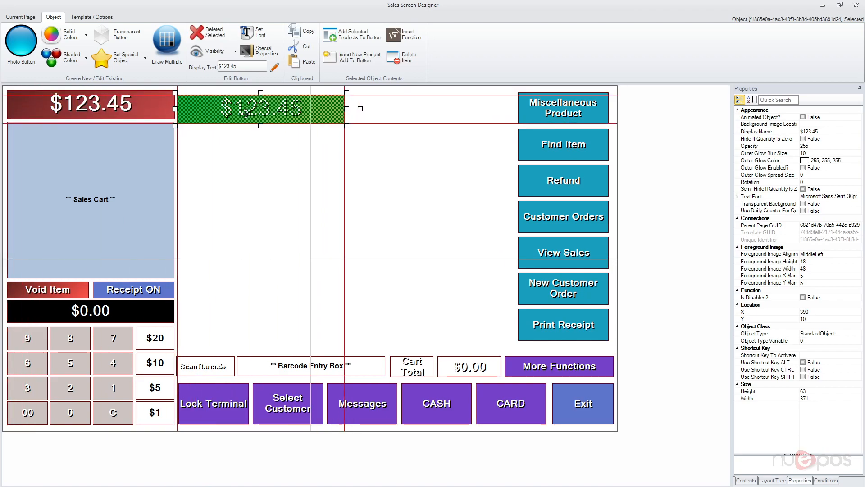
left_click(251, 167)
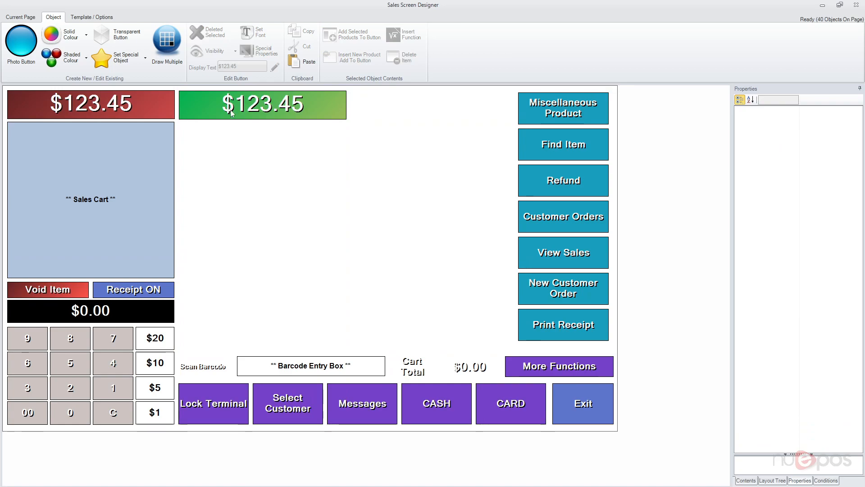
Add a condition to the green total box that sets Visible to True when Transaction Status Changed To Complete
left_click(211, 108)
left_click(828, 480)
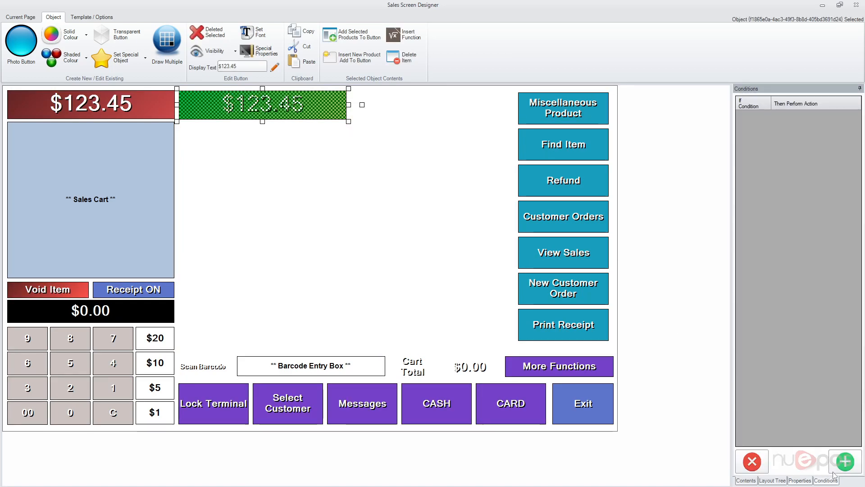
left_click(845, 461)
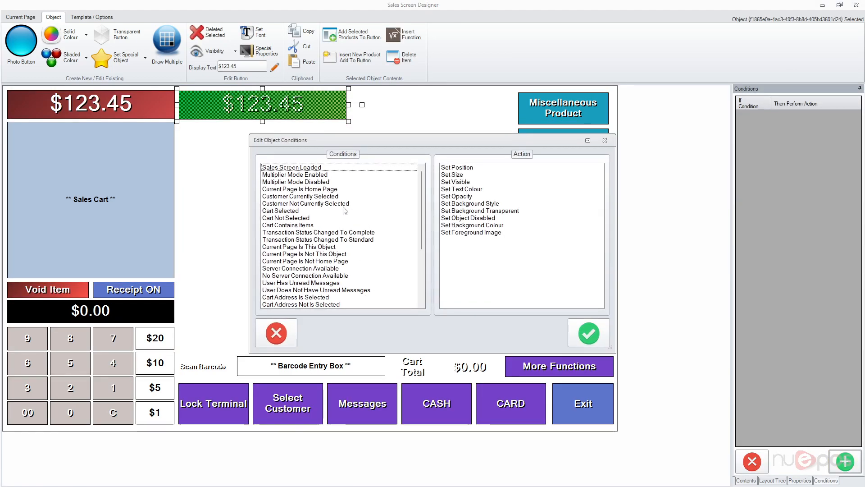
left_click(351, 235)
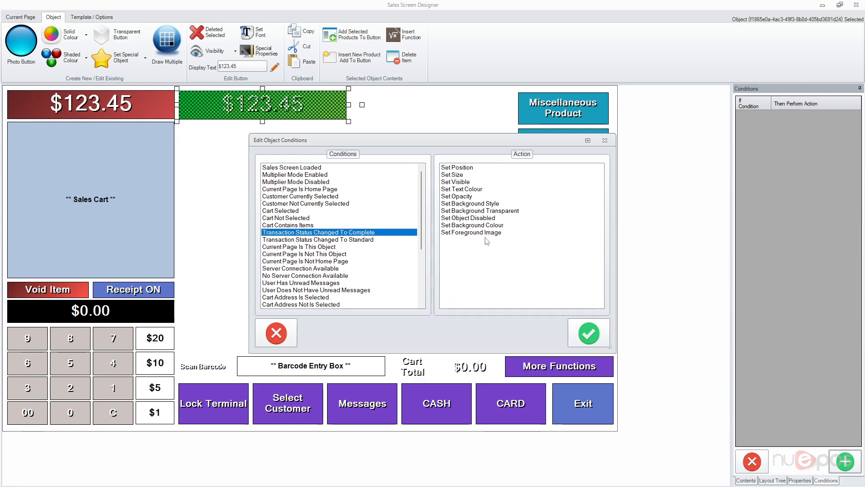
left_click(486, 182)
left_click(589, 333)
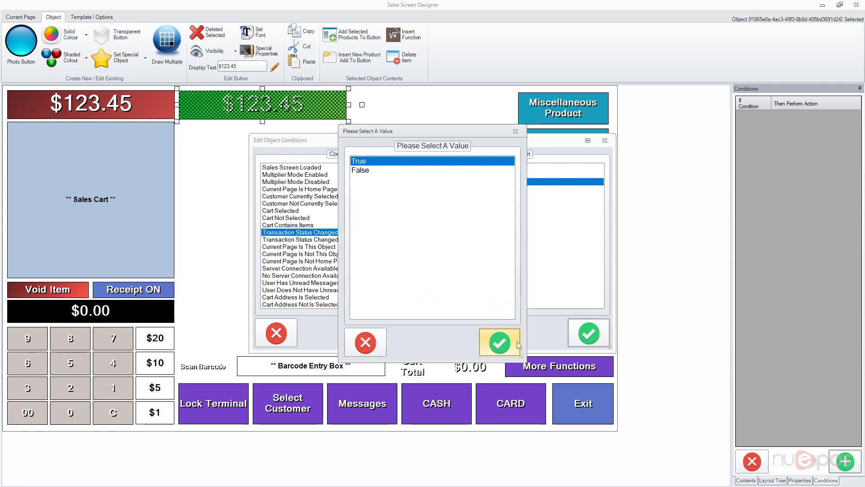
left_click(499, 340)
Add a second condition to the green total box that sets Visible to False when Transaction Status Changed To Standard
left_click(846, 462)
mouse_move(353, 232)
left_mouse_down()
mouse_move(352, 201)
mouse_move(349, 242)
left_mouse_up()
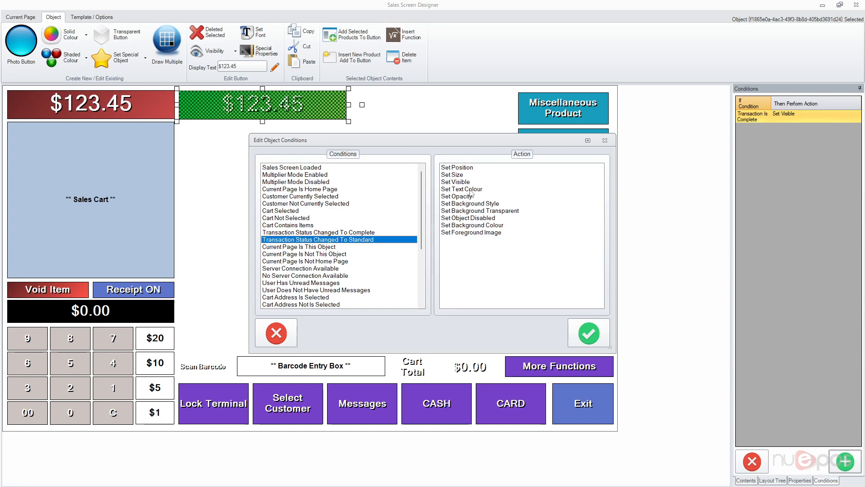
left_click(476, 182)
left_click(589, 334)
left_click(430, 223)
left_click(510, 338)
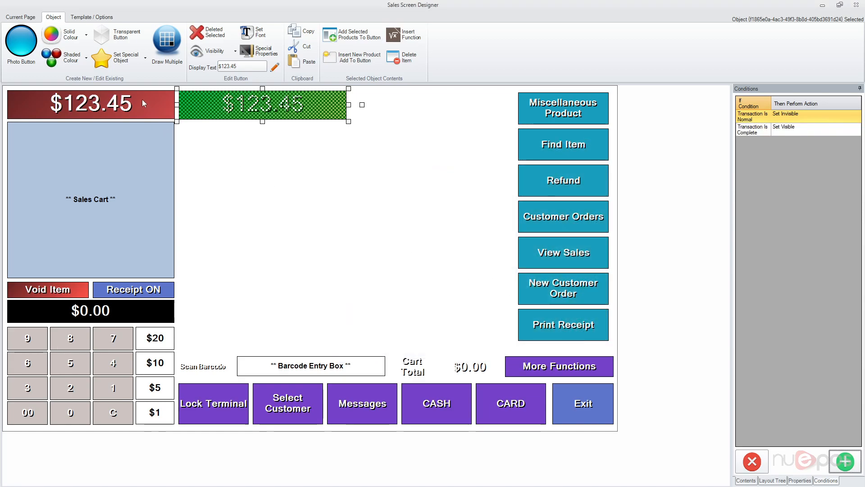
Compare the conditions assigned to the red and green total boxes
left_click(142, 100)
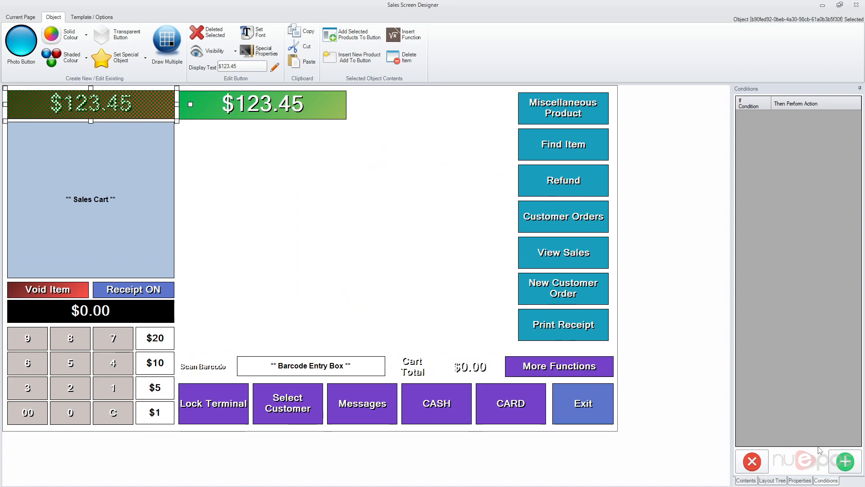
left_click(208, 170)
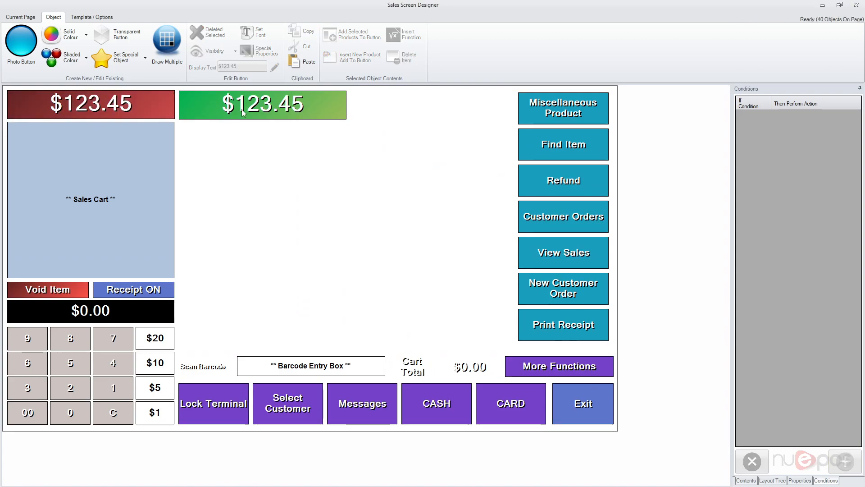
left_click(268, 110)
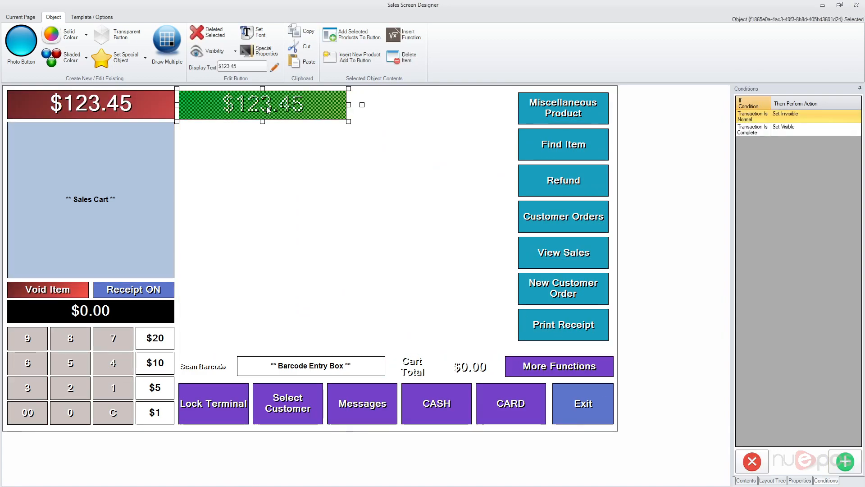
left_click(244, 127)
left_click(244, 113)
left_click(241, 142)
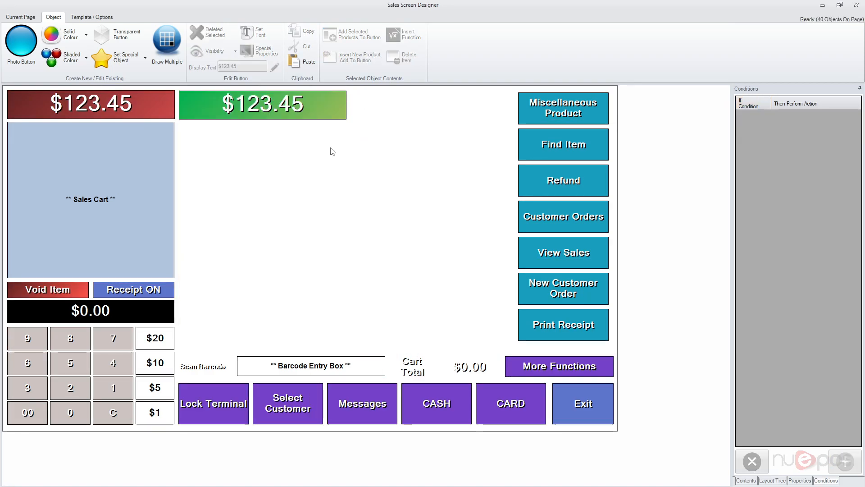
Close the designer, check the green total box in Sales Mode, and exit the sales screen
left_click(857, 5)
left_click(122, 77)
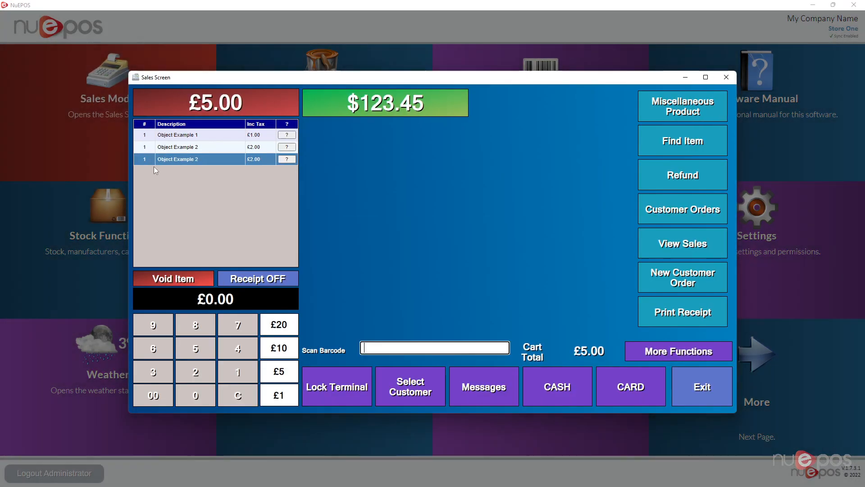
left_click(703, 389)
Reopen the template in Sales Designer and review the green total box's visibility conditions
left_click(296, 90)
left_click(123, 102)
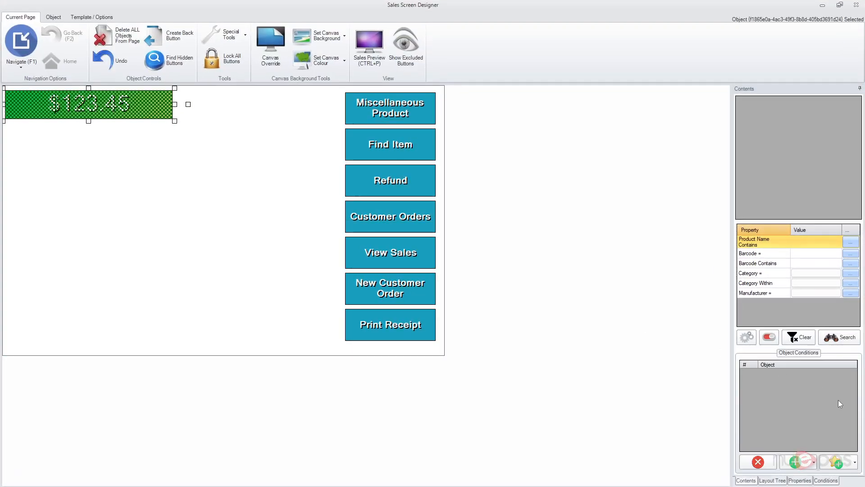
left_click(826, 480)
left_click(795, 121)
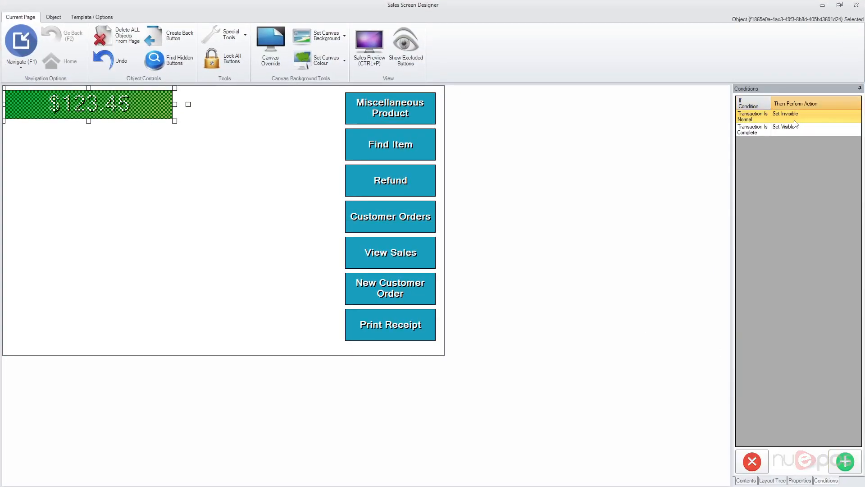
left_click(130, 115)
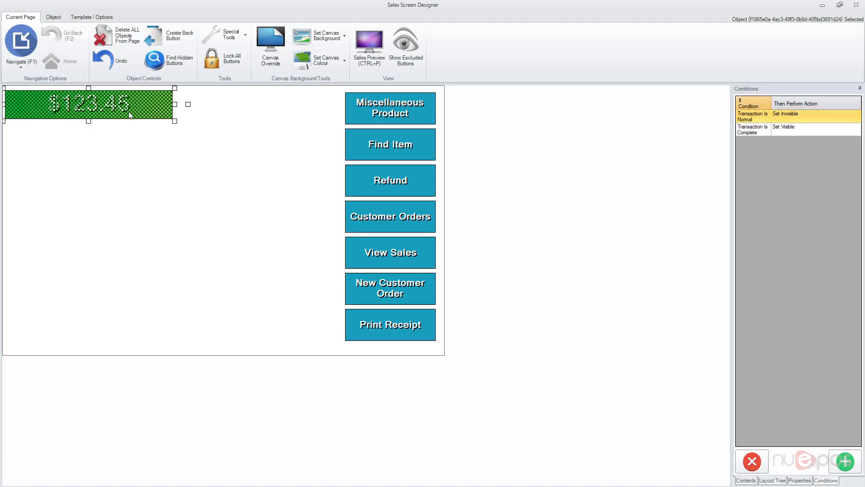
left_click(183, 181)
Return to Sales Mode to recheck whether the green total box follows its visibility conditions, and exit the sales screen
left_click(856, 4)
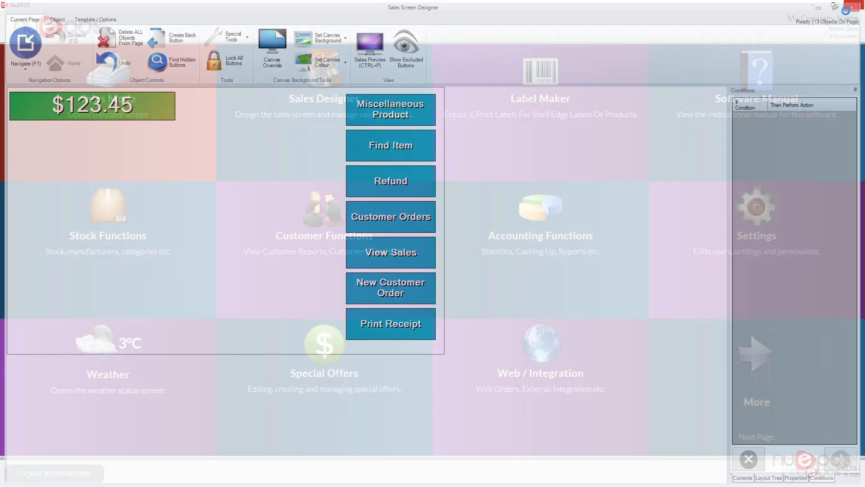
left_click(192, 174)
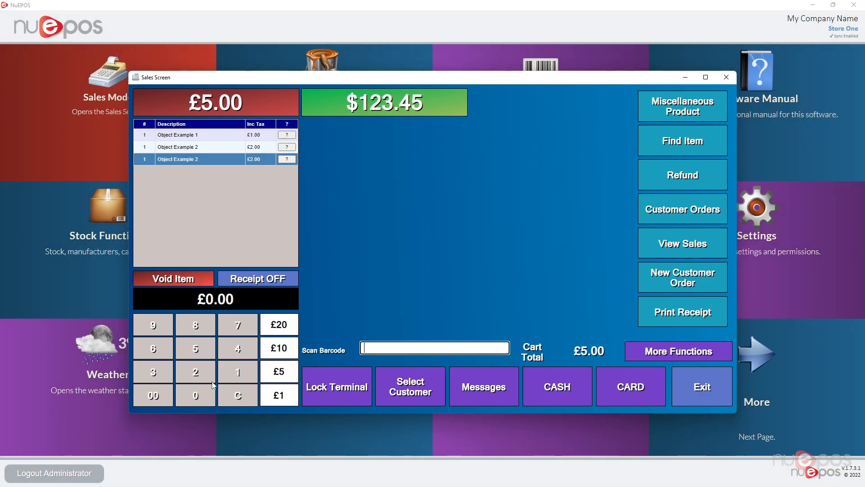
left_click(693, 395)
Reopen the template in Sales Designer and change the green total box's object type to ChangeTotal
left_click(261, 71)
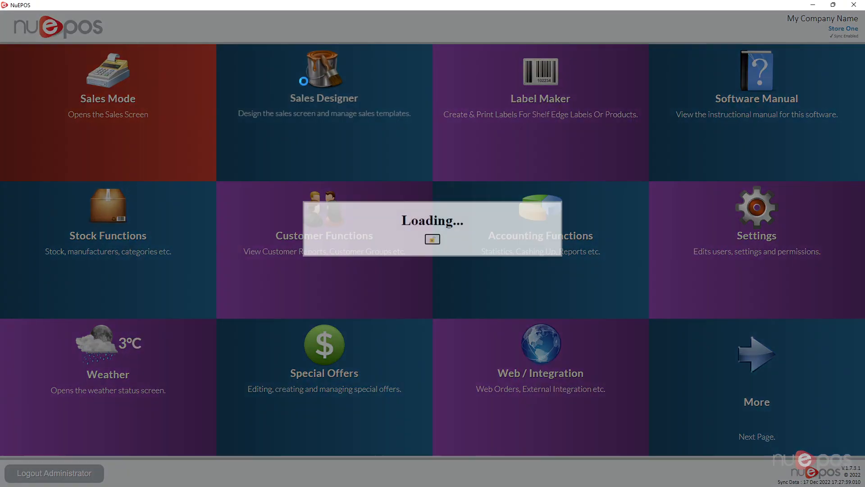
left_click(121, 93)
left_click(53, 17)
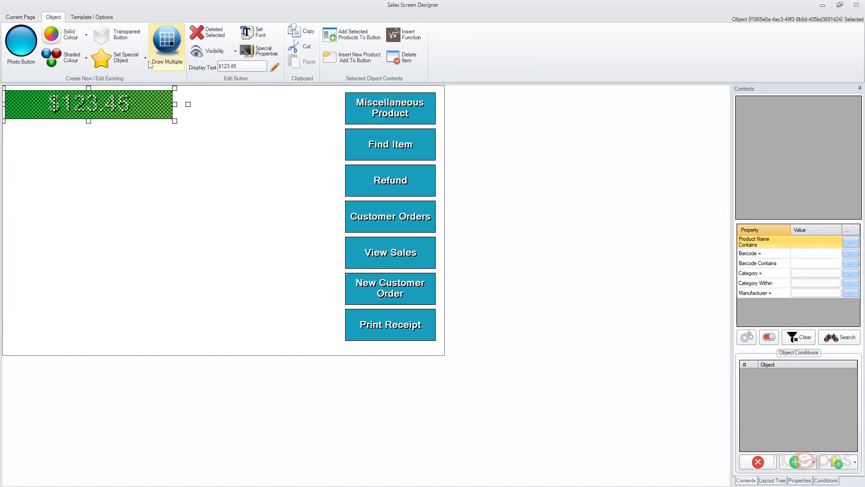
left_click(121, 58)
mouse_move(169, 90)
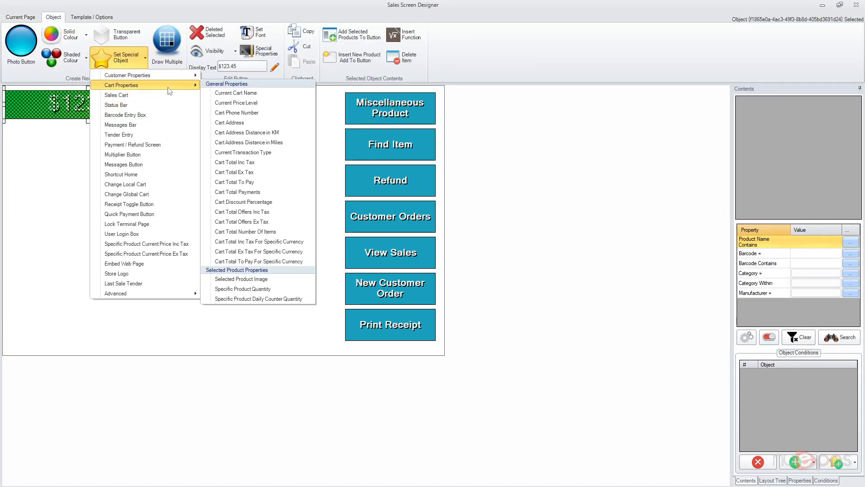
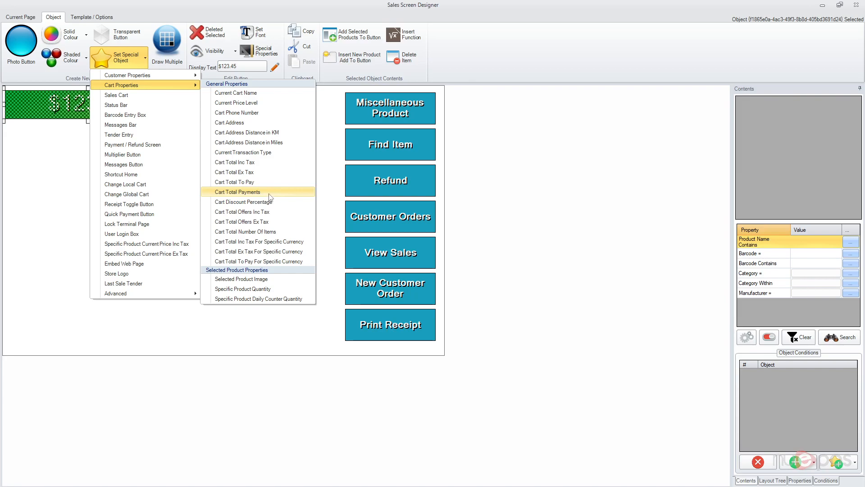
left_click(77, 109)
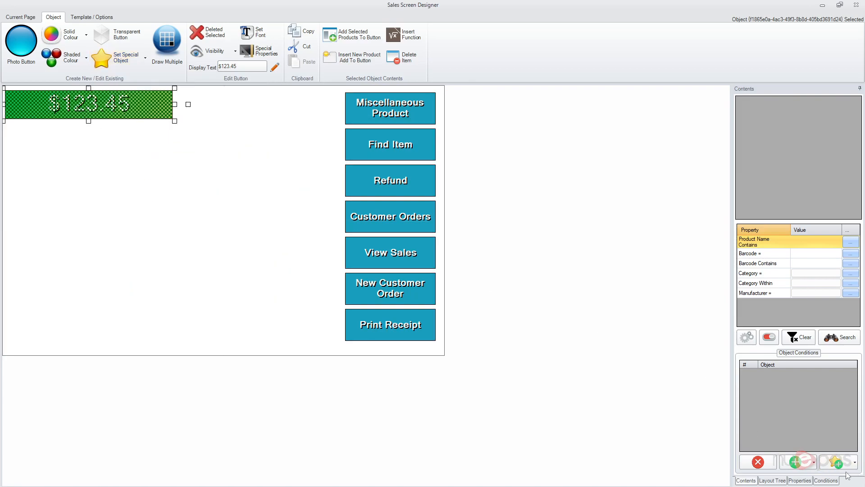
left_click(800, 480)
left_click(856, 334)
left_click(856, 333)
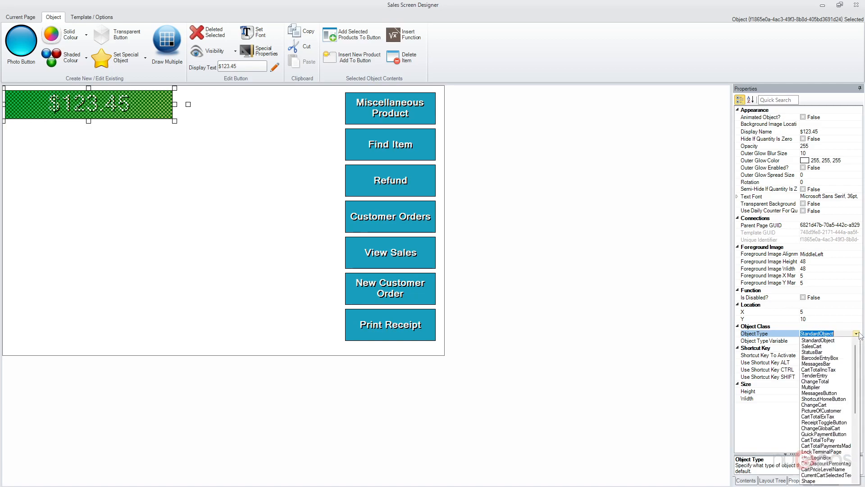
left_click(836, 383)
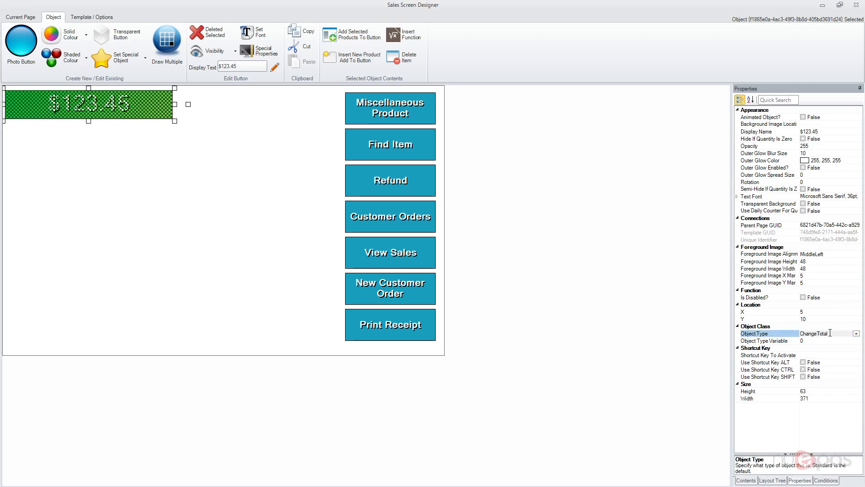
left_click(190, 155)
left_click(153, 116)
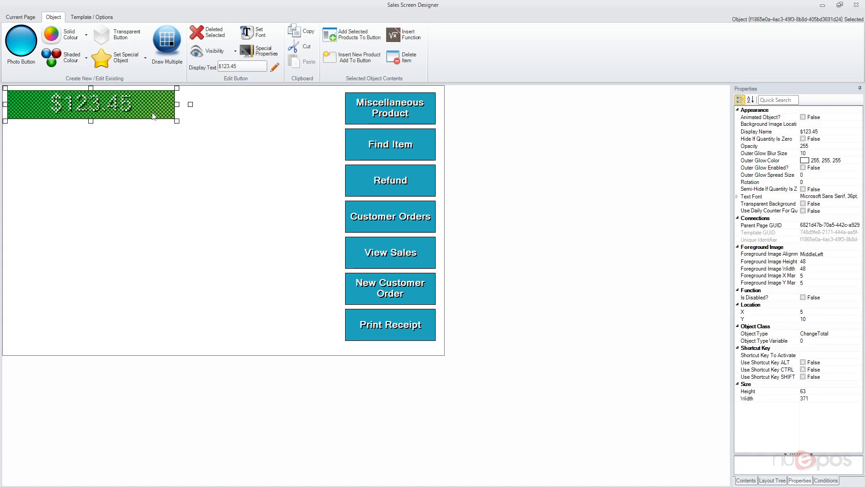
left_click(260, 220)
left_click(138, 57)
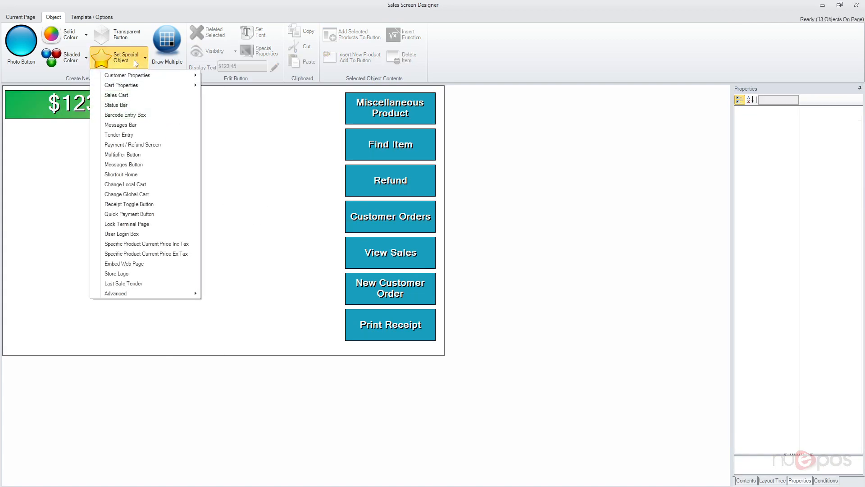
left_click(138, 57)
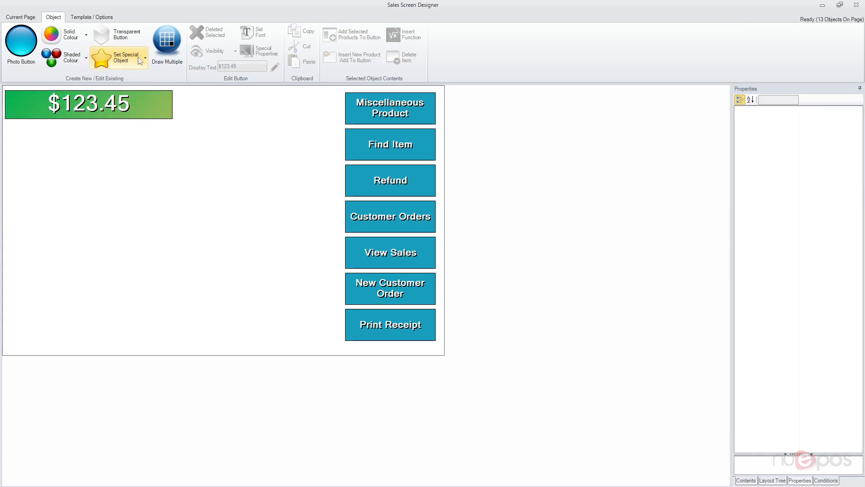
Close the designer, void the last cart item in Sales Mode, and complete the sale with CASH
left_click(856, 4)
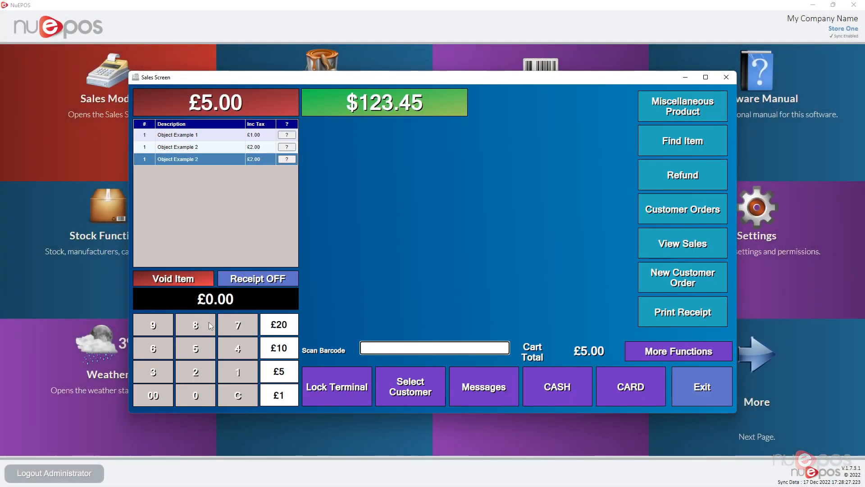
left_click(197, 282)
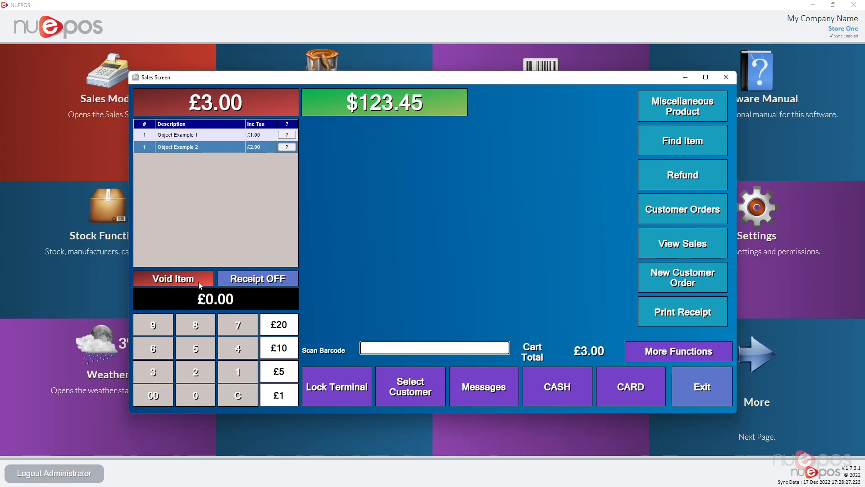
left_click(548, 391)
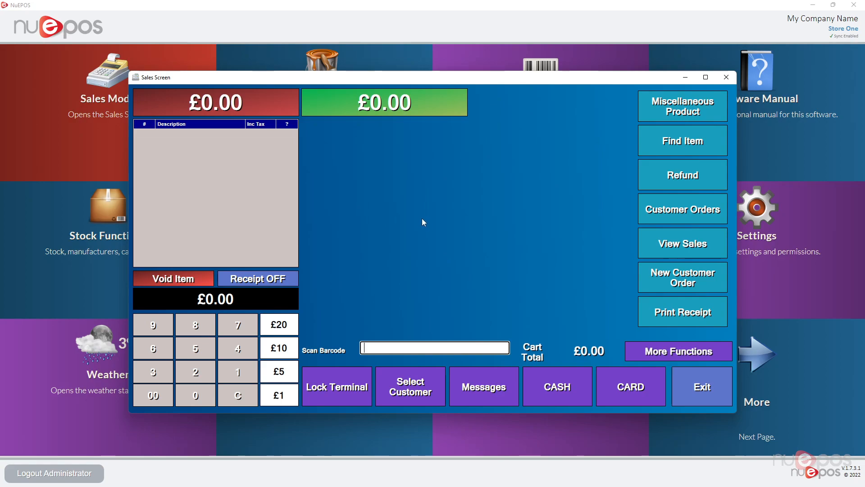
Search products for "a", add Object Example 1 and Object Example 2 to the cart, and tender £5
left_click(662, 186)
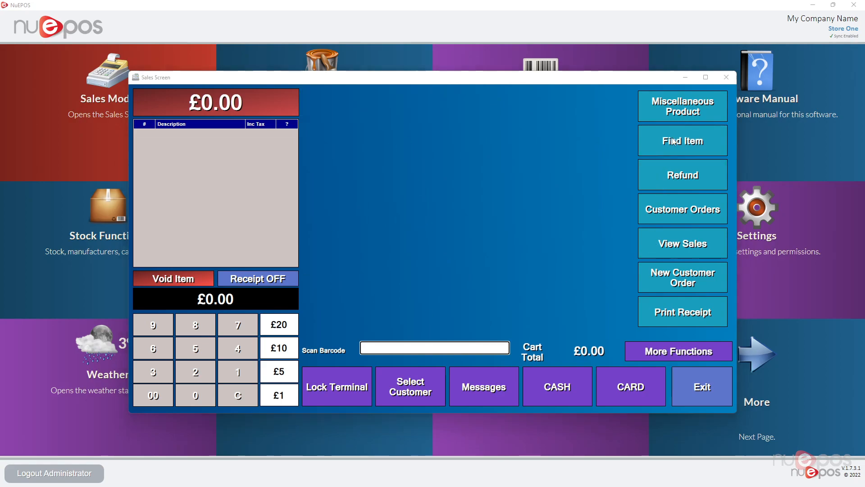
type("a")
left_click(361, 144, "ctrl")
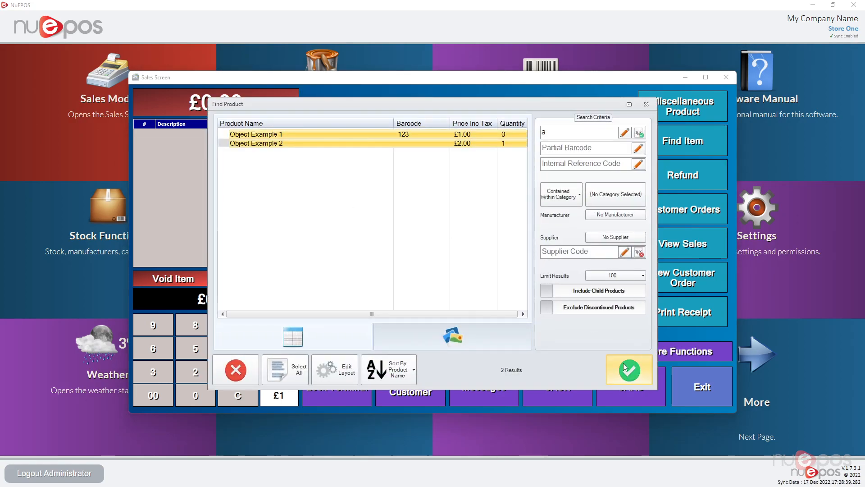
left_click(629, 370)
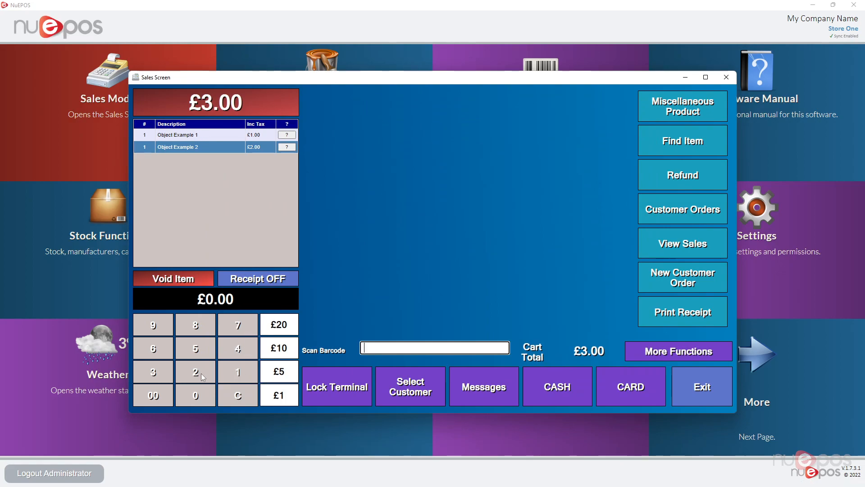
left_click(281, 373)
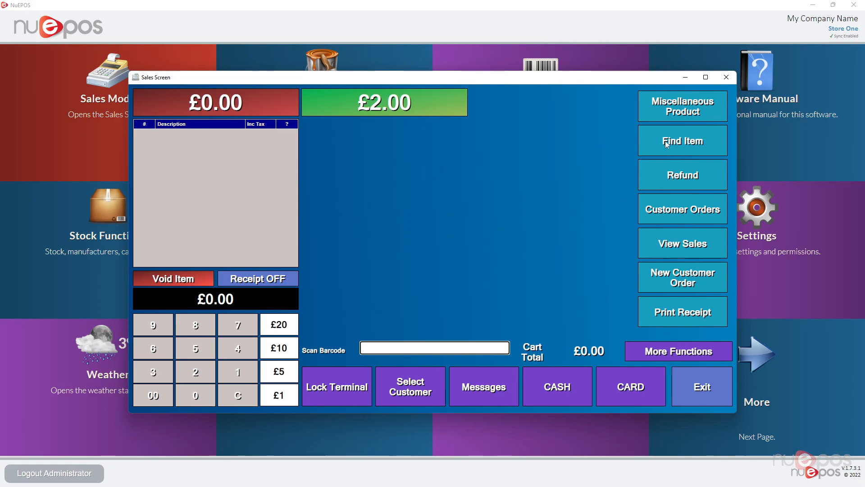
left_click(672, 357)
left_click(707, 320)
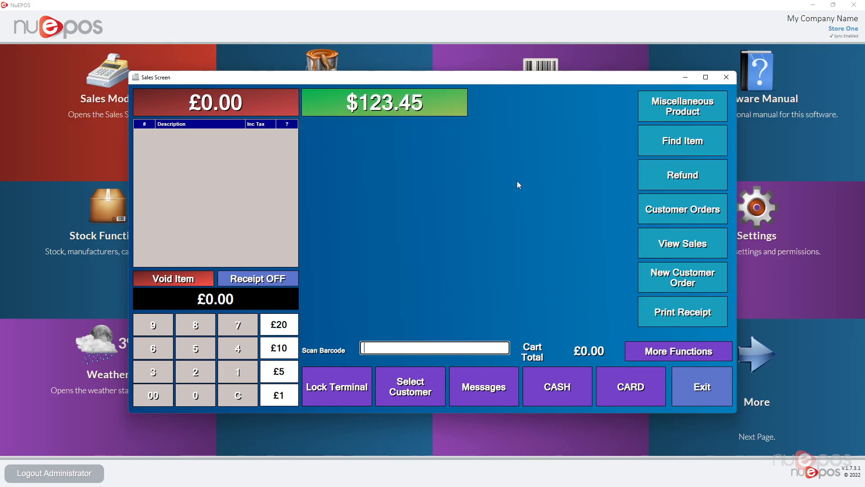
Exit the sales screen, reopen the template in Sales Designer, review the green total box's conditions, and enable Full Edit Mode
left_click(701, 387)
left_click(288, 176)
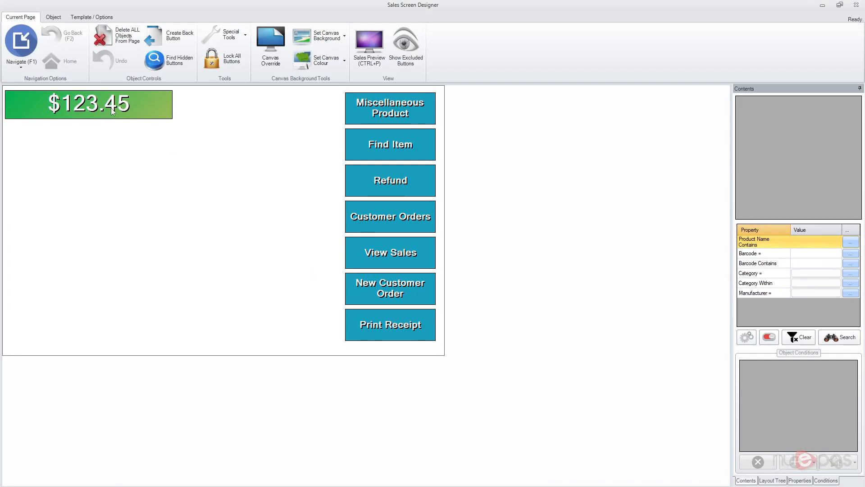
left_click(113, 111)
left_click(825, 480)
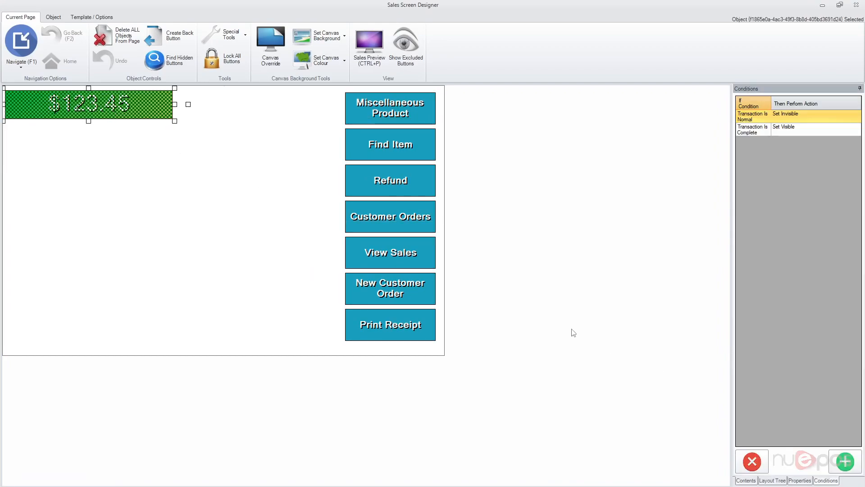
left_click(73, 19)
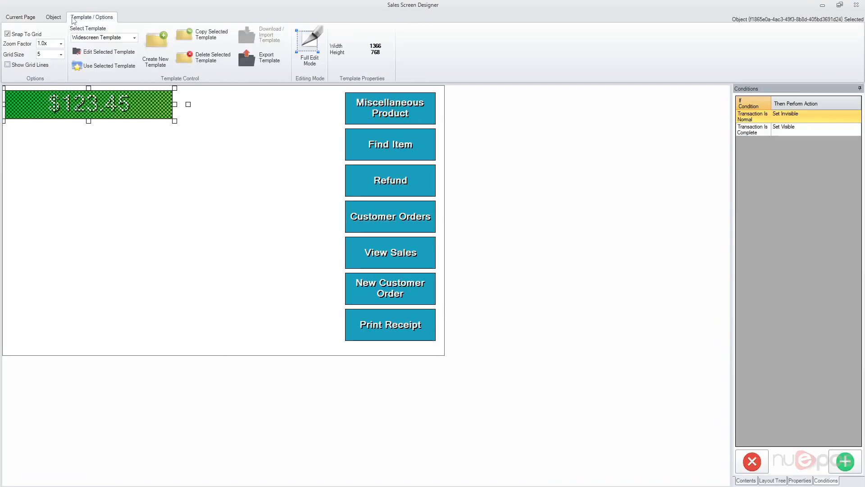
left_click(58, 18)
left_click(92, 17)
left_click(316, 53)
Move the green change total box over the red total box above the sales cart
left_click(203, 138)
left_click_drag(317, 106, 116, 104)
right_click(293, 108)
left_click(231, 175)
left_click(217, 135)
left_click(30, 36)
left_click(74, 104)
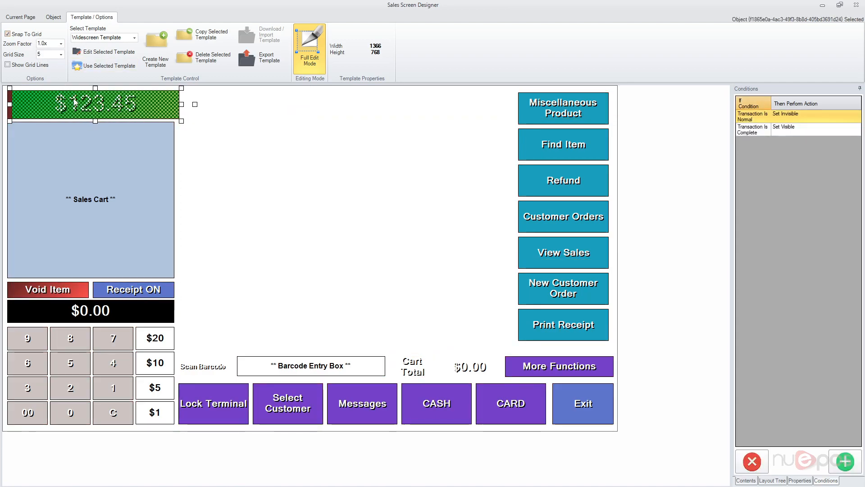
Add a condition to the red total box: Transaction Status Changed To Standard sets Visible to True
left_click(214, 146)
left_click(7, 107)
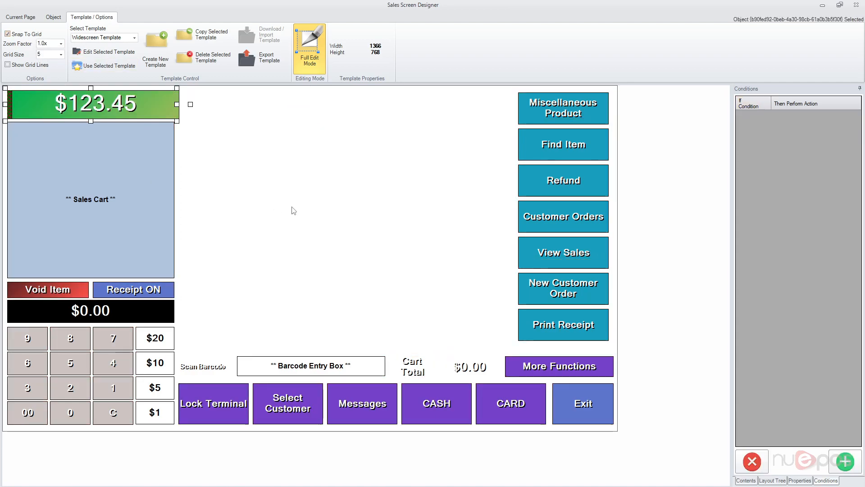
left_click(845, 460)
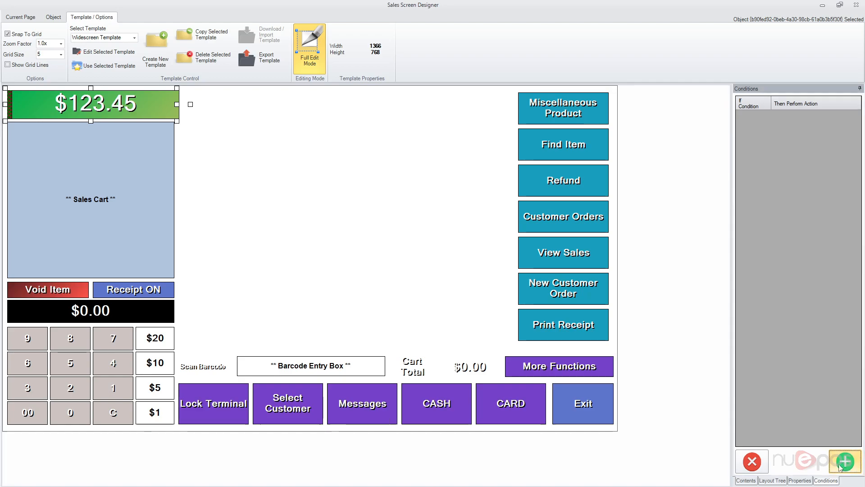
left_click(335, 241)
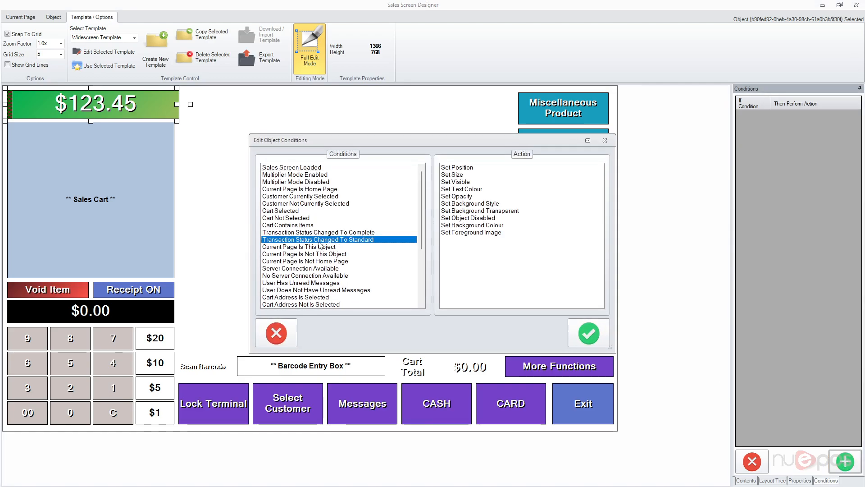
left_click(483, 181)
left_click(590, 334)
left_click(498, 342)
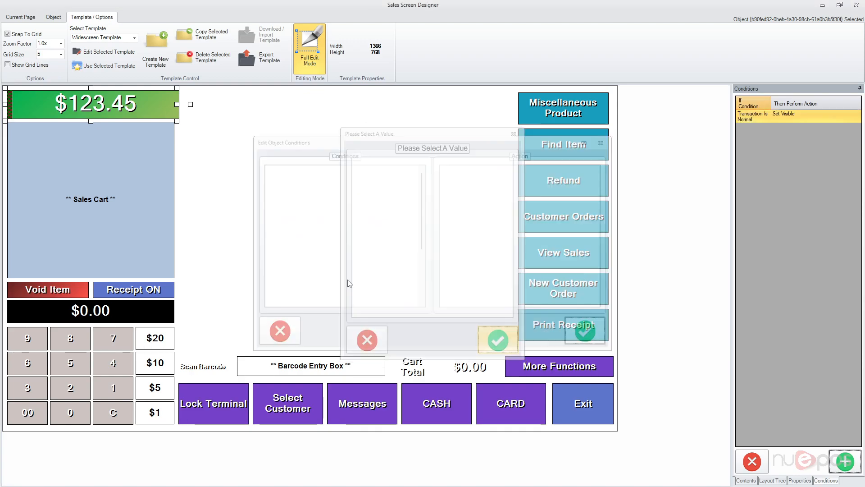
Add a second condition to the red total box: Transaction Status Changed To Complete sets Visible to False
left_click(845, 461)
left_click(402, 233)
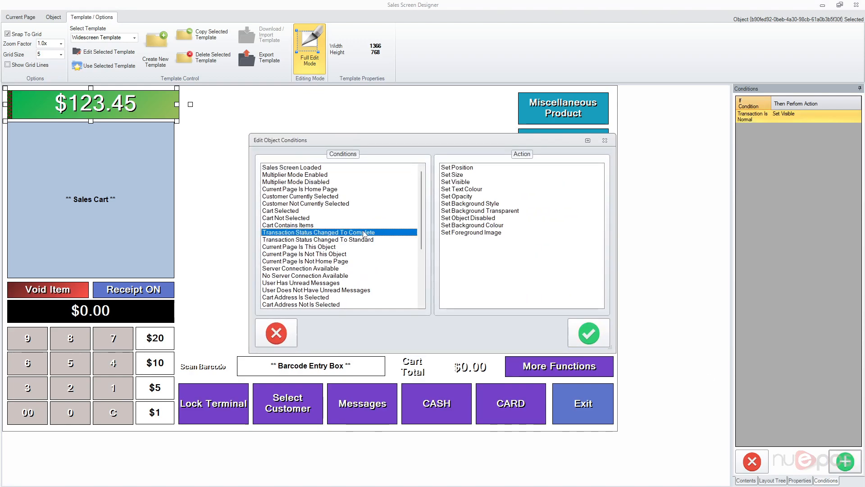
left_click(471, 189)
left_click(469, 182)
left_click(589, 333)
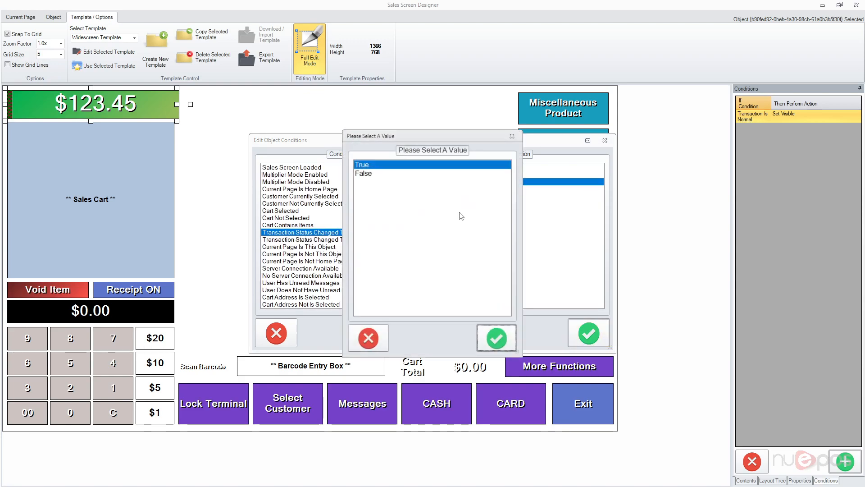
left_click(385, 167)
left_click_drag(396, 139, 603, 173)
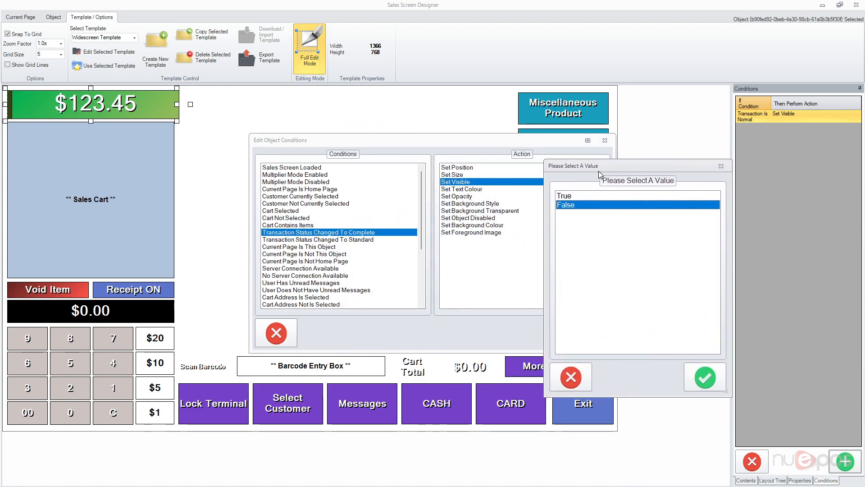
left_click(707, 376)
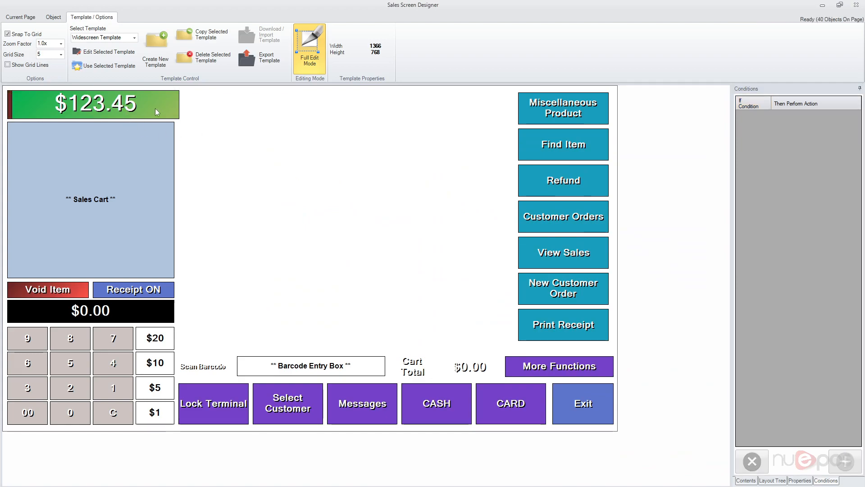
Send the green change total box to the back and align it exactly behind the red total box
right_click(66, 105)
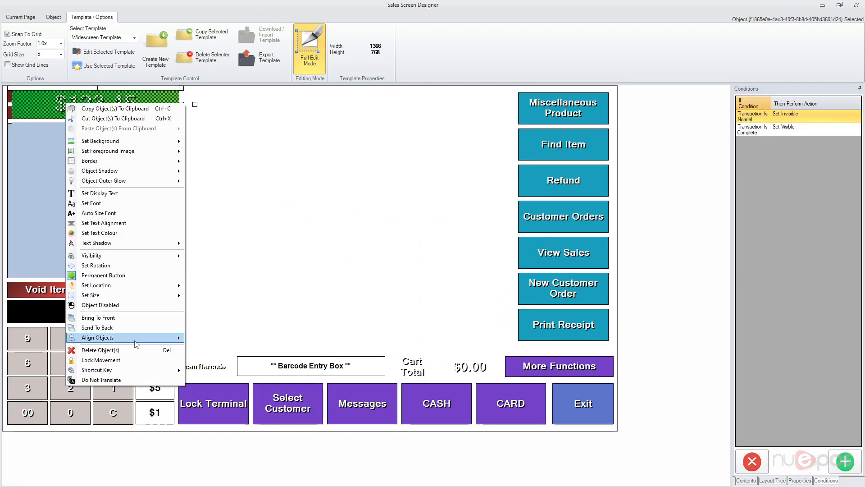
left_click(137, 329)
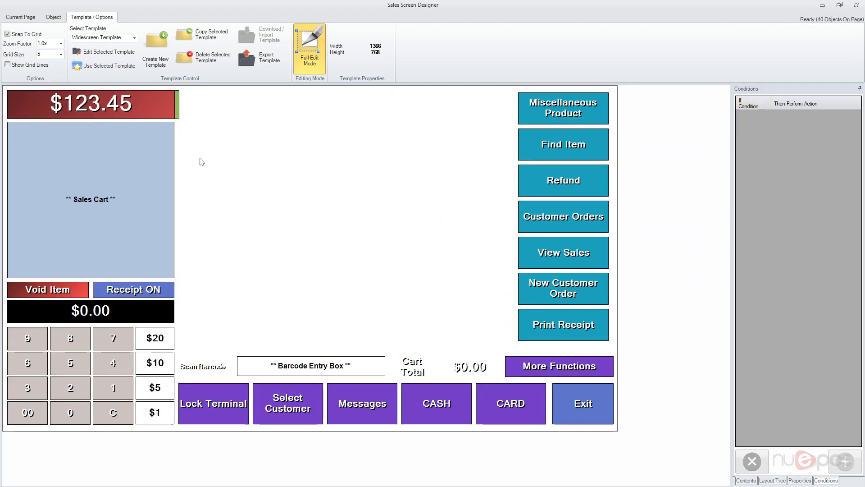
left_click(178, 110)
left_click(273, 158)
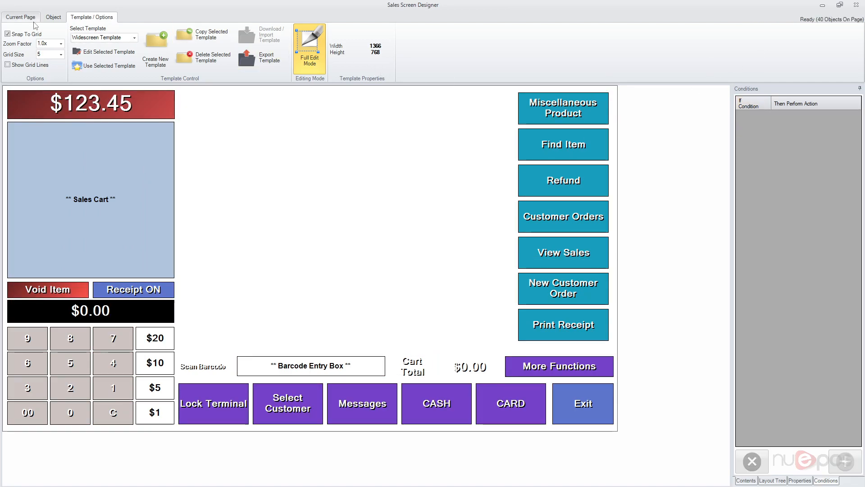
Clear the web cache with the special tools and close the designer
left_click(20, 17)
left_click(224, 34)
left_click(274, 158)
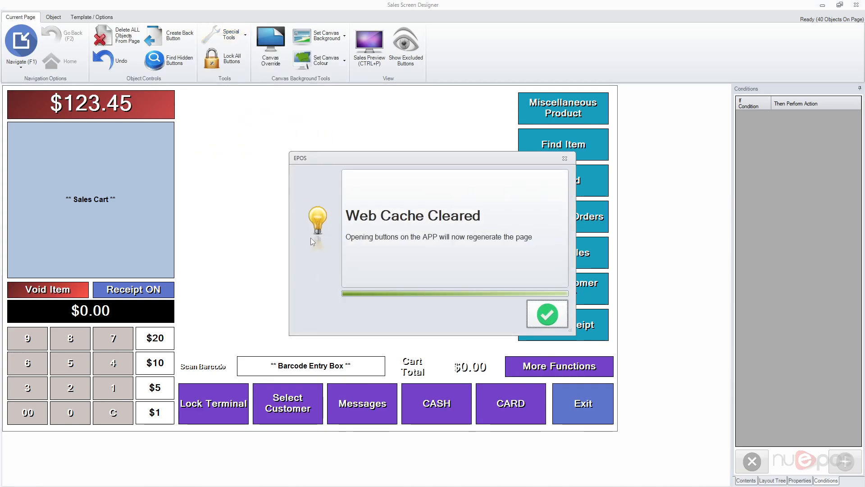
left_click(547, 314)
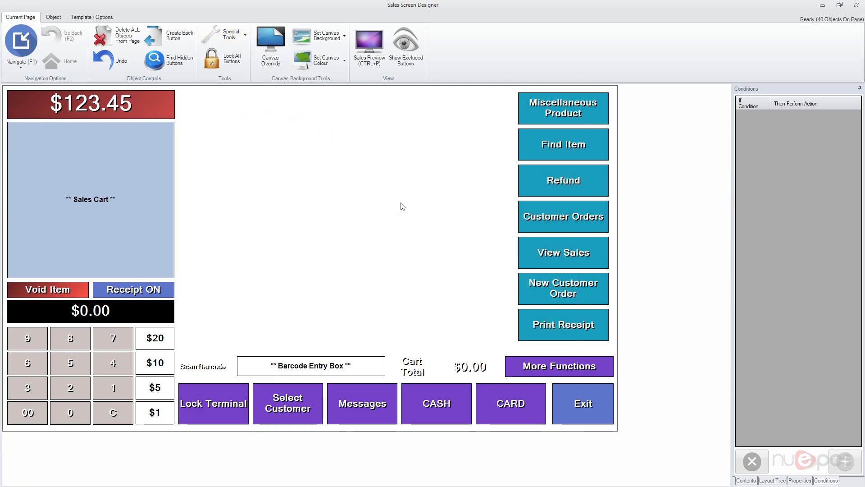
left_click(857, 5)
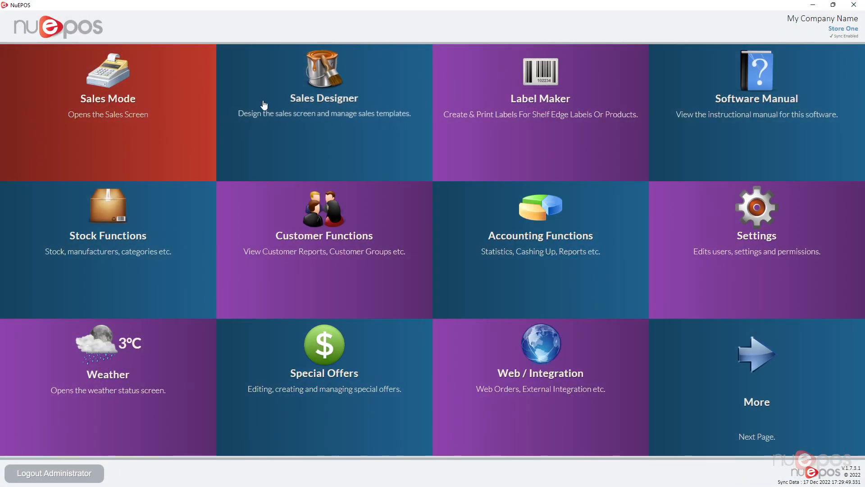
Open Sales Mode, add the products found for "a" to the cart, and tender £10
left_click(160, 90)
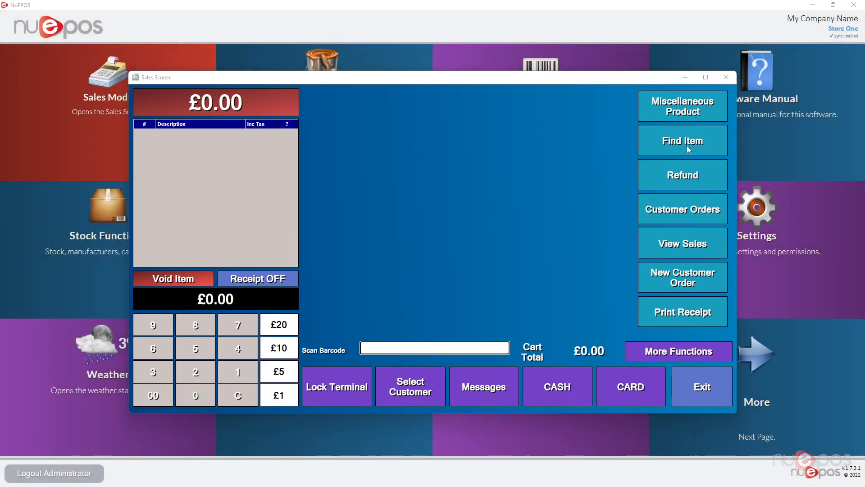
left_click(687, 145)
type("a")
left_click(644, 360)
left_click(279, 350)
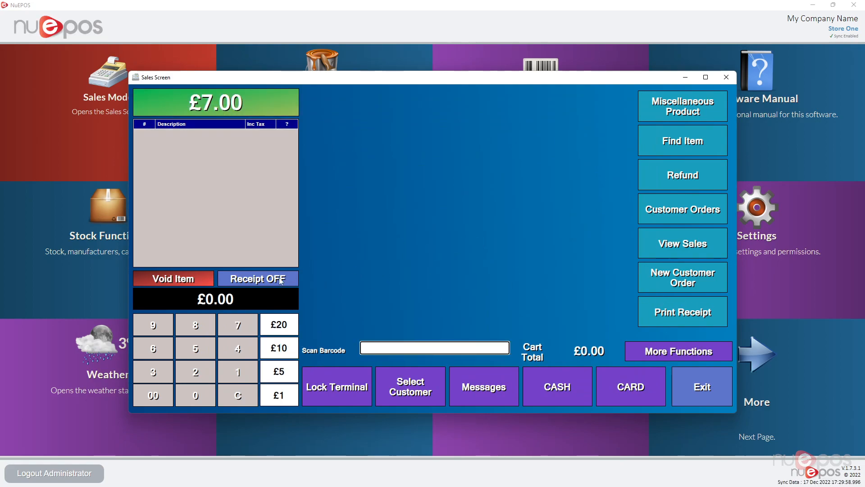
Test a new sale by adding Object Example 1 and voiding it, and exit the sales screen
left_click(682, 141)
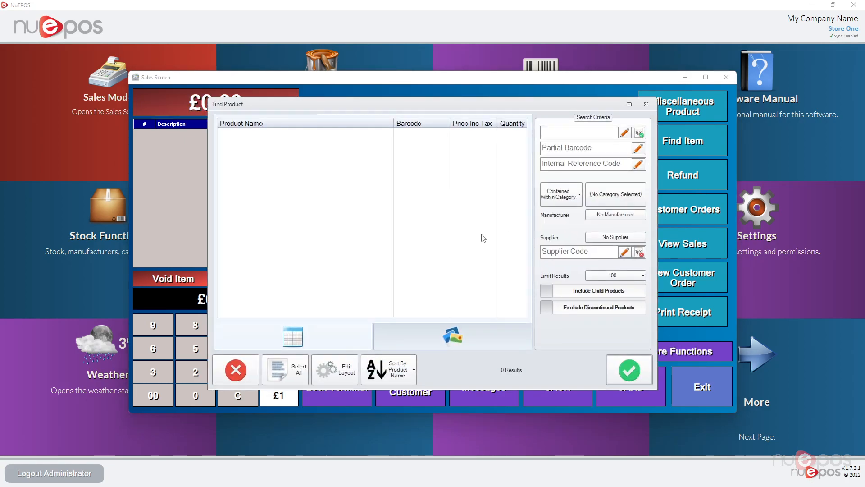
left_click(623, 364)
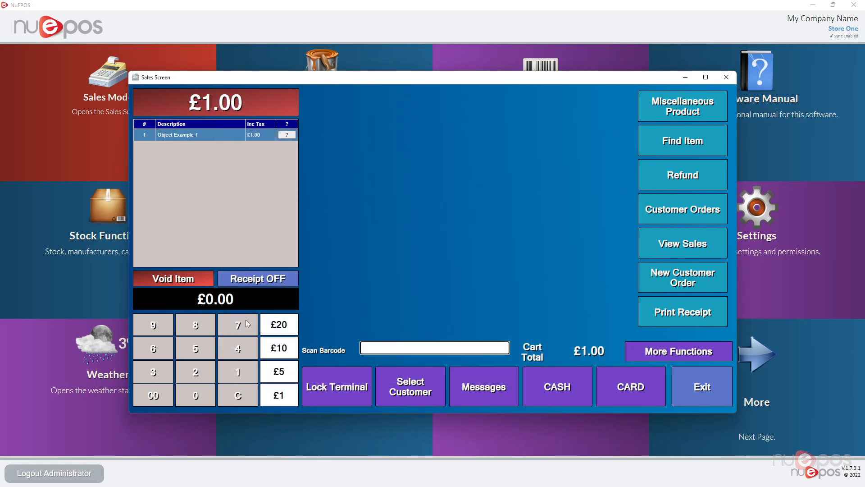
left_click(182, 280)
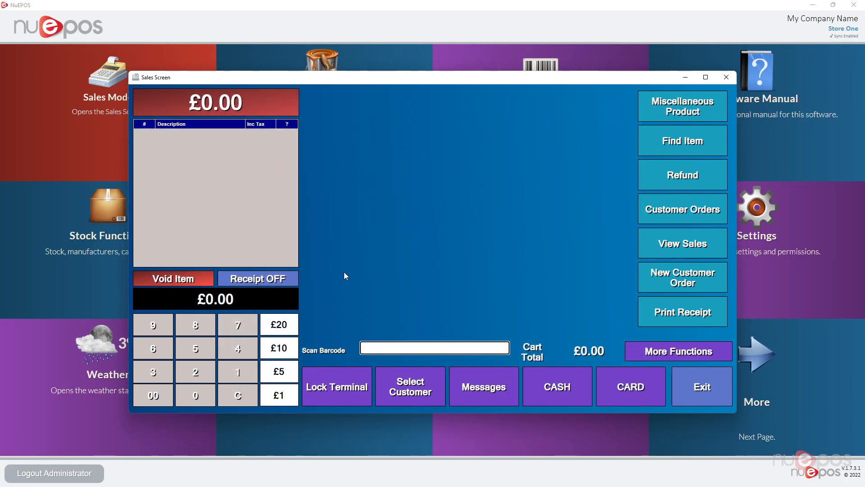
left_click(711, 382)
Reopen the template in Sales Designer, enable Full Edit Mode, and check the overlapping total boxes
left_click(229, 154)
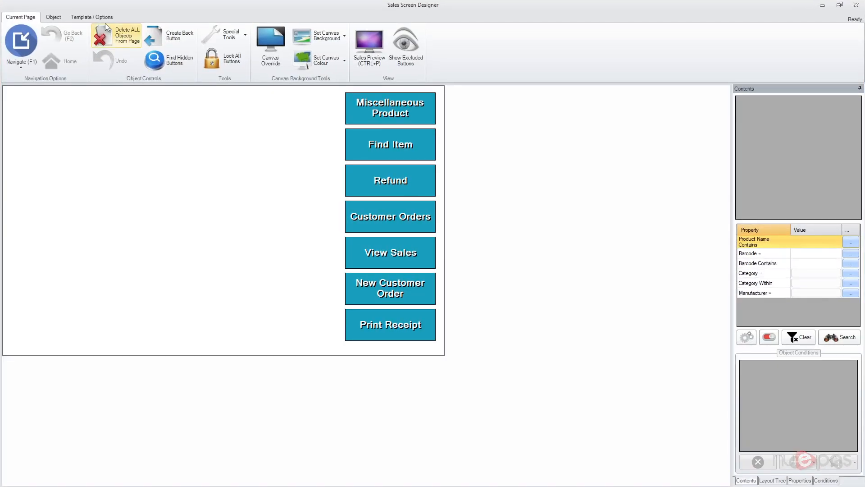
left_click(309, 45)
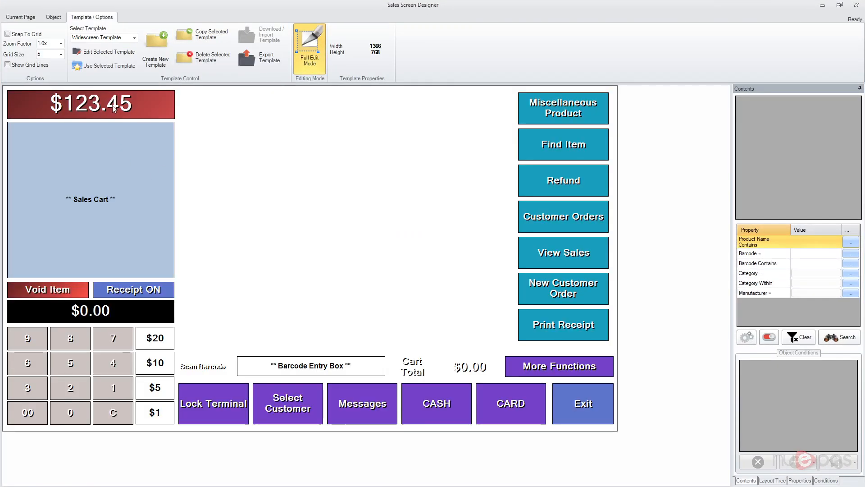
left_click(146, 104)
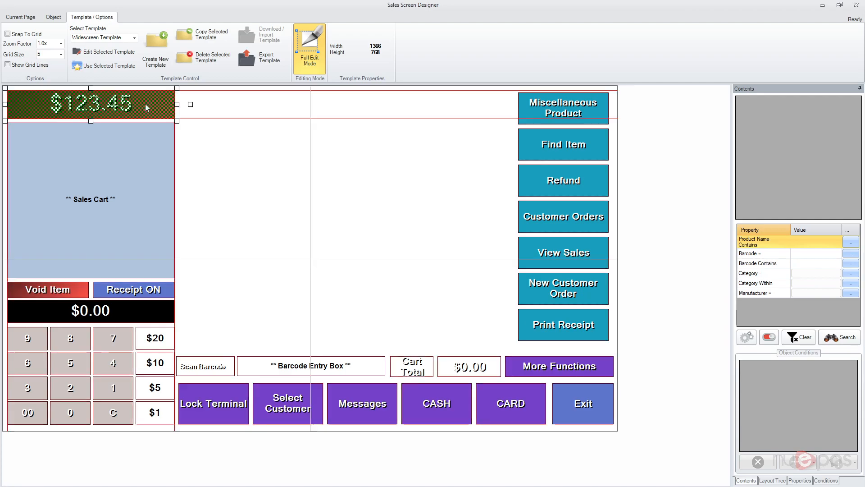
left_click(231, 142)
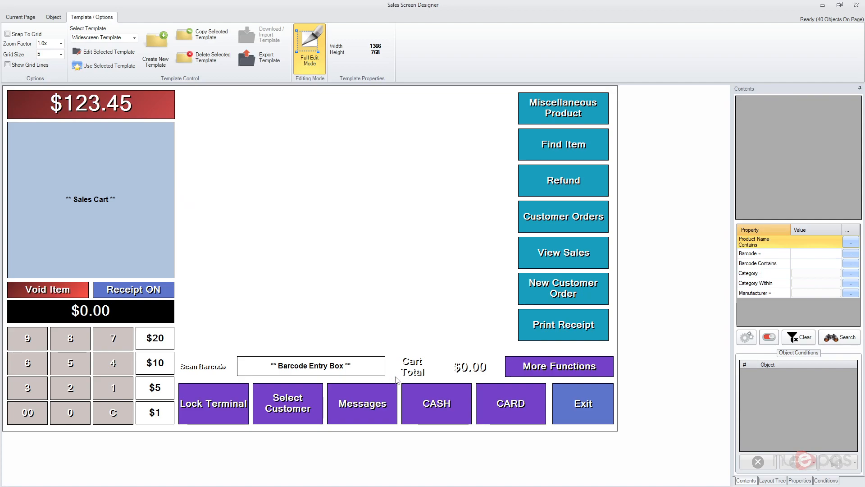
Narrow the More Functions button from its left edge and shift the cart total amount slightly left
left_click(517, 368)
left_click_drag(506, 366, 565, 364)
left_click_drag(471, 367, 469, 368)
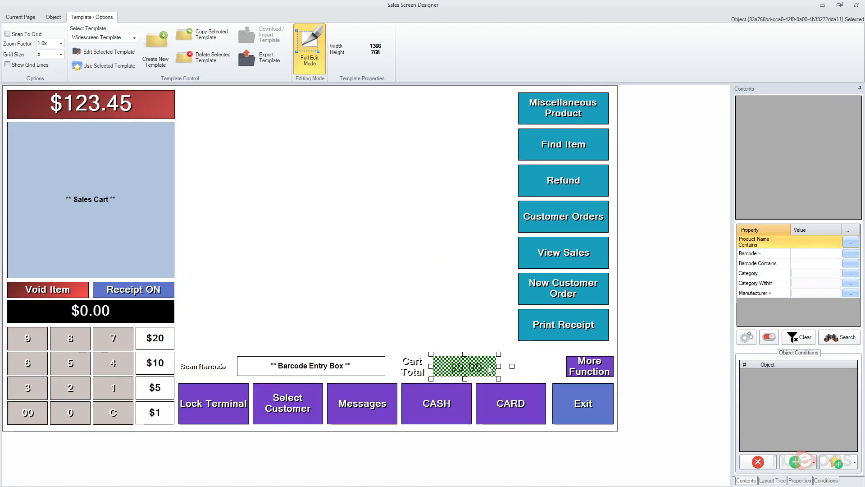
Duplicate the narrowed More Functions button, place the copy immediately to its left, and show the object editing options
left_click(563, 372)
left_click(567, 371)
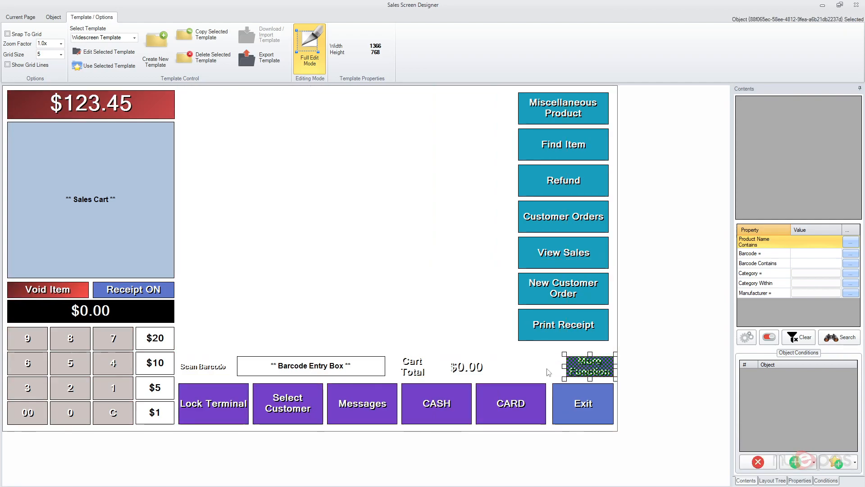
left_click(520, 368)
left_click_drag(594, 370, 543, 372)
left_click(53, 17)
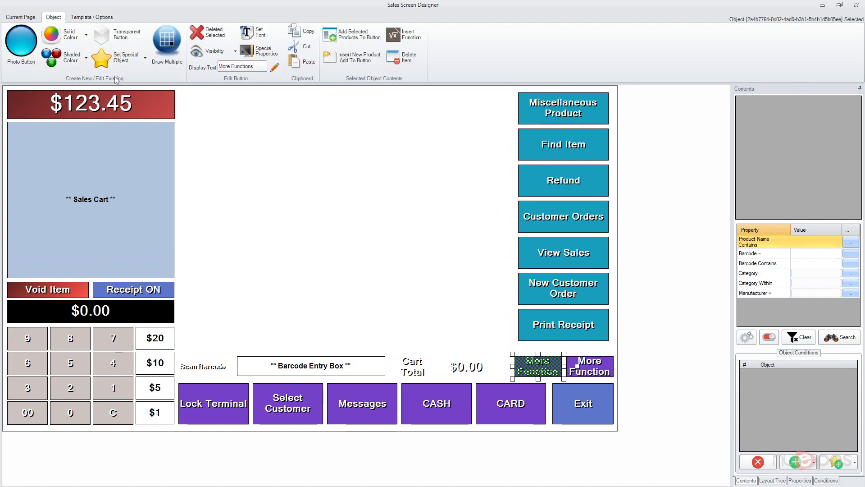
Rename the duplicated More Functions button to "Home" and give it a solid grey background
left_click(255, 69)
type("Home")
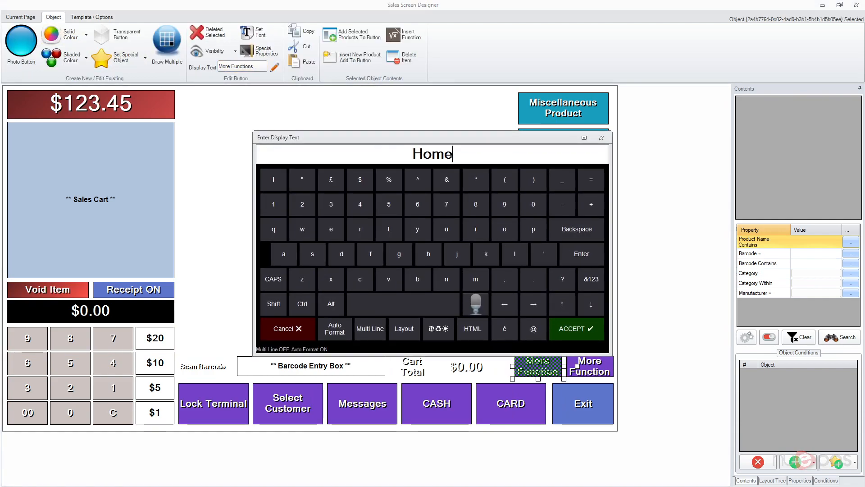
key("Return")
left_click(60, 37)
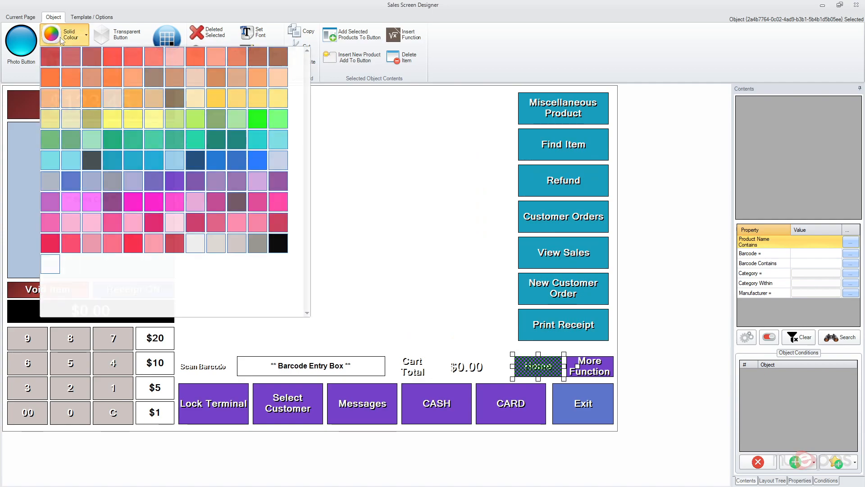
left_click(258, 242)
left_click(340, 290)
left_click(544, 367)
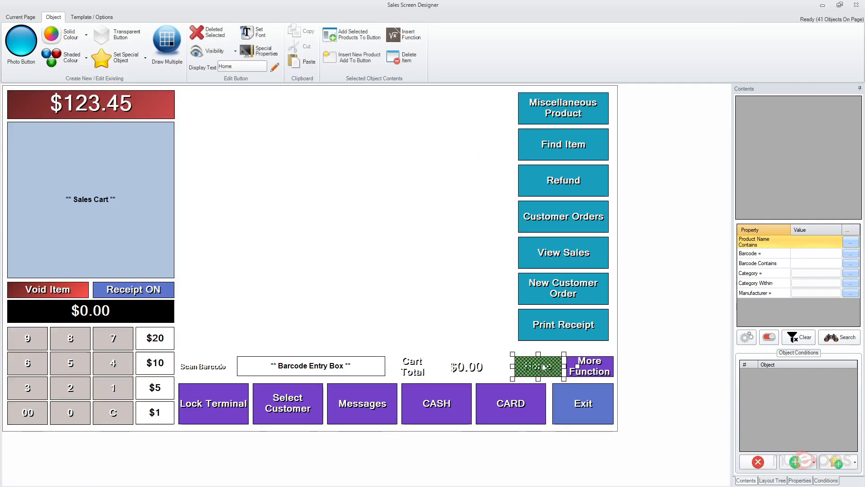
Turn the grey Home button into a Shortcut Home special object
left_click(114, 66)
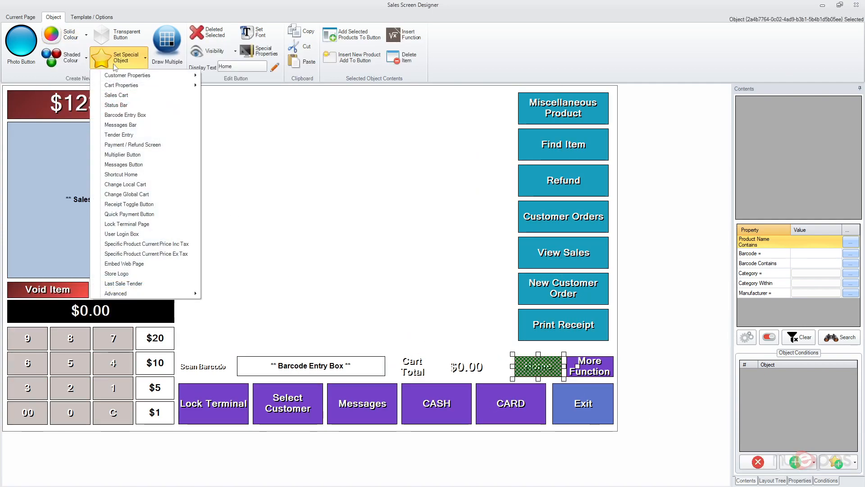
left_click(120, 174)
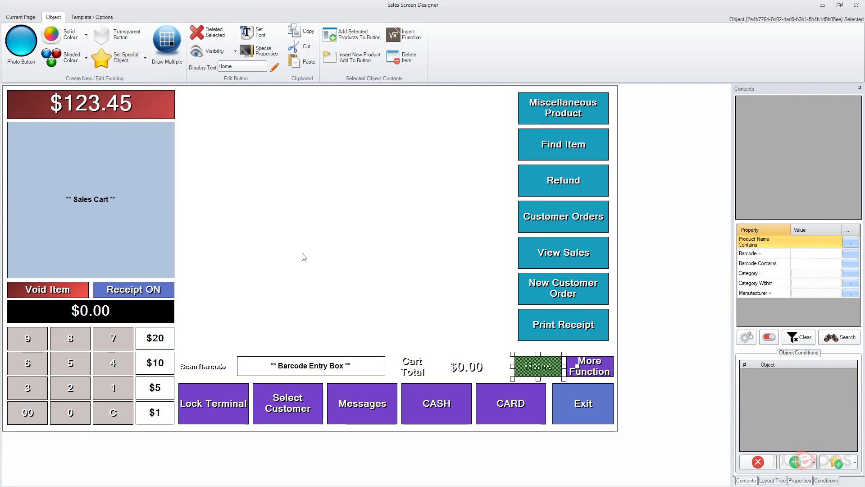
left_click(530, 370)
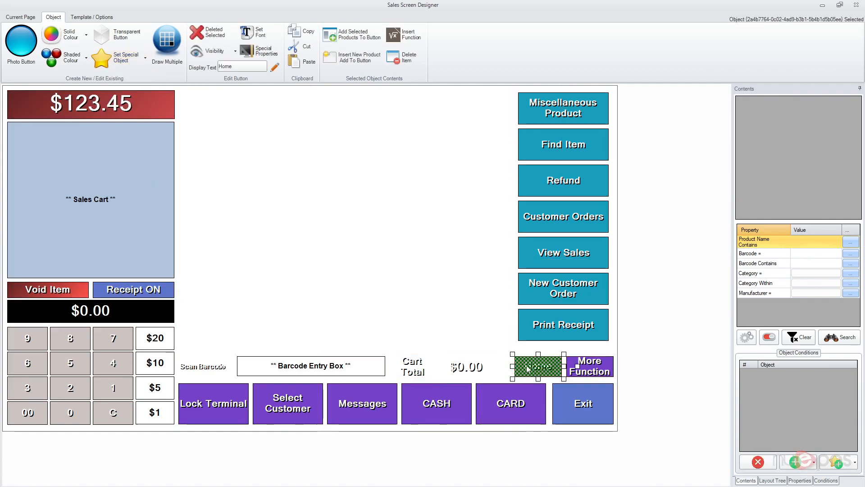
left_click(493, 350)
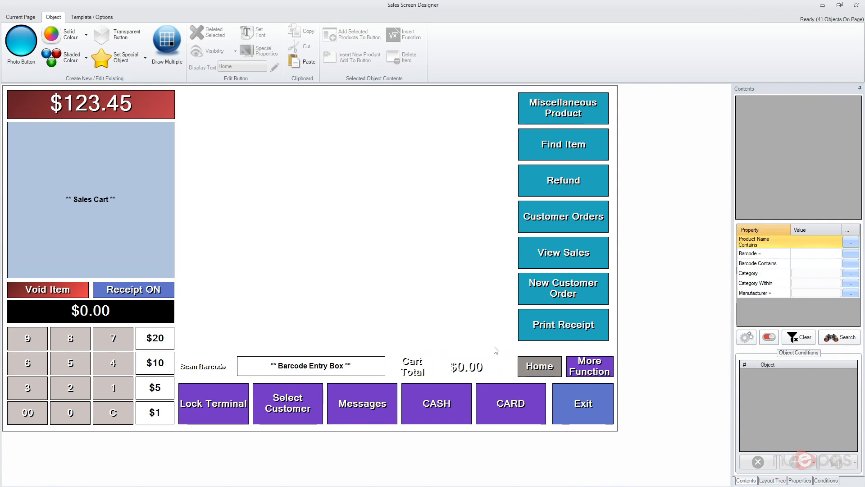
Widen the More Functions button leftward to match the Exit button's width, and place the Home button just left of it
left_click(587, 368)
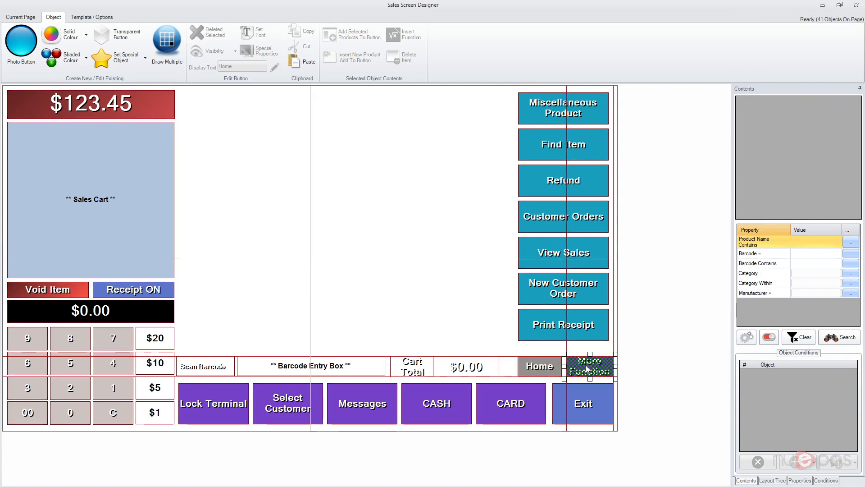
mouse_move(540, 366)
left_mouse_down()
mouse_move(516, 364)
mouse_move(547, 366)
left_mouse_up()
left_click(571, 371)
left_click(518, 366)
left_click(459, 297)
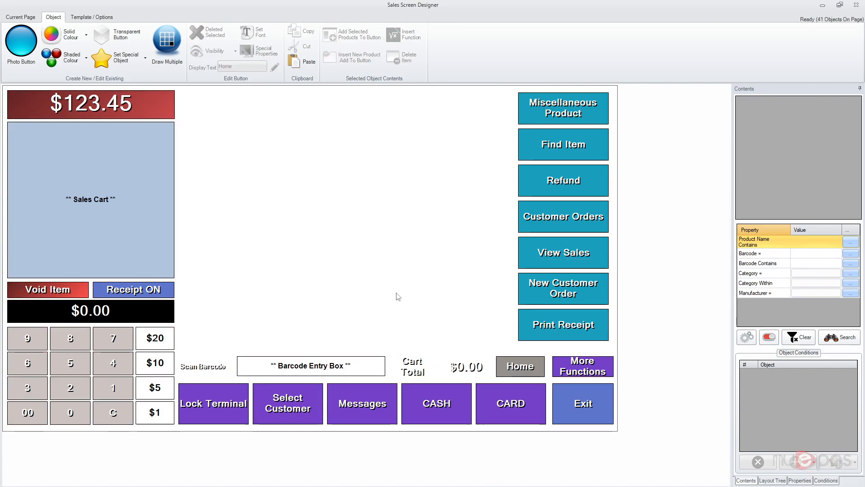
Test terminal locking in Sales Mode to check for the Home button, log back in as Administrator, and exit the sales screen
left_click(856, 5)
left_click(176, 133)
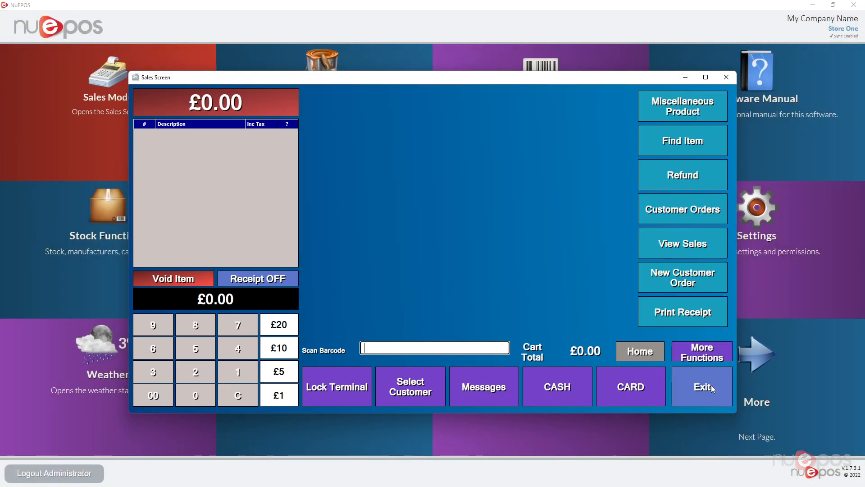
left_click(328, 383)
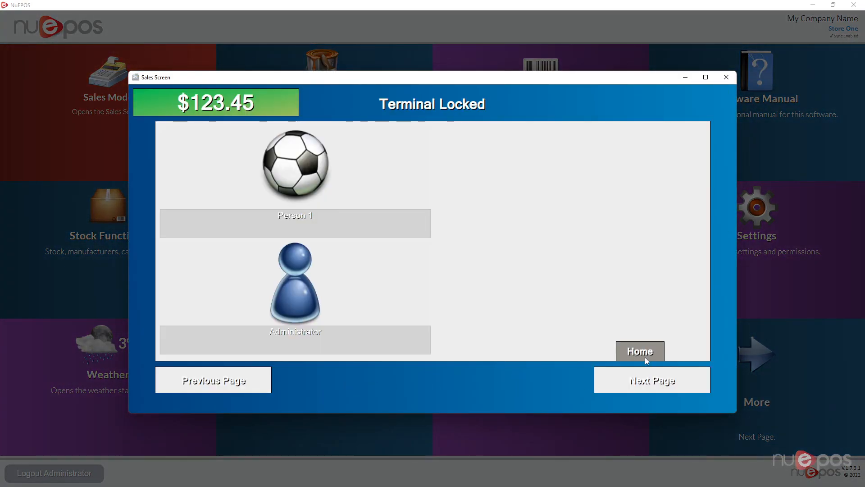
left_click(305, 296)
left_click(577, 326)
left_click(702, 387)
Reopen the template in Sales Designer with Full Edit Mode enabled and check the Home button on the More Functions page
left_click(309, 116)
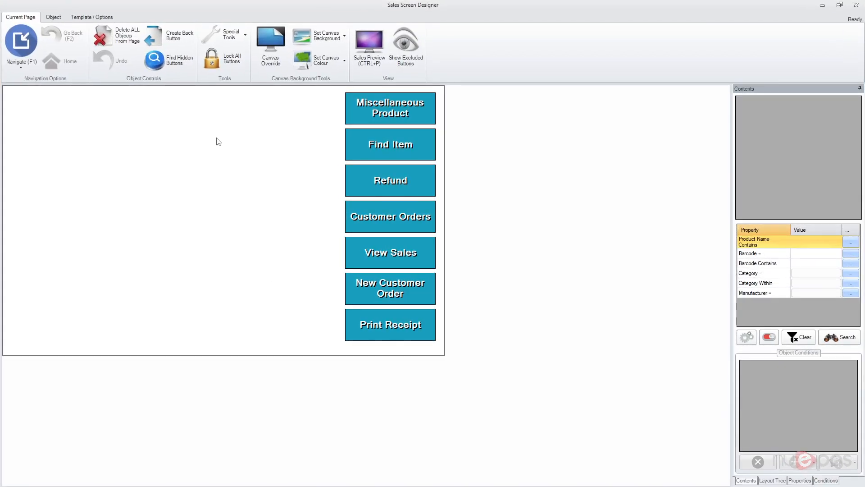
left_click(92, 17)
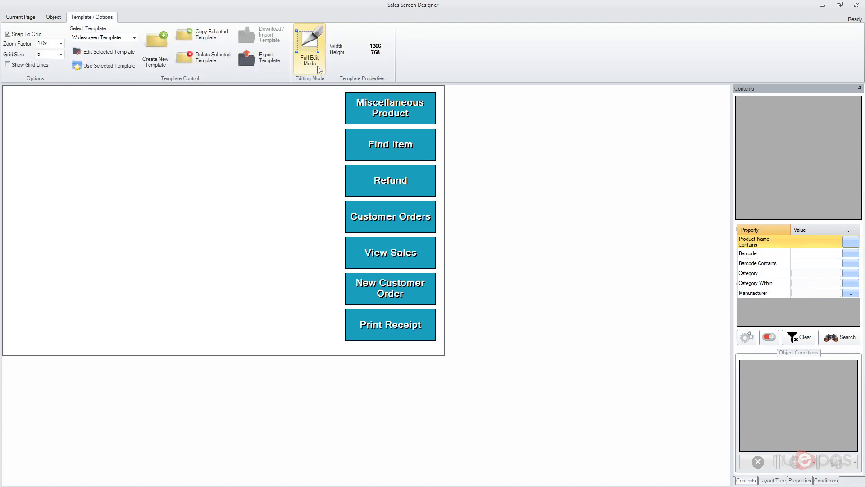
left_click(310, 49)
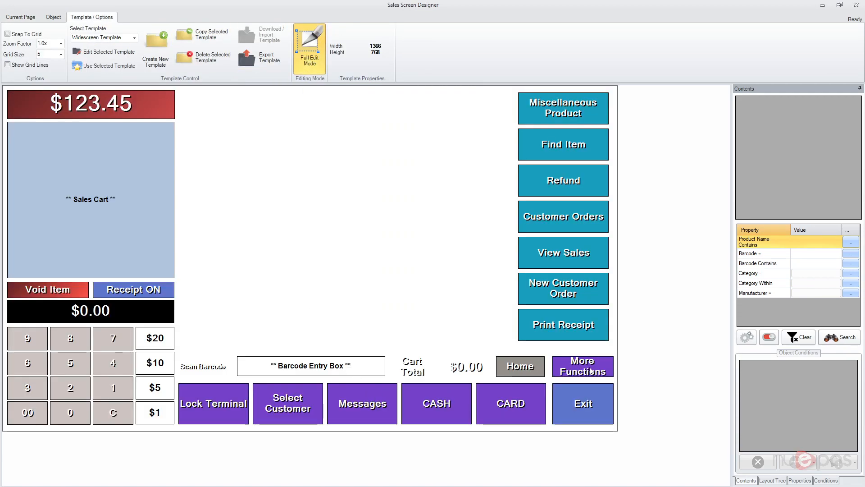
left_click(592, 371)
left_click(530, 368)
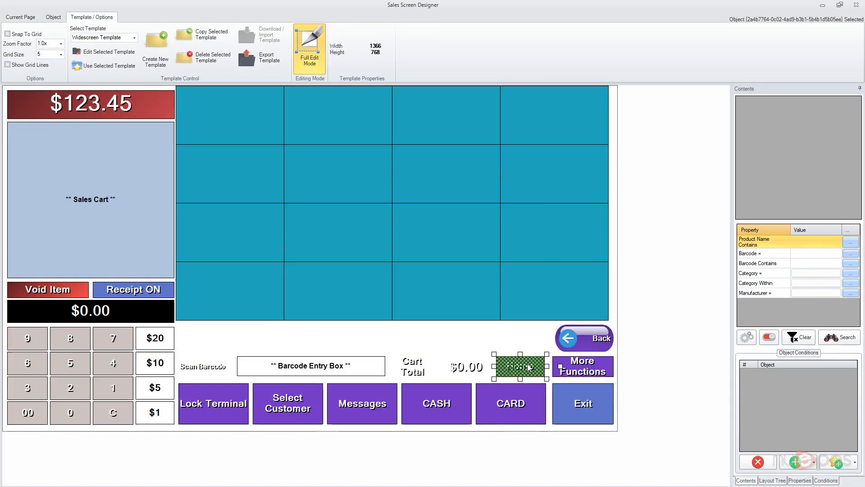
left_click(497, 346)
Open the Terminal Locked page and exclude the permanent Home button from that page
left_click(223, 393)
left_click(536, 366)
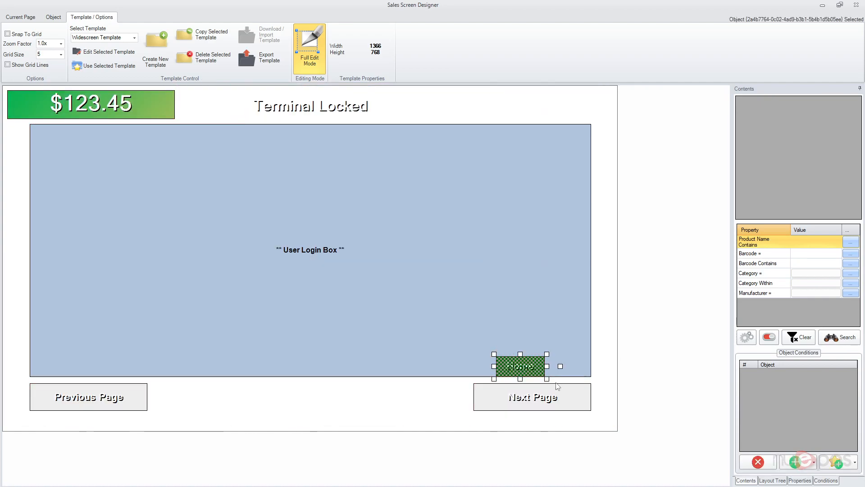
left_click_drag(517, 372, 511, 304)
right_click(511, 304)
mouse_move(599, 356)
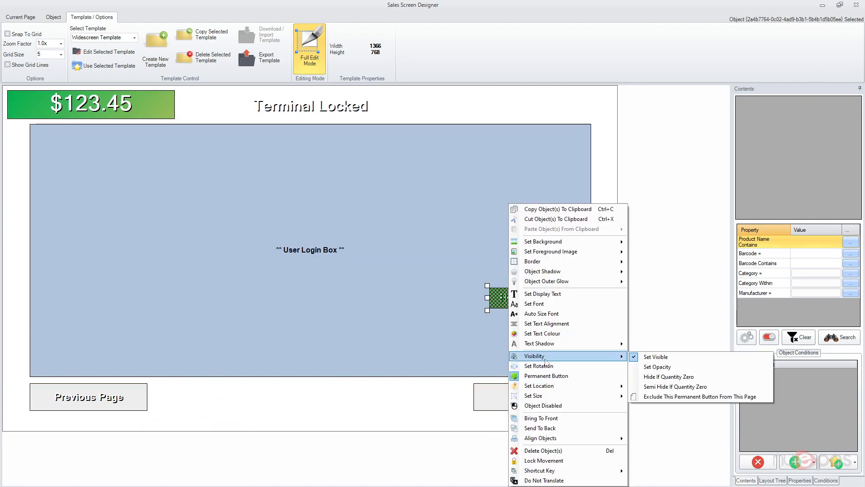
left_click(693, 398)
left_click_drag(516, 302, 521, 359)
Exclude the permanent green total box from the Terminal Locked page
right_click(135, 109)
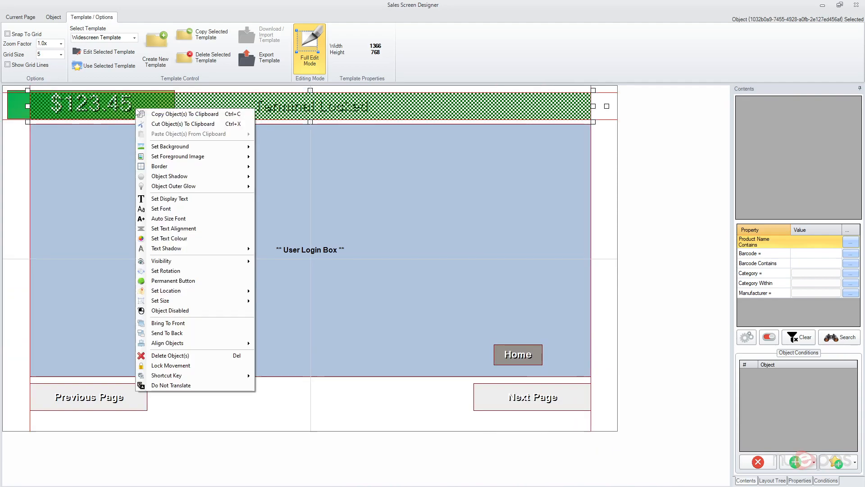
left_click(21, 101)
right_click(21, 101)
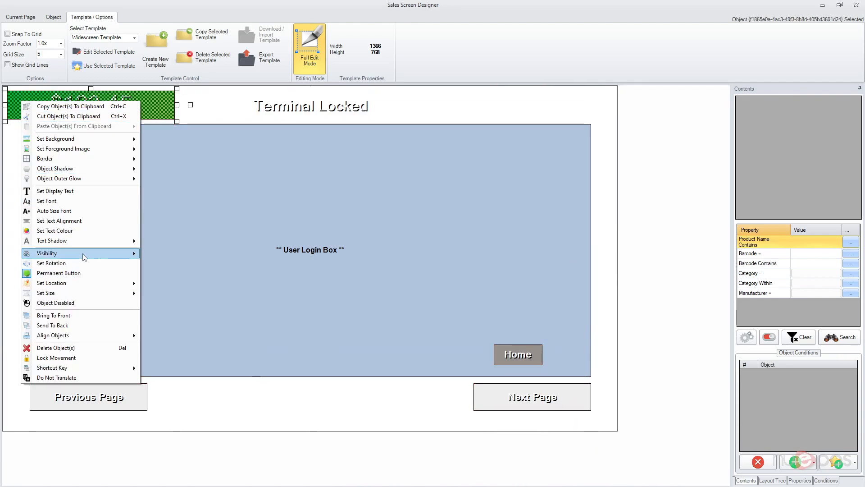
mouse_move(83, 254)
left_click(212, 294)
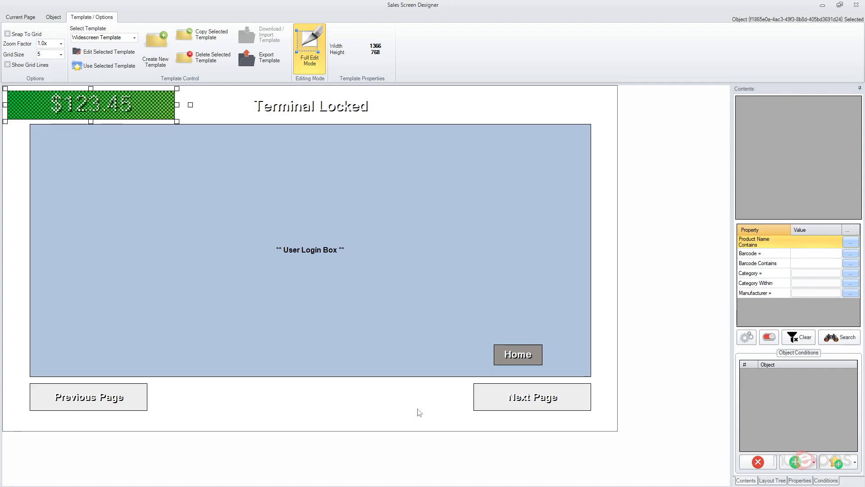
Return to the main sales page and move the Home button back in line with More Functions
double_click(508, 361)
left_click_drag(517, 350, 521, 362)
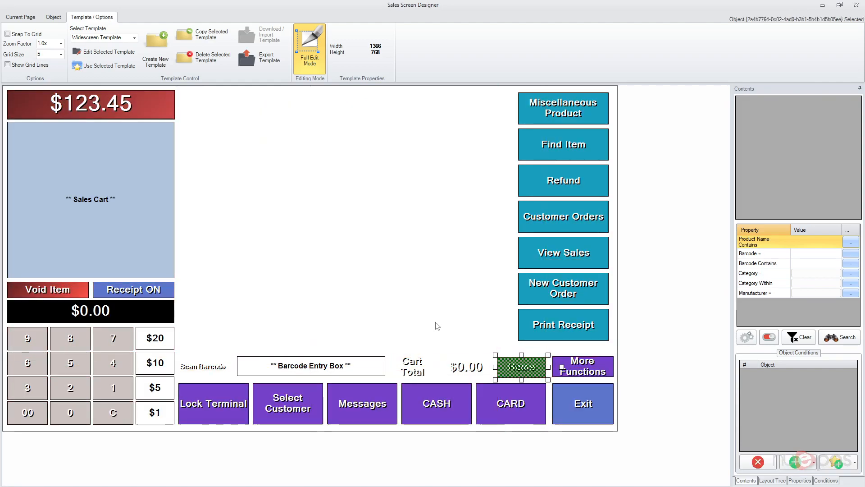
left_click(447, 330)
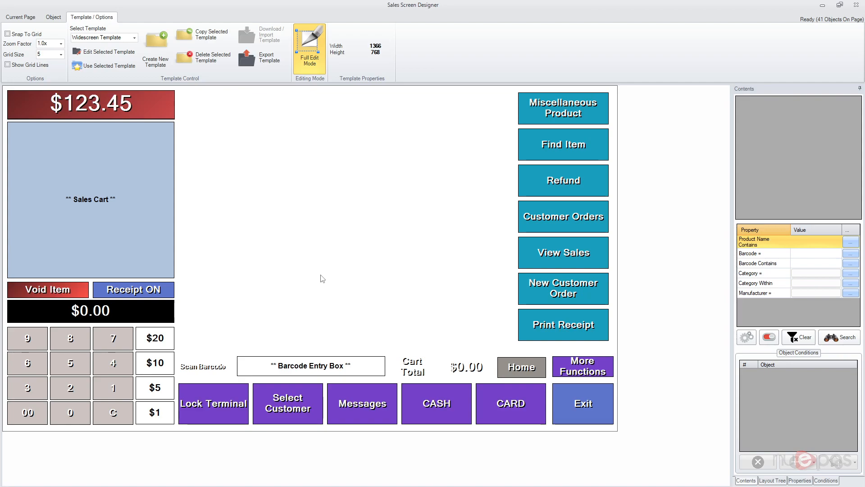
Widen the Barcode Entry Box rightward until it meets the Cart Total label
left_click(363, 365)
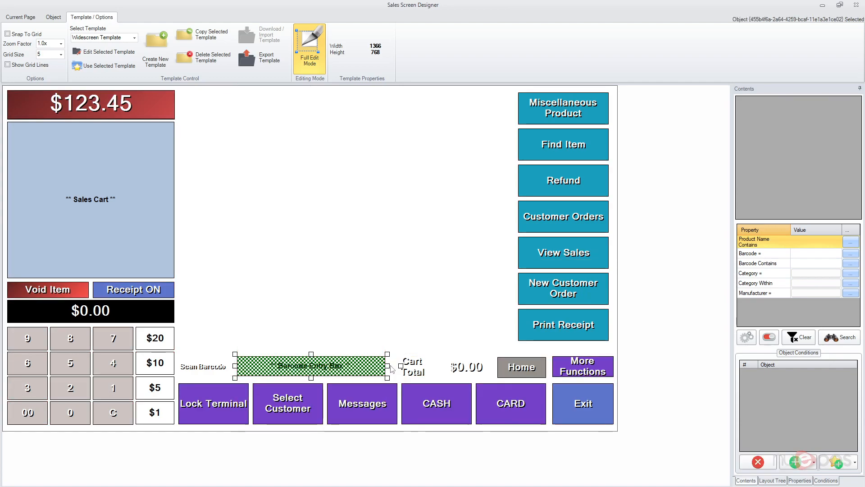
left_click_drag(386, 366, 404, 367)
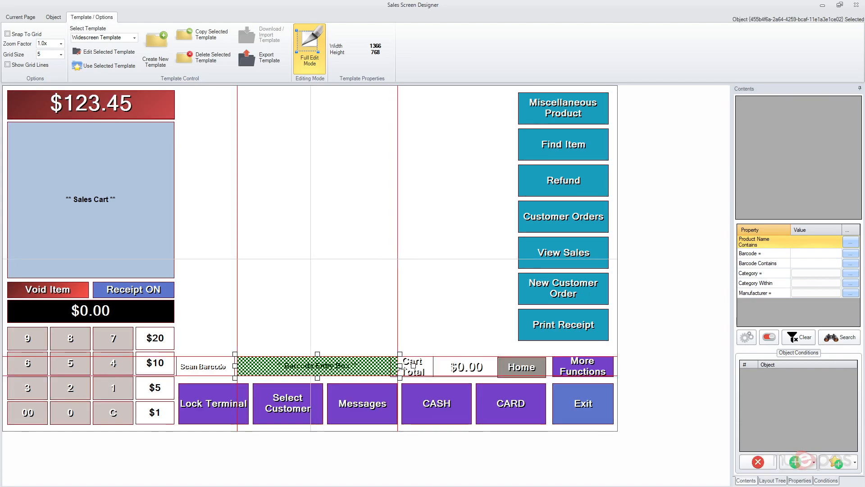
left_click(404, 318)
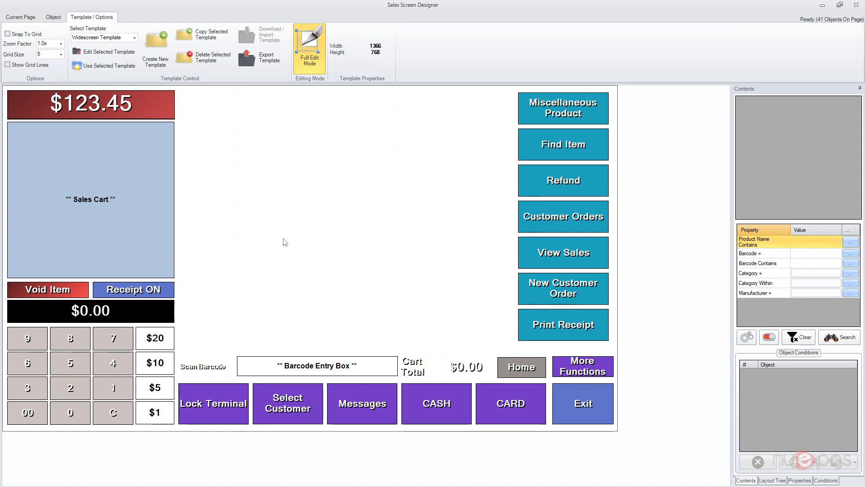
left_click(355, 396)
left_click(296, 395)
left_click(219, 399)
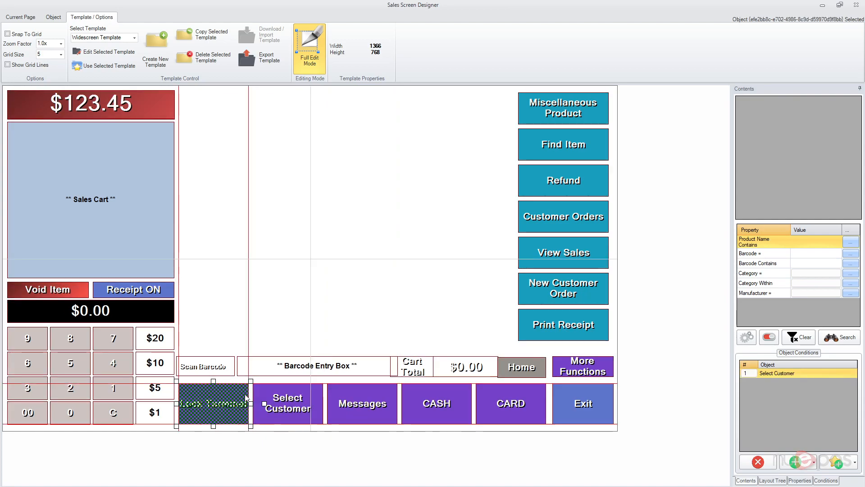
left_click(335, 324)
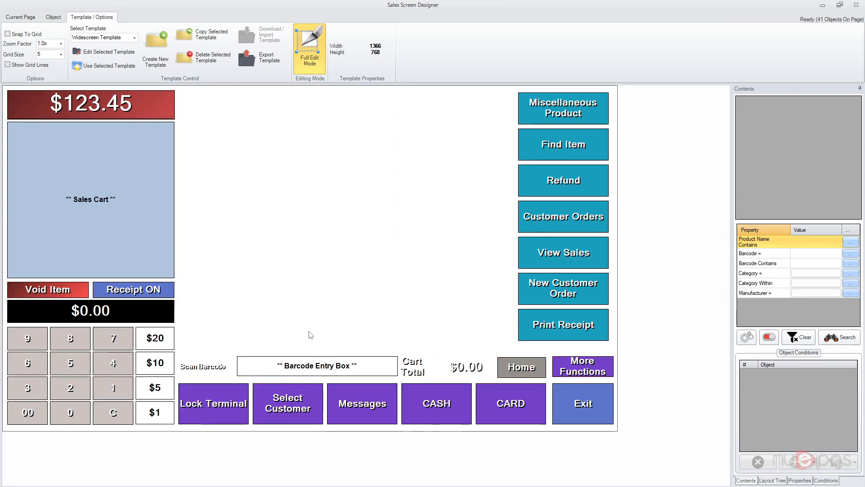
left_click(305, 394)
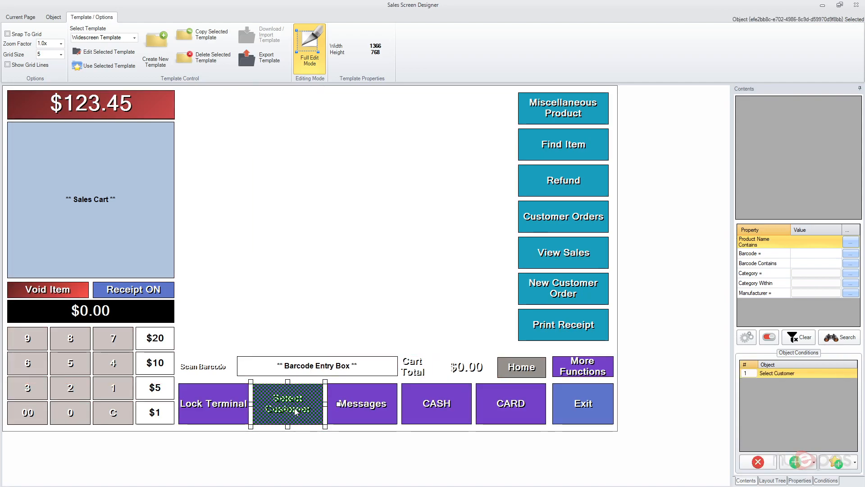
left_click(469, 348)
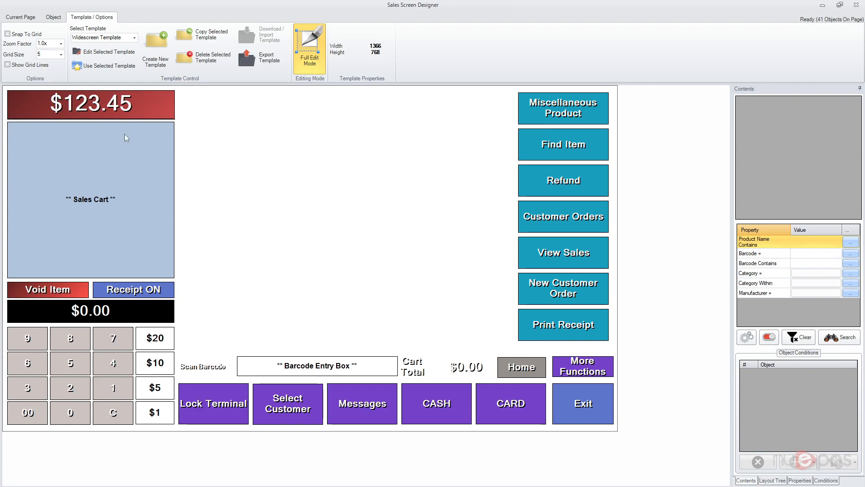
Add a transparent button left of Print Receipt and resize it into a wide, shallow box above the cart total
left_click(54, 17)
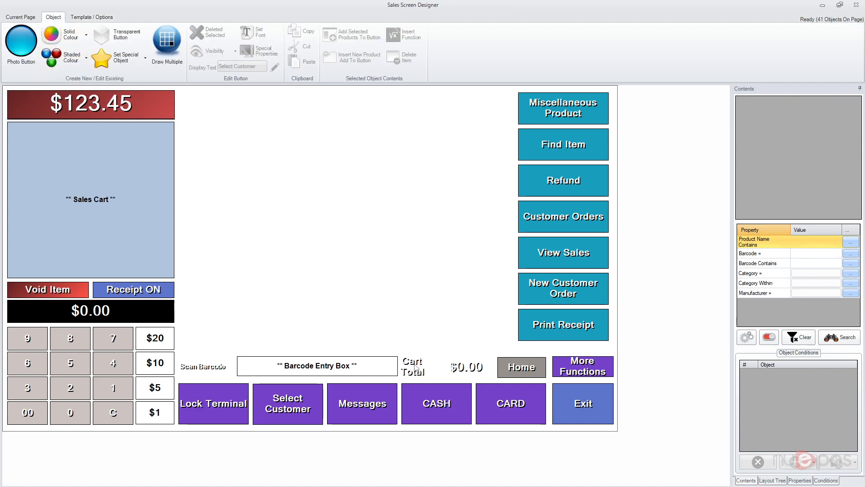
left_click(104, 35)
left_click_drag(270, 144, 497, 317)
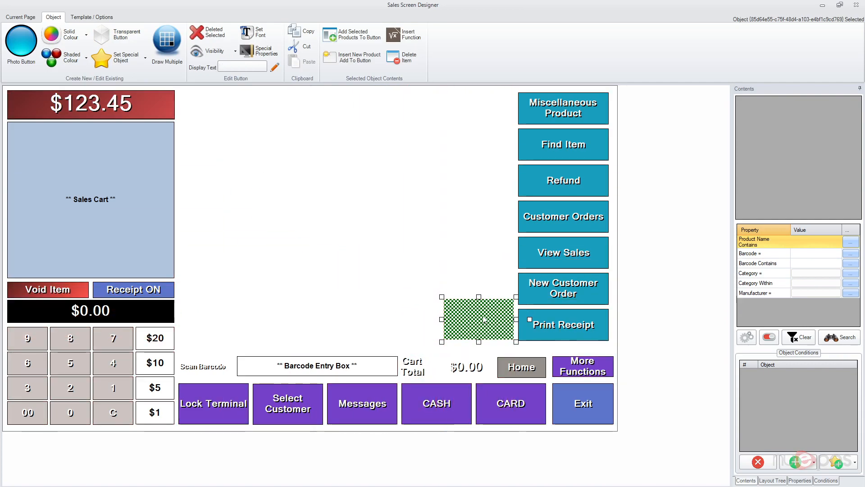
left_click_drag(440, 298, 377, 317)
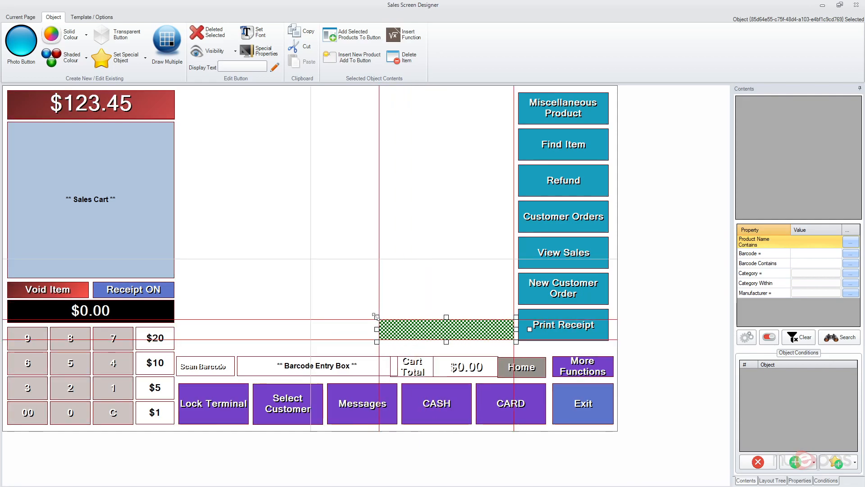
Set the new transparent button to the Customer Name special object
left_click(136, 58)
mouse_move(151, 76)
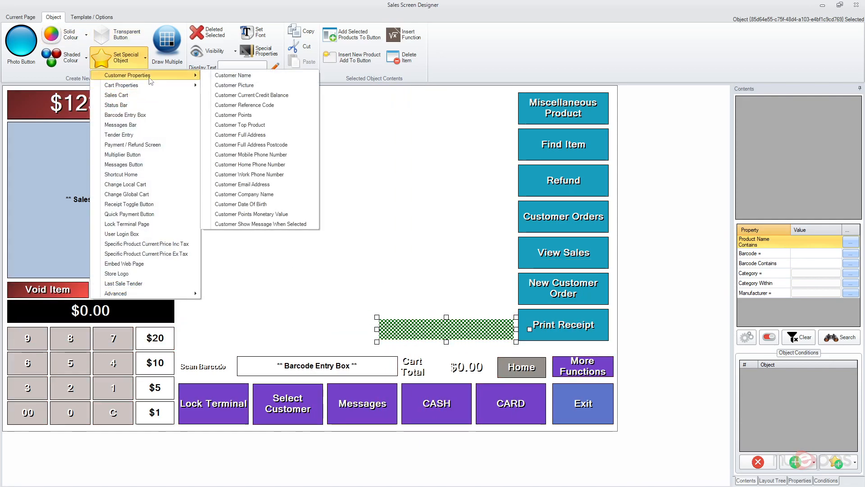
left_click(252, 77)
left_click(430, 313)
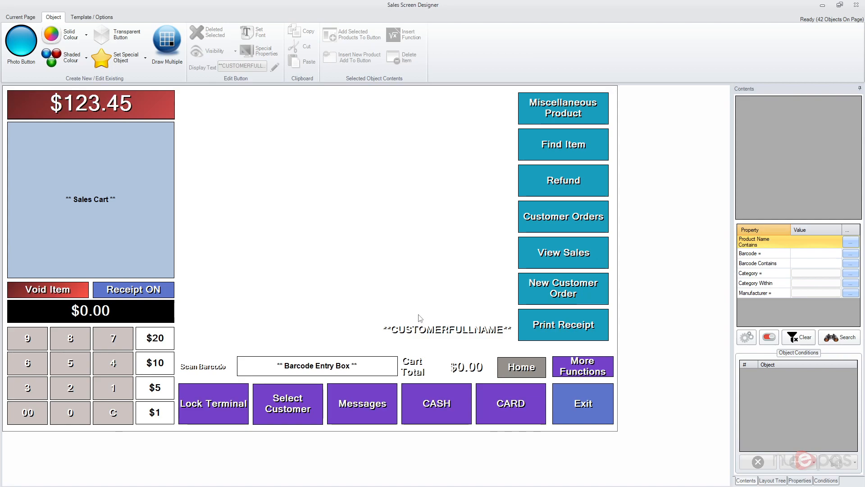
Close the designer, check the edited layout in Sales Mode, and return to the Sales Designer
left_click(856, 5)
left_click(166, 174)
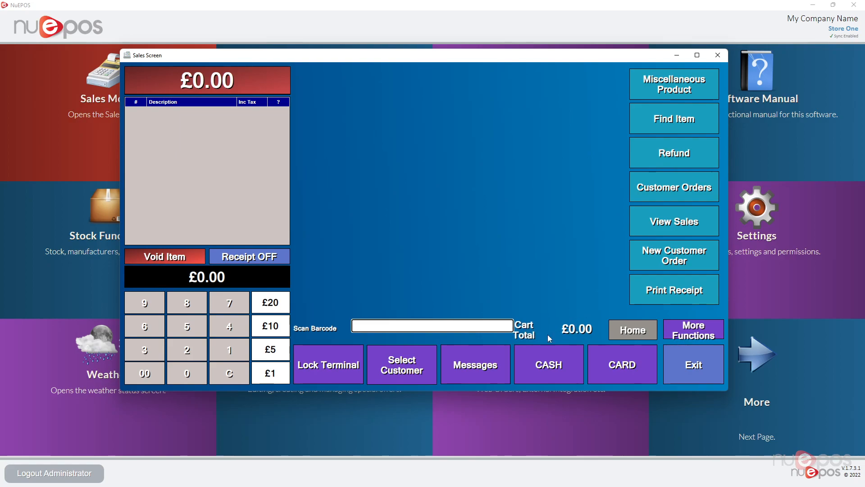
left_click(698, 366)
left_click(359, 97)
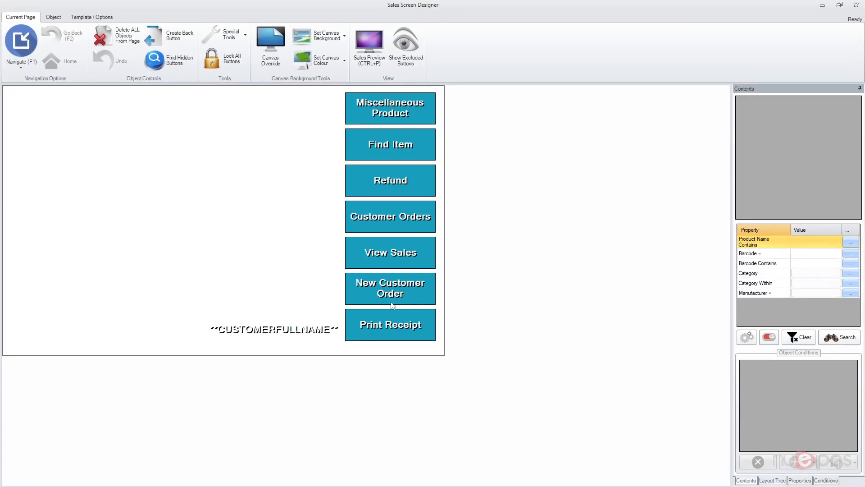
Turn on full edit mode and shrink the More Functions and Cart Total text to fit on one line
left_click(91, 17)
left_click(310, 47)
left_click(597, 370)
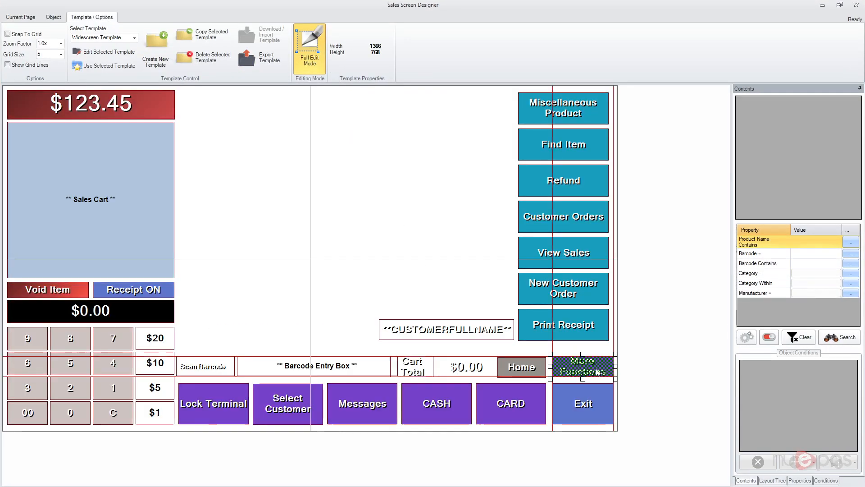
left_click(412, 367, "ctrl")
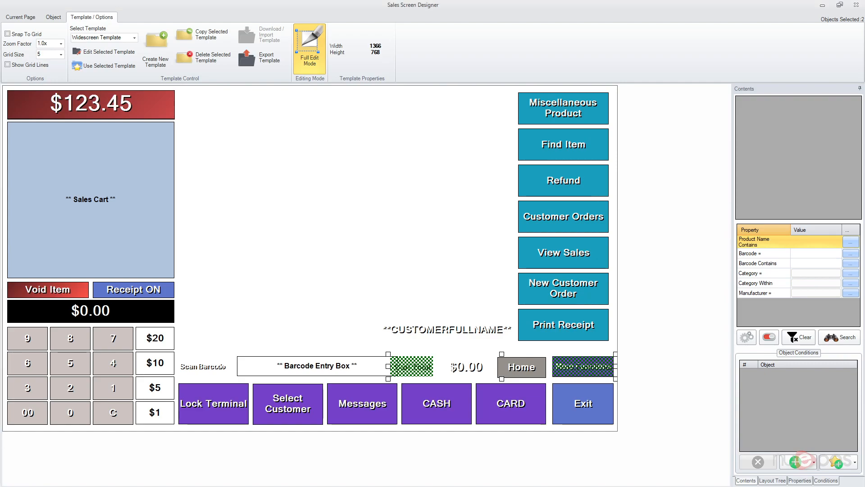
Nudge the Cart Total label right and stretch the black amount display slightly down toward the keypad
left_click(408, 366)
left_click_drag(406, 354, 410, 352)
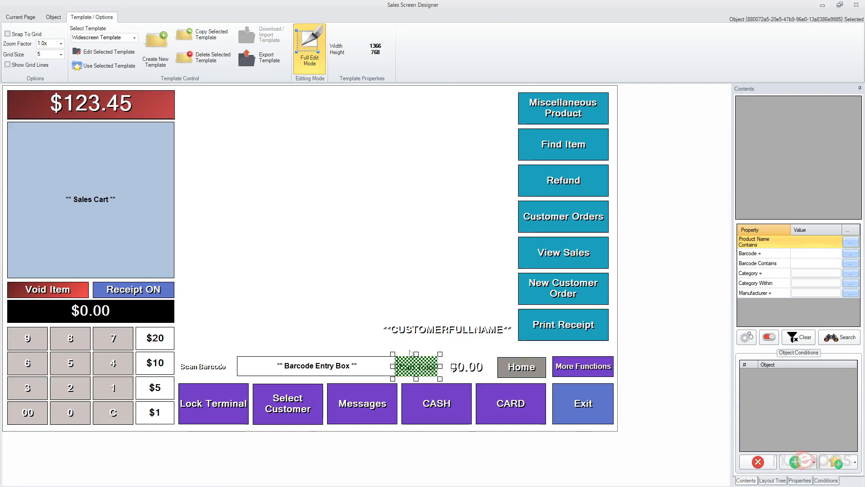
left_click(399, 262)
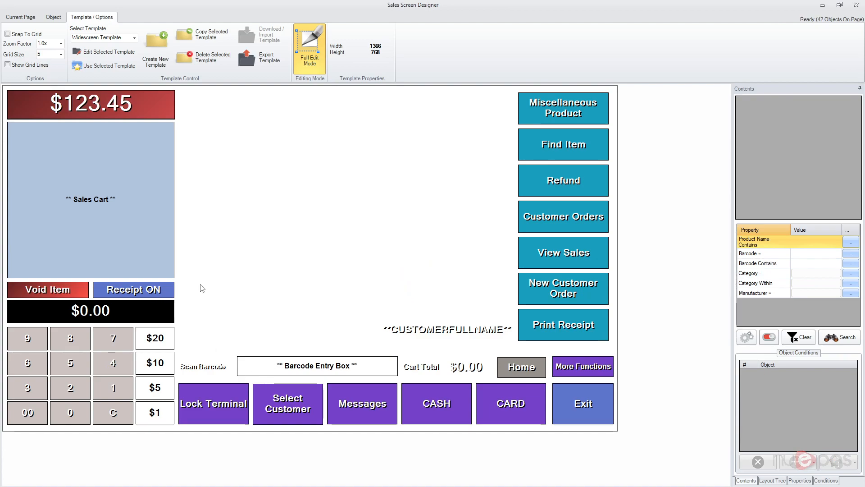
left_click(170, 311)
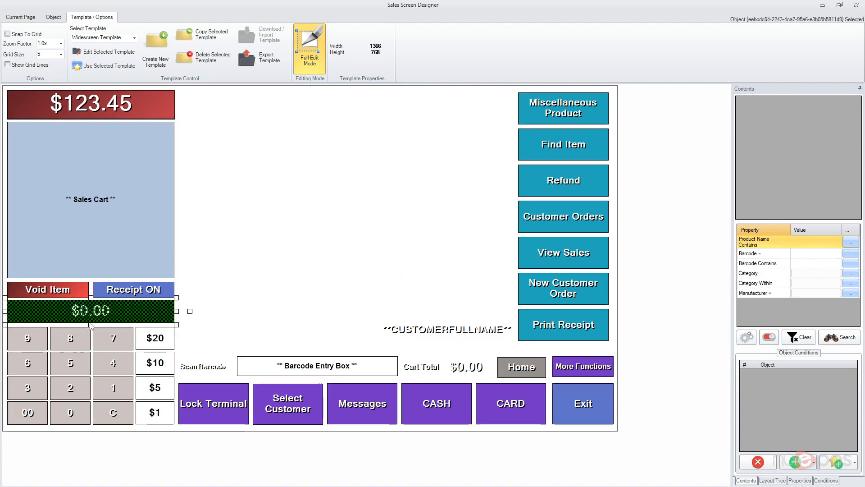
left_click(228, 287)
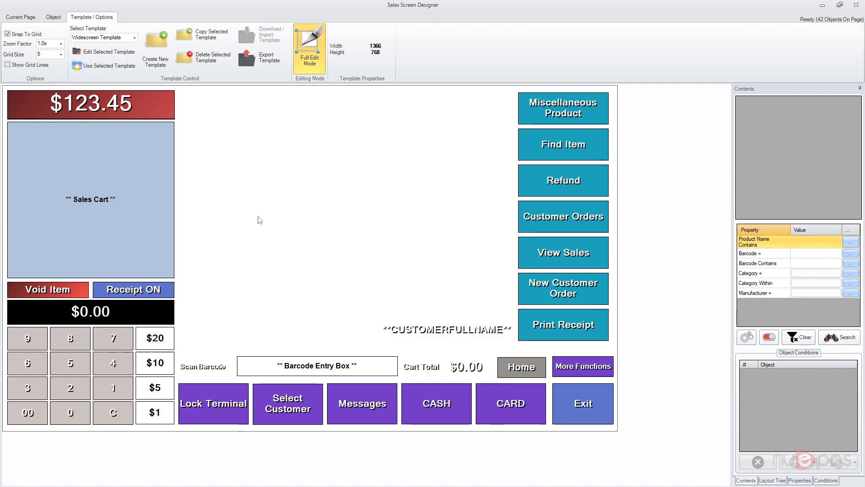
Check the one-line labels on the live sales screen, then exit and reopen the Sales Designer
left_click(856, 5)
left_click(119, 91)
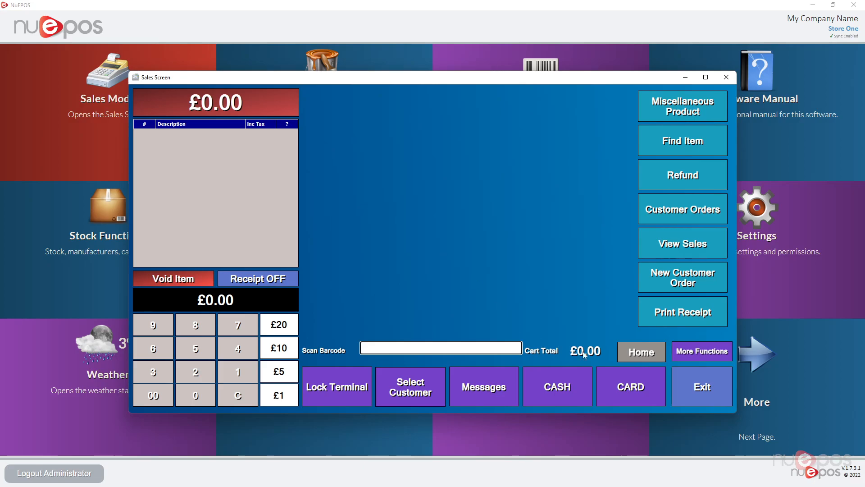
left_click(704, 395)
left_click(387, 82)
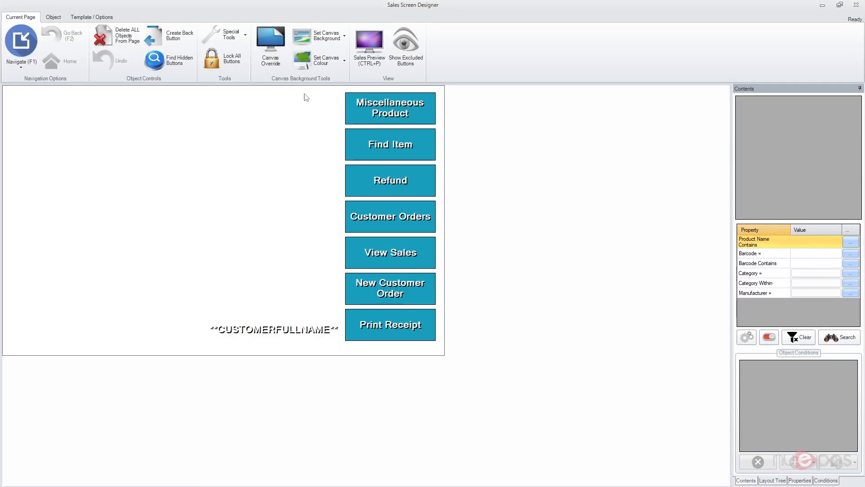
In full edit mode, add a light grey solid button and stretch it over the area between the sales cart and right canvas edge
left_click(92, 16)
left_click(300, 65)
left_click(53, 17)
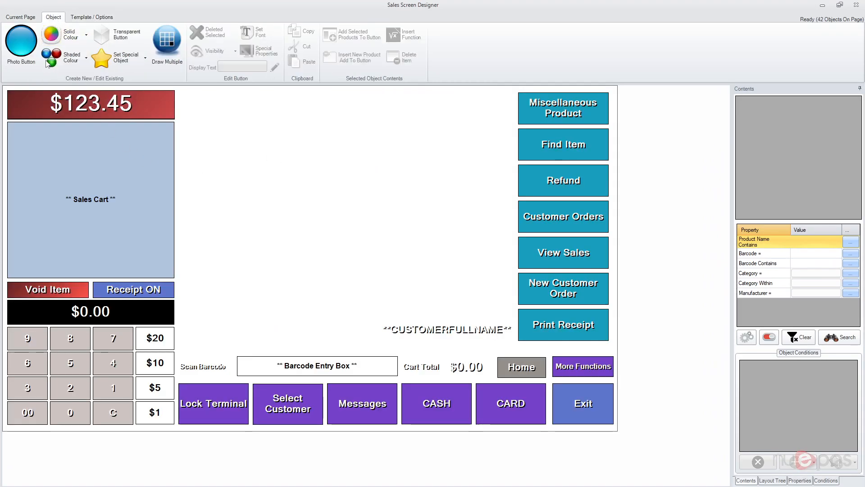
left_click(62, 33)
left_click(199, 250)
left_click_drag(255, 140, 214, 99)
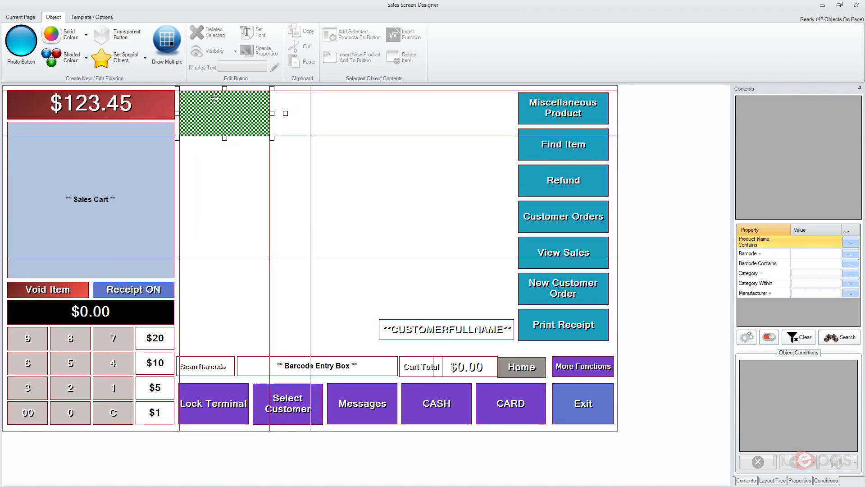
mouse_move(272, 138)
left_mouse_down()
mouse_move(581, 325)
mouse_move(606, 361)
mouse_move(615, 347)
left_mouse_up()
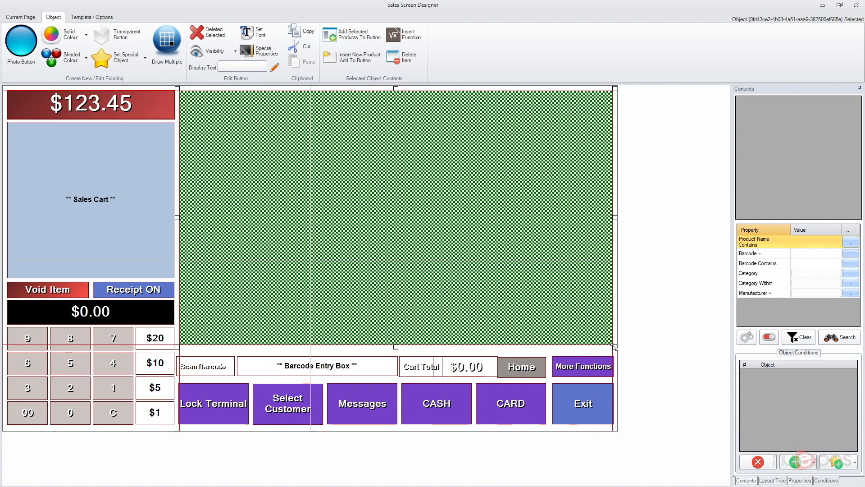
Send the large grey panel to the back and make it a permanent button
right_click(379, 158)
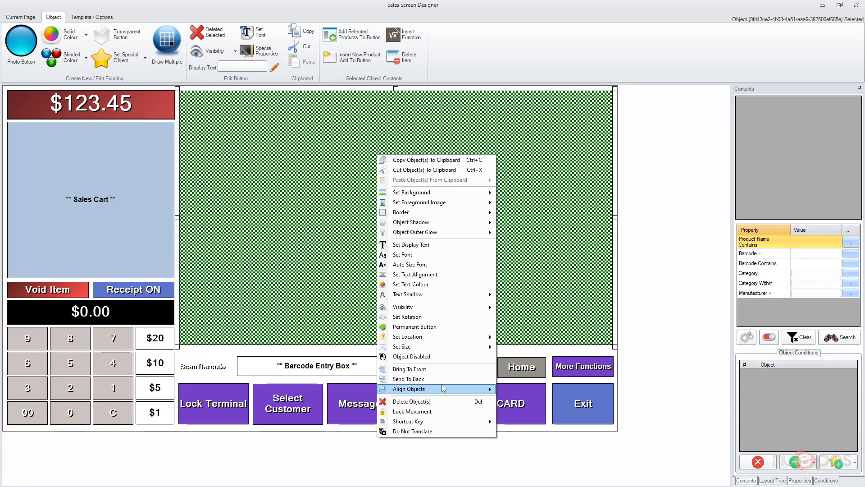
left_click(408, 379)
right_click(294, 154)
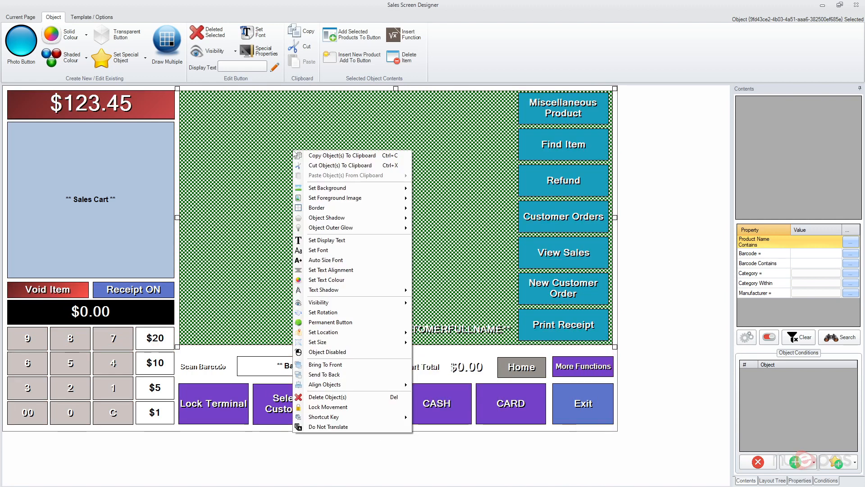
left_click(363, 323)
left_click(267, 351)
Exclude the permanent grey panel from the Lock Terminal page and return to the main sales page
double_click(234, 404)
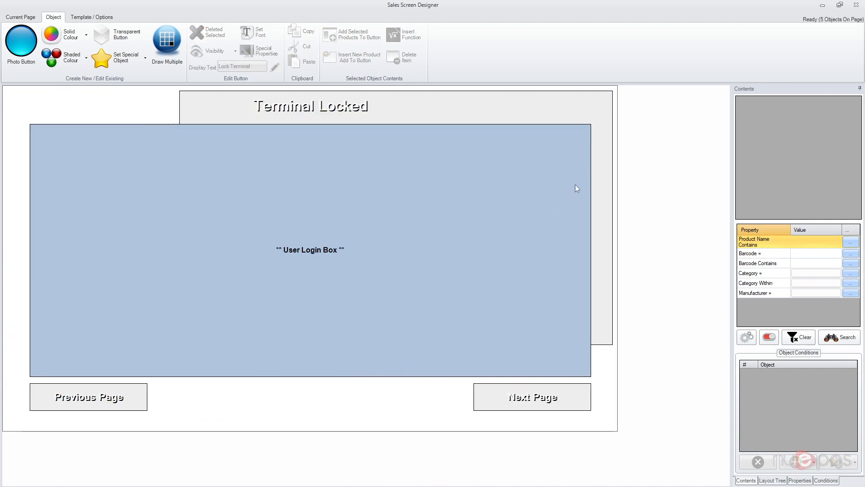
right_click(601, 188)
mouse_move(627, 338)
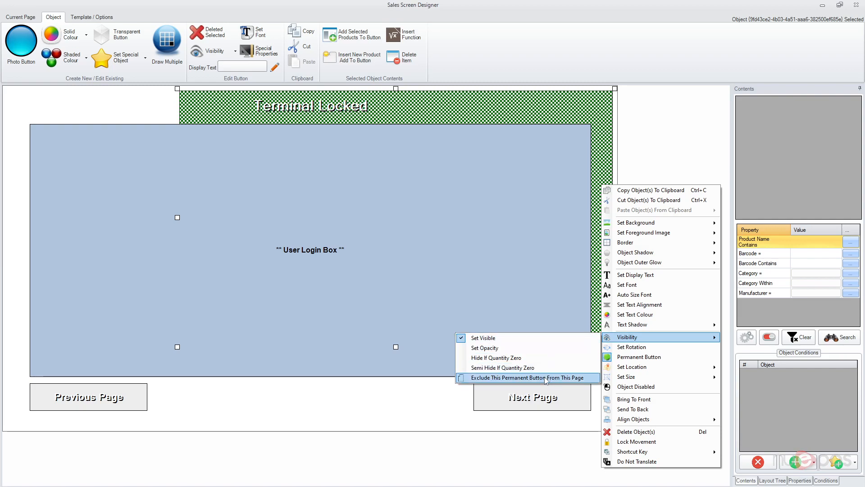
left_click(544, 378)
double_click(367, 411)
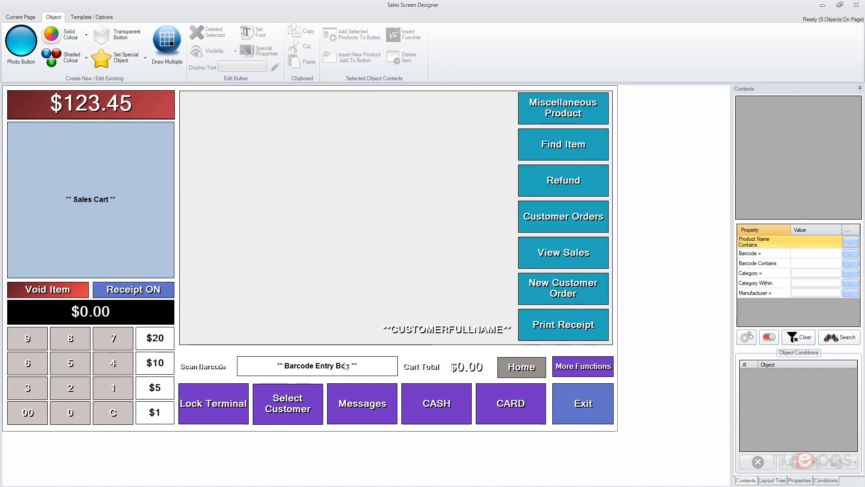
Turn off full edit mode and nudge the function buttons and customer name box vertically to sit inside the grey panel
left_click(91, 17)
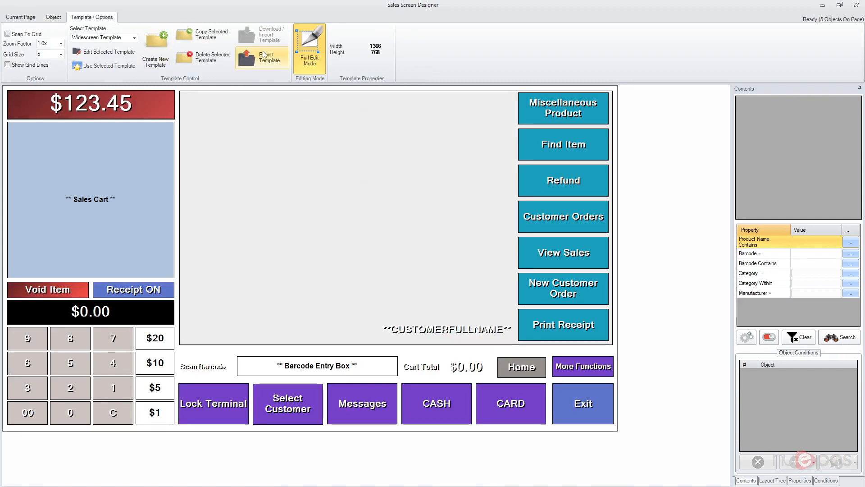
left_click(317, 51)
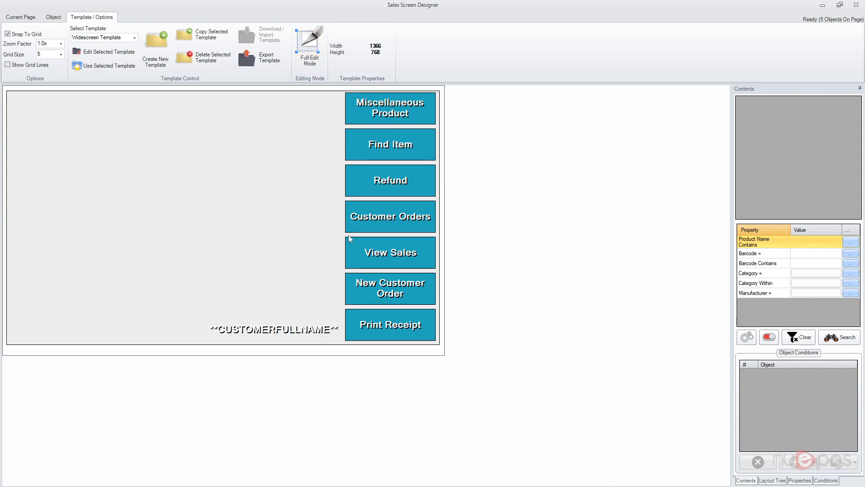
left_click(384, 119)
left_click(398, 155)
left_click(400, 189)
left_click(403, 225)
left_click(404, 260)
key("Up")
left_click(408, 296)
key("Up")
key("Up")
left_click(408, 325)
key("Up")
key("Up")
left_click(305, 329)
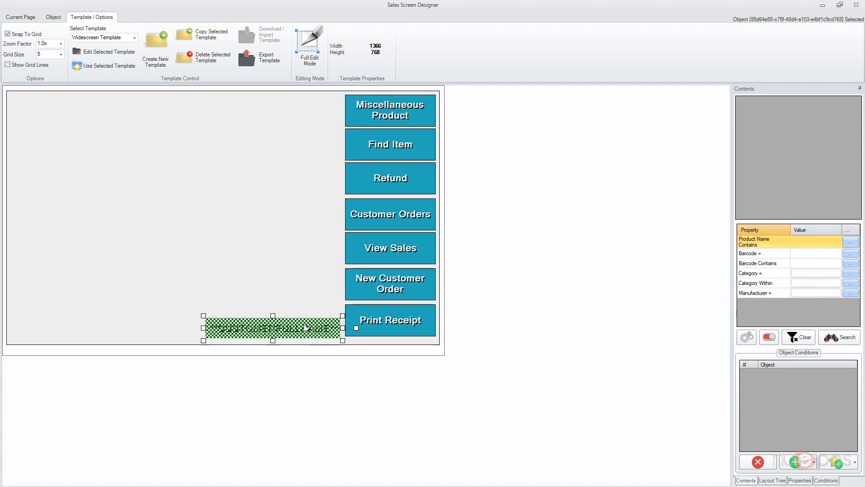
Select all seven function buttons with the customer name box and shift them slightly left, away from the panel edge
left_click(399, 114)
left_click(399, 135, "ctrl")
left_click(395, 187, "ctrl")
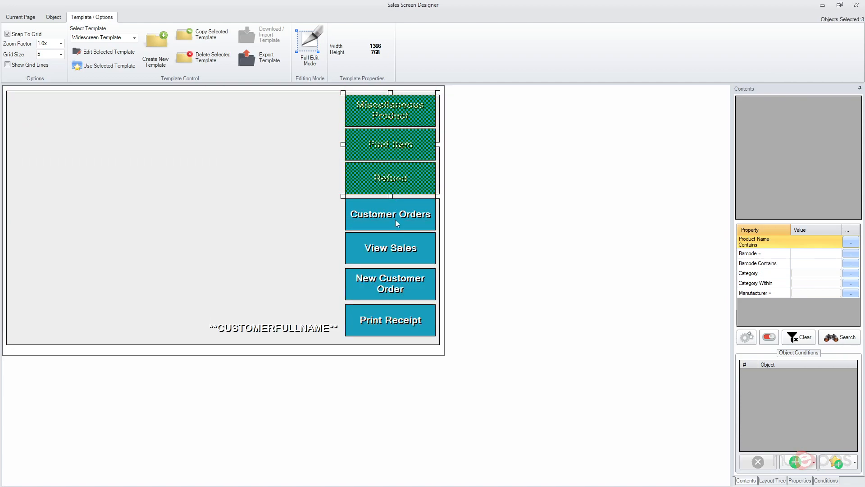
left_click(398, 222, "ctrl")
left_click(396, 254, "ctrl")
left_click(392, 284, "ctrl")
left_click(390, 318, "ctrl")
left_click(272, 328, "ctrl")
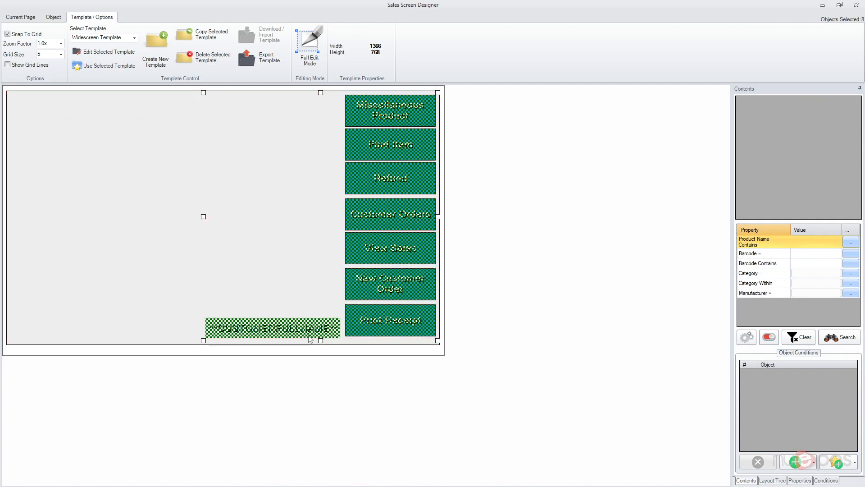
left_click_drag(395, 322, 392, 324)
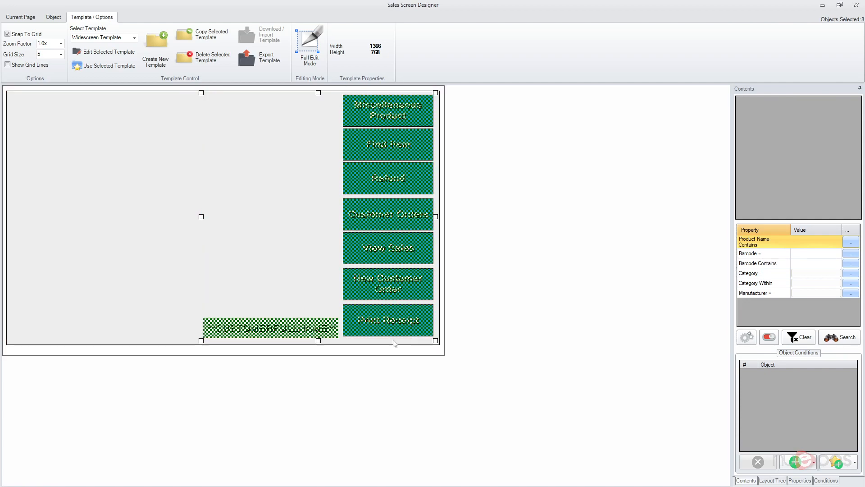
left_click(419, 357)
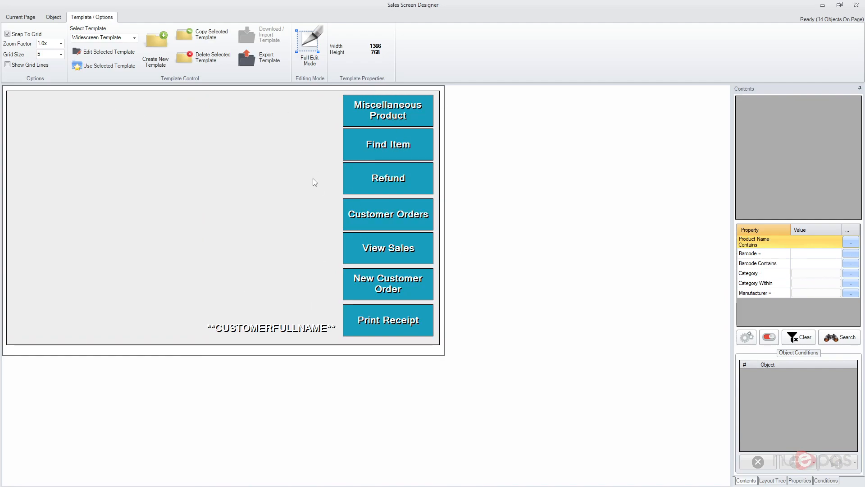
Lock the movement of the grey background panel
right_click(245, 136)
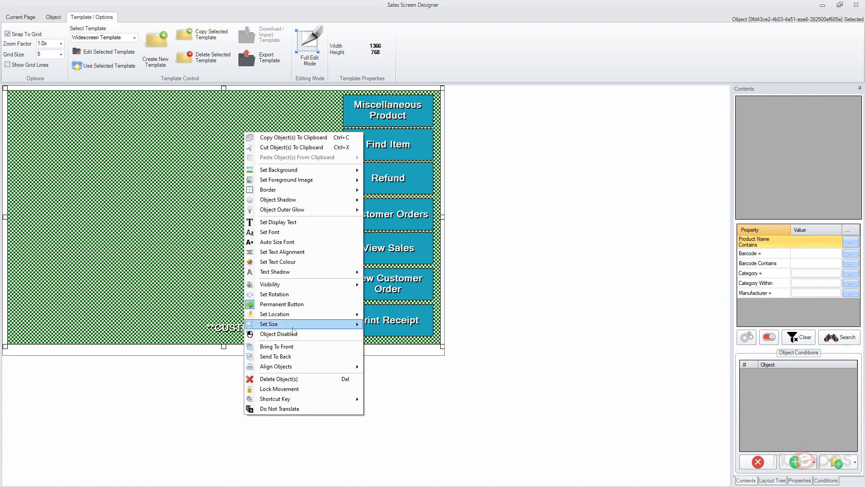
left_click(297, 390)
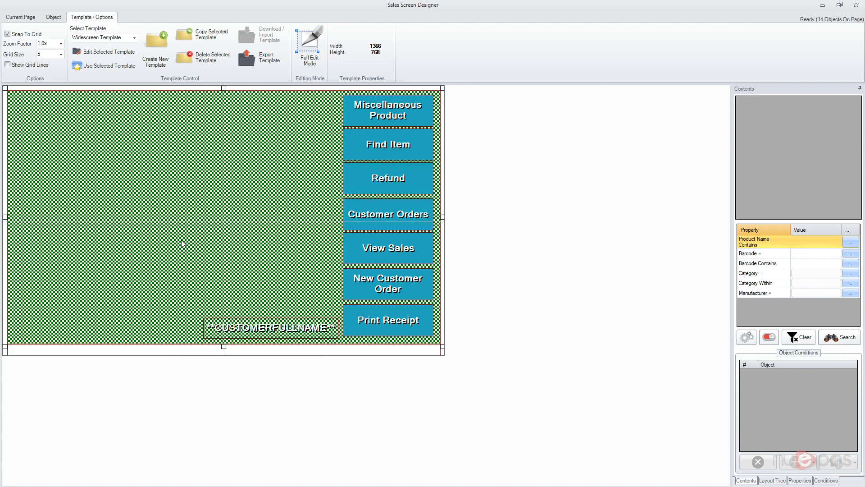
right_click(156, 252)
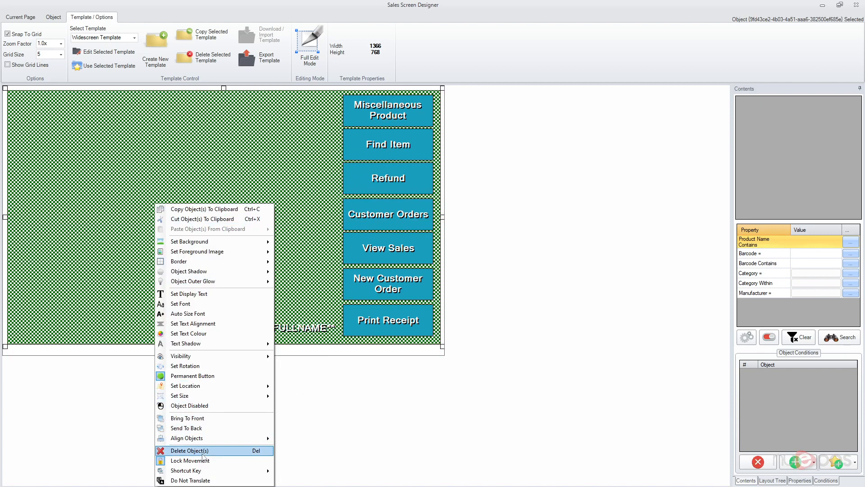
left_click(124, 347)
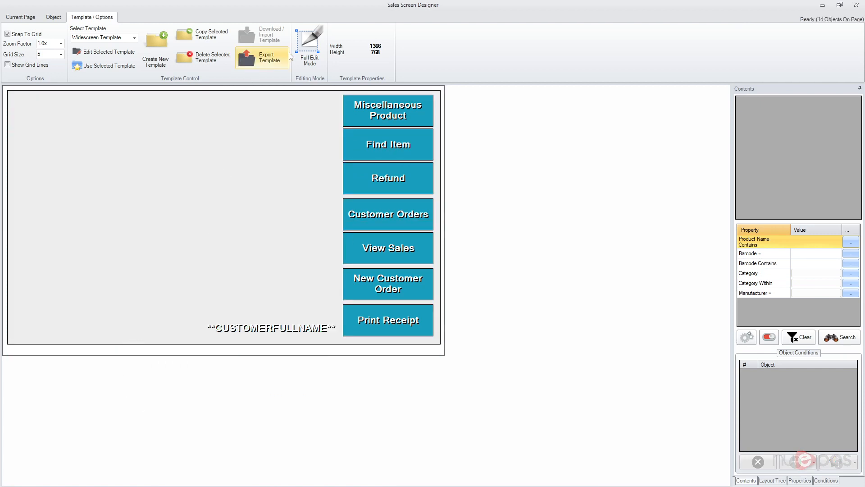
Check the grey background panel in Sales Mode and reopen the Sales Designer
left_click(309, 48)
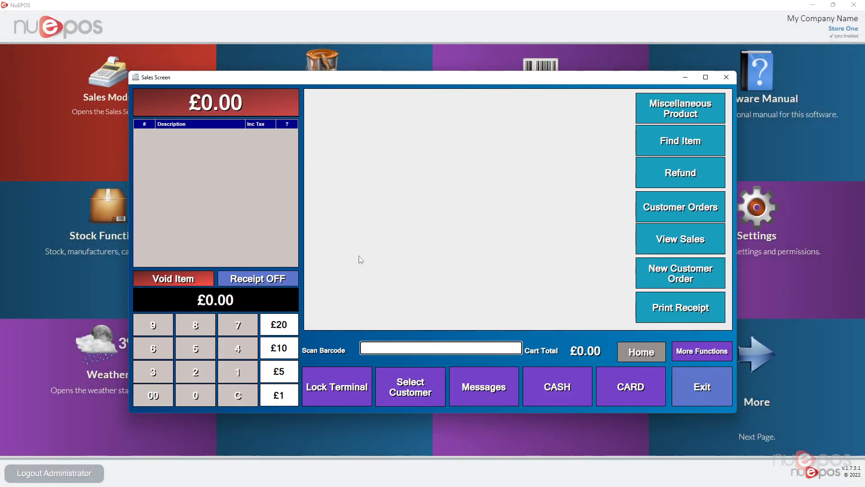
left_click(697, 385)
left_click(282, 120)
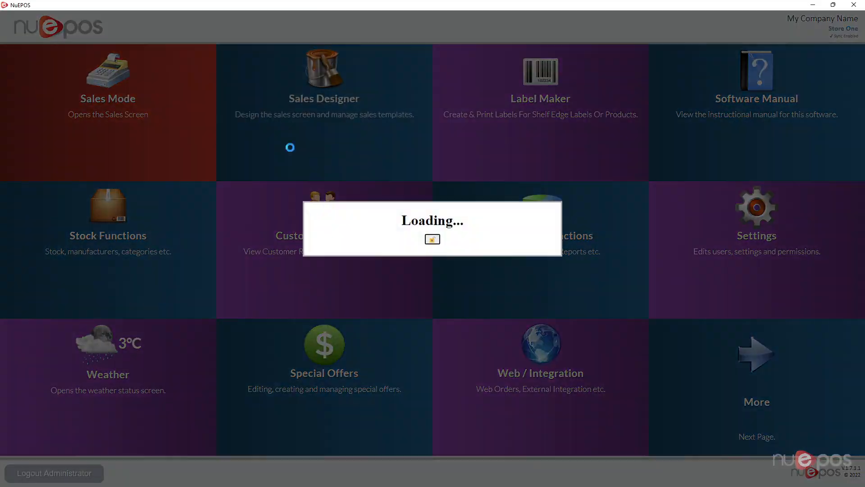
Change the background panel's solid colour to a slightly darker grey
right_click(269, 180)
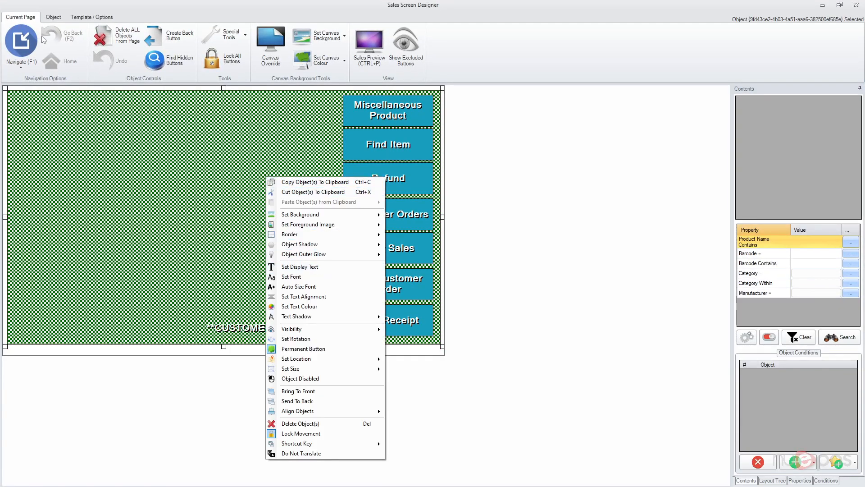
left_click(54, 18)
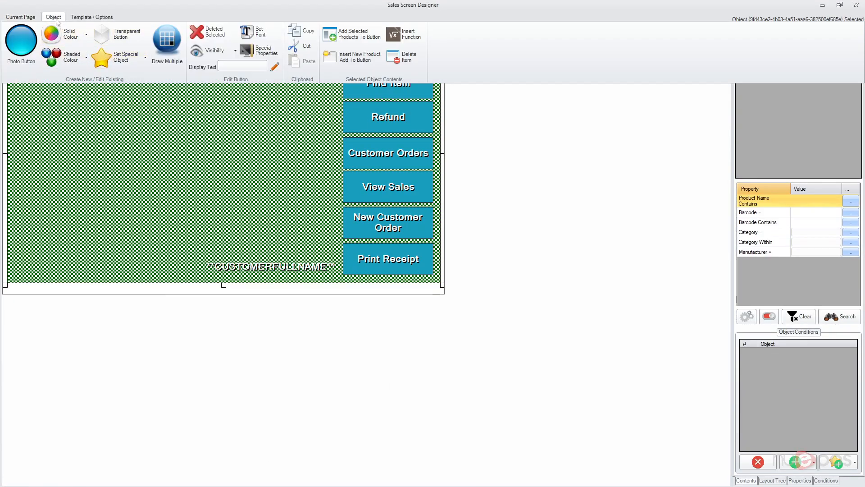
left_click(68, 44)
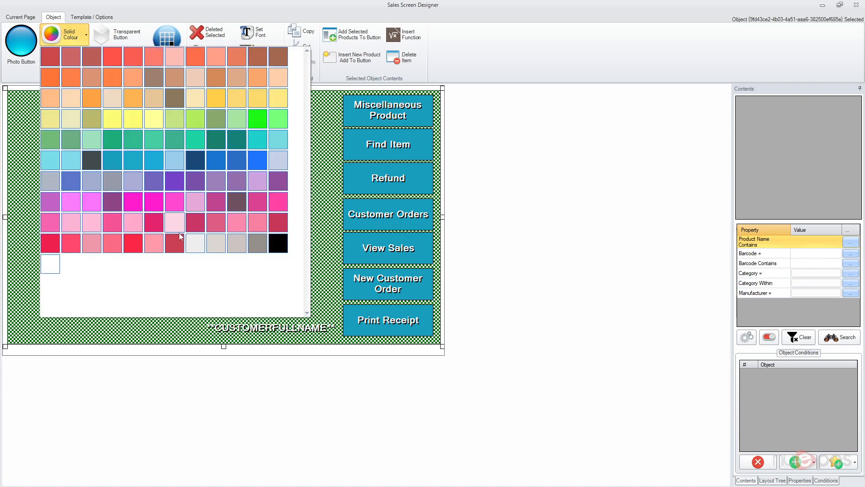
left_click(239, 246)
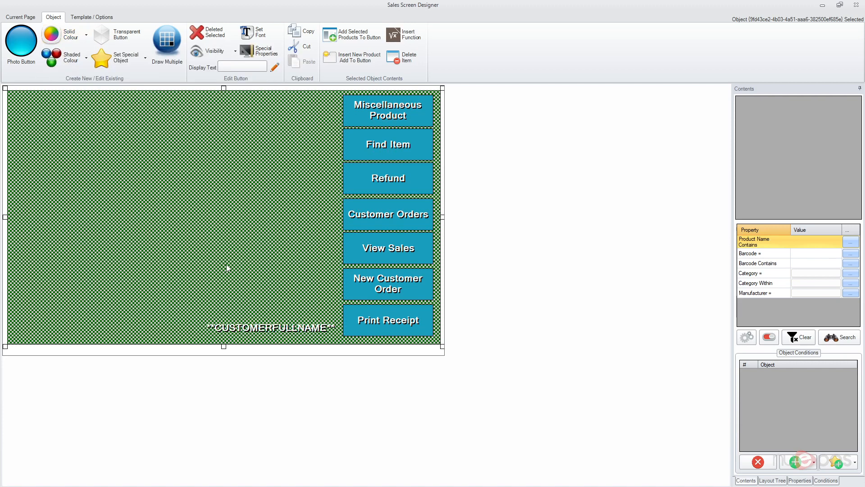
Enable the object shadow on the grey background panel and deselect the panel
right_click(156, 243)
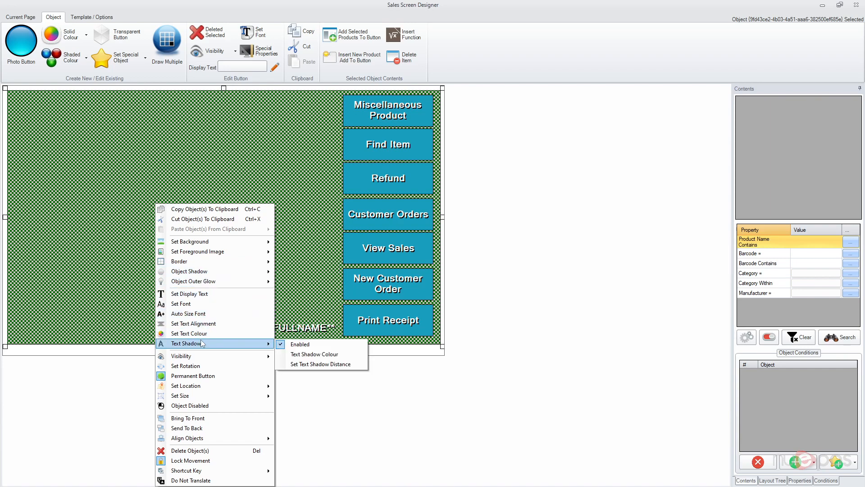
mouse_move(213, 275)
left_click(343, 273)
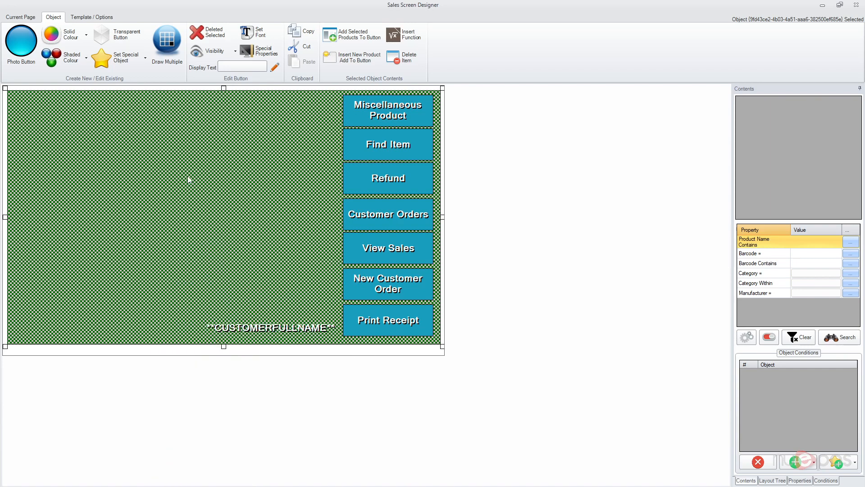
right_click(185, 171)
left_click(113, 353)
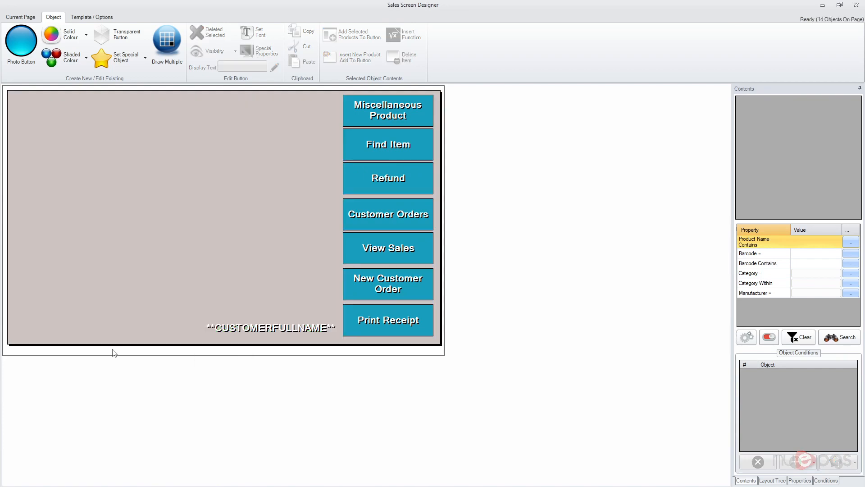
Check the background panel's shadow in Sales Mode, then exit the sales screen
left_click(856, 5)
left_click(140, 101)
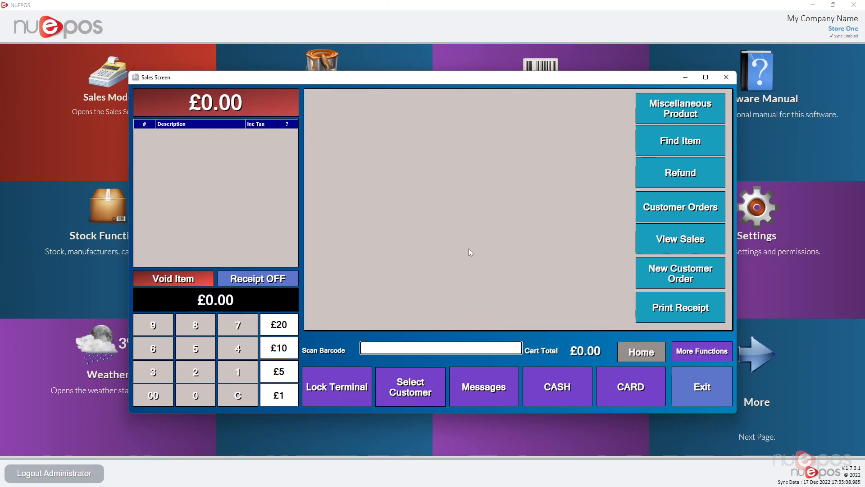
left_click(688, 386)
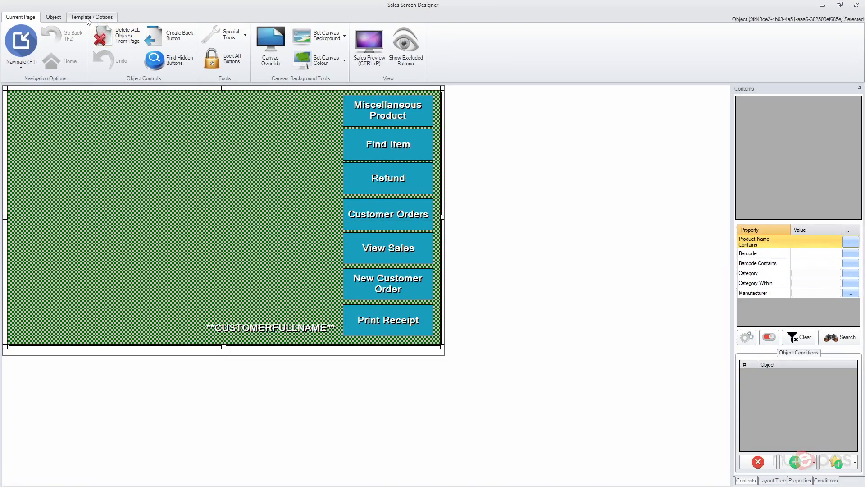
Lower the background panel's visibility so it is semi-transparent, and check it in Sales Mode
left_click(88, 18)
left_click(53, 17)
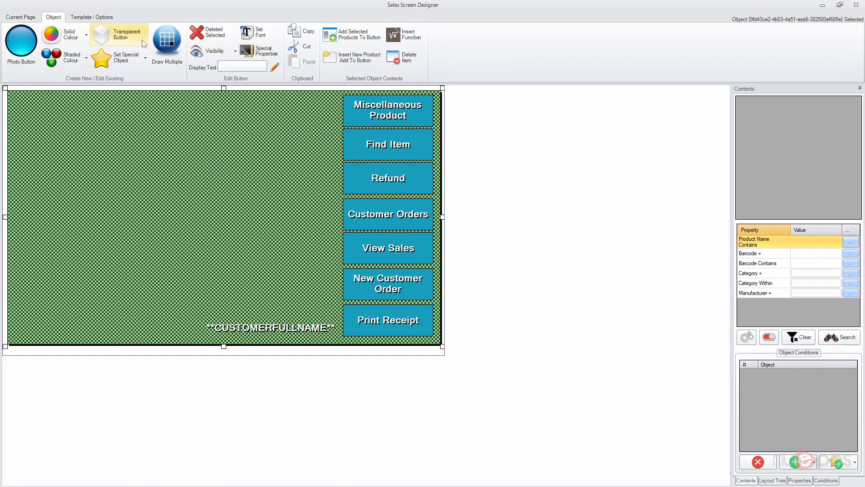
left_click(213, 51)
left_click_drag(252, 86, 243, 86)
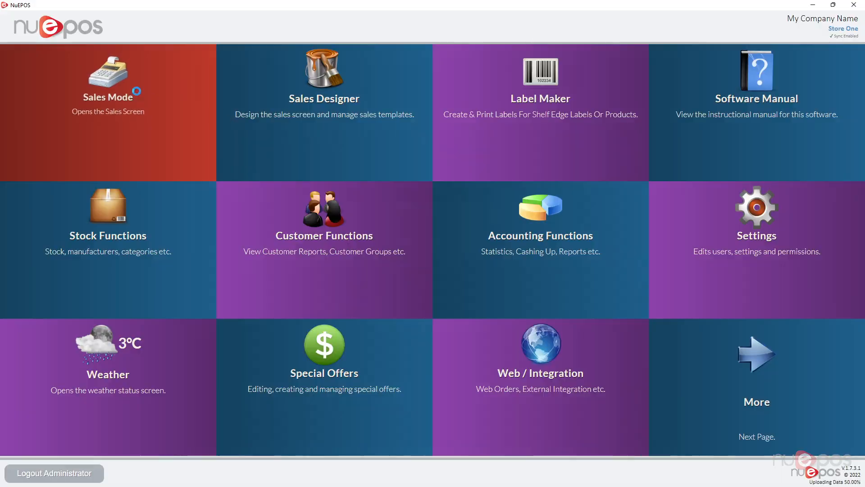
left_click(155, 119)
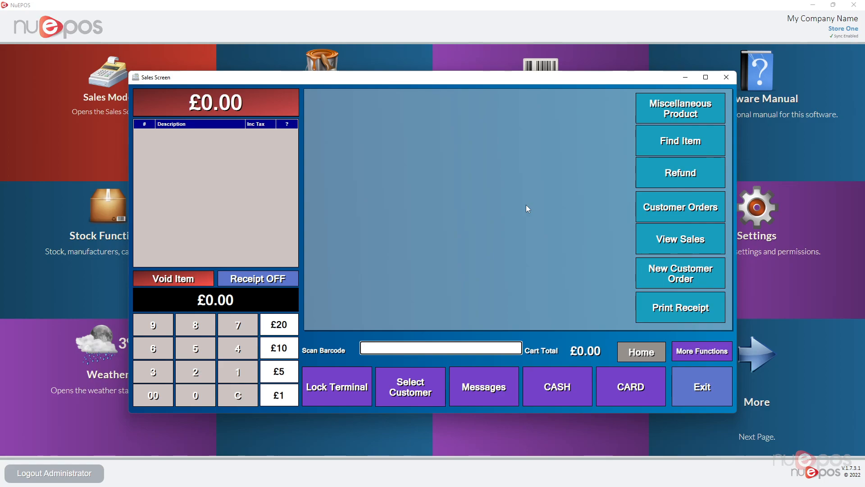
left_click(721, 399)
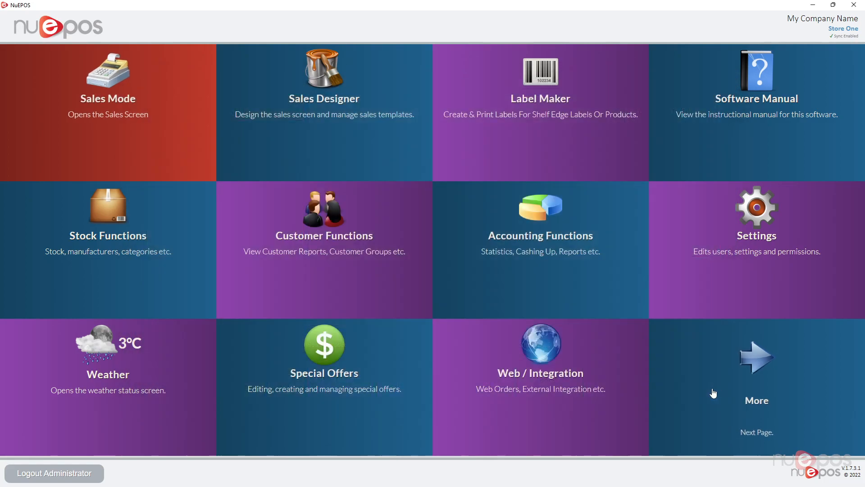